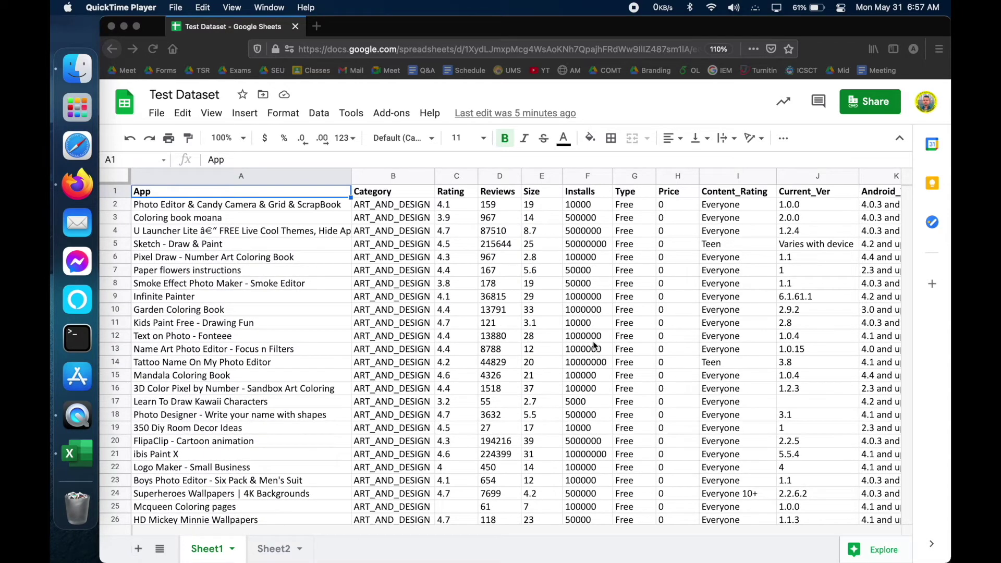
Step: Examine the app records and the header row on Sheet1 of the Test Dataset spreadsheet
click(366, 238)
drag(245, 225, 866, 382)
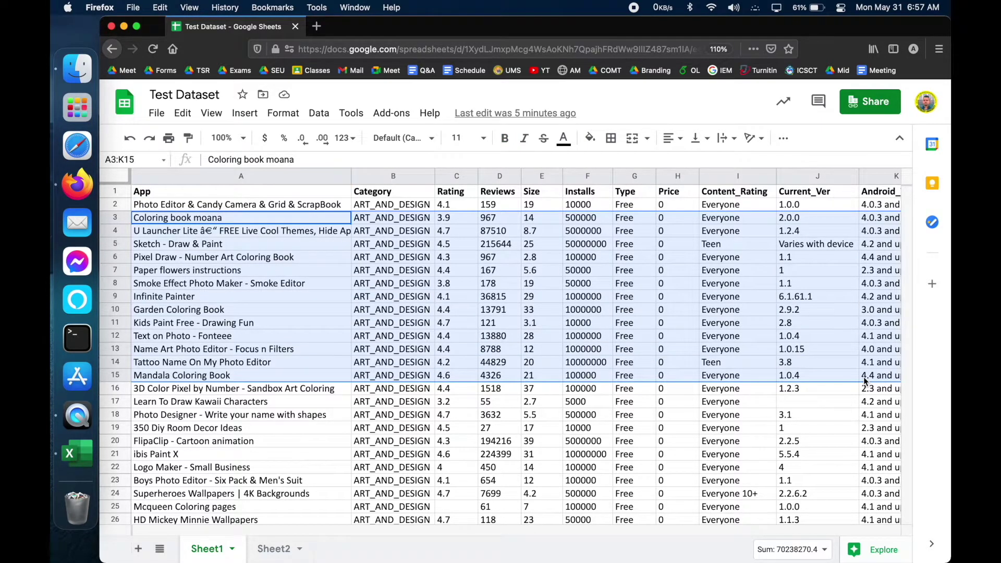
click(829, 415)
drag(284, 208, 798, 340)
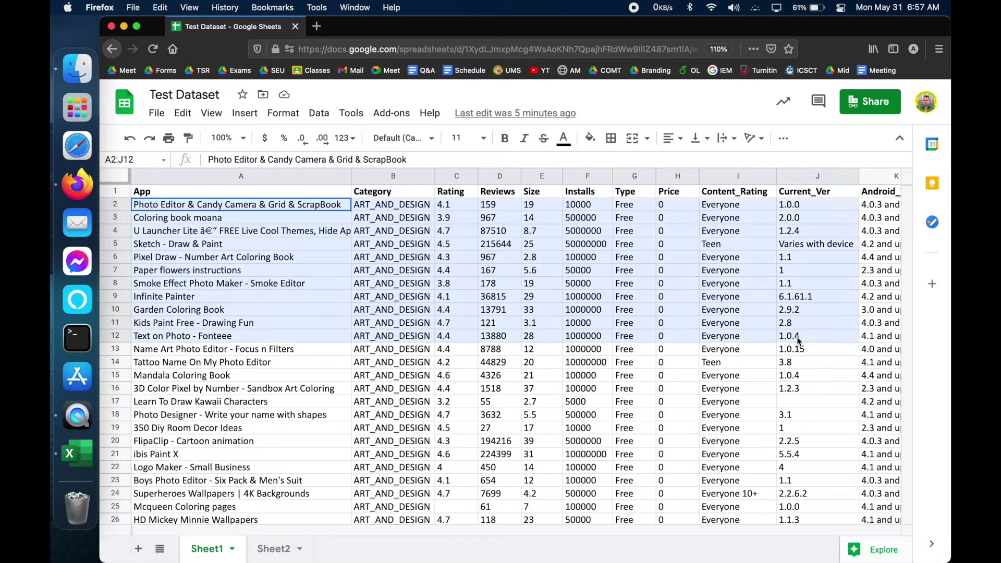
click(673, 416)
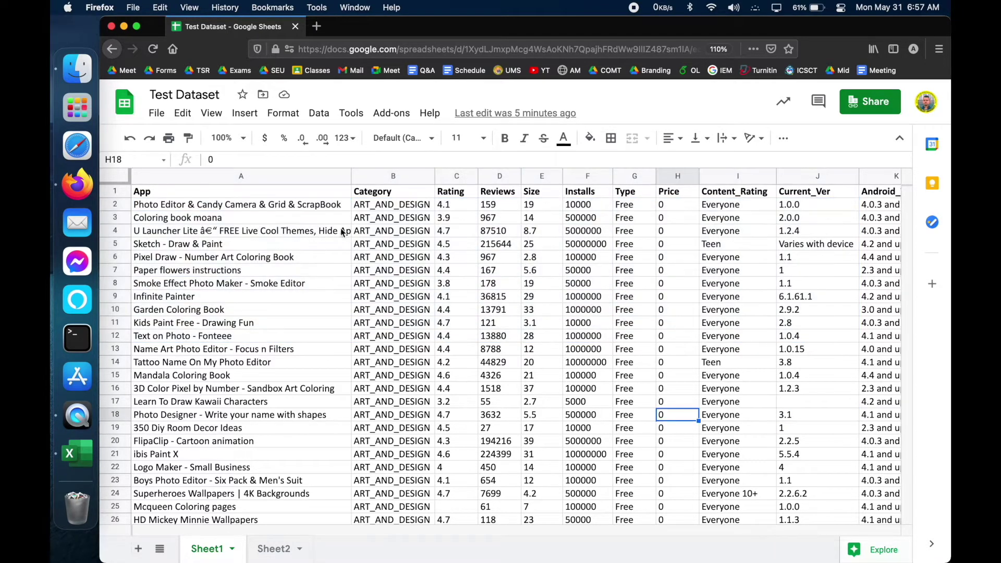
click(307, 208)
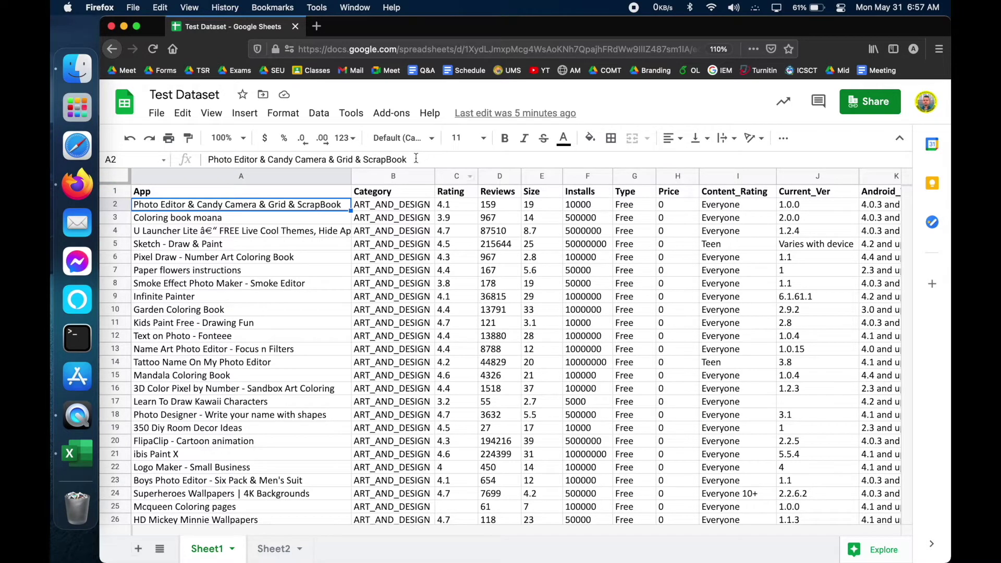
click(322, 195)
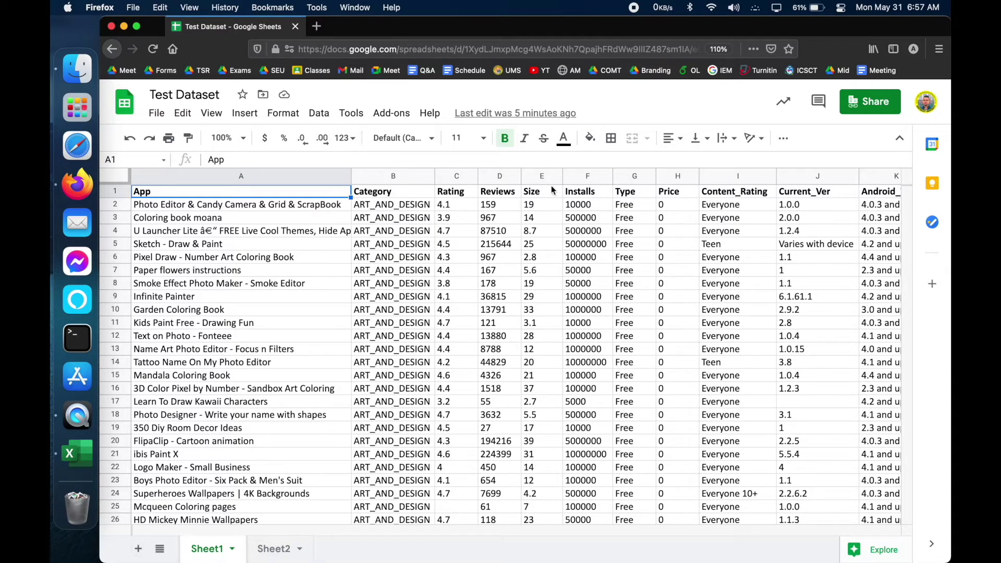
Step: Compare the Google Sheets dataset with its copy in Excel, viewing the columns through Android_Ver and the records further down
key(ctrl+Right)
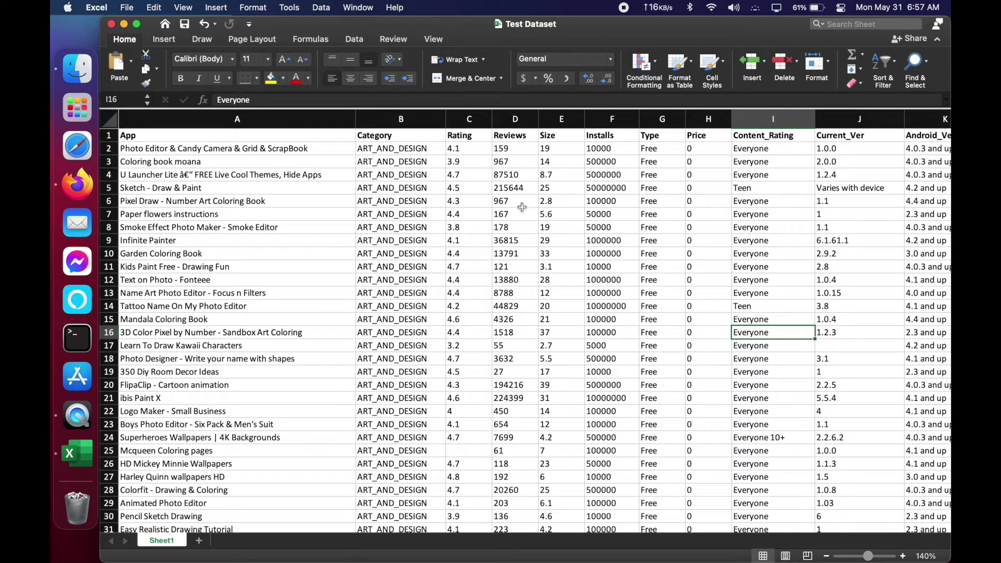
key(ctrl+Left)
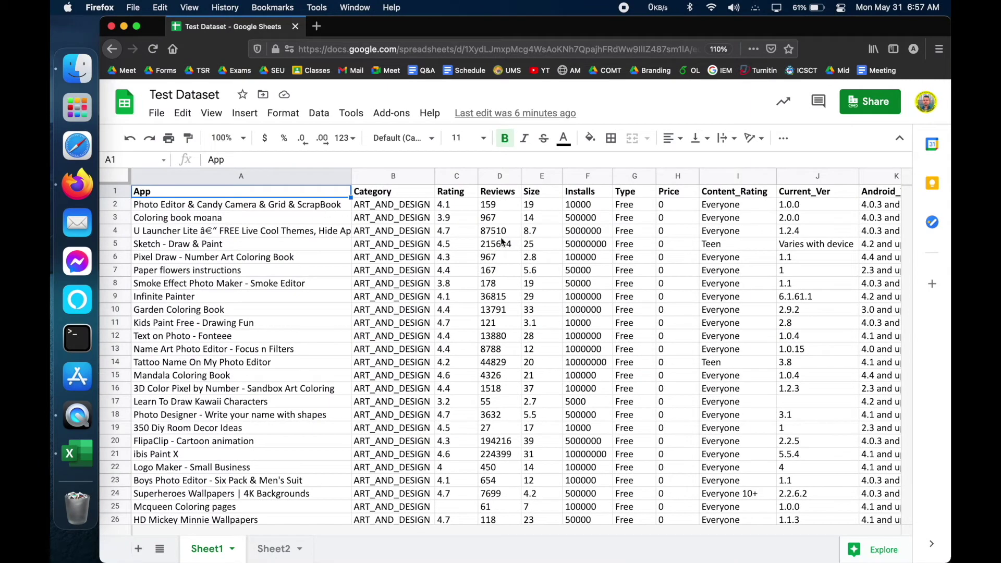
scroll(502, 242, right, 10)
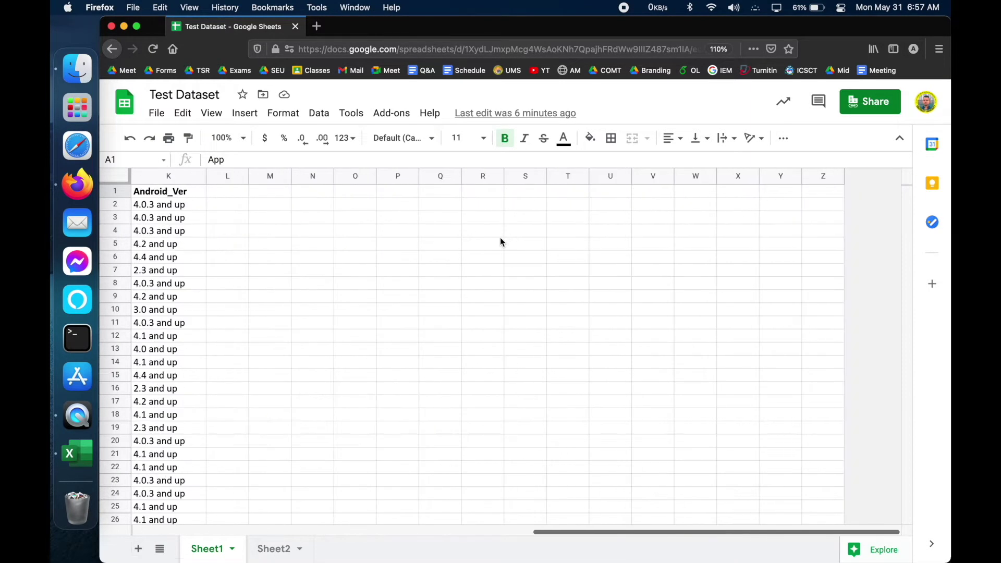
scroll(501, 242, left, 4)
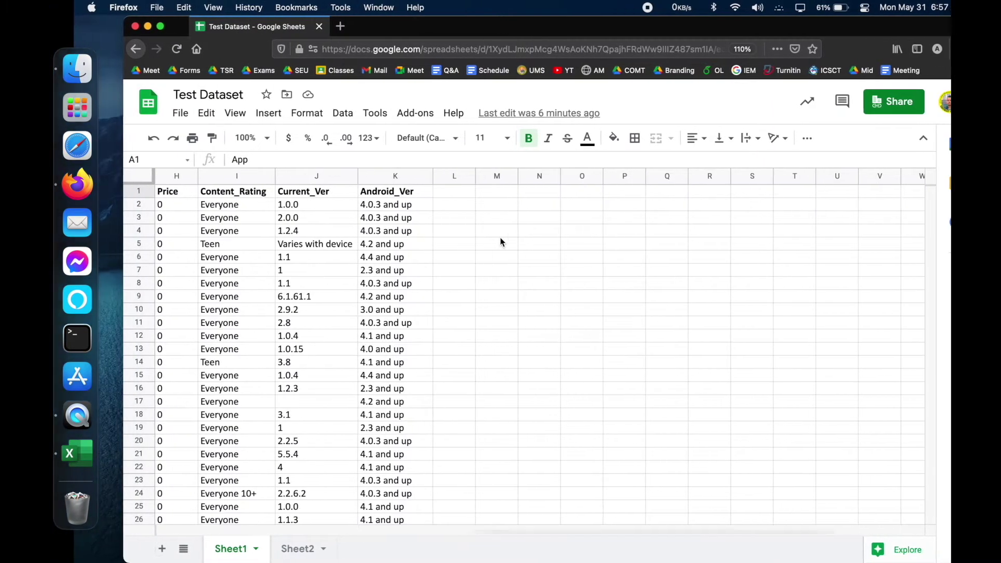
key(ctrl+Right)
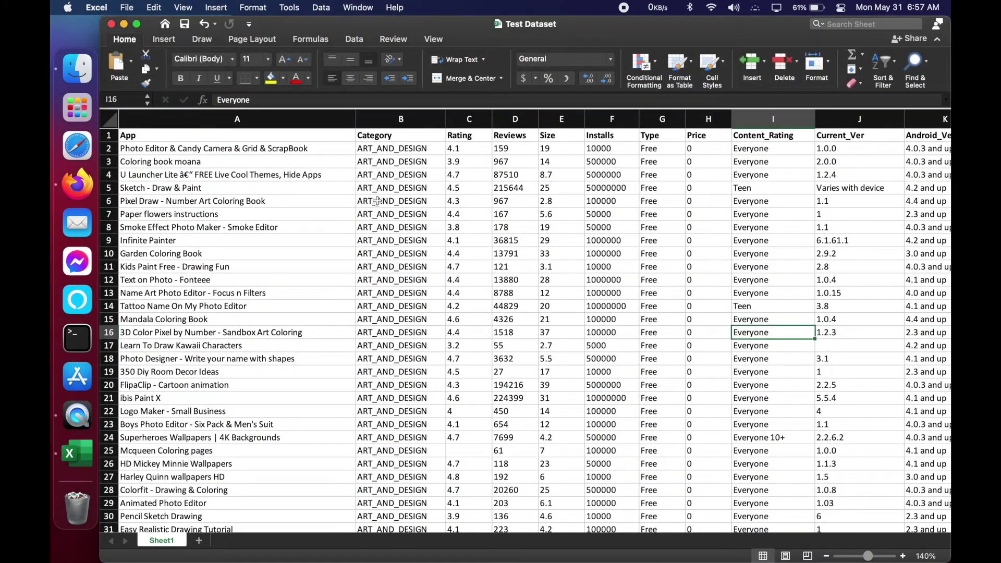
scroll(472, 274, down, 5)
scroll(472, 274, down, 10)
scroll(472, 274, up, 15)
key(ctrl+Left)
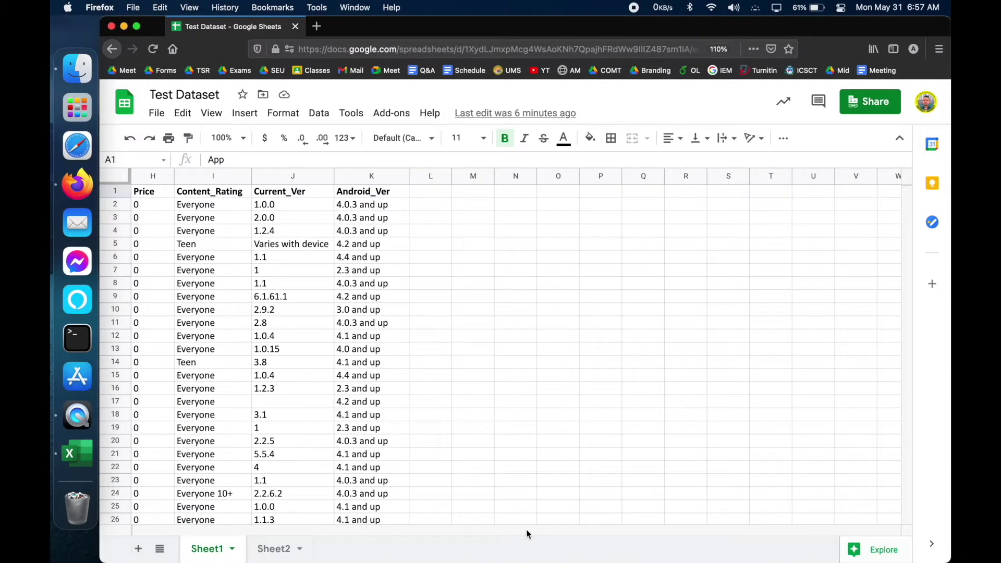
scroll(460, 399, left, 10)
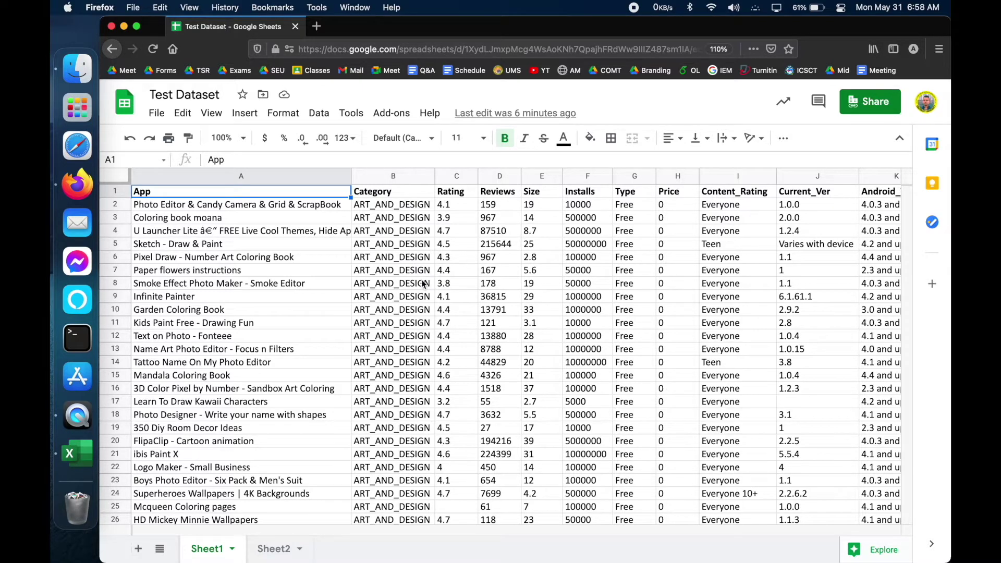
Step: Examine the App, Category, Rating and Reviews columns and the records further down Sheet1
scroll(515, 328, down, 10)
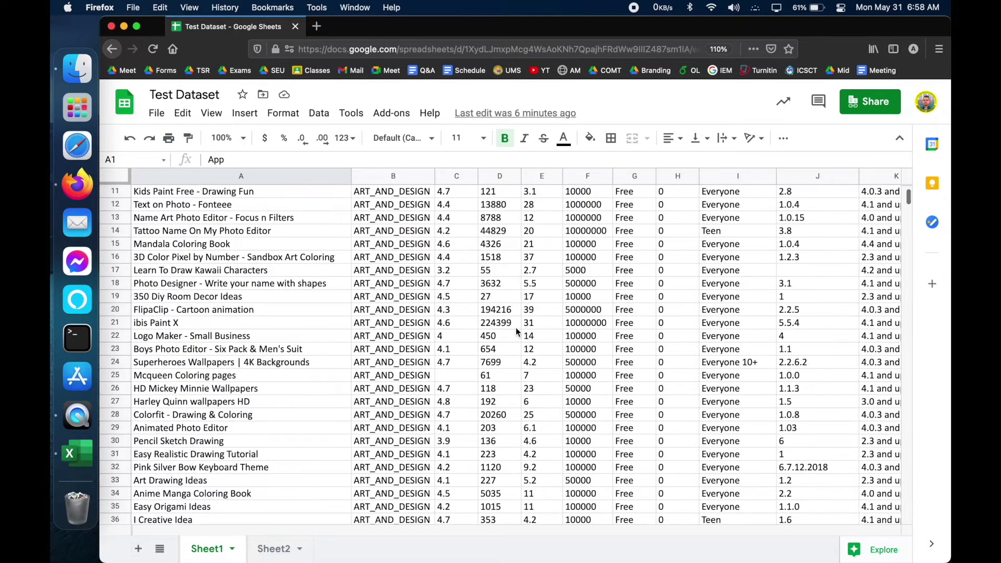
scroll(515, 328, up, 10)
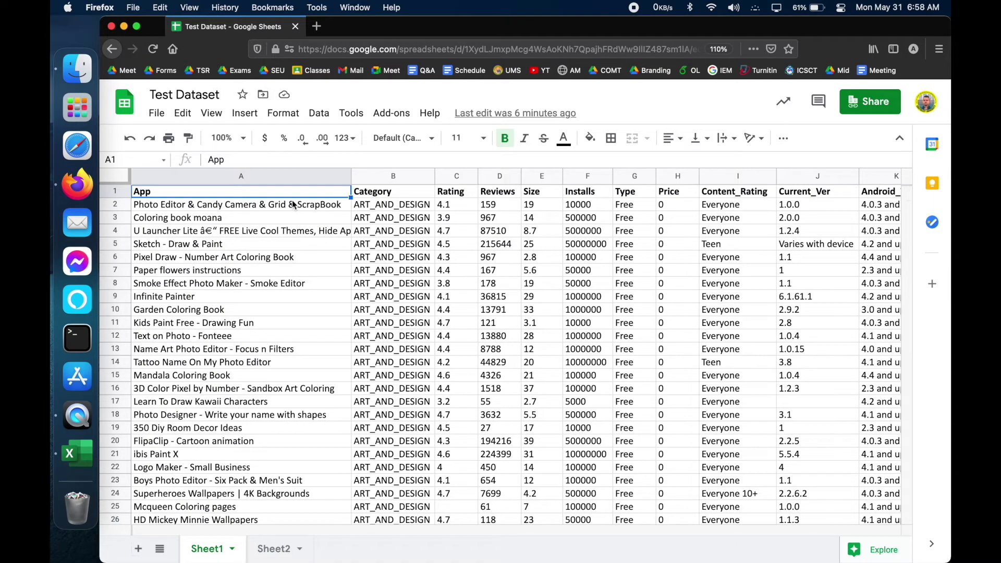
drag(171, 207, 307, 369)
click(412, 193)
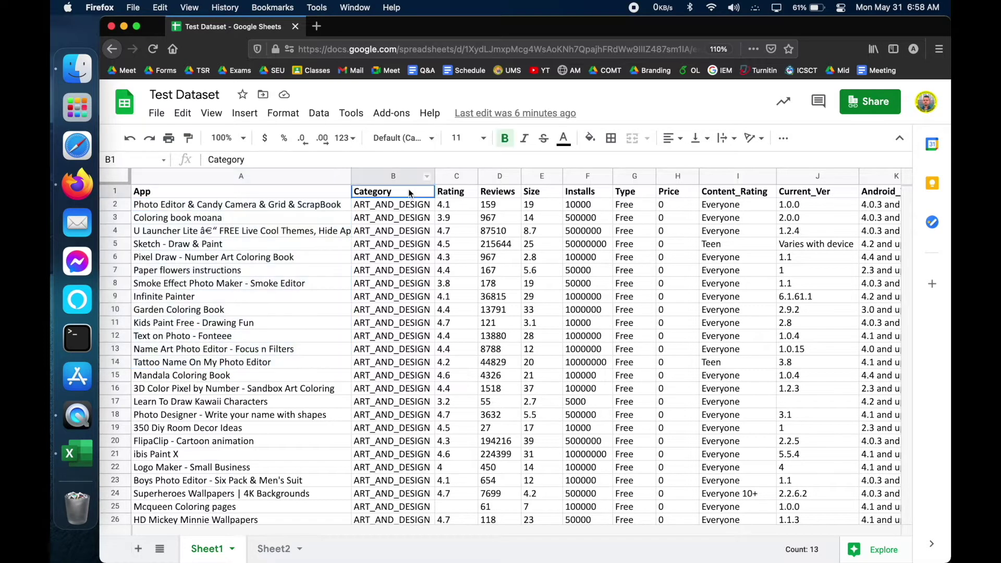
click(461, 194)
click(483, 192)
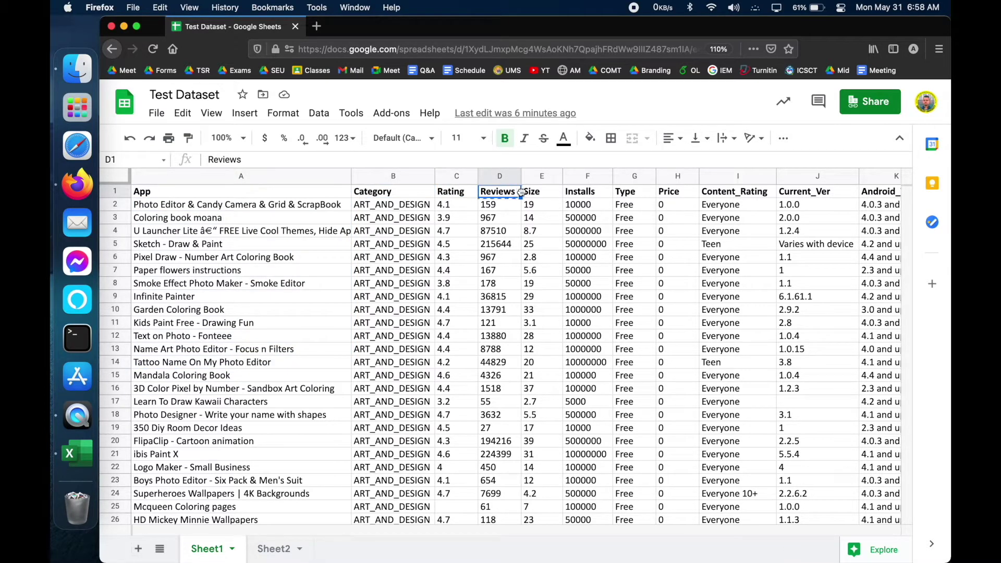
scroll(457, 397, down, 5)
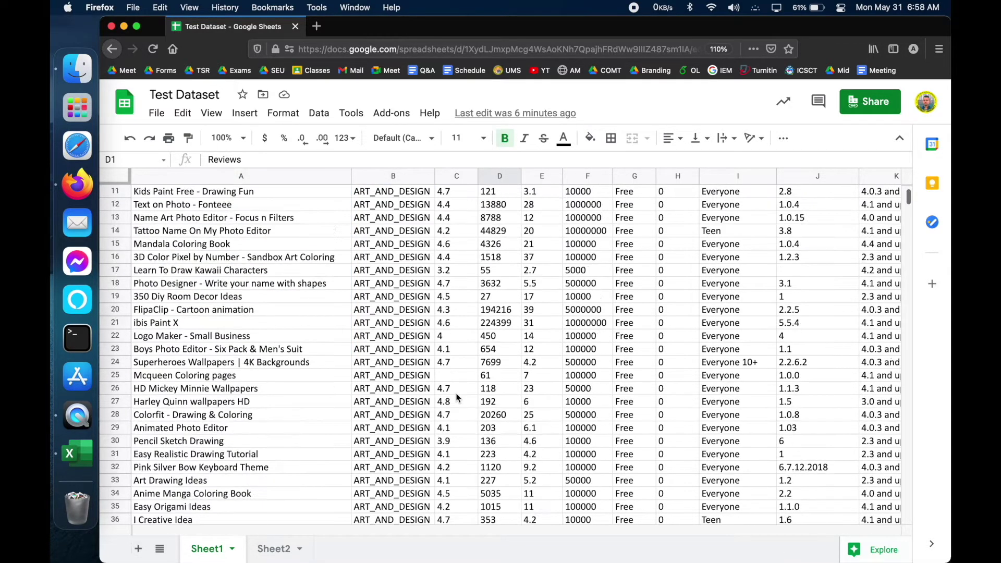
scroll(356, 428, up, 5)
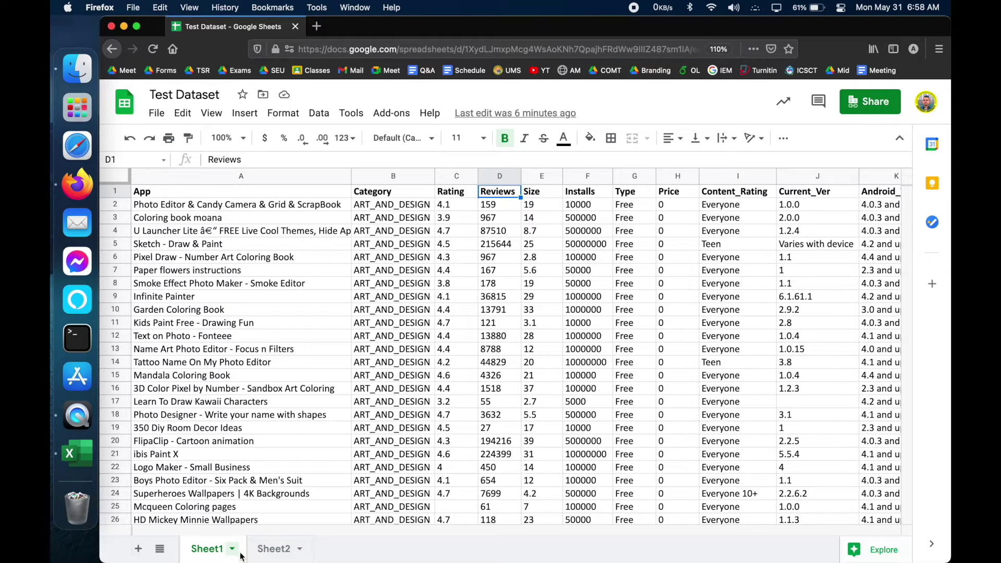
Step: View the table on Sheet2 and return to Sheet1 to browse its long list of records
click(261, 558)
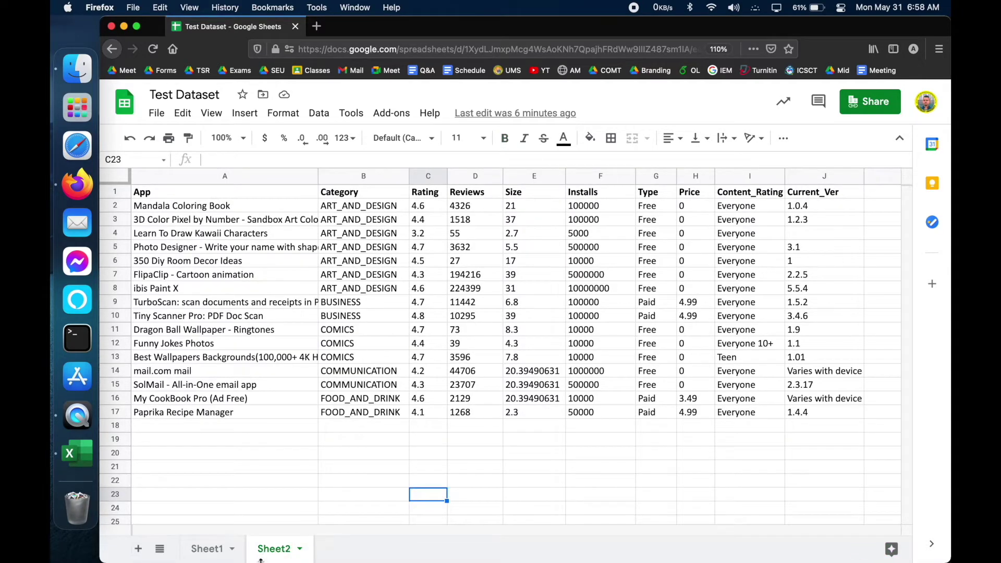
click(212, 554)
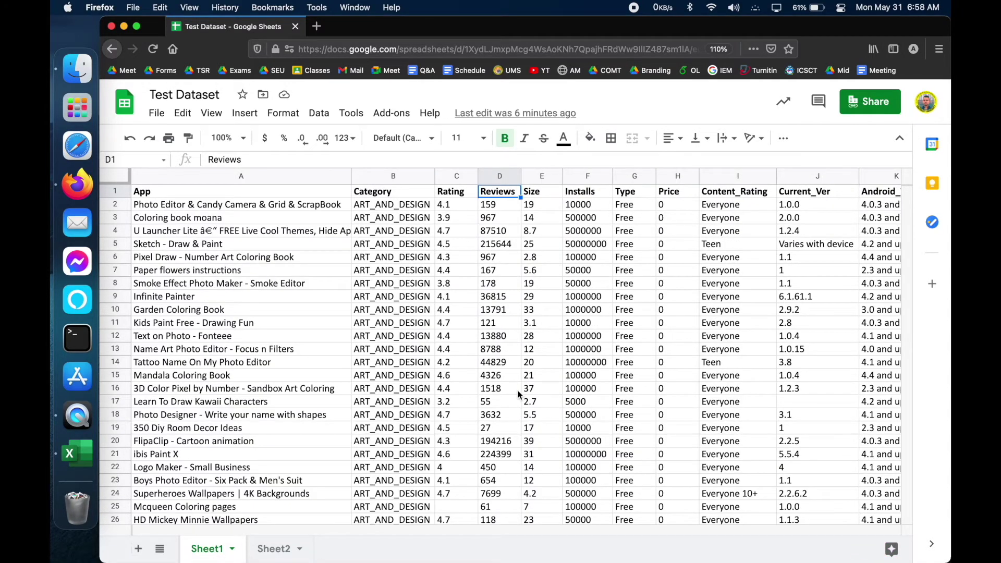
scroll(518, 395, down, 20)
scroll(519, 394, down, 5)
scroll(518, 395, up, 20)
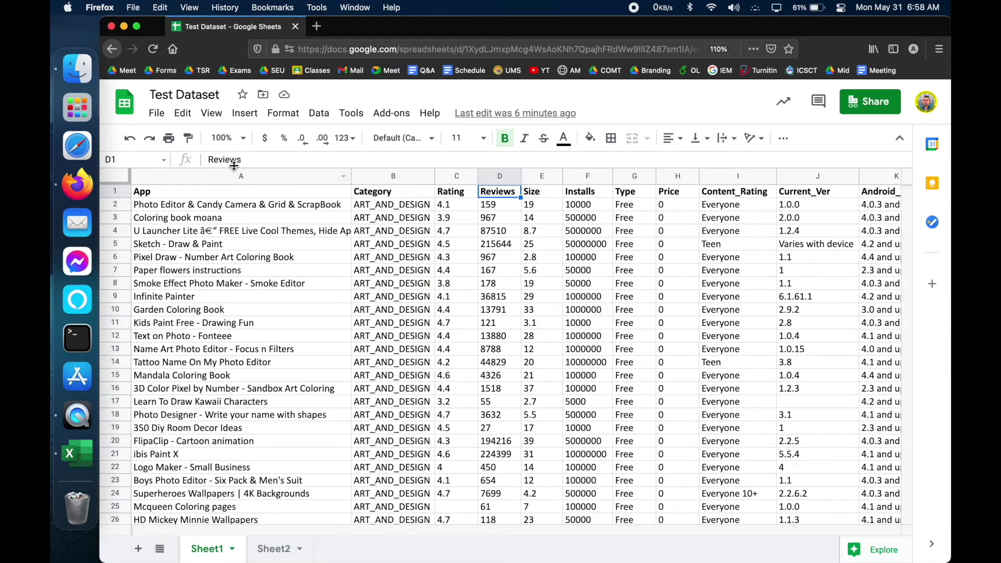
Step: Compare the Sheet1 records with Sheet2, examining Sheet2's data range A2:J17, header row 1 and last record in row 17
drag(220, 205, 730, 353)
click(274, 549)
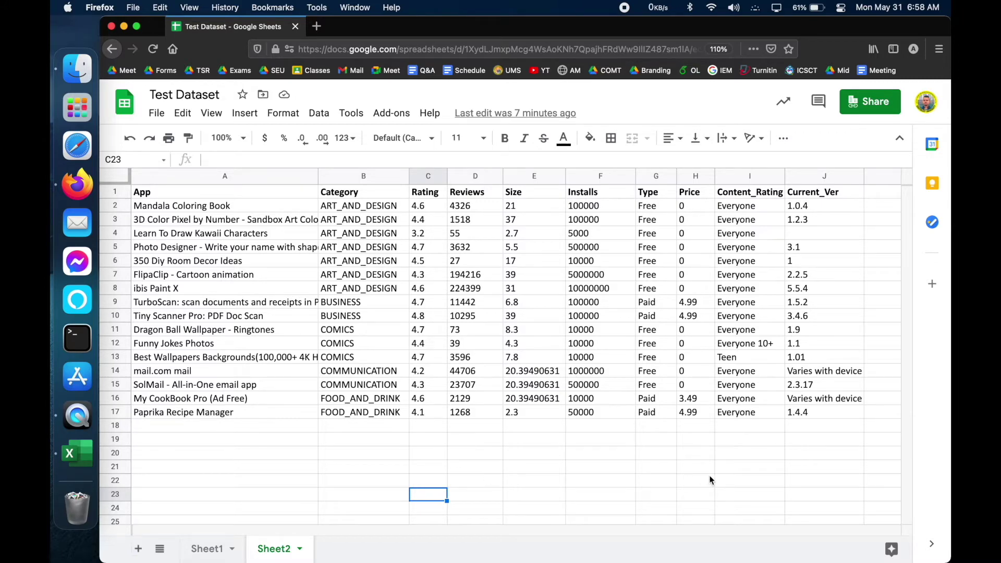
drag(164, 208, 800, 419)
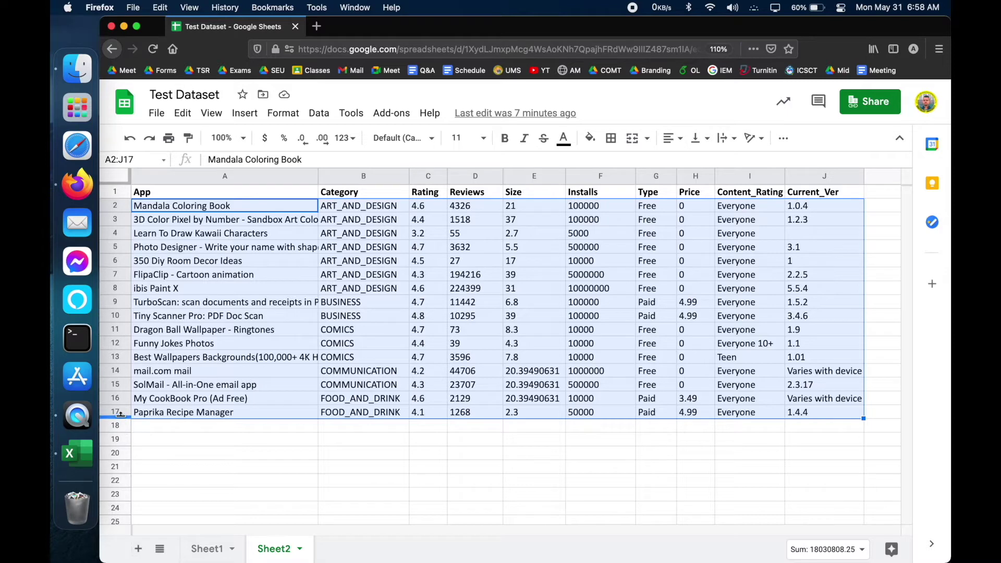
click(115, 192)
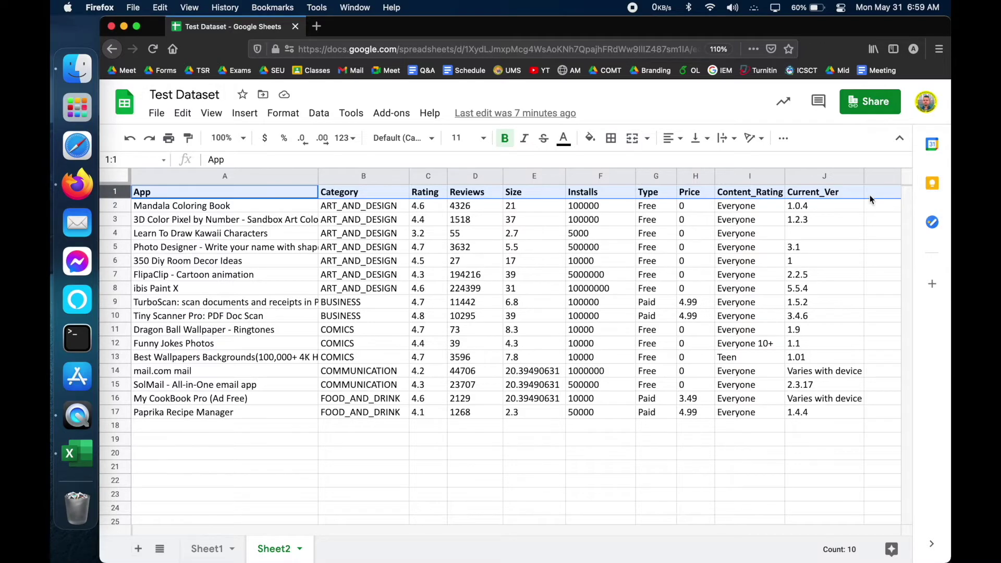
click(126, 413)
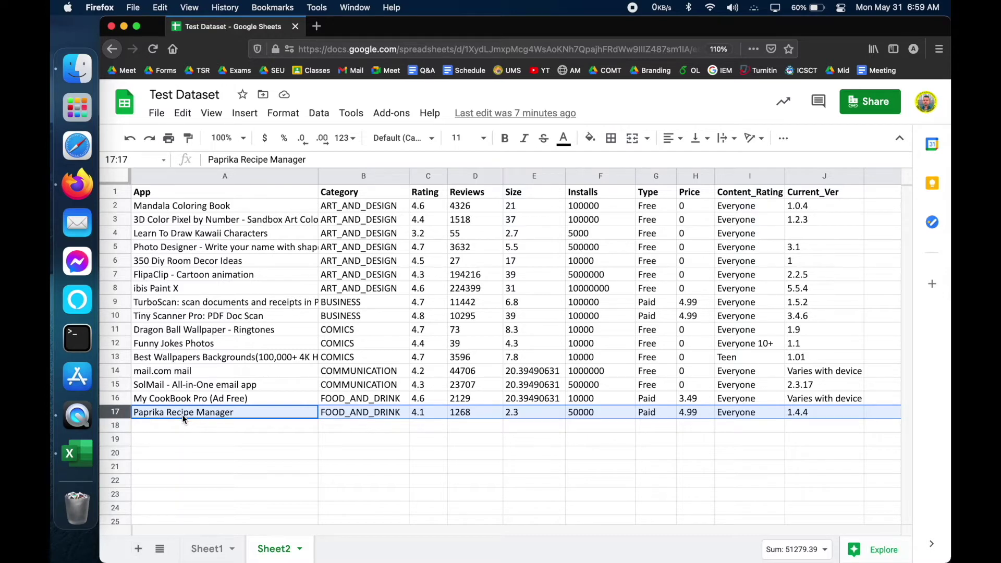
click(270, 432)
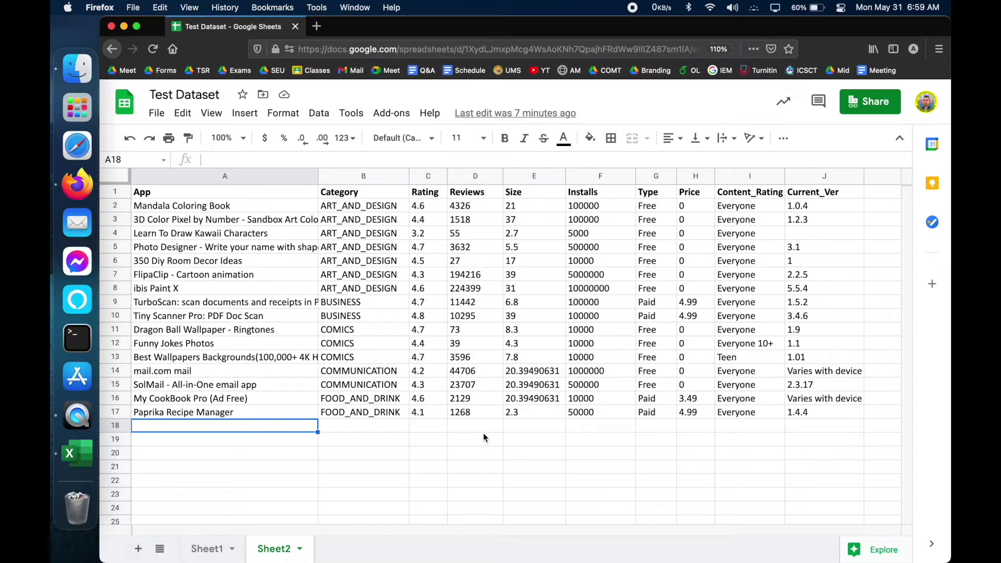
Step: Examine the first app name in A2 and the individual Rating values from C2 to C6 on Sheet2
click(310, 207)
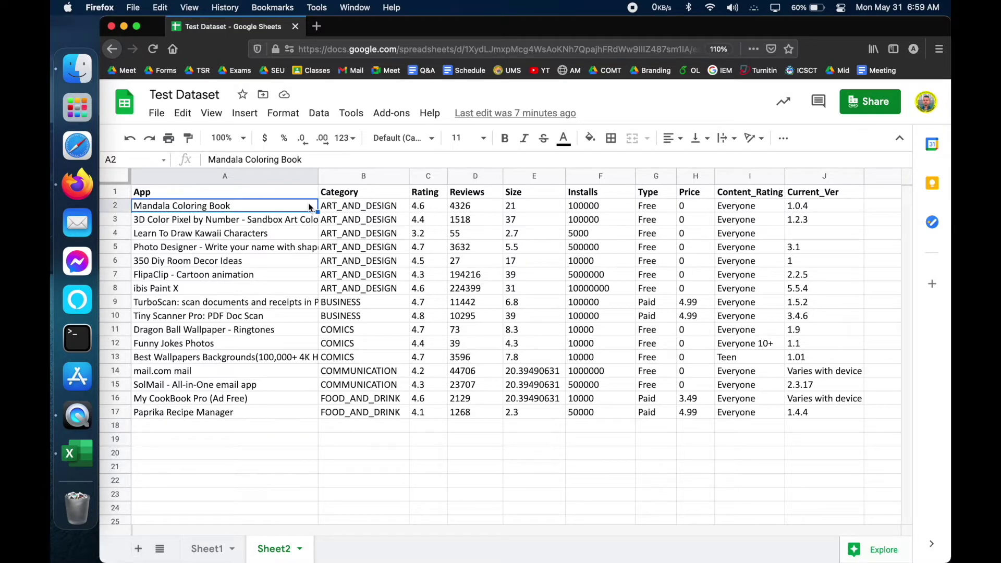
click(425, 209)
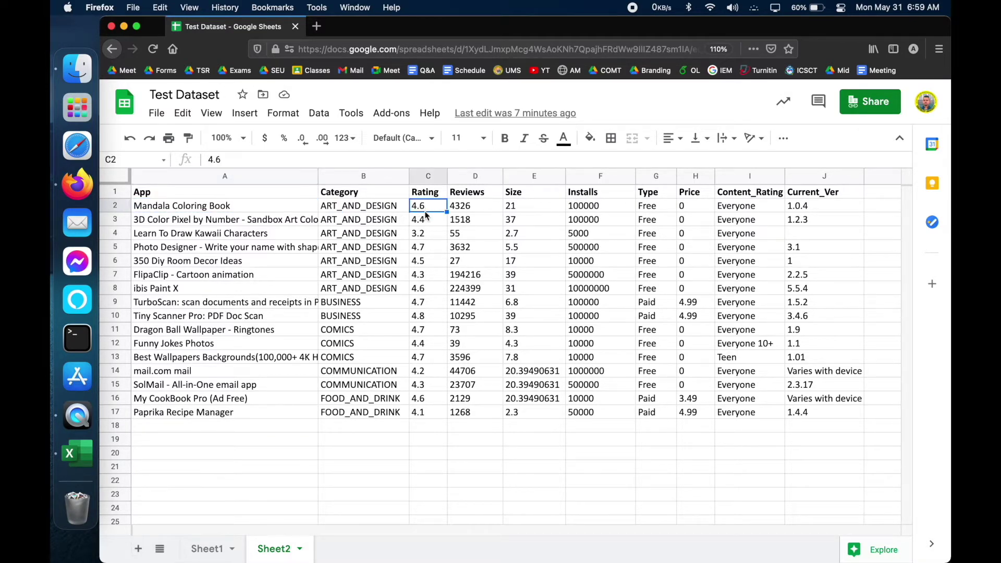
click(426, 224)
click(426, 238)
click(425, 262)
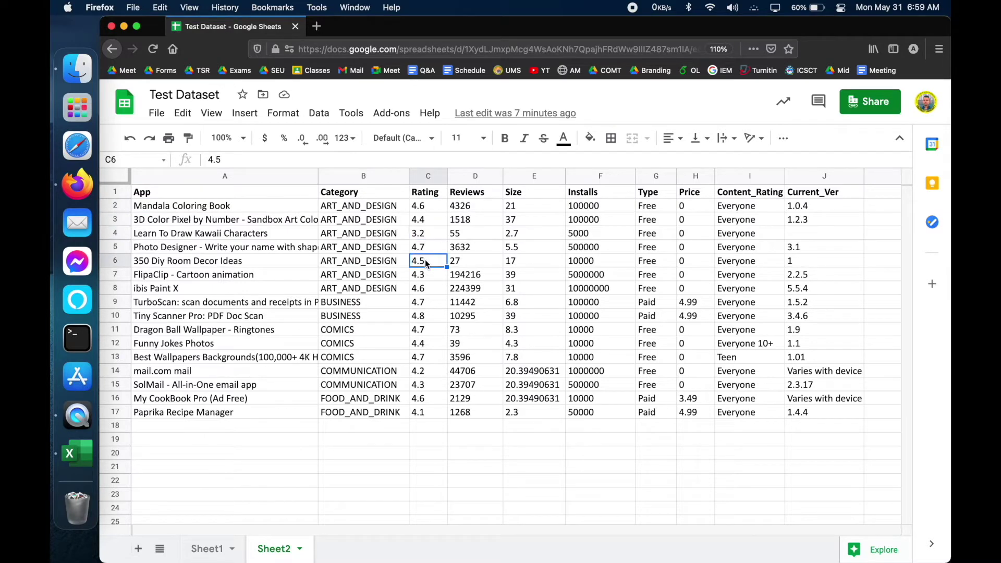
Step: Examine the Installs column, the first Size value in E2 and the Reviews values in D2:D17 on Sheet2
click(569, 261)
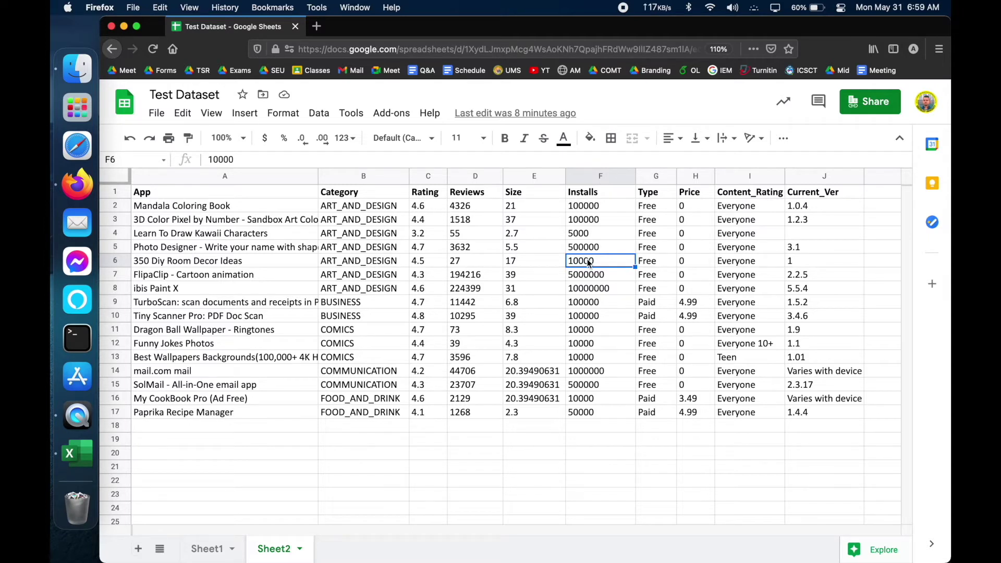
click(595, 176)
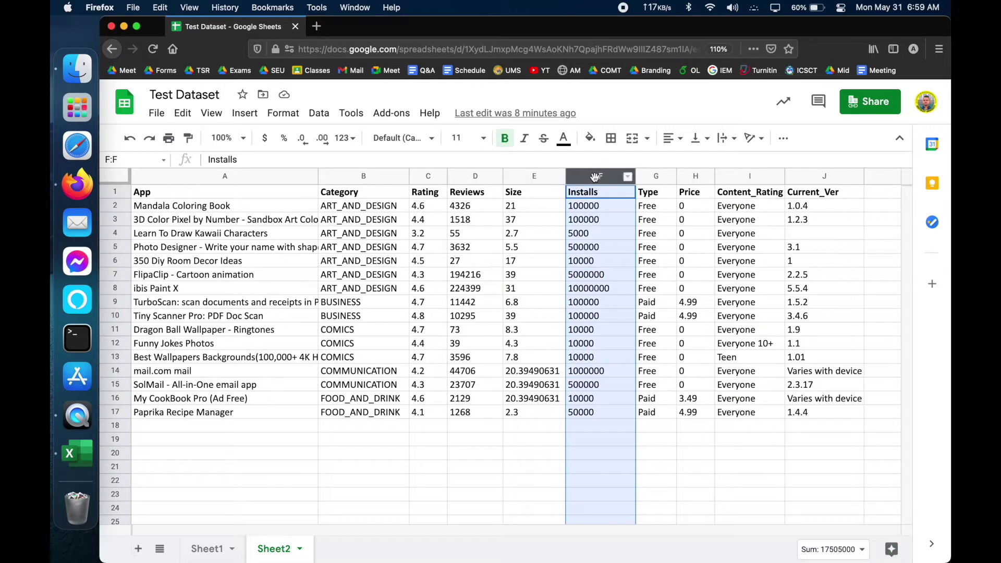
click(586, 260)
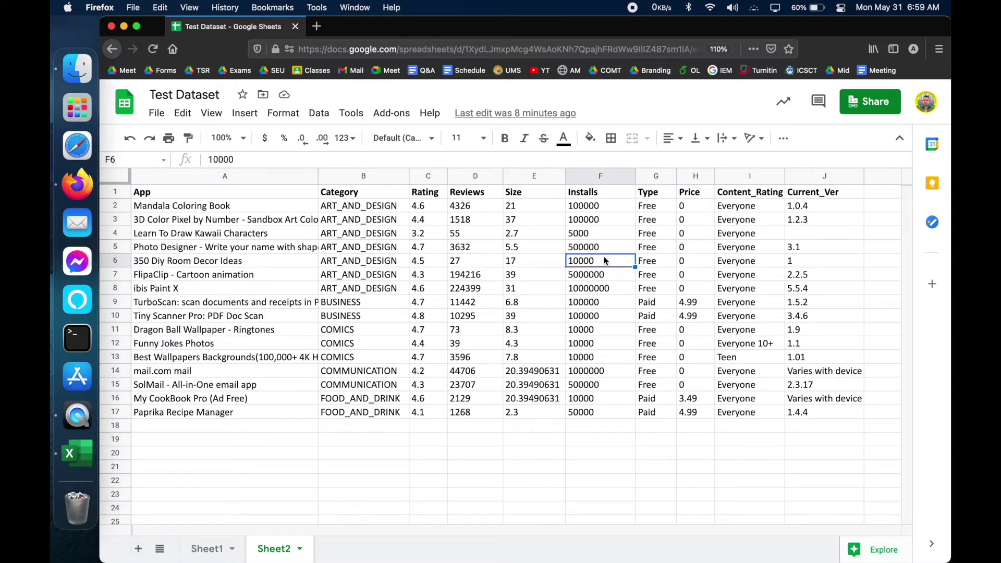
click(512, 207)
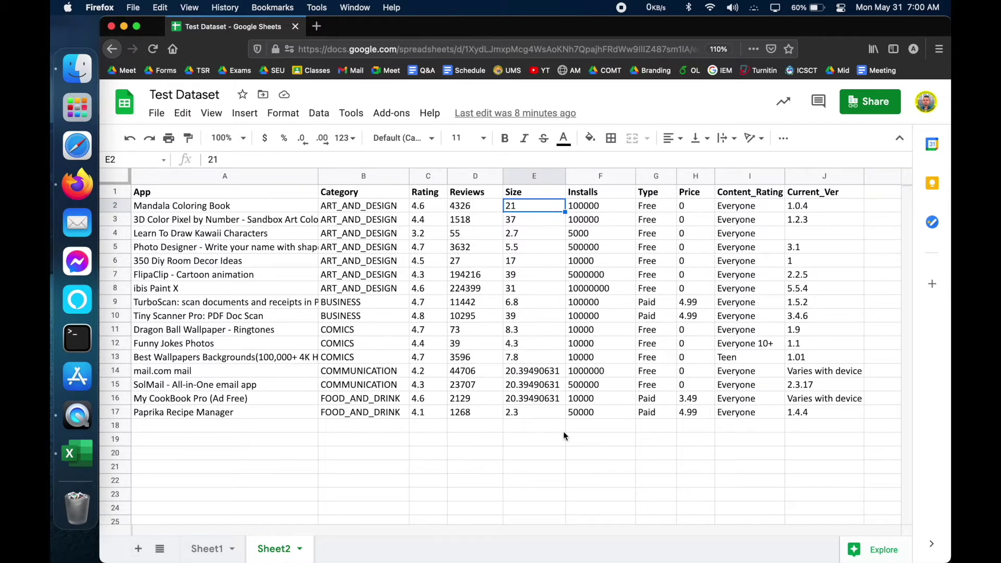
click(578, 431)
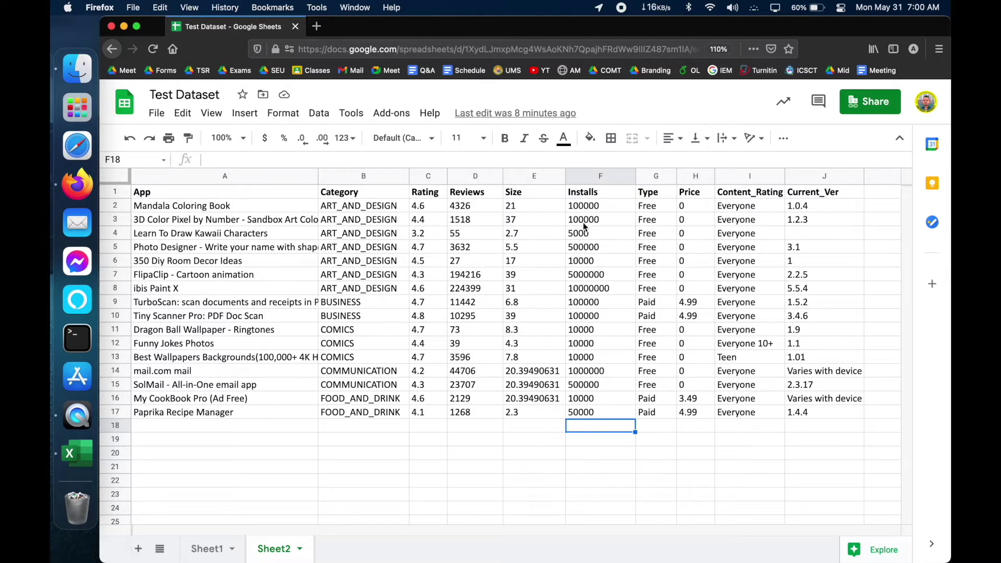
drag(583, 207, 591, 401)
drag(464, 206, 469, 416)
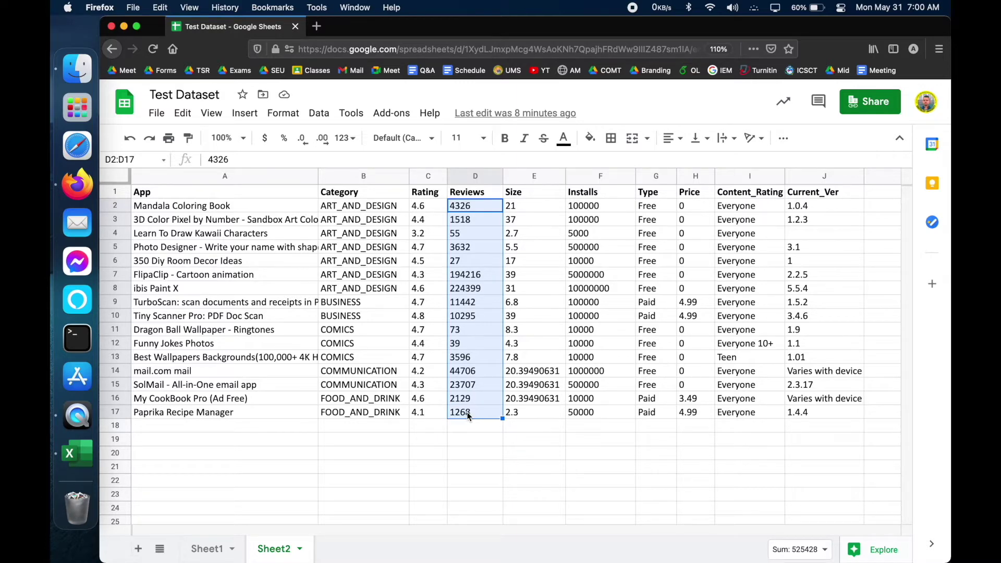
Step: Start a SUM formula in D18 below the Reviews column, trying D2 and D3 as its cell references
click(468, 424)
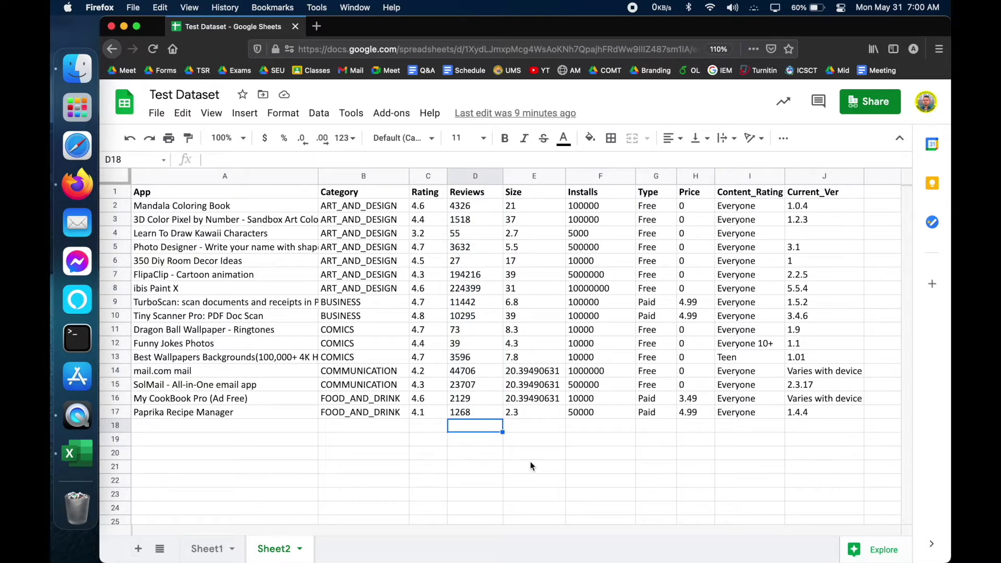
text(=)
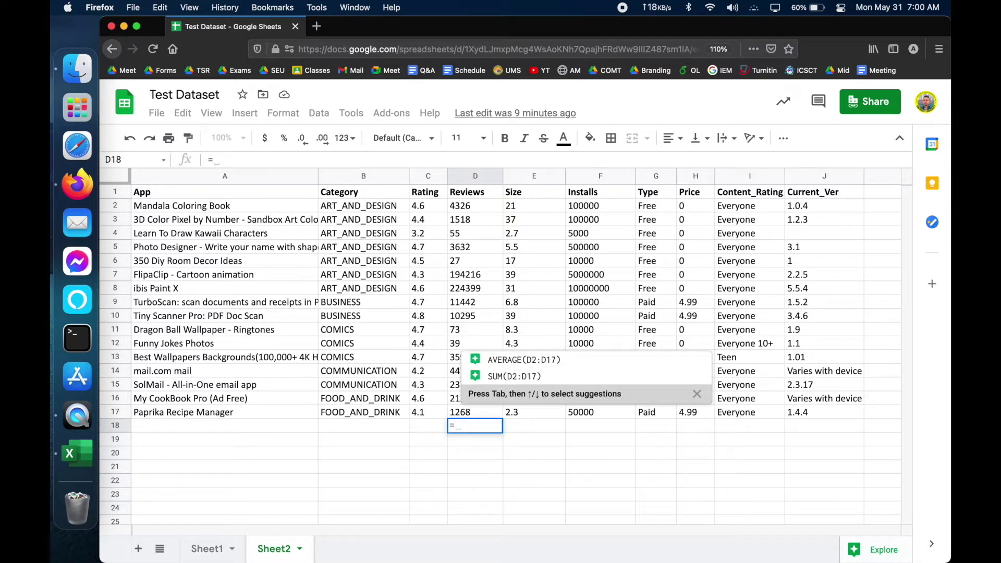
text(sum)
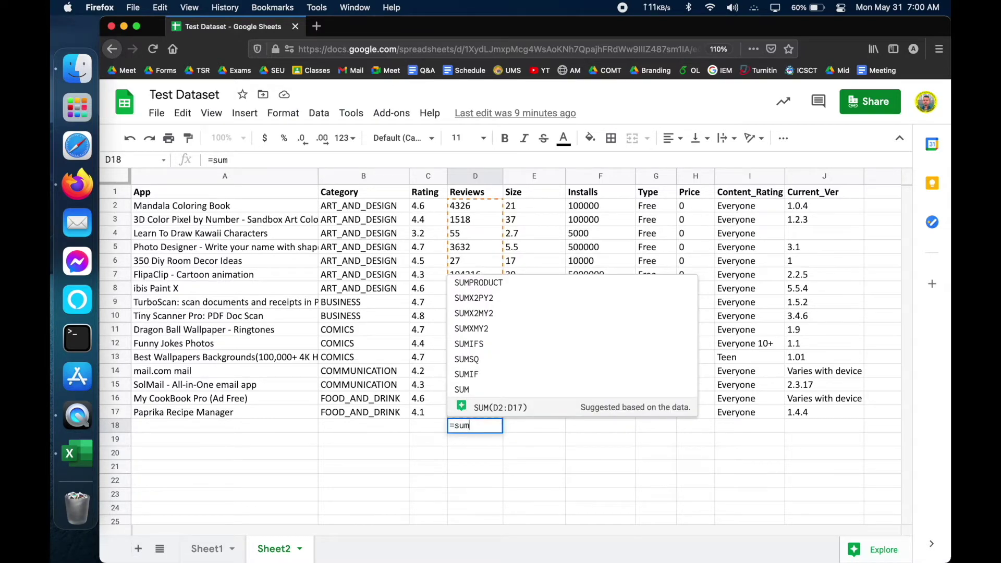
text(()
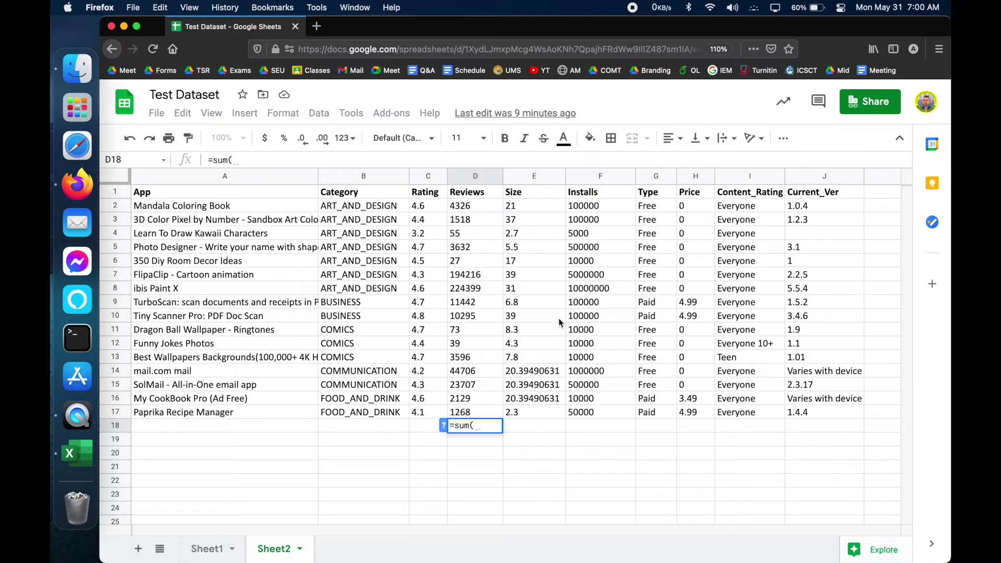
click(474, 205)
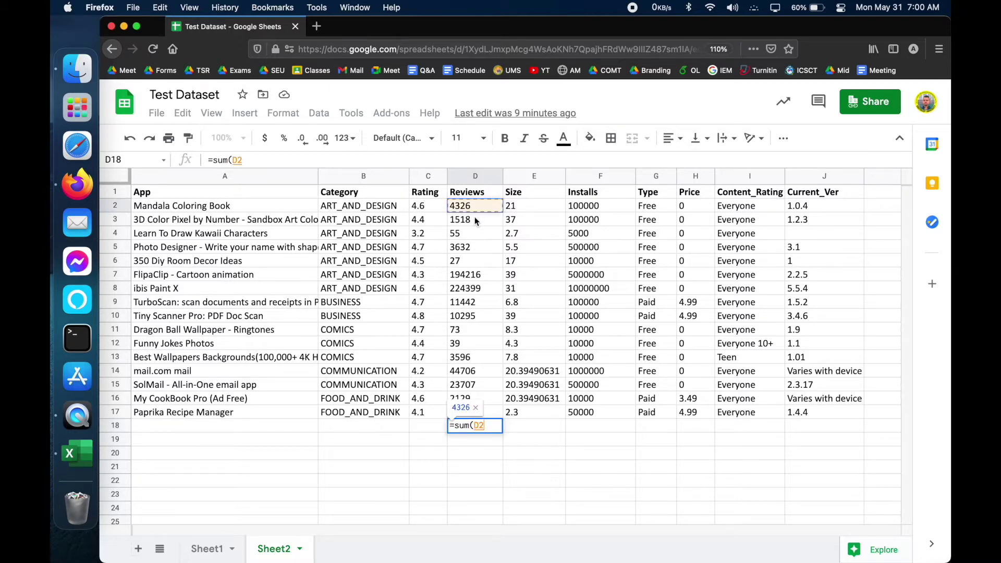
click(476, 221)
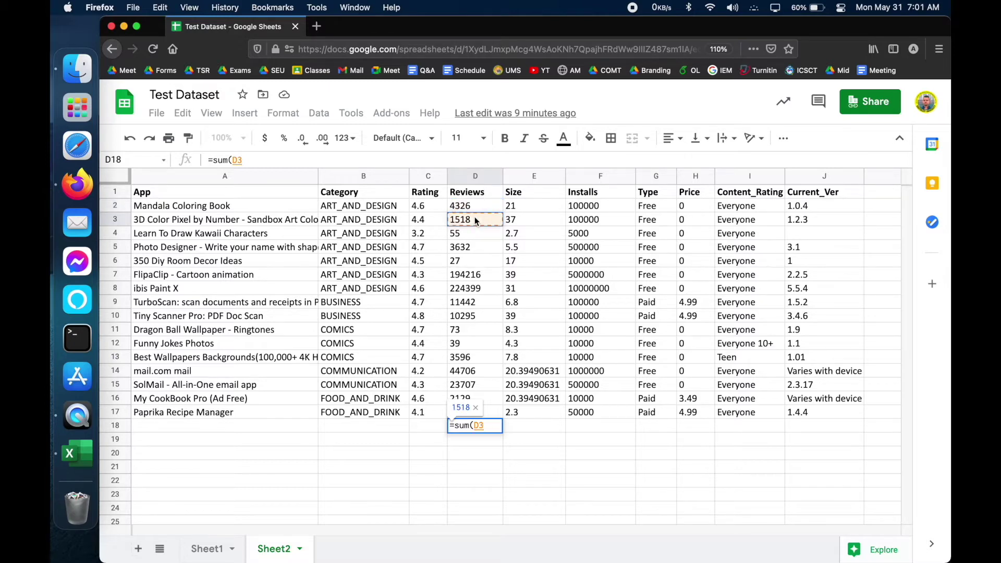
click(473, 206)
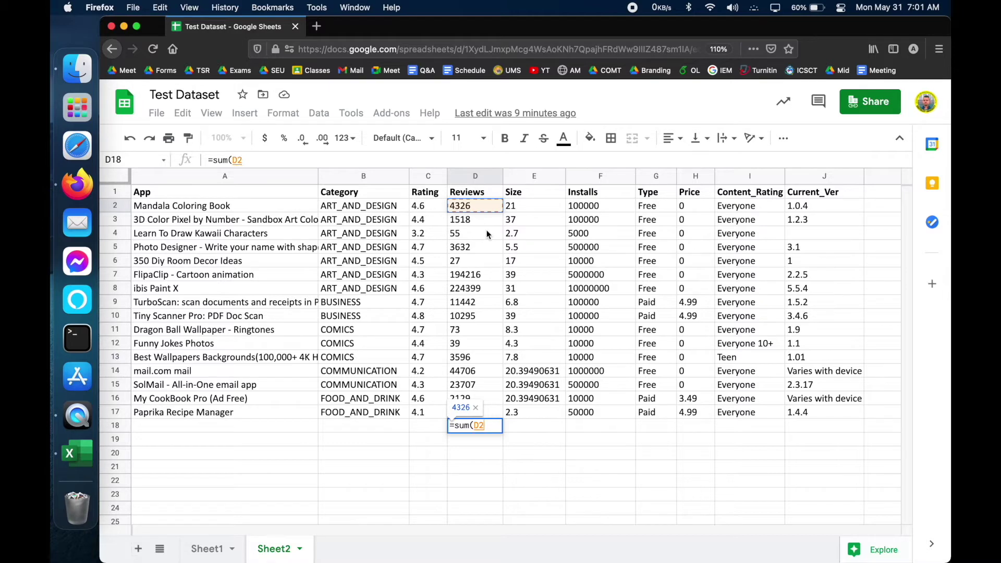
key(BackSpace)
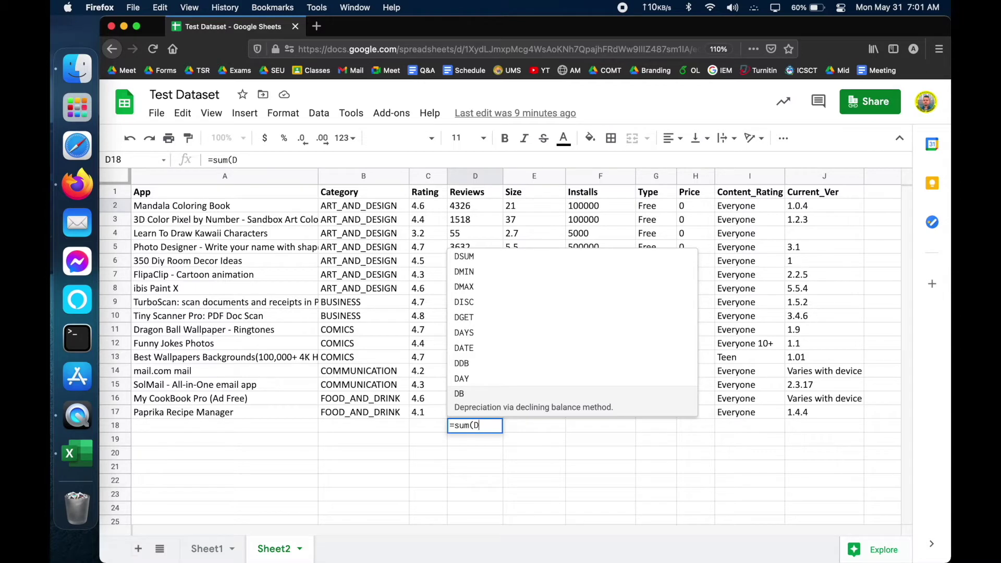
click(475, 207)
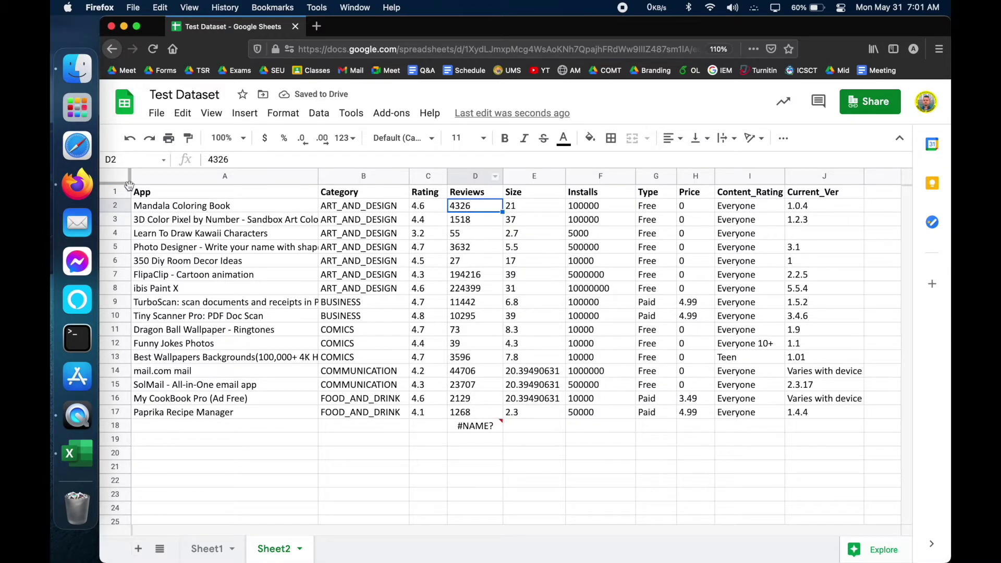
click(459, 218)
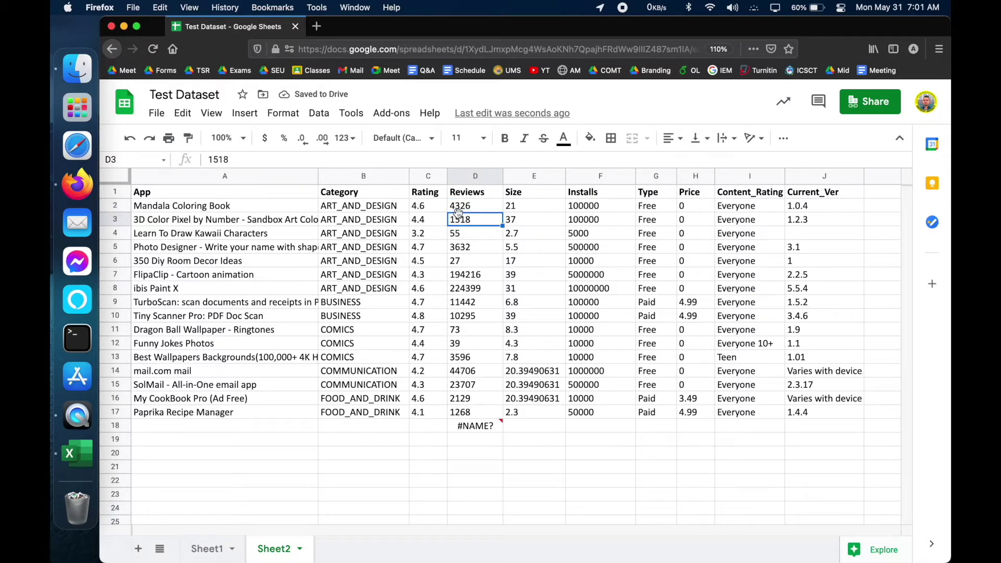
Step: Complete the formula in D18 as =sum(D2,D3) to add the first two Reviews values
double_click(487, 427)
key(BackSpace)
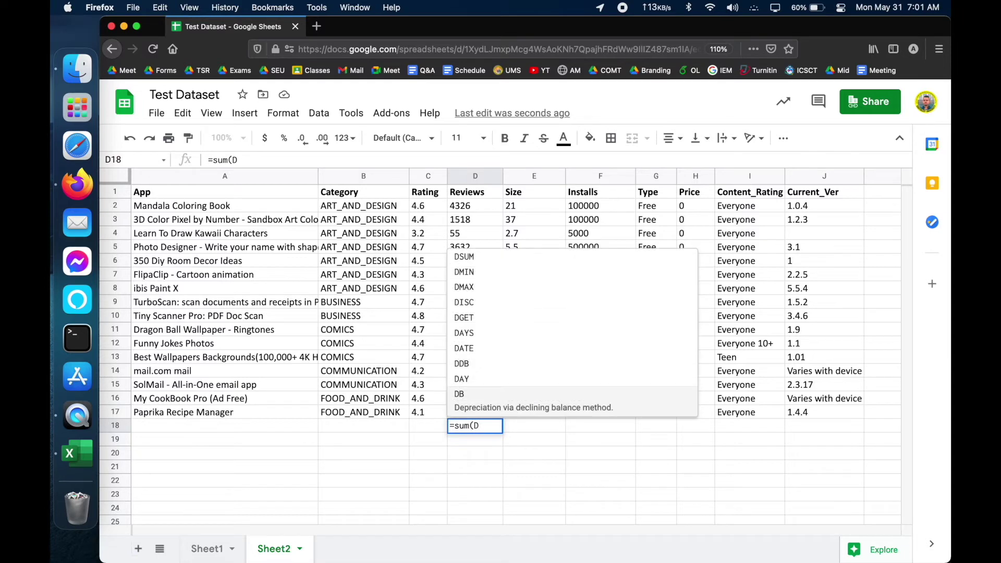
text(2)
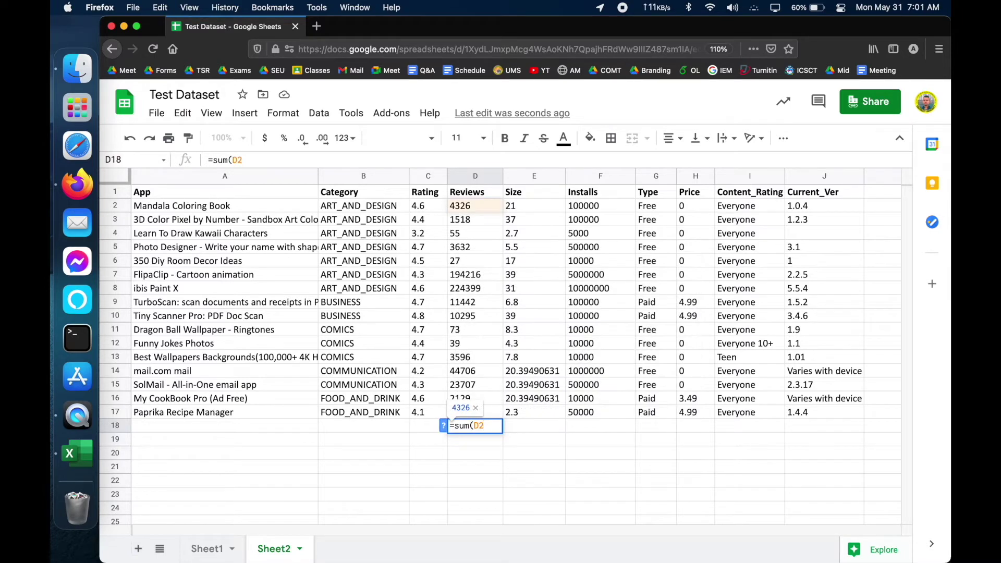
text(,D)
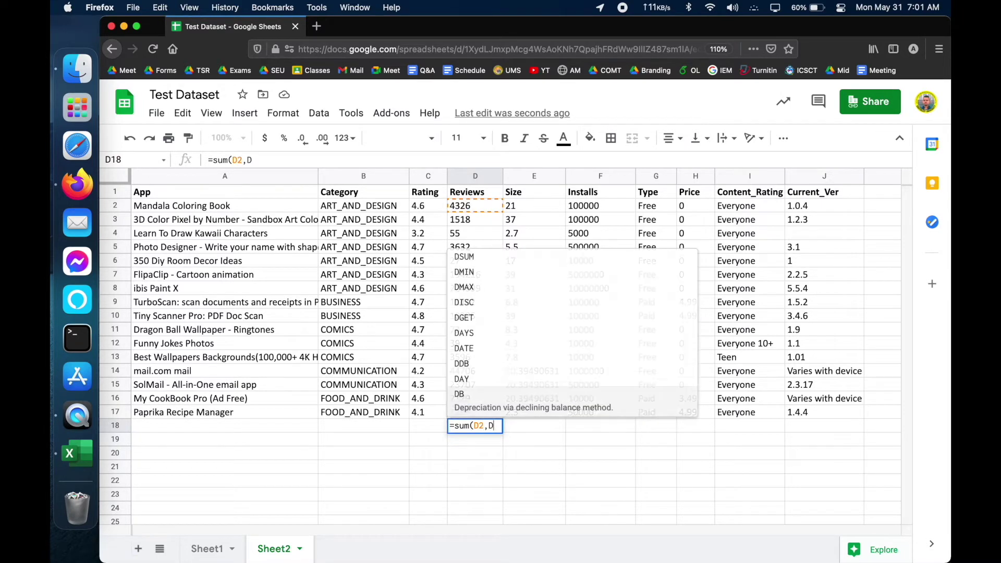
text(3))
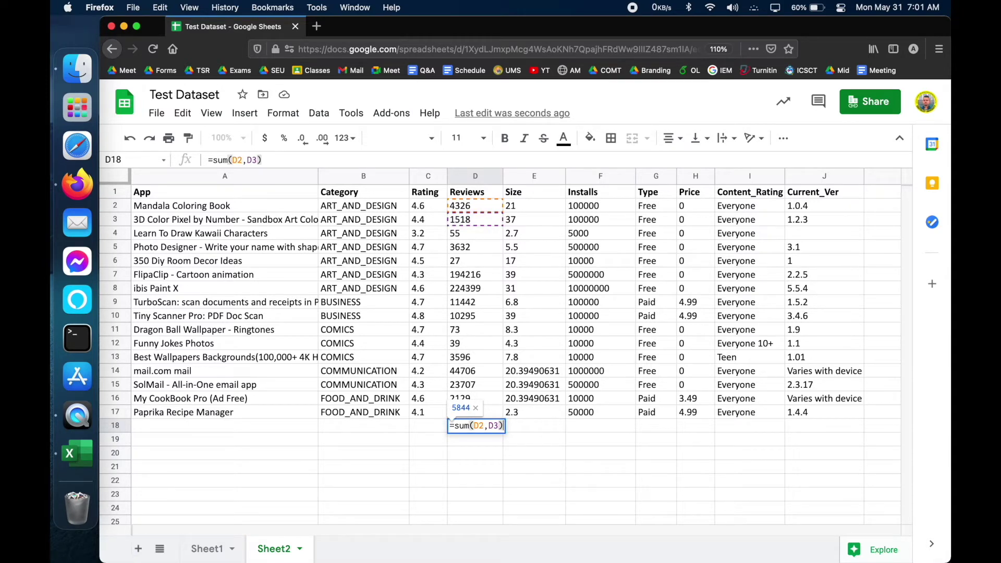
key(Return)
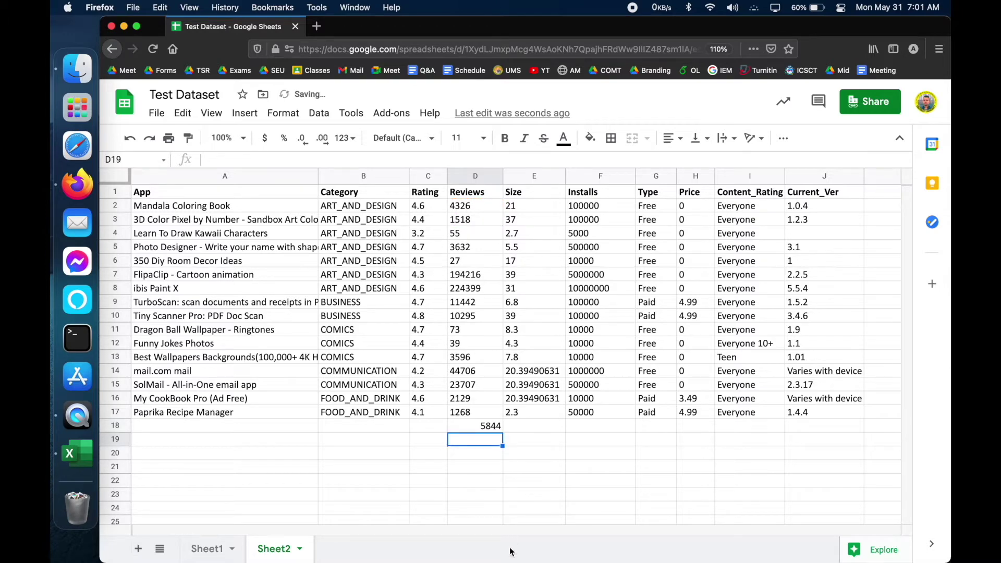
Step: Examine which cells the D18 formula references and compare them with the full Reviews range D2:D17
click(489, 426)
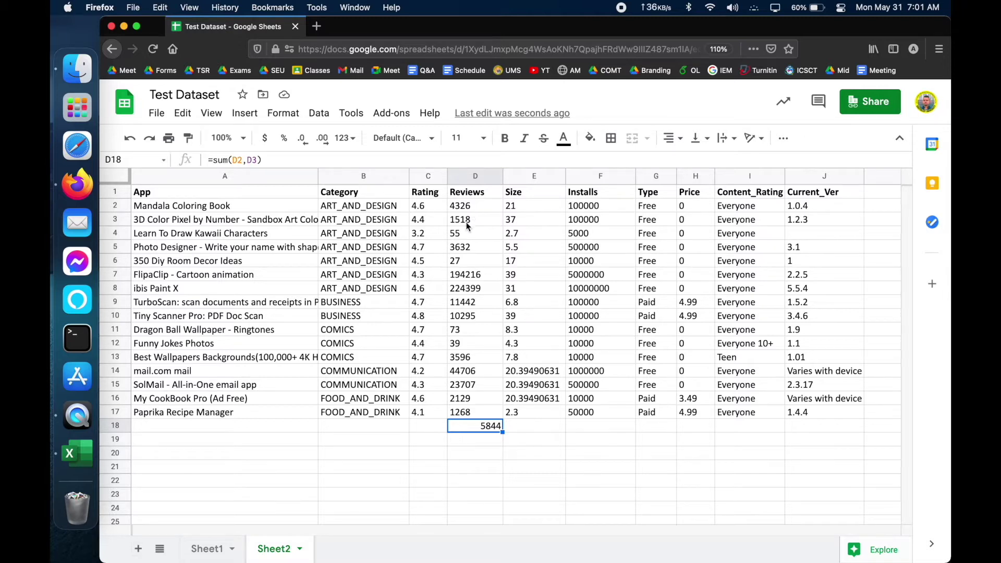
double_click(494, 427)
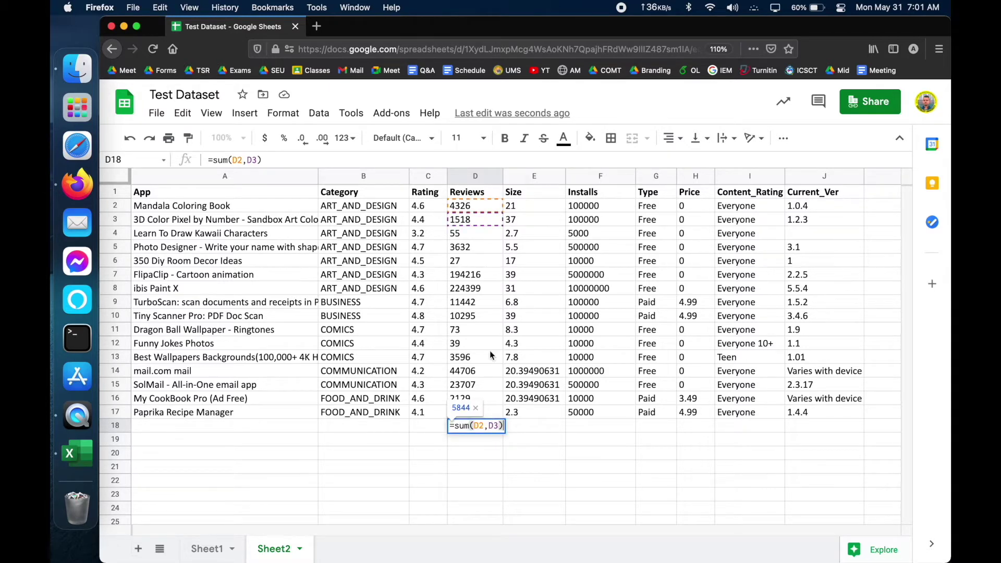
drag(496, 409, 475, 204)
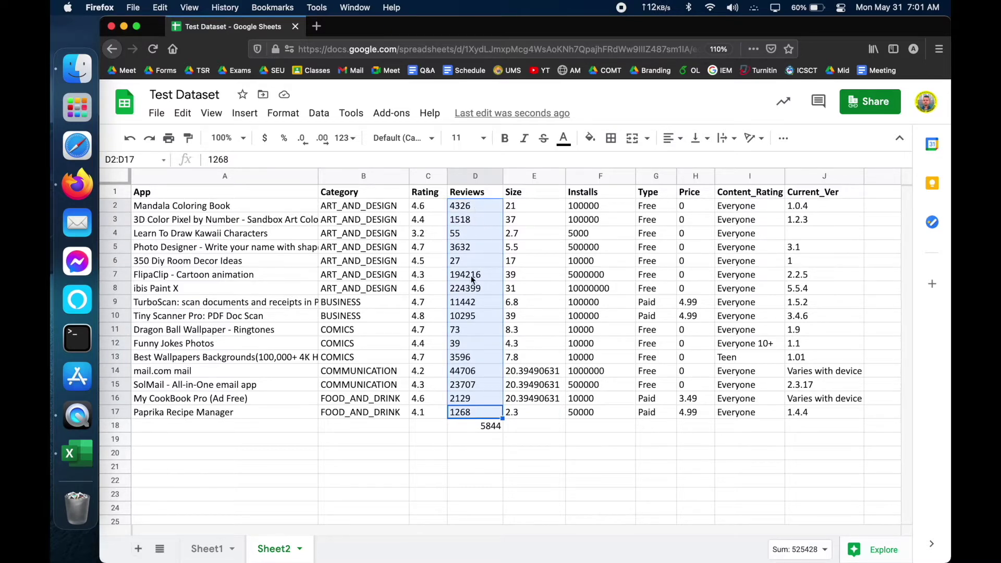
double_click(484, 431)
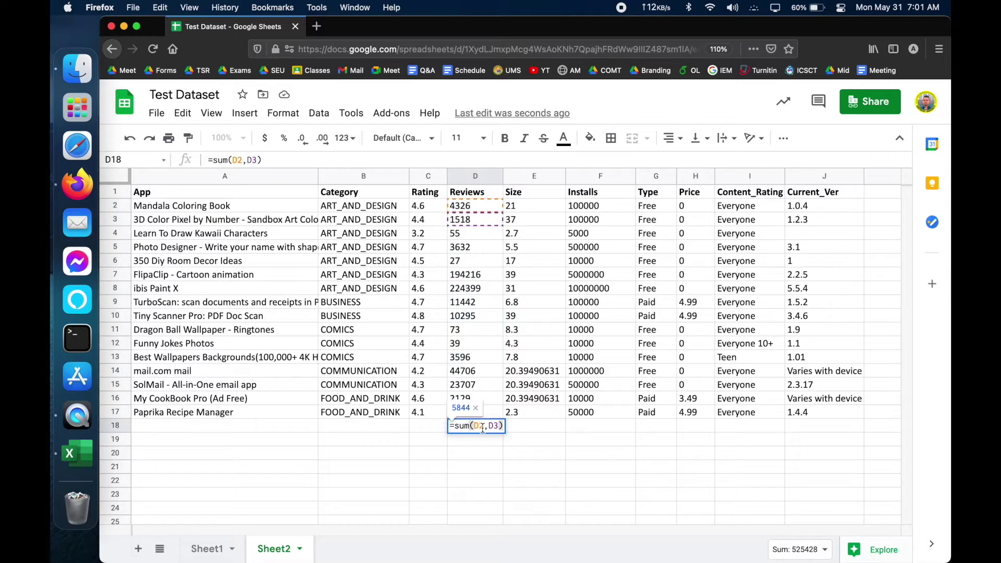
click(464, 206)
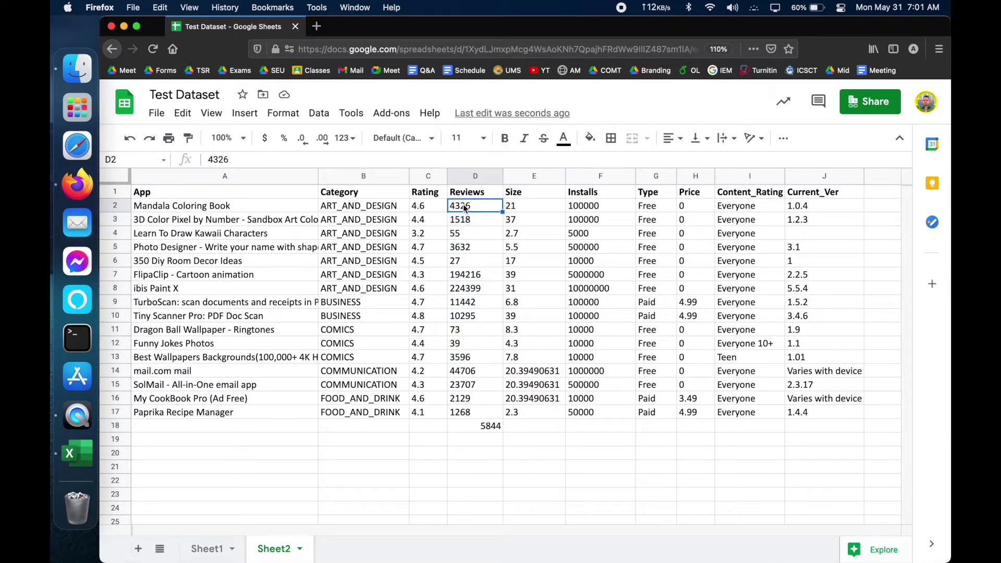
click(475, 413)
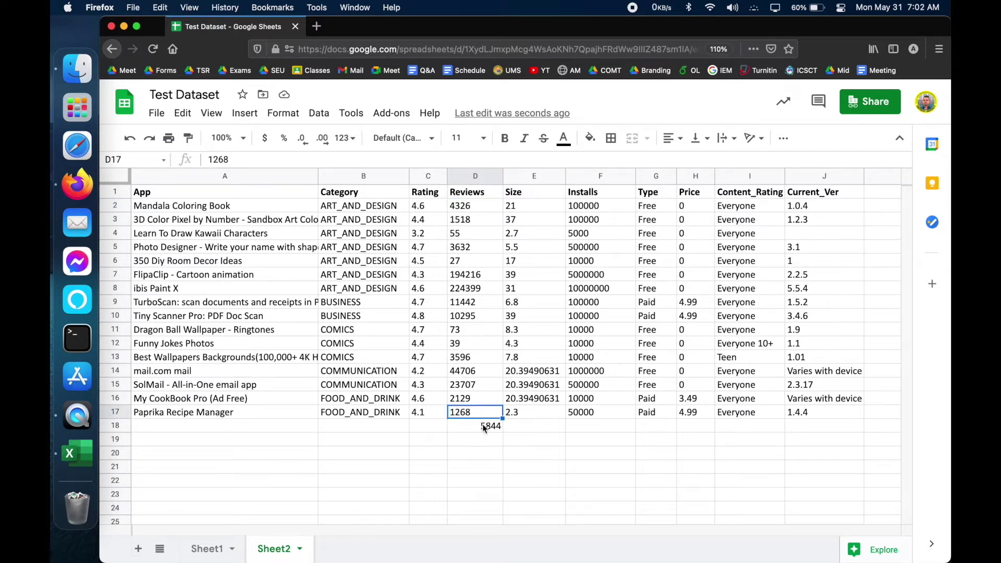
Step: Change the D18 formula to =sum(D2:D17) and check it against the Reviews values it covers
double_click(483, 425)
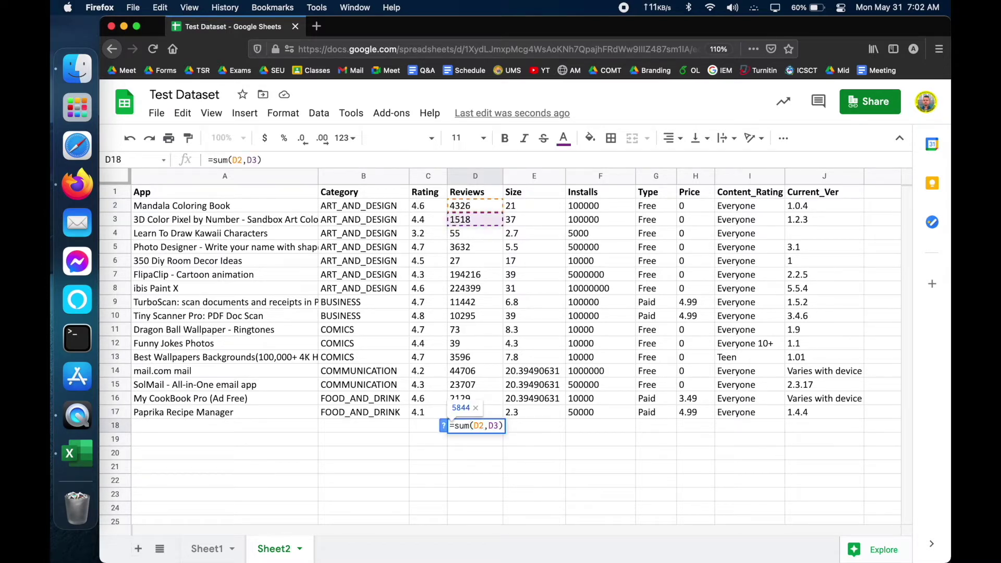
key(BackSpace)
key(BackSpace)
key(BackSpace)
text(:)
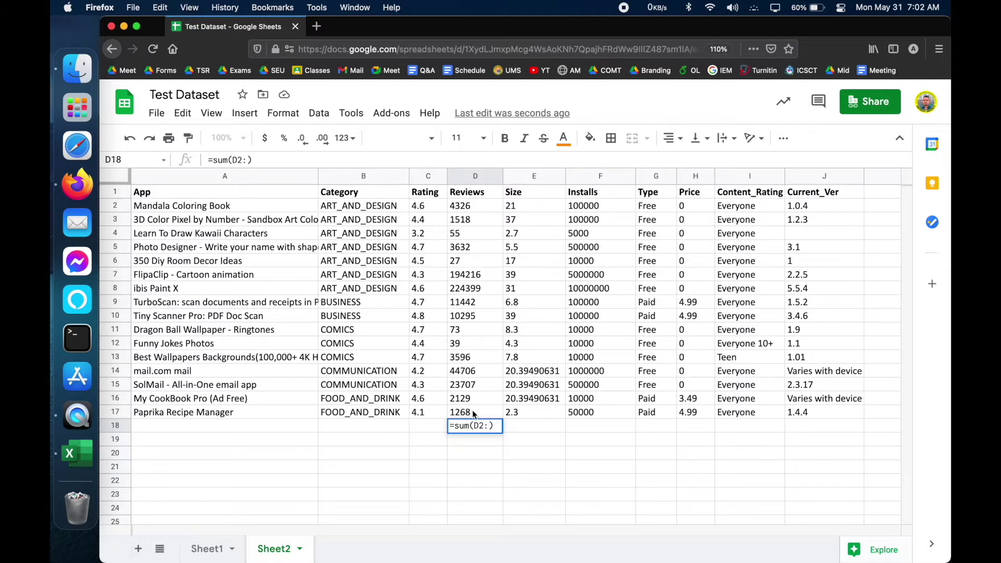
text(D17)
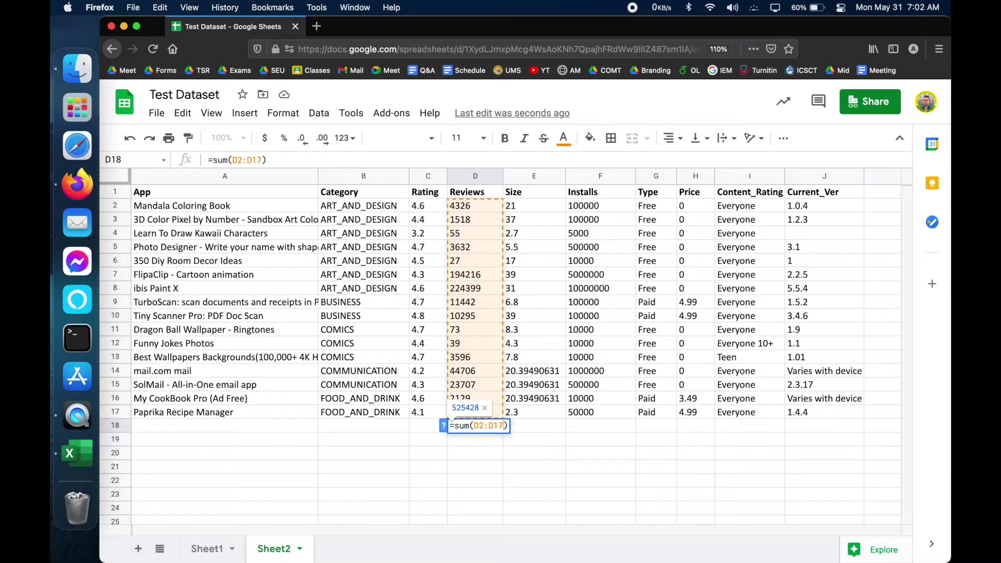
key(Return)
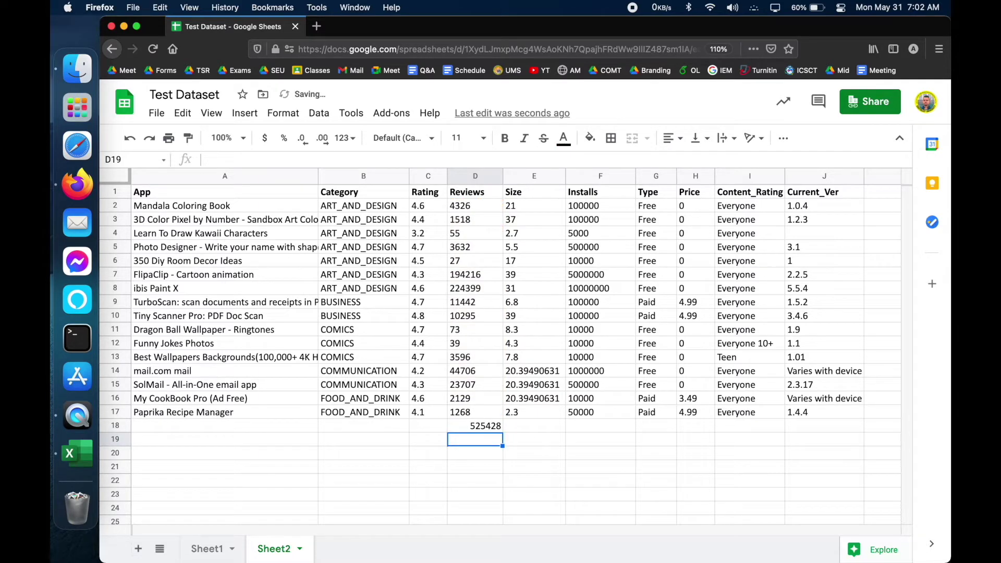
drag(461, 205, 478, 411)
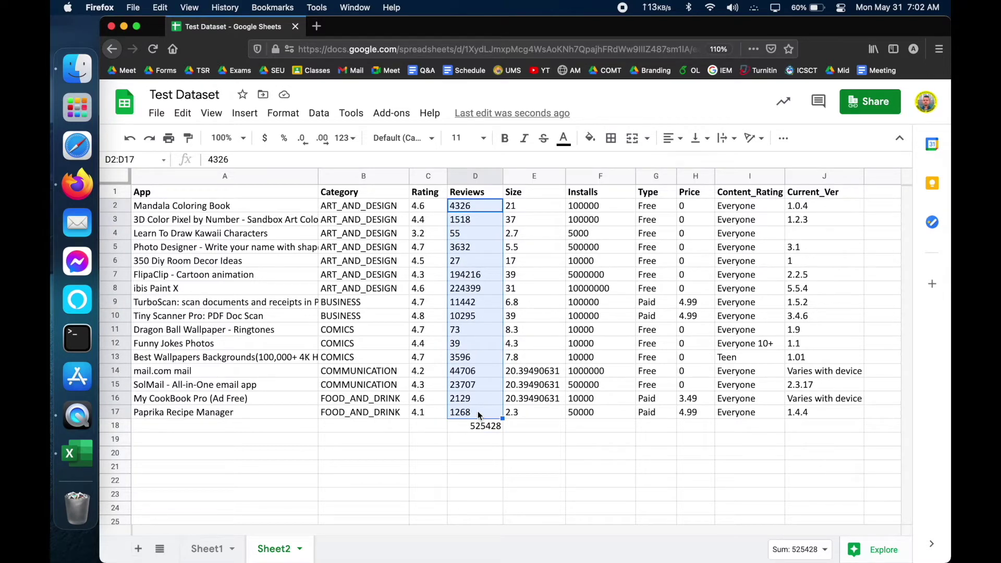
click(482, 424)
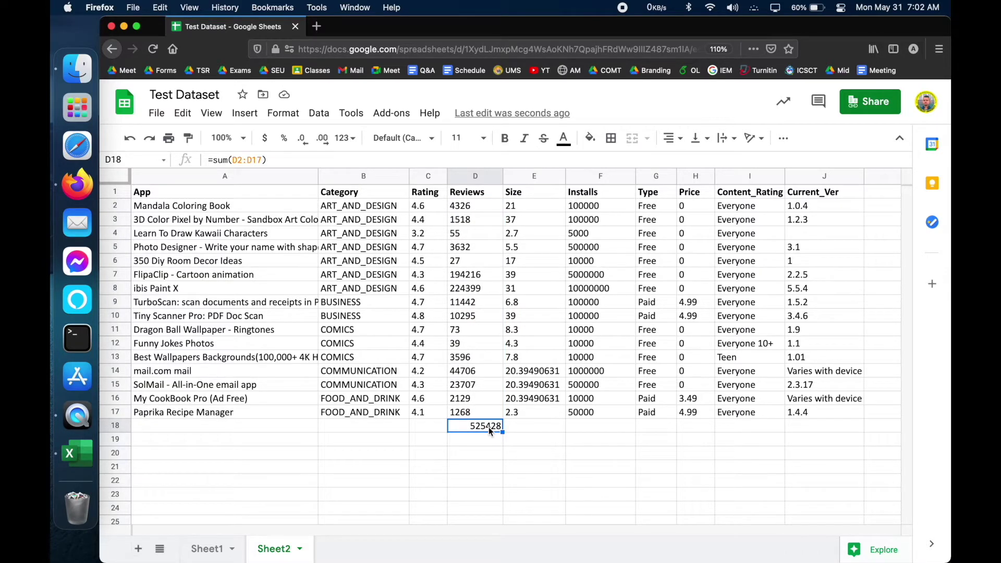
Step: Clear the argument of the D18 SUM formula and re-enter it by selecting the Reviews cells D2:D17 in the sheet
double_click(488, 427)
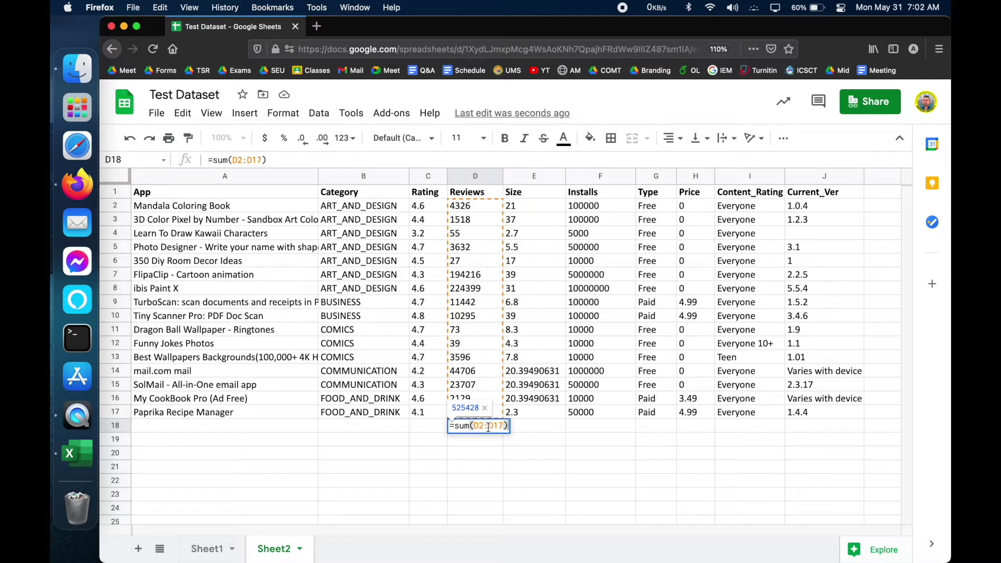
key(BackSpace)
key(BackSpace)
key(BackSpace)
key(BackSpace)
key(BackSpace)
key(BackSpace)
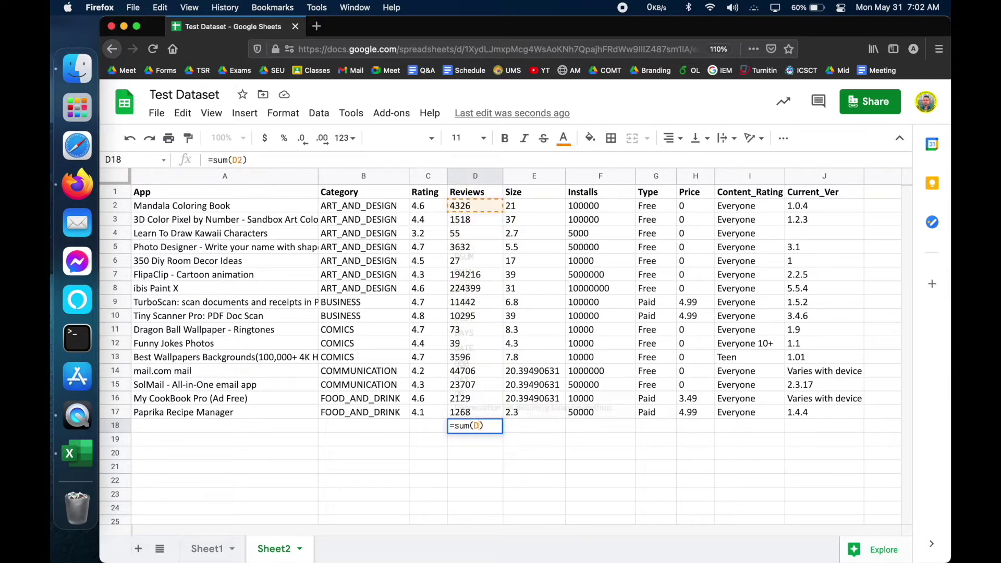
key(Right)
key(BackSpace)
key(BackSpace)
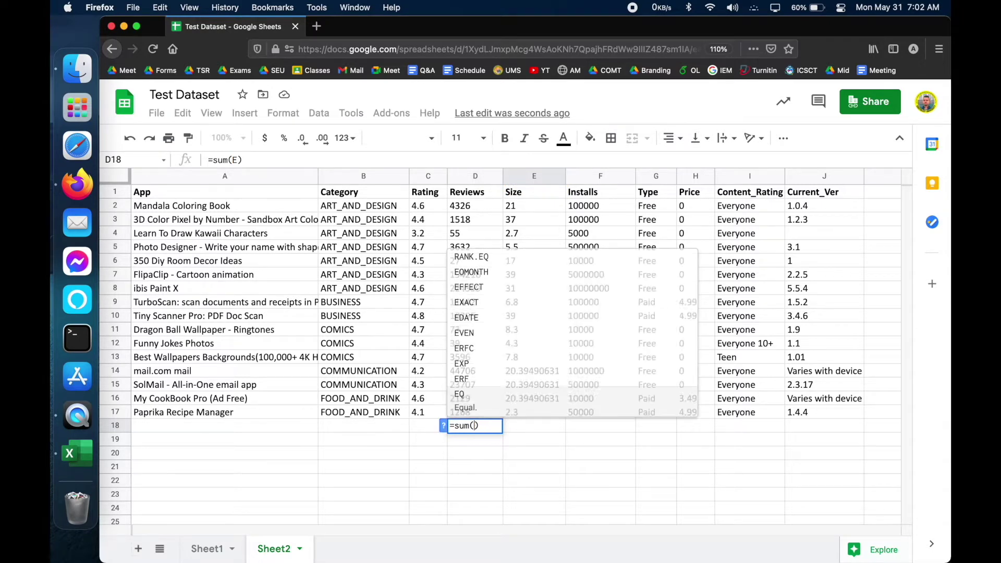
key(BackSpace)
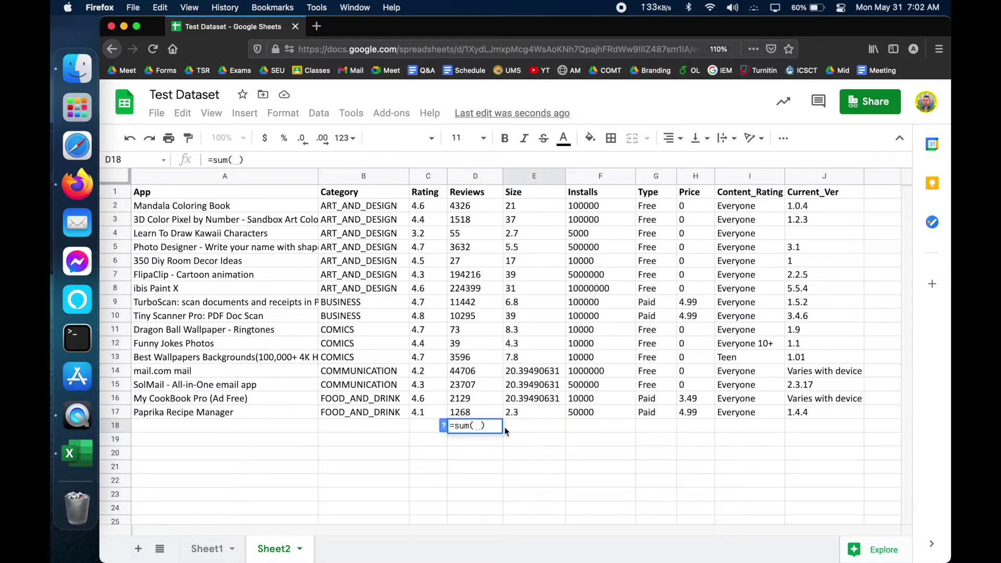
click(457, 207)
drag(457, 208, 473, 409)
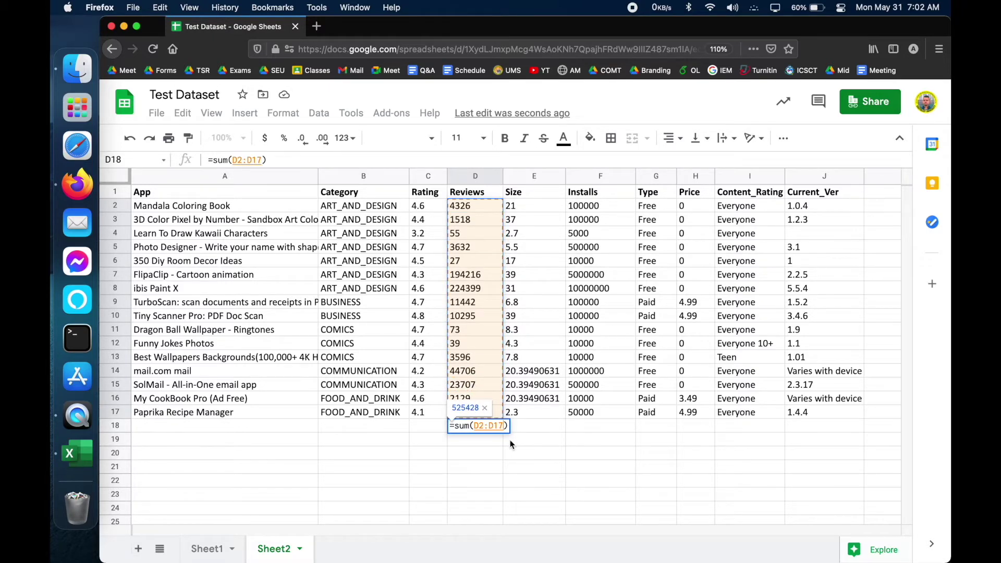
key(Return)
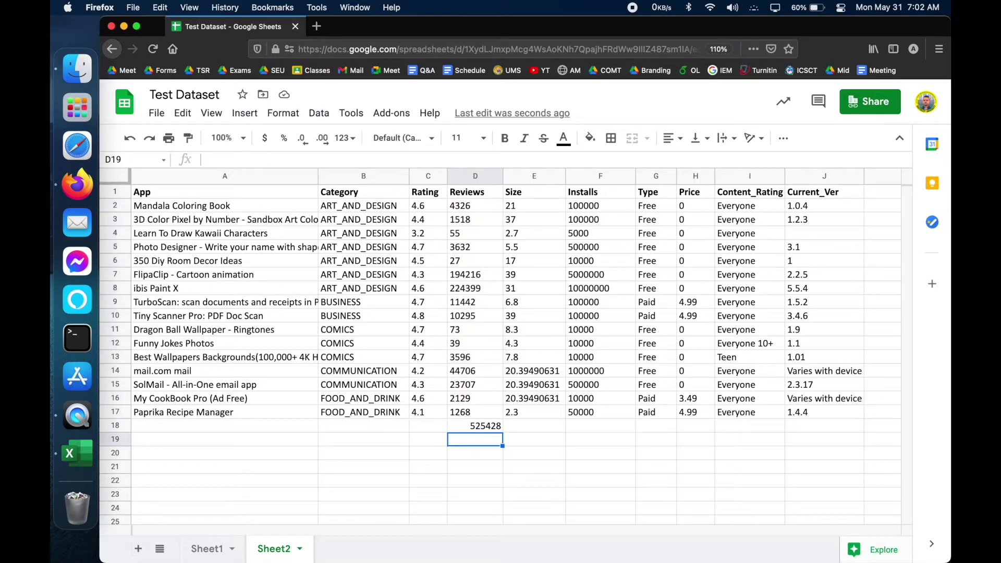
Step: Check which Reviews cells the SUM formula in D18 covers, leaving the formula as it is
click(490, 427)
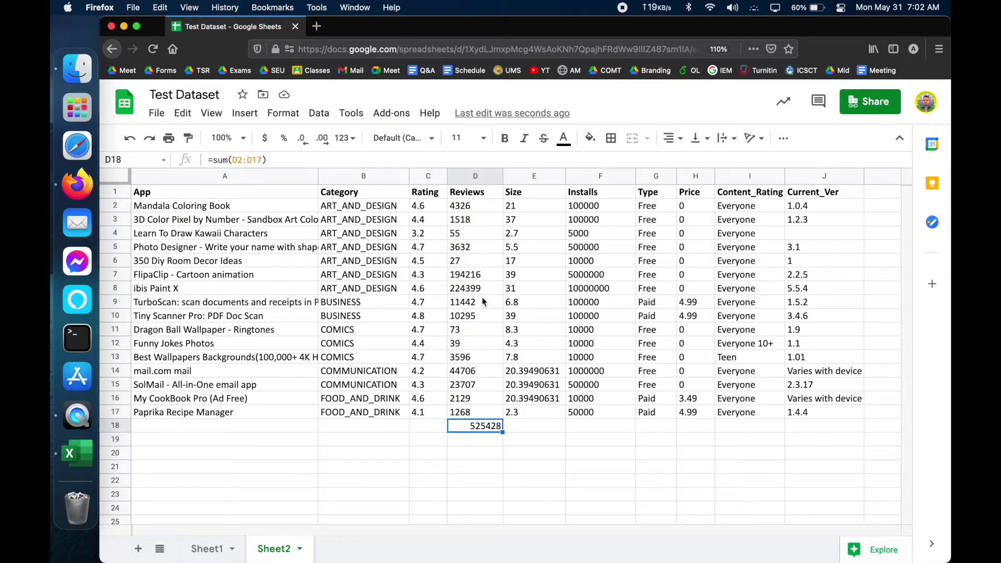
double_click(483, 427)
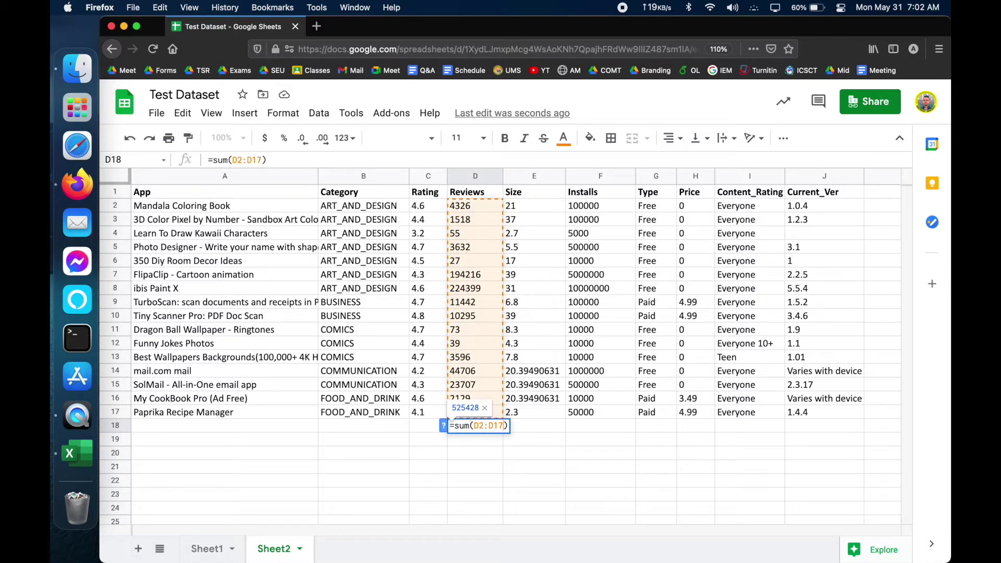
click(479, 235)
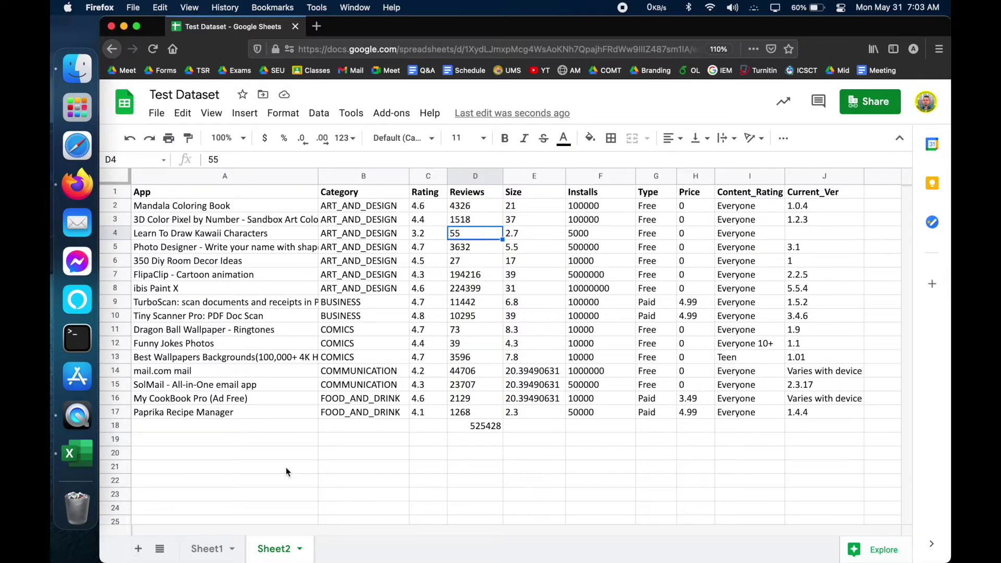
Step: Switch to Sheet1 and add 1000 more rows below the last row of the dataset
click(207, 549)
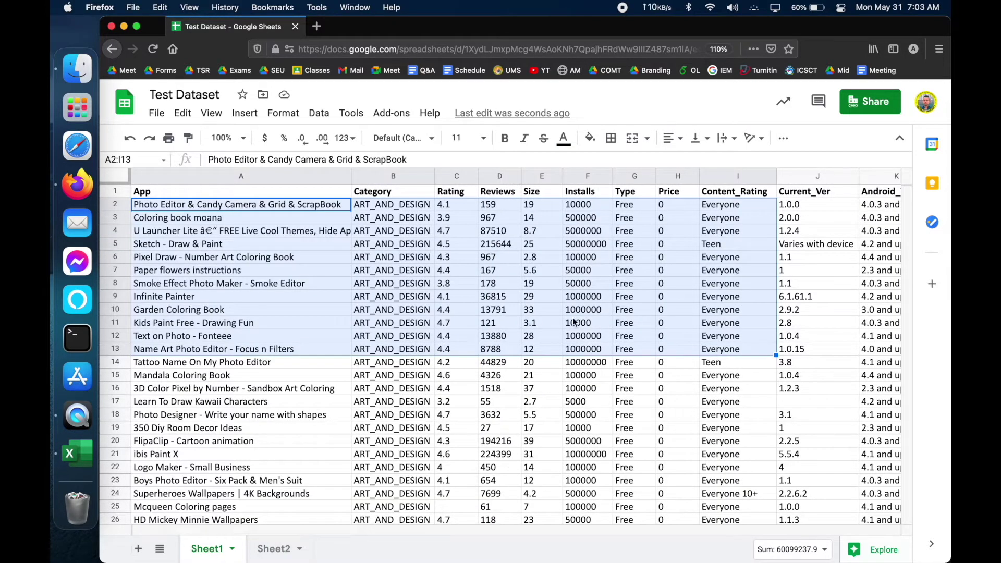
click(570, 354)
scroll(569, 355, down, 10)
scroll(569, 355, down, 20)
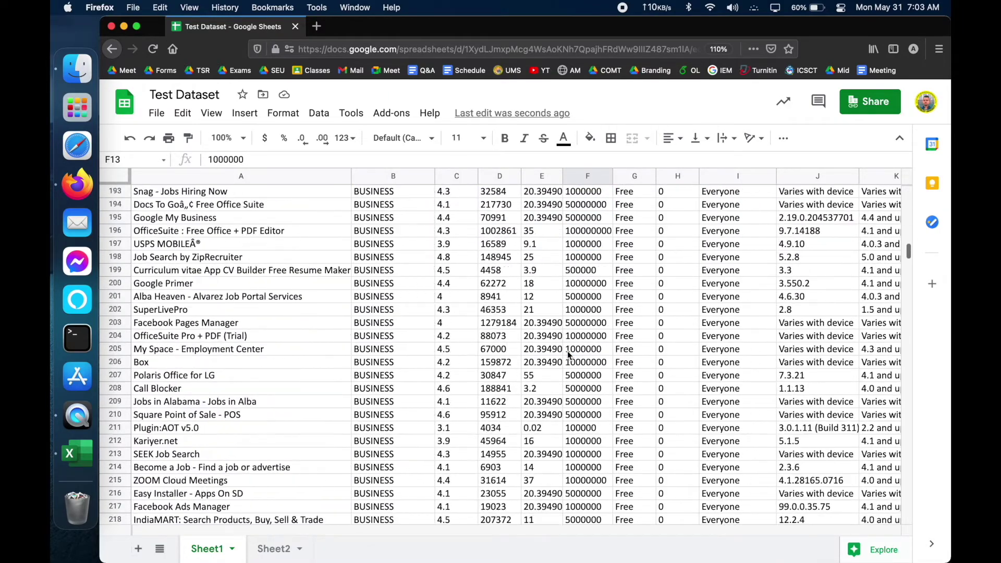
scroll(567, 352, down, 20)
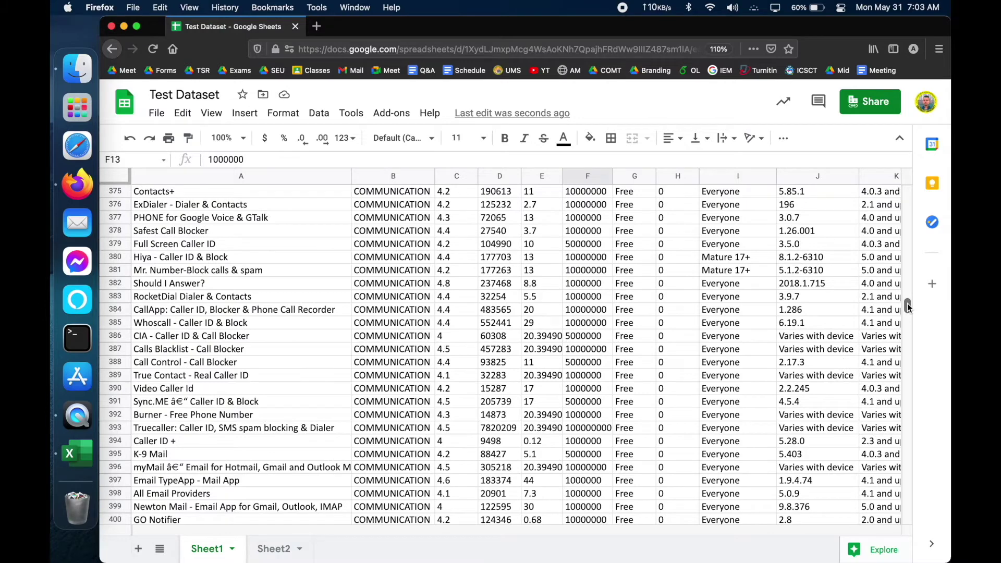
drag(908, 306, 908, 515)
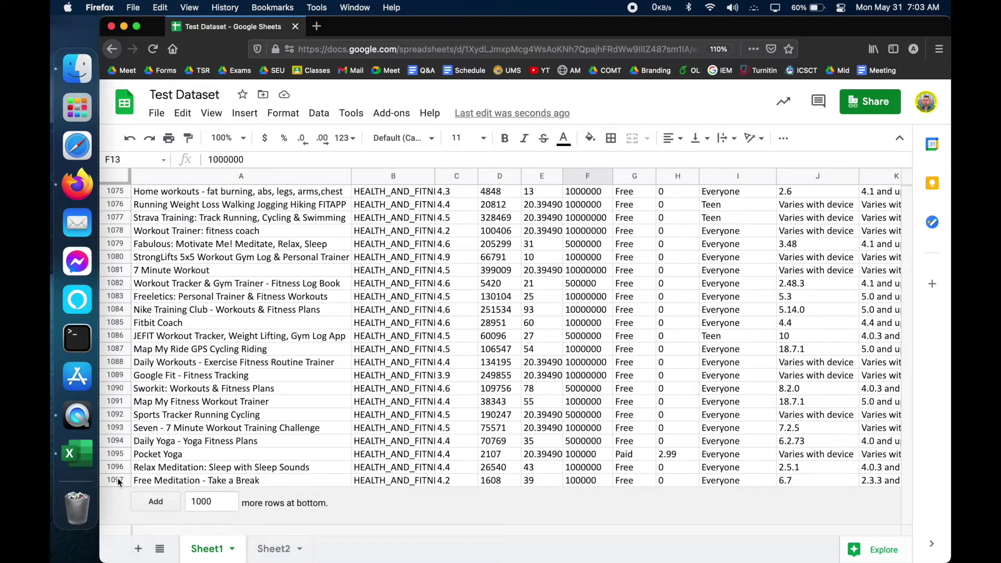
scroll(505, 401, up, 2)
scroll(506, 402, down, 2)
click(160, 502)
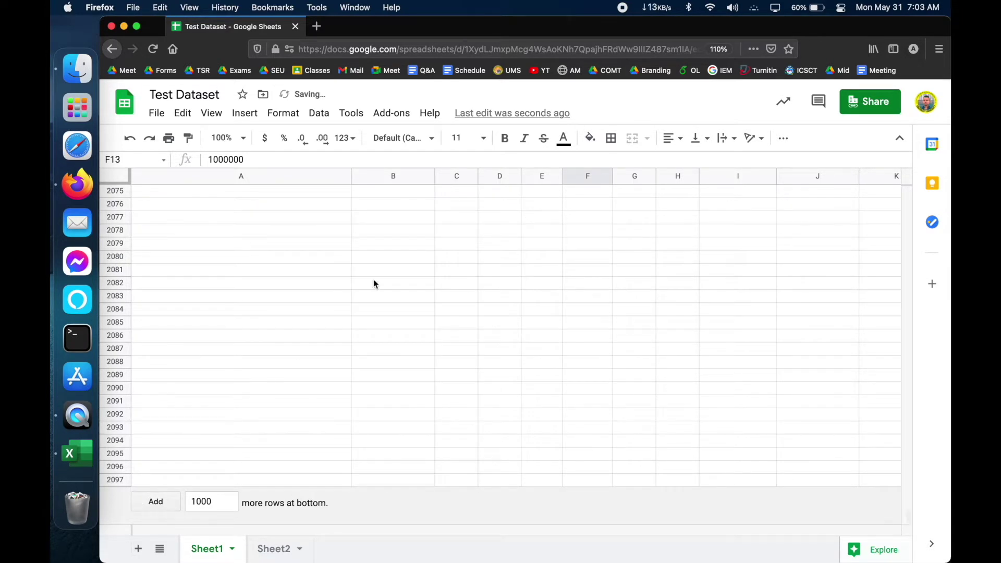
Step: Find the last filled row of the dataset above the newly added empty rows on Sheet1
scroll(373, 280, up, 20)
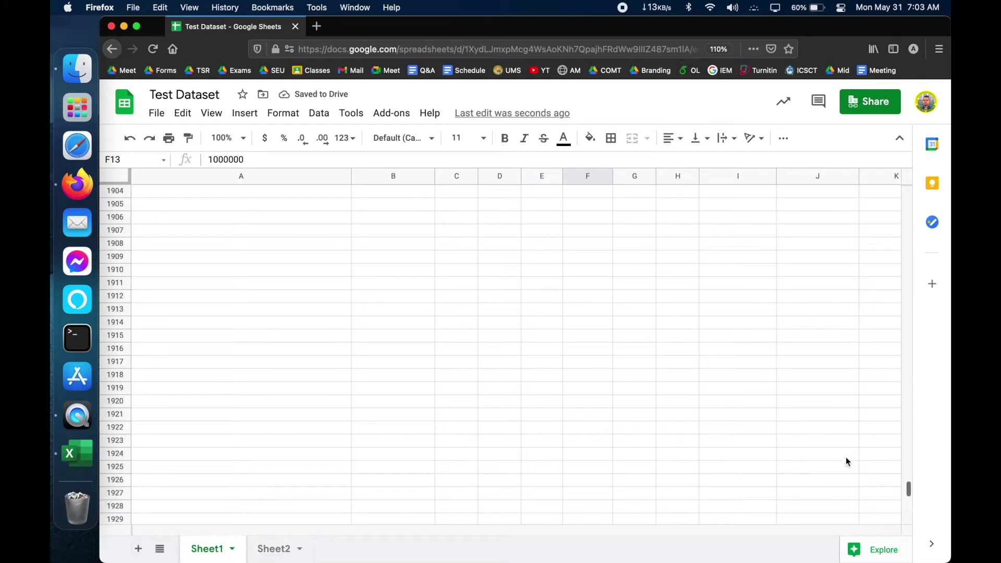
scroll(910, 496, up, 8)
scroll(910, 496, up, 20)
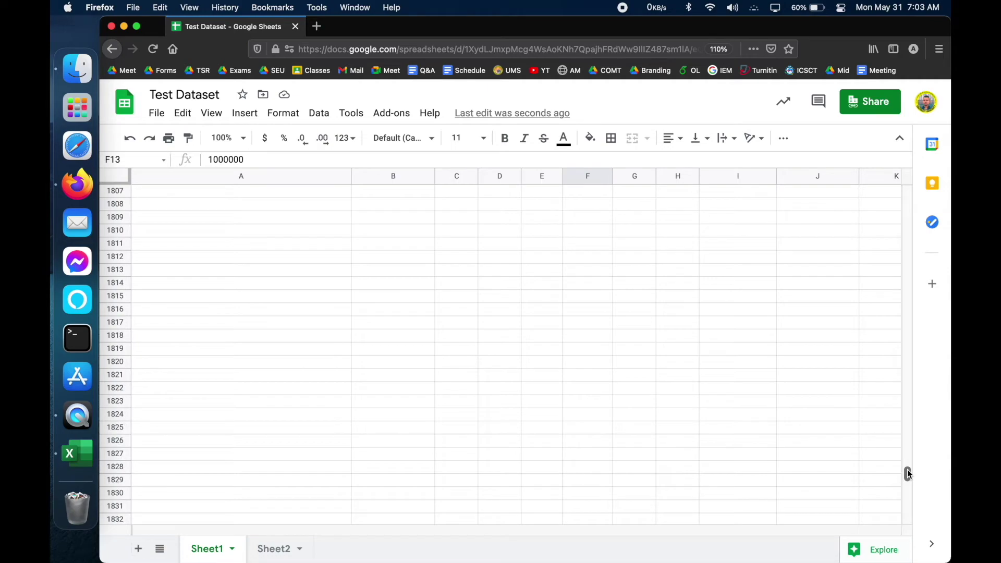
scroll(899, 395, up, 20)
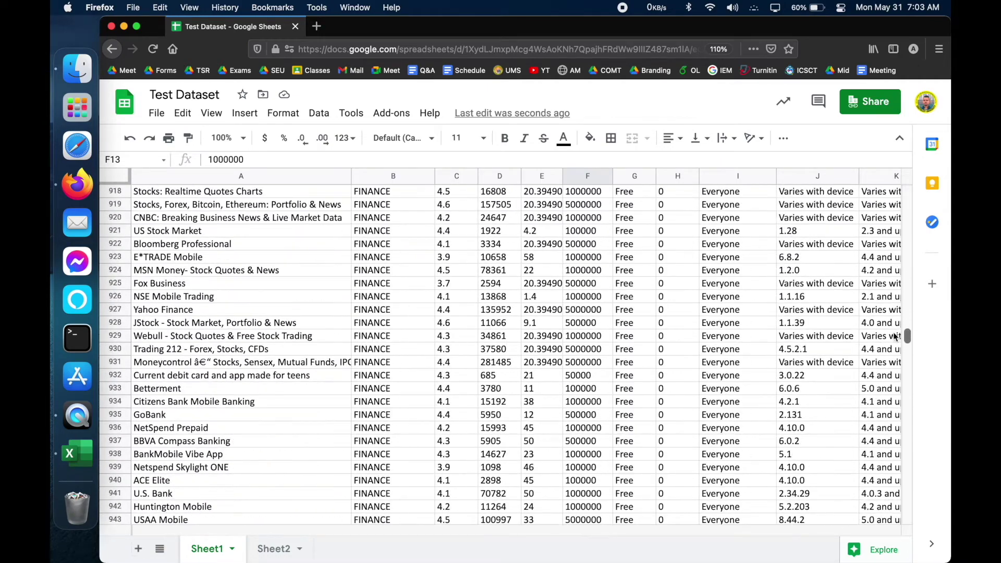
scroll(895, 355, down, 15)
scroll(897, 359, up, 10)
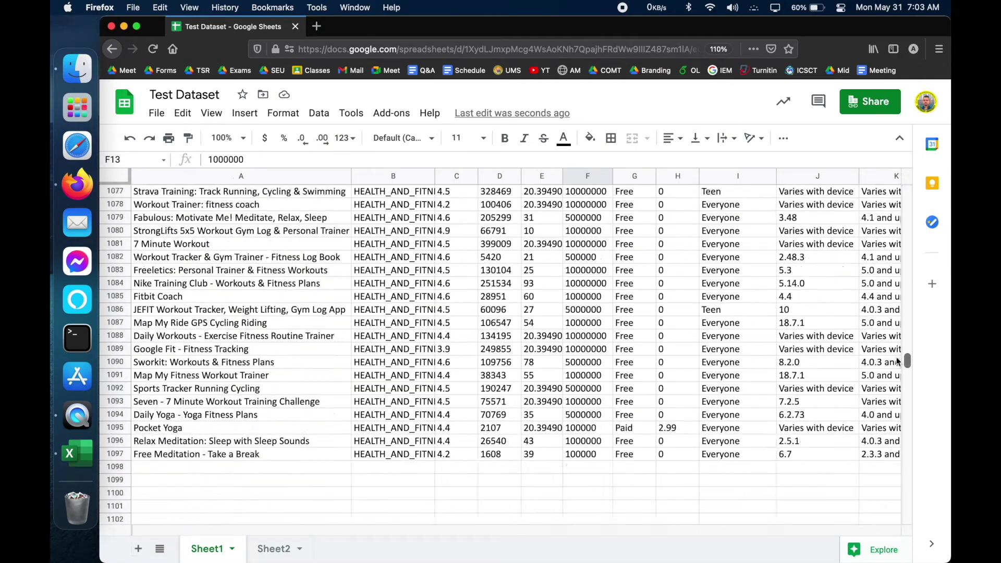
scroll(370, 372, down, 2)
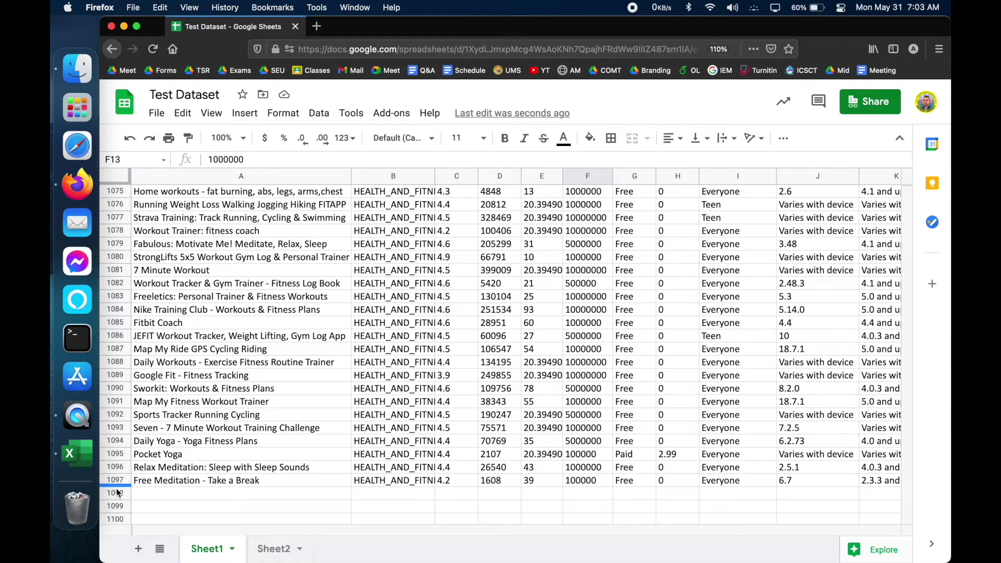
Step: Look over the Sheet1 records and columns from the end of the data back to the header row
scroll(575, 405, up, 20)
scroll(576, 405, right, 4)
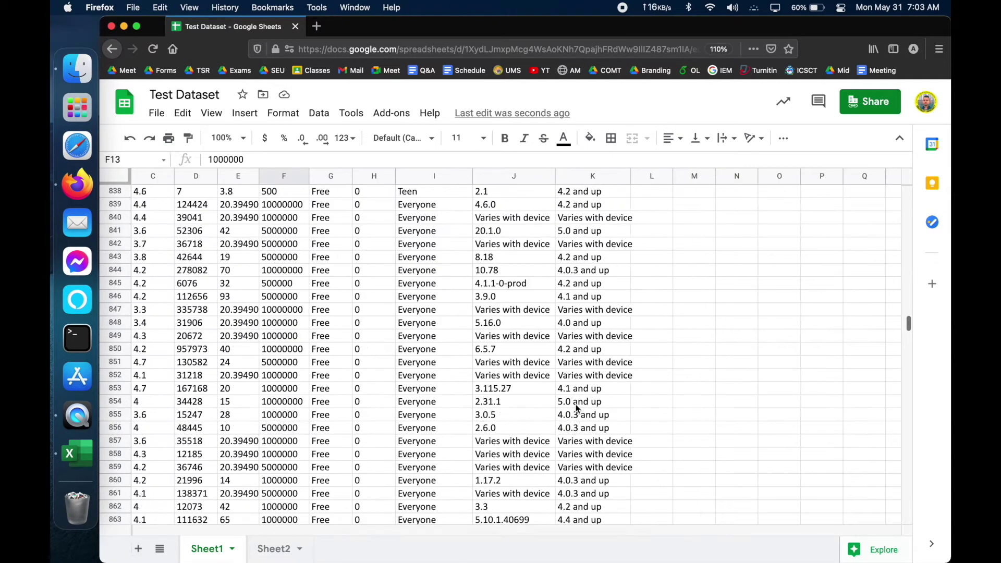
scroll(576, 405, up, 20)
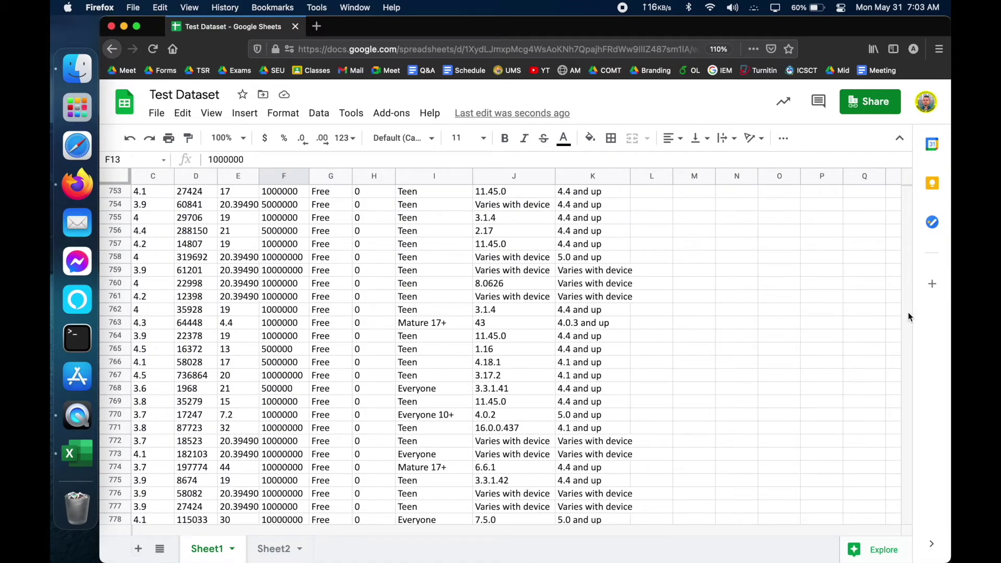
scroll(908, 313, down, 1)
scroll(908, 312, left, 4)
scroll(908, 312, up, 20)
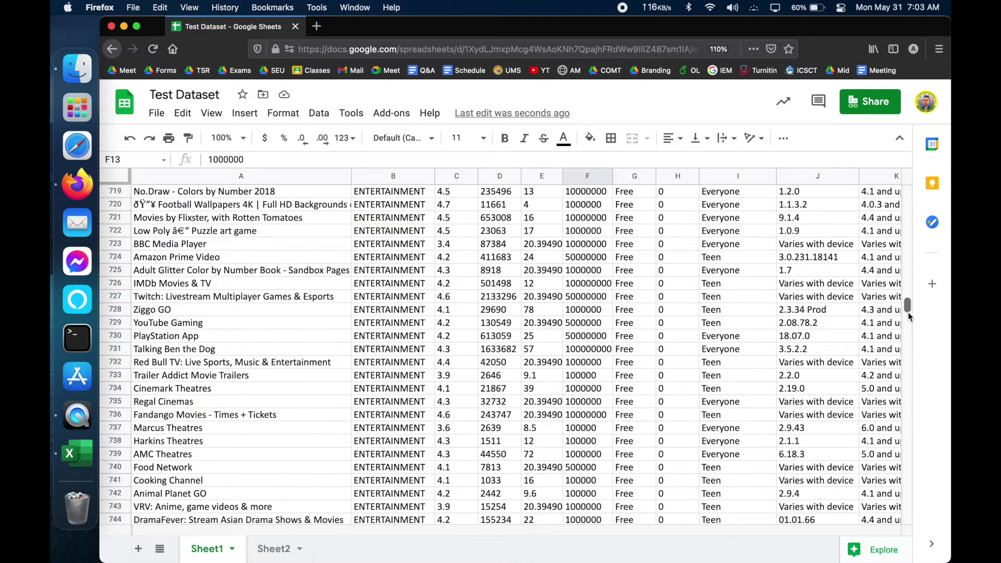
scroll(910, 292, down, 2)
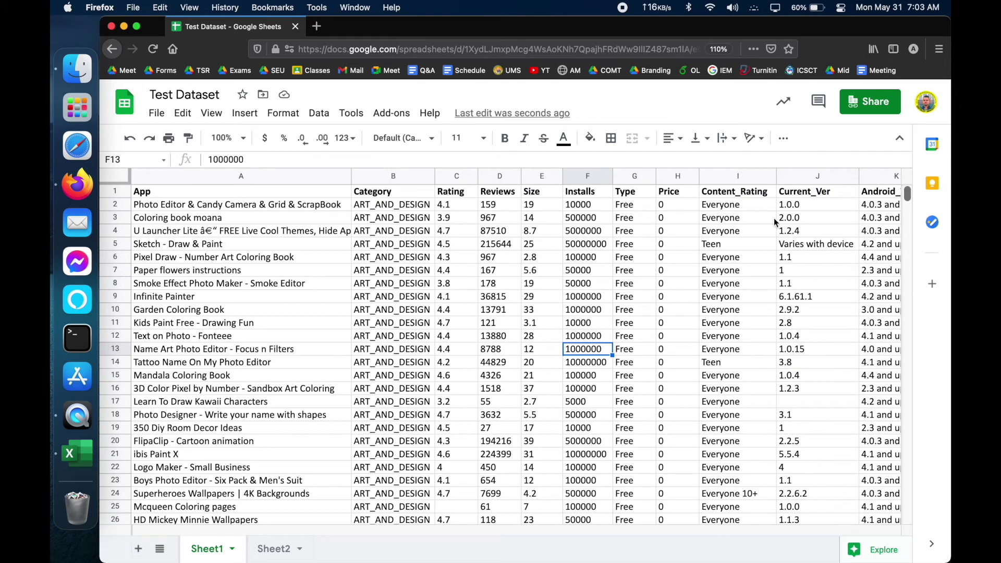
Step: Try to select all Reviews values on Sheet1 by extending the selection from D2 towards the last record
click(508, 208)
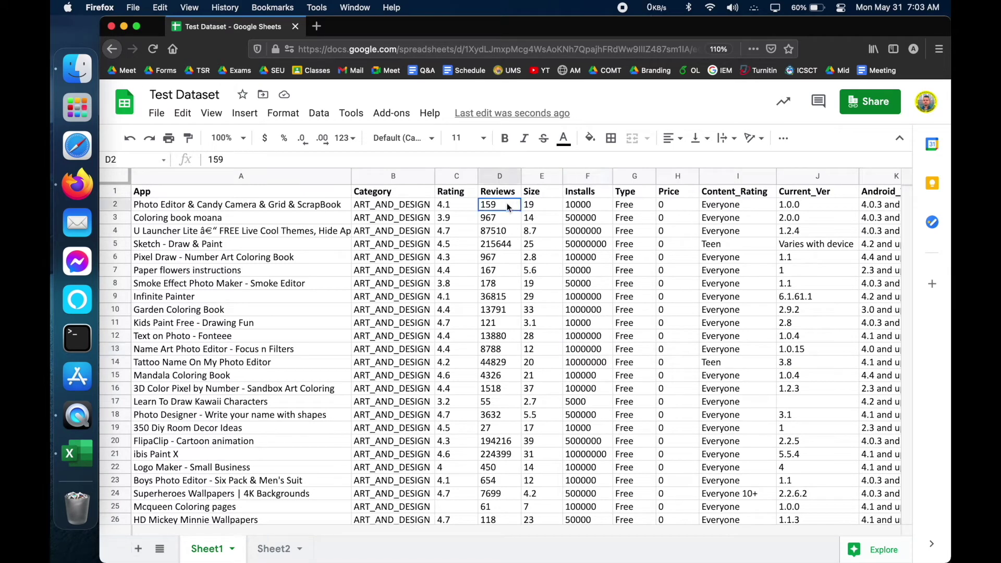
drag(507, 202, 513, 556)
click(518, 207)
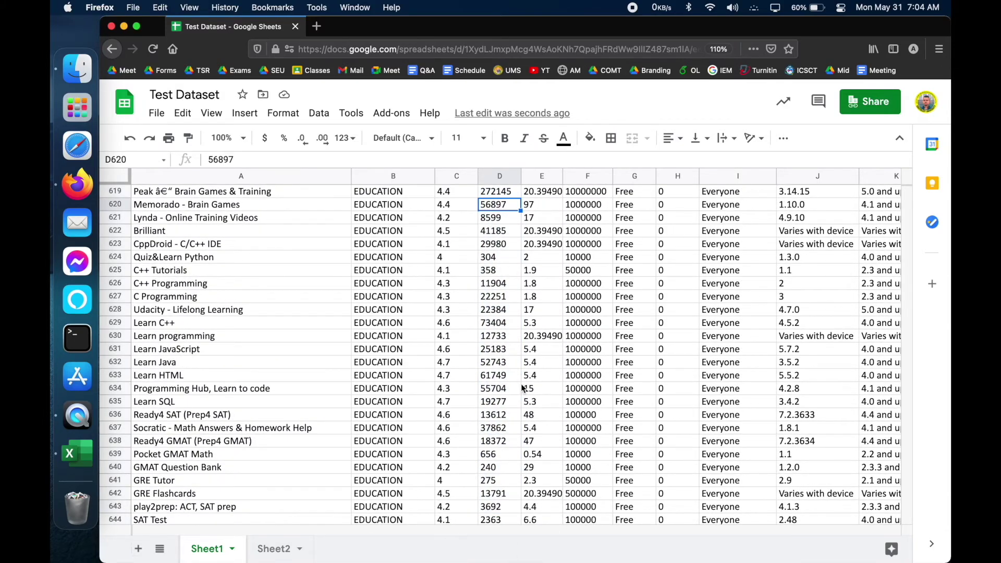
scroll(523, 389, down, 10)
scroll(523, 389, down, 20)
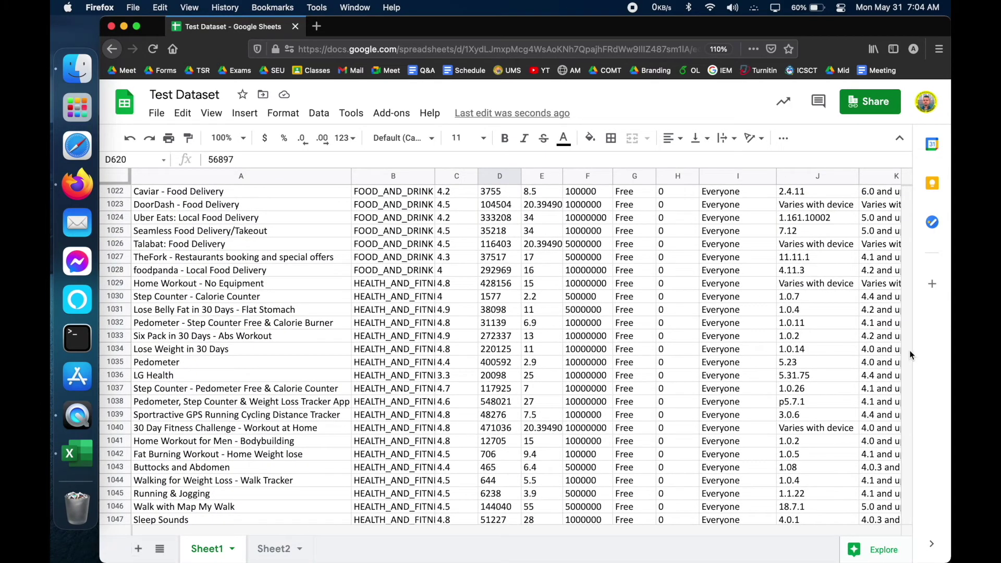
Step: Identify the first and last cells of the Reviews data on Sheet1, D2 and D1097
drag(909, 362, 901, 121)
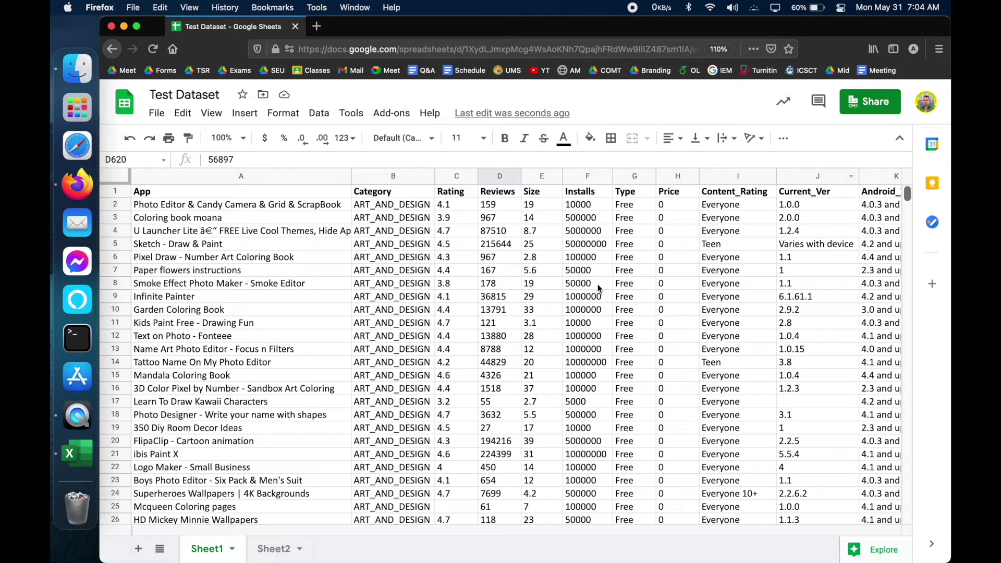
click(512, 206)
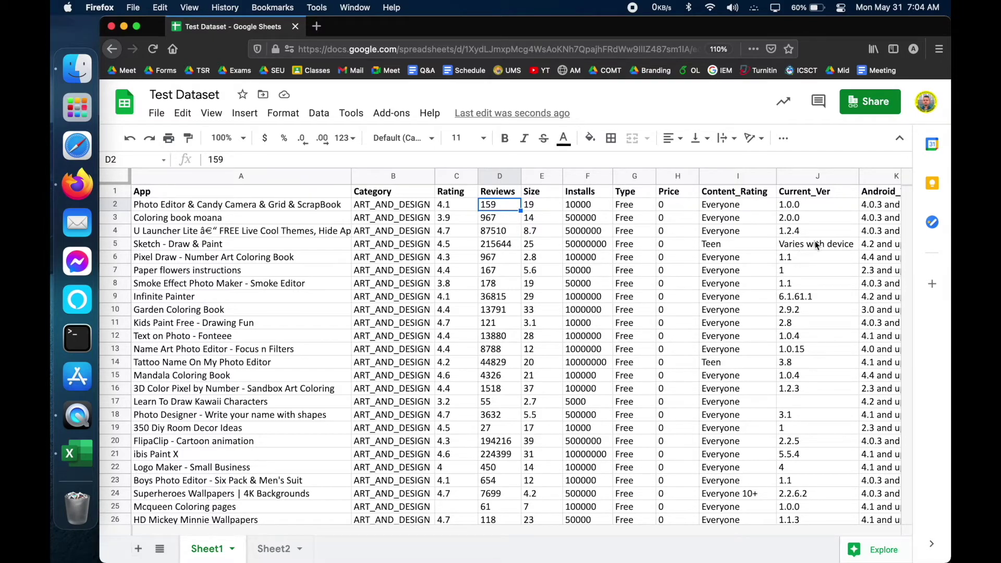
drag(907, 188, 897, 354)
scroll(549, 441, down, 5)
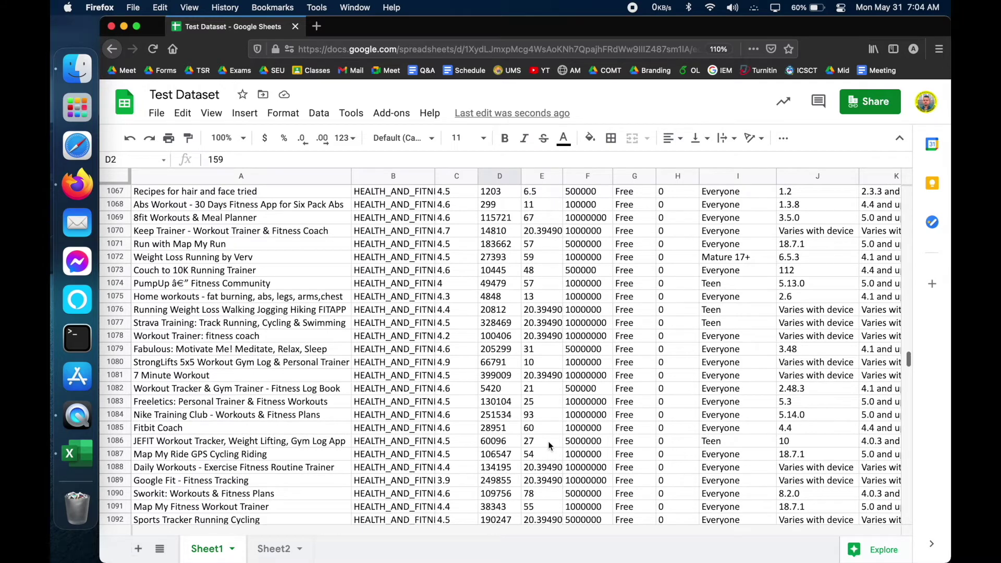
click(494, 482)
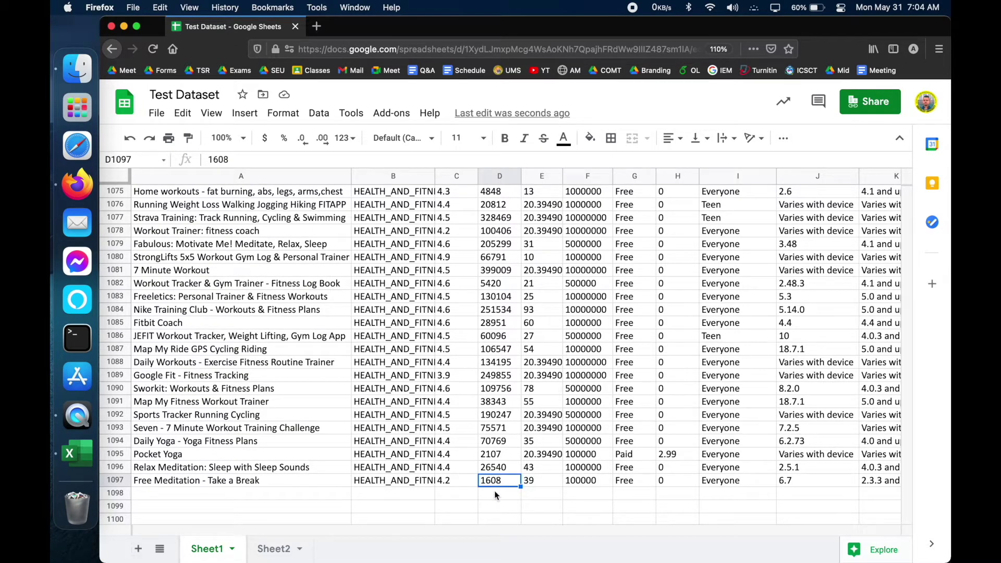
Step: Enter the formula =SUM(D2:D1097) in D1098, just below the last Reviews value
double_click(494, 494)
text(=SUM(D2:)
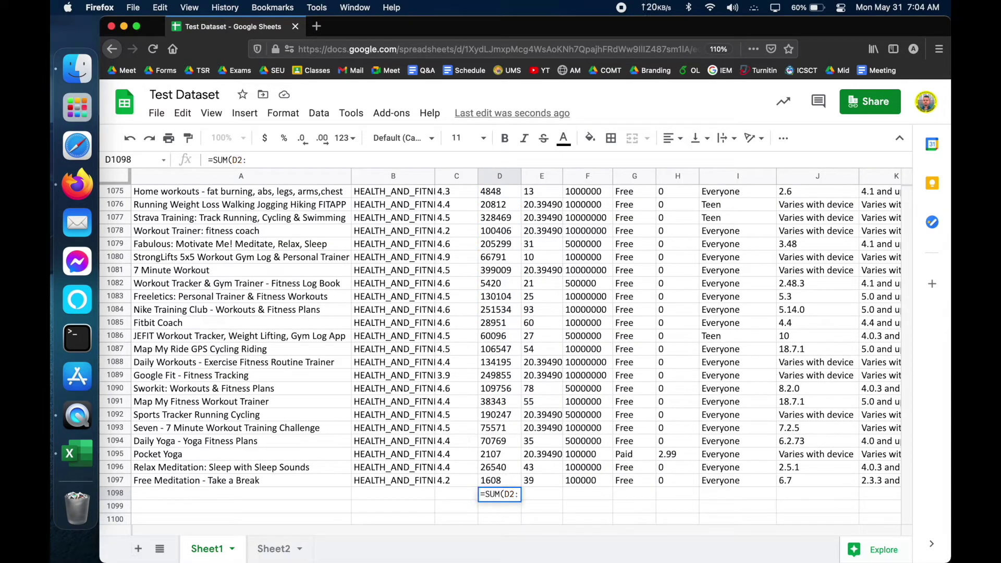
text(D1097)
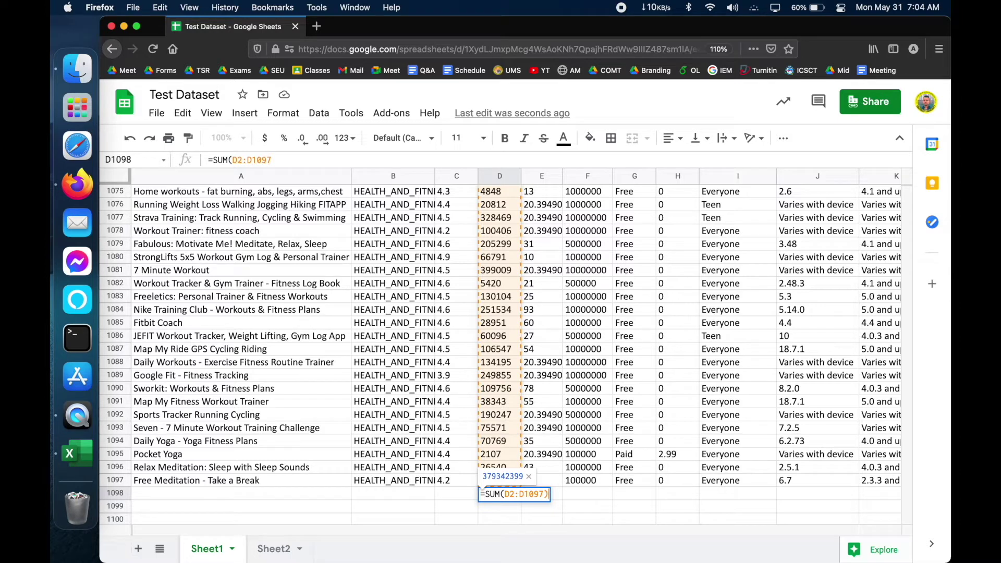
key(Return)
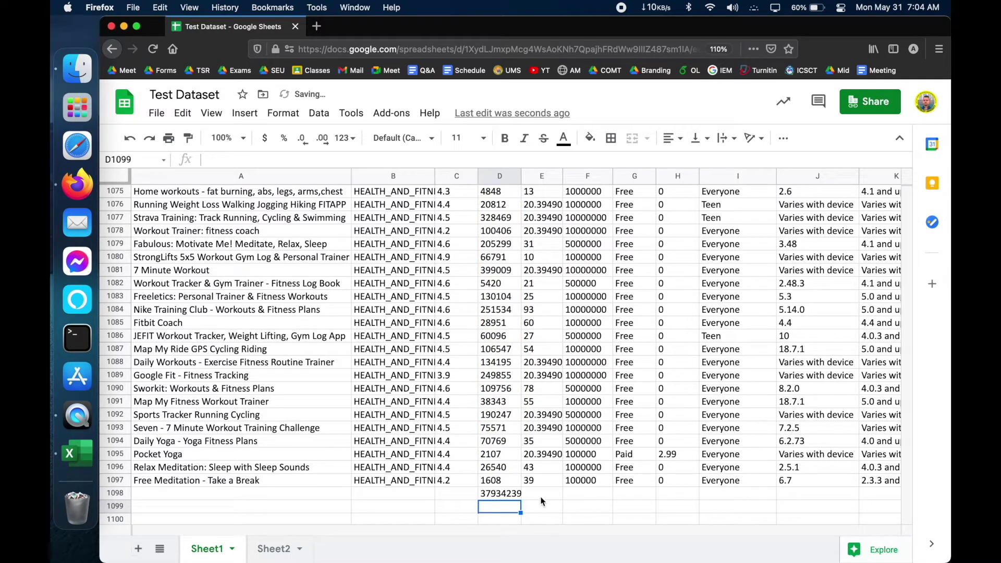
Step: Delete the SUM formula from cell D1098 on Sheet1
click(516, 497)
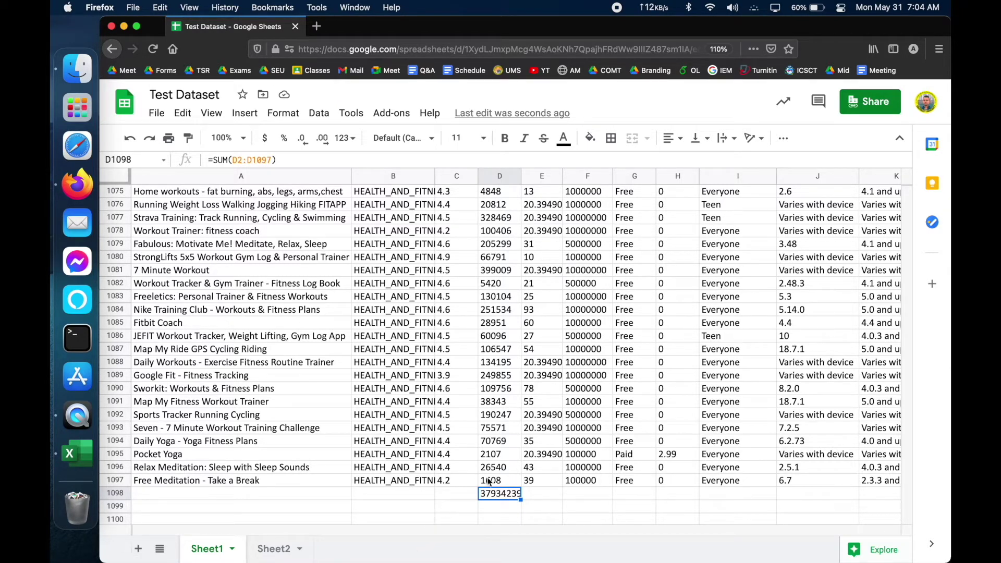
key(Delete)
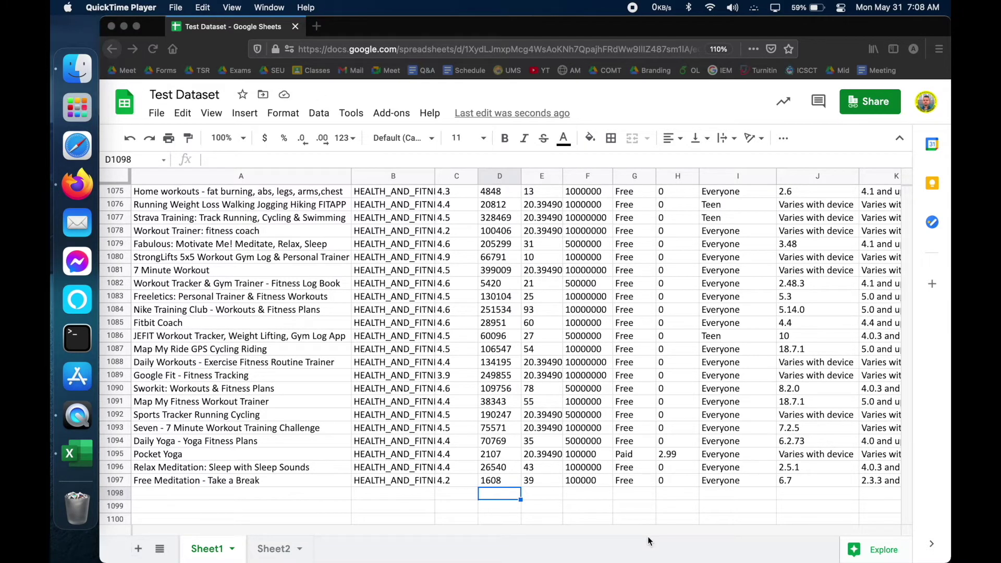
scroll(531, 281, up, 4)
scroll(531, 280, down, 5)
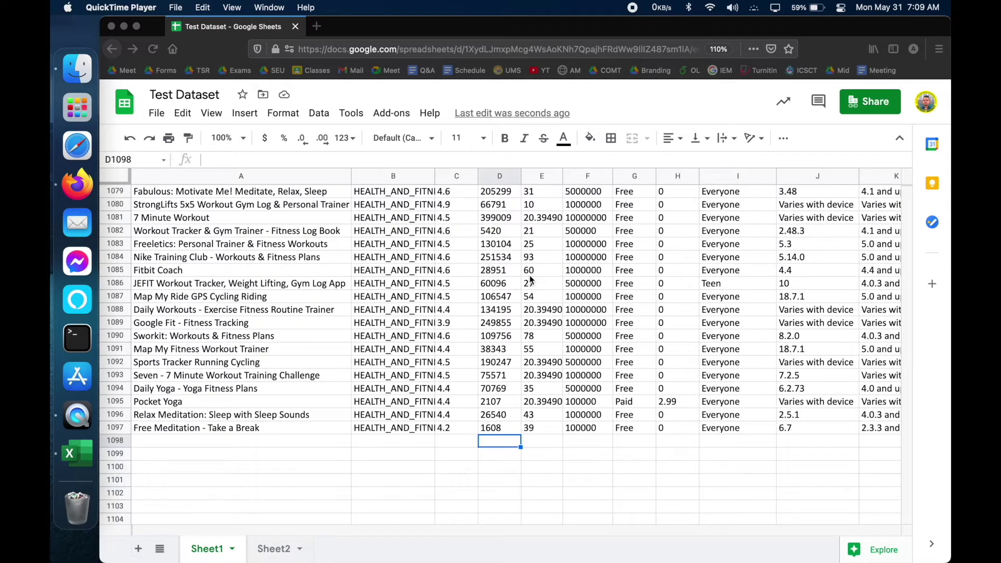
scroll(531, 281, down, 1)
Step: Switch to the Test Dataset workbook in Excel and select the first Reviews value in D2
key(ctrl+Right)
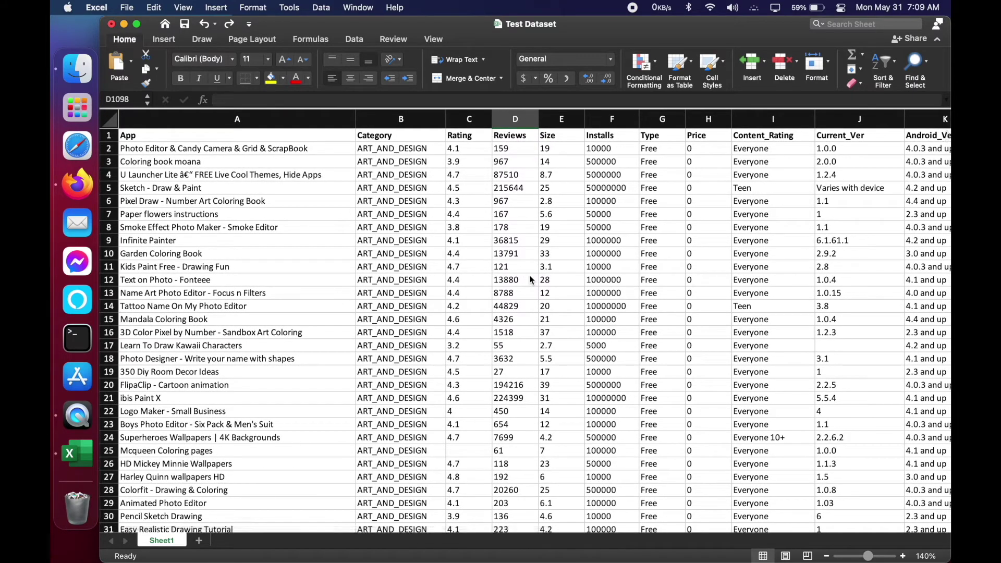
scroll(531, 280, down, 2)
scroll(522, 208, up, 2)
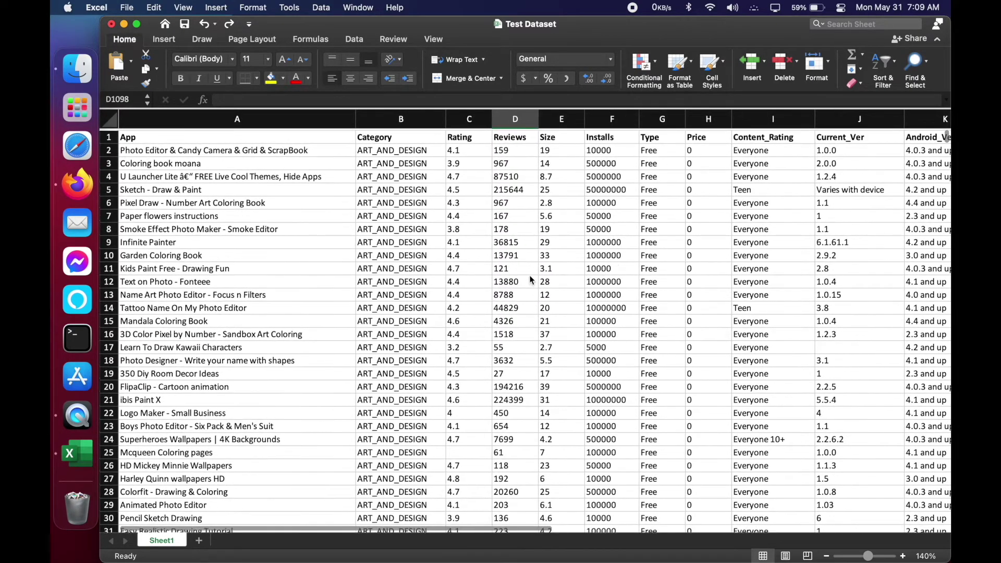
click(514, 148)
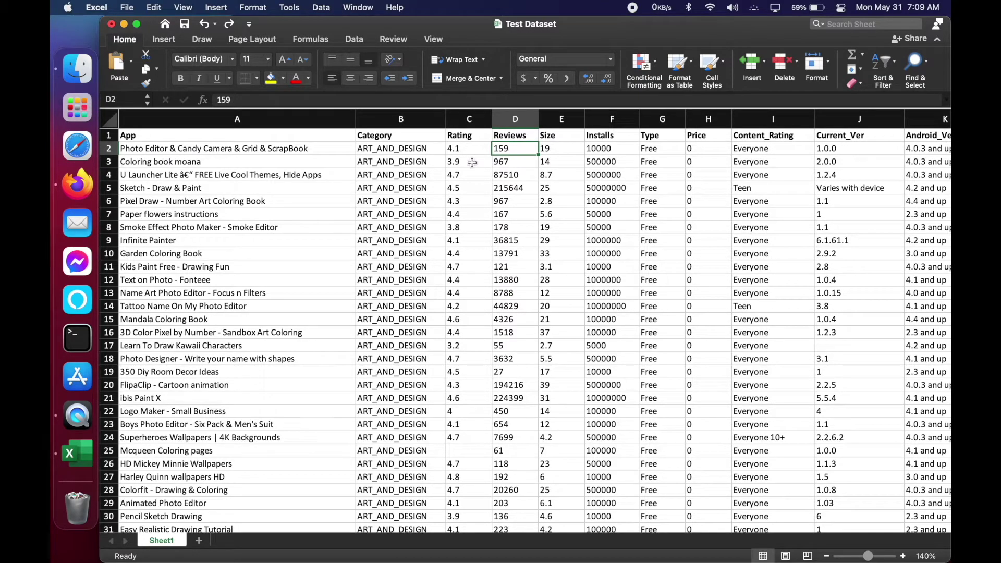
Step: Enter the formula =SUM(D2:D1097) in D1098, directly below the last Reviews value in the Excel workbook
scroll(558, 281, down, 10)
scroll(558, 281, down, 20)
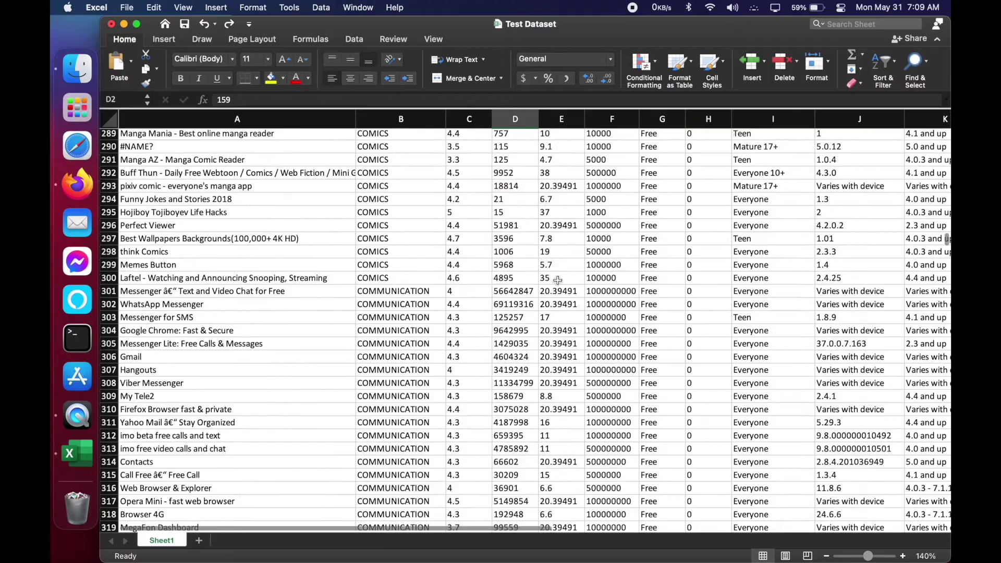
scroll(558, 280, down, 15)
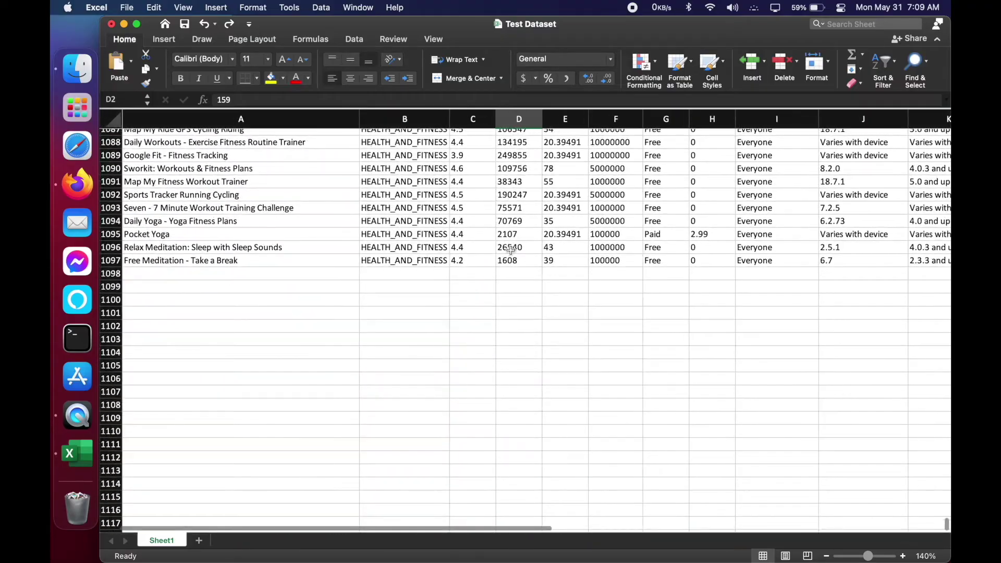
click(512, 260)
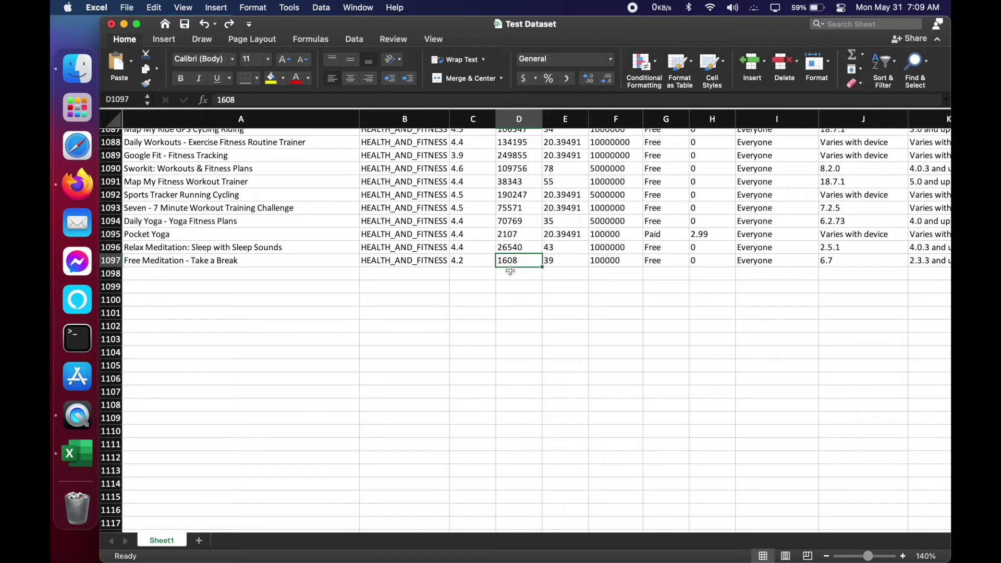
click(509, 277)
text(=SU)
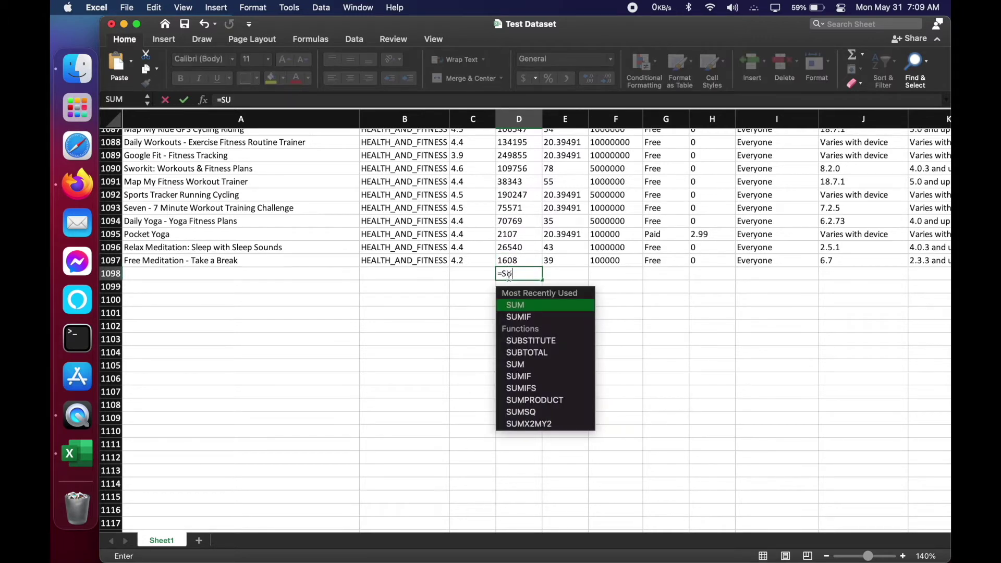
text(M(D2:D)
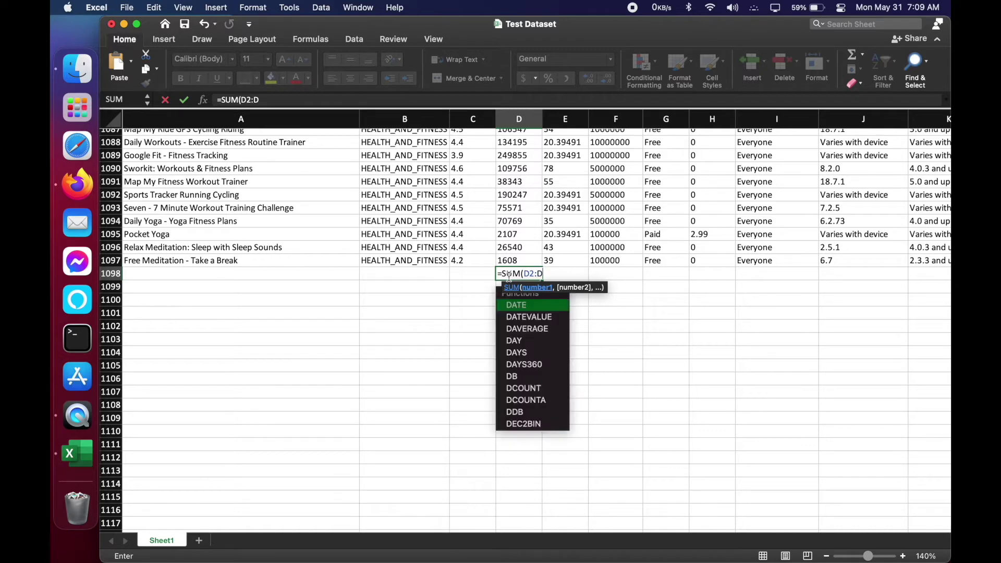
text(1097)
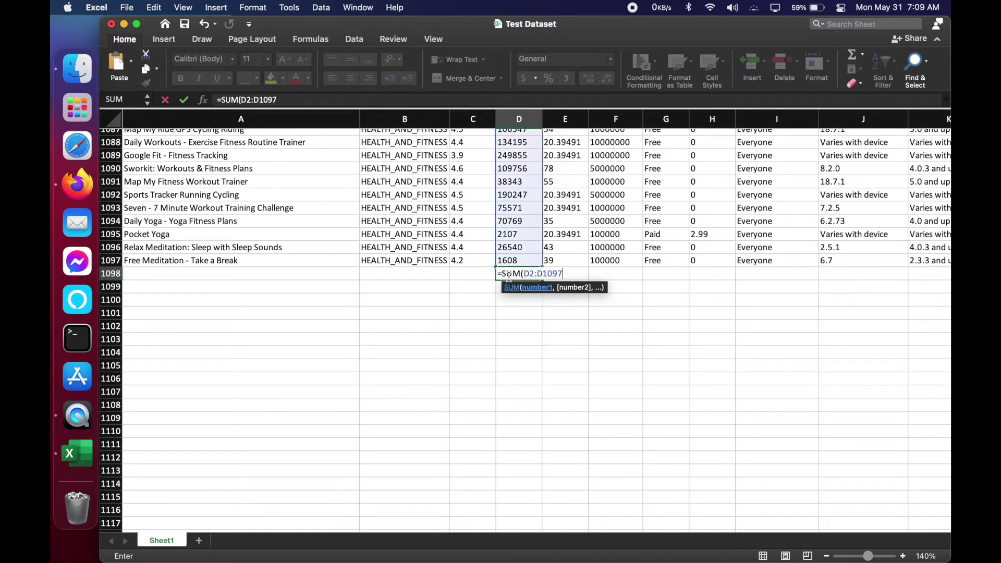
text())
key(Return)
click(509, 276)
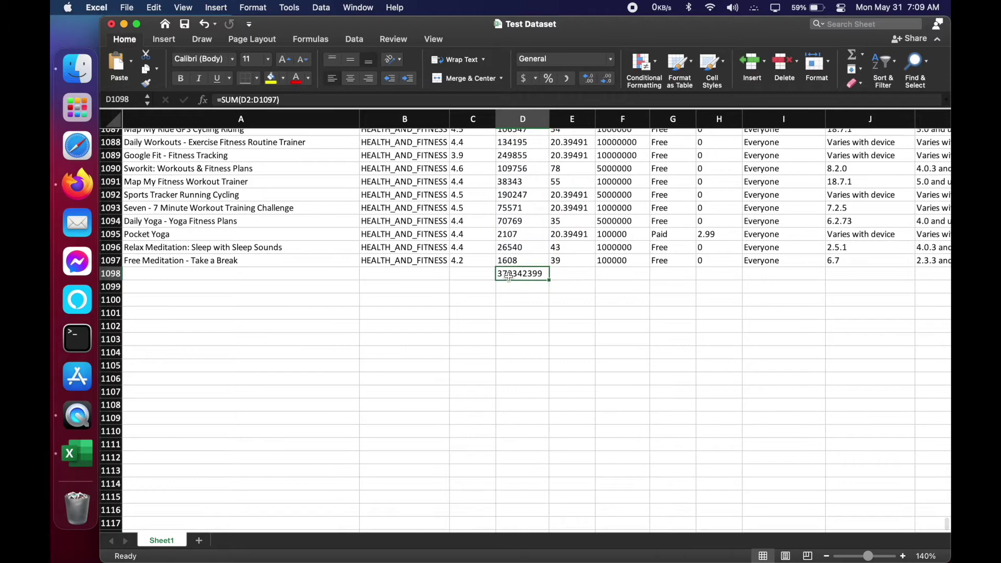
Step: Switch to Google Sheets, put =SUM(D2:D1097) back in D1098 on Sheet1, and widen the Reviews column to compare its total with Excel's
key(ctrl+Left)
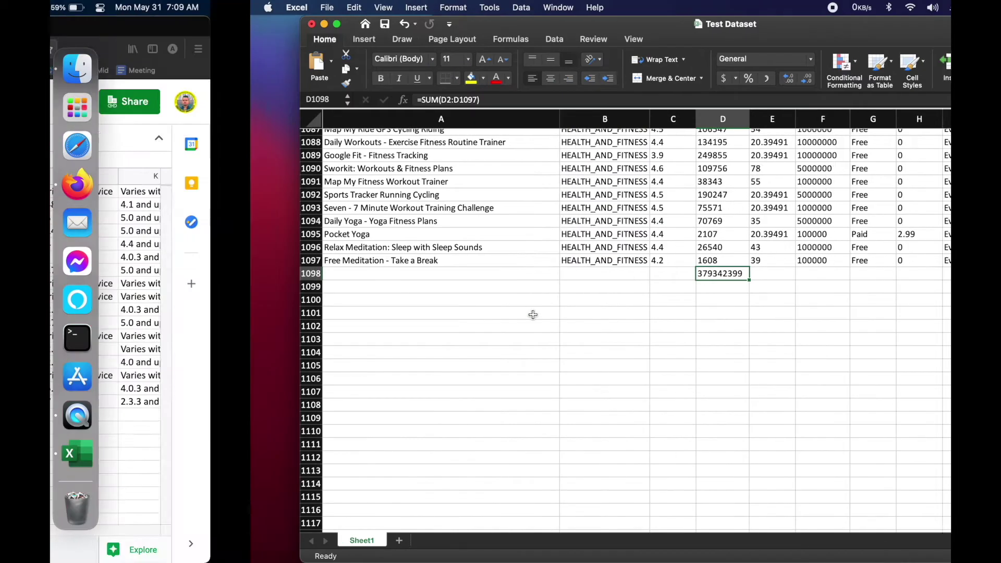
text(=SUM(D2:D1097))
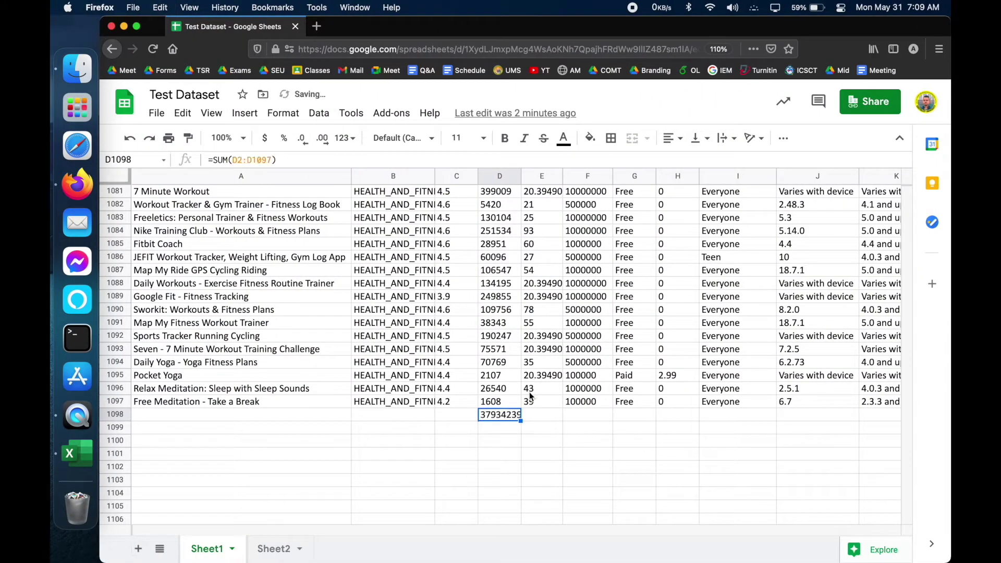
drag(524, 177, 536, 179)
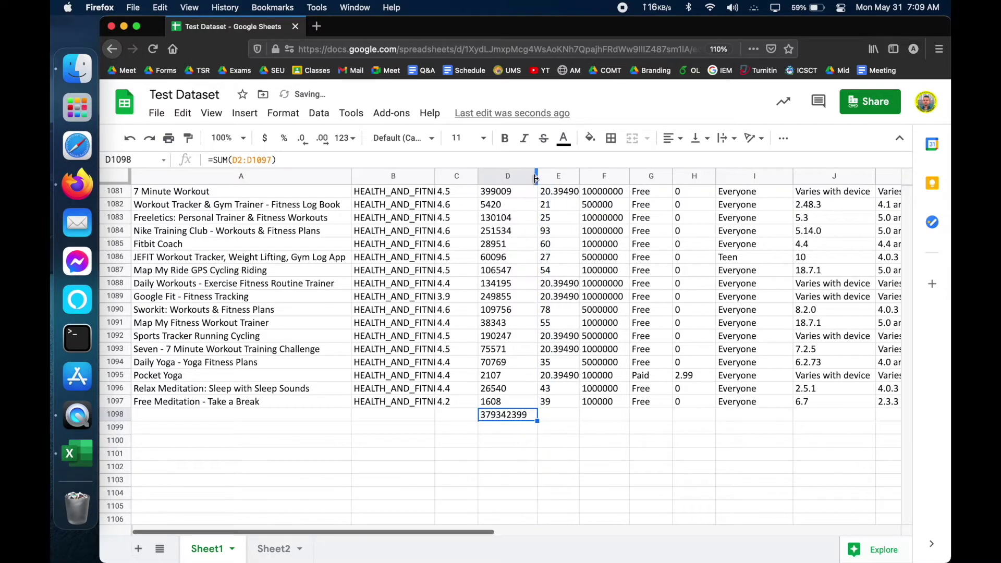
key(ctrl+Left)
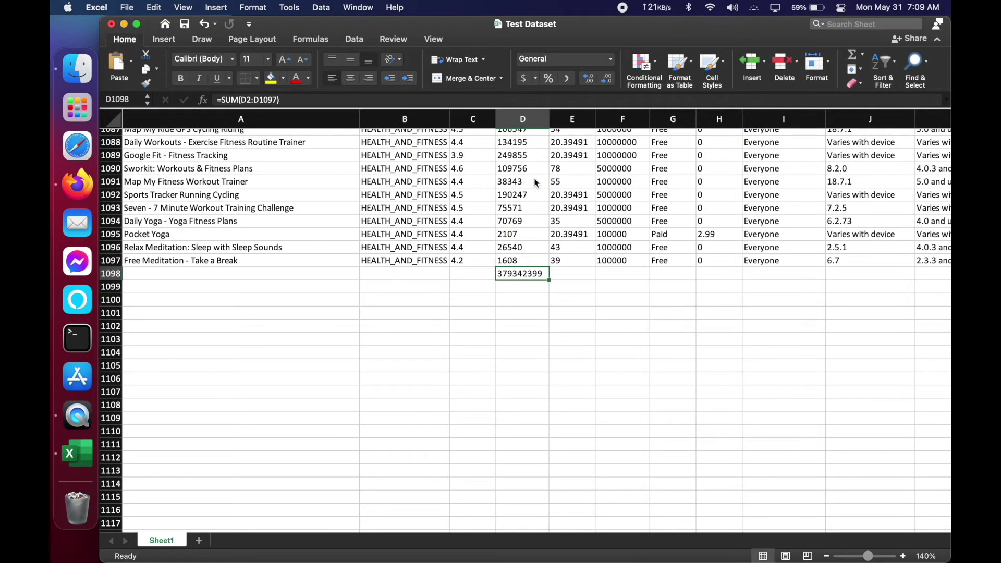
key(ctrl+Right)
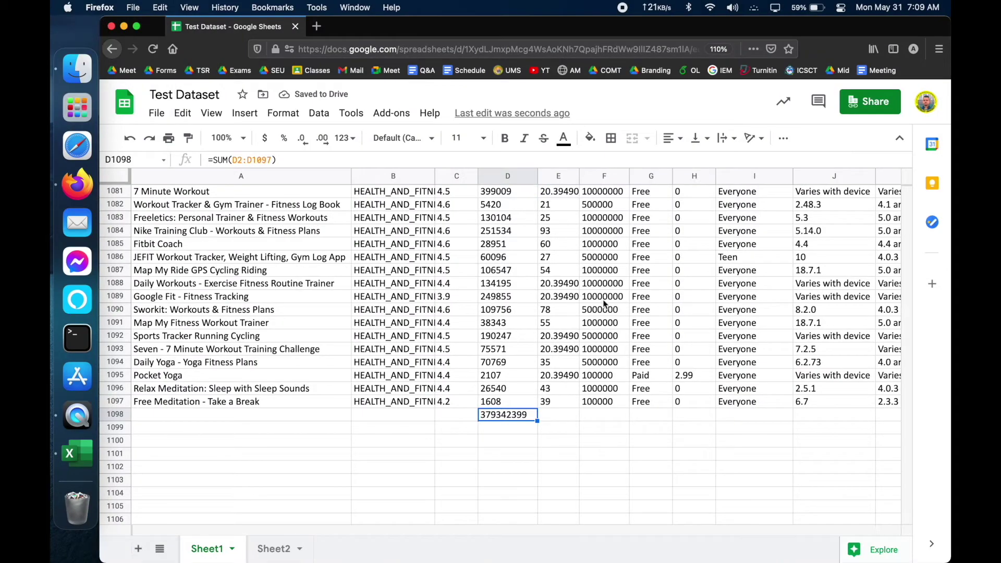
Step: Delete the Reviews SUM formula from cell D18 on Sheet2
scroll(604, 303, up, 20)
scroll(603, 299, up, 20)
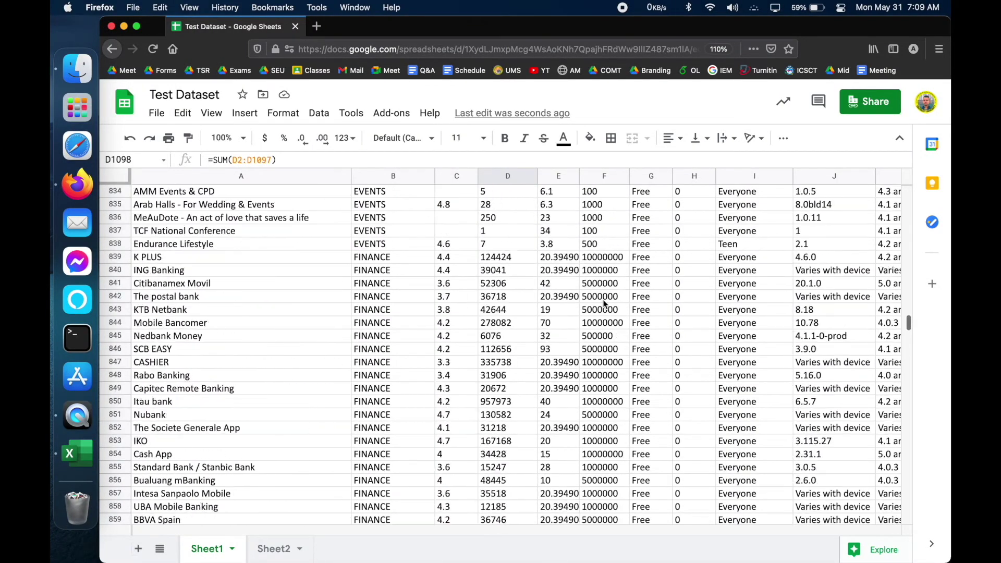
click(270, 551)
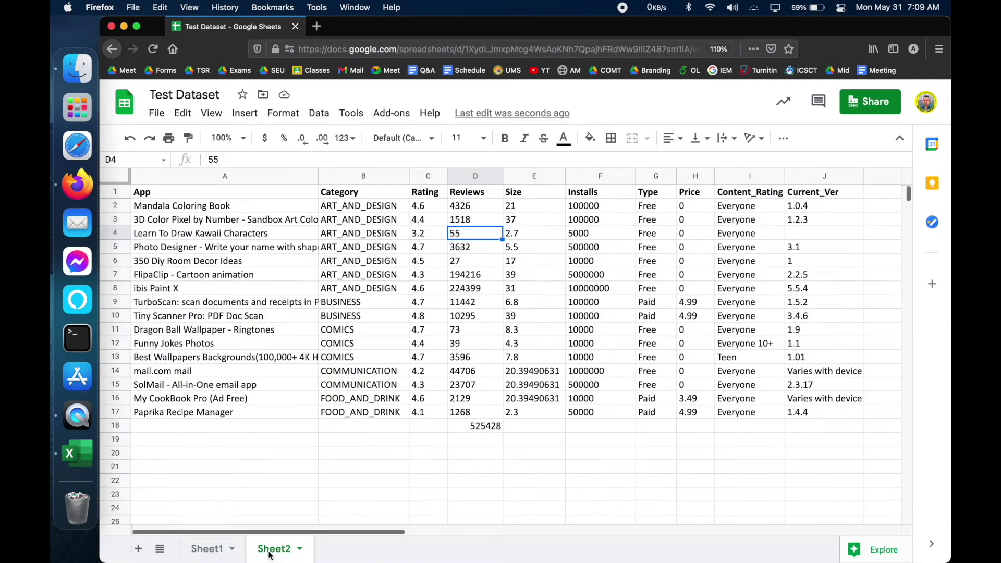
click(498, 426)
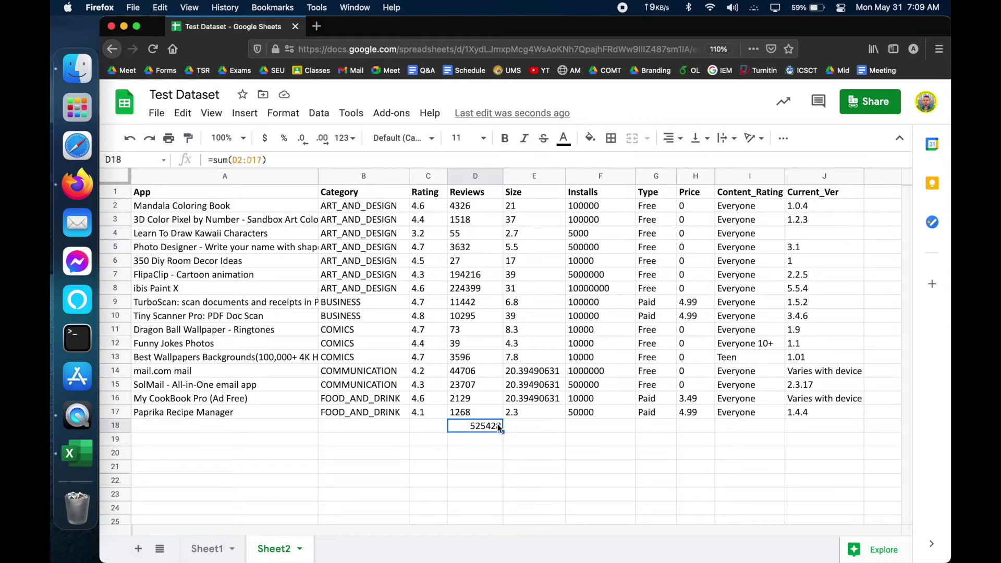
key(Delete)
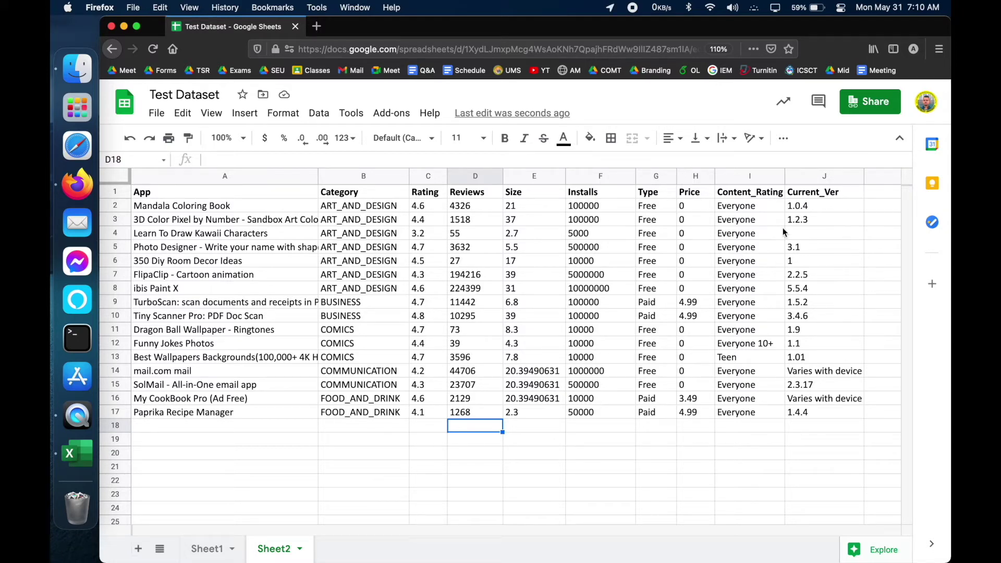
Step: Examine what kinds of values the Current_Ver column on Sheet2 holds, from J2 to J17
click(812, 175)
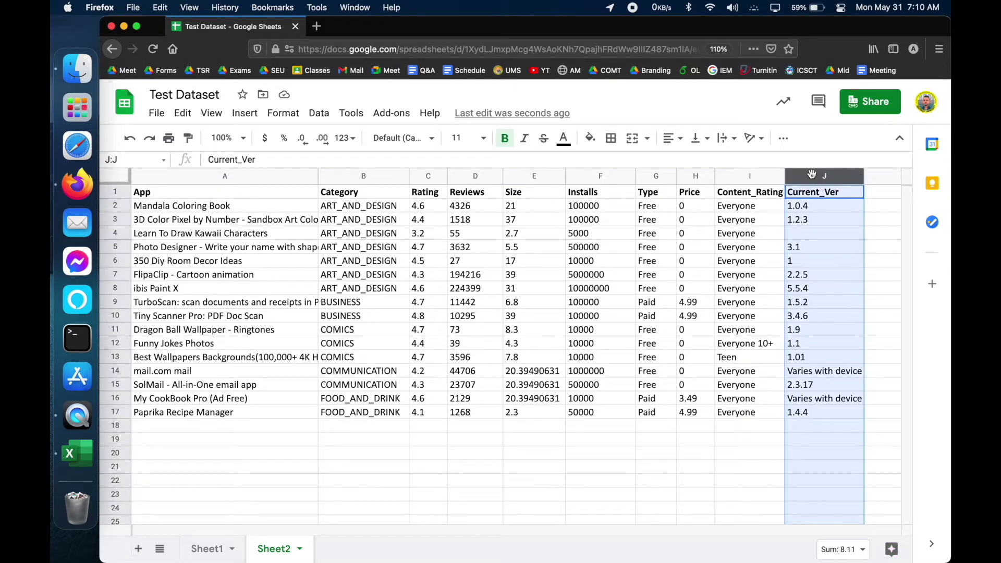
click(818, 224)
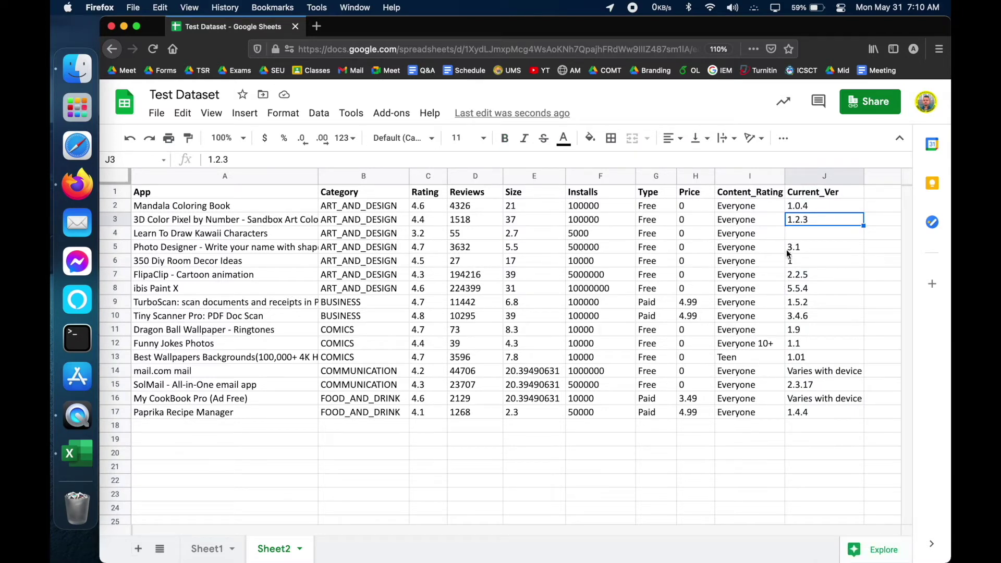
click(806, 207)
click(808, 177)
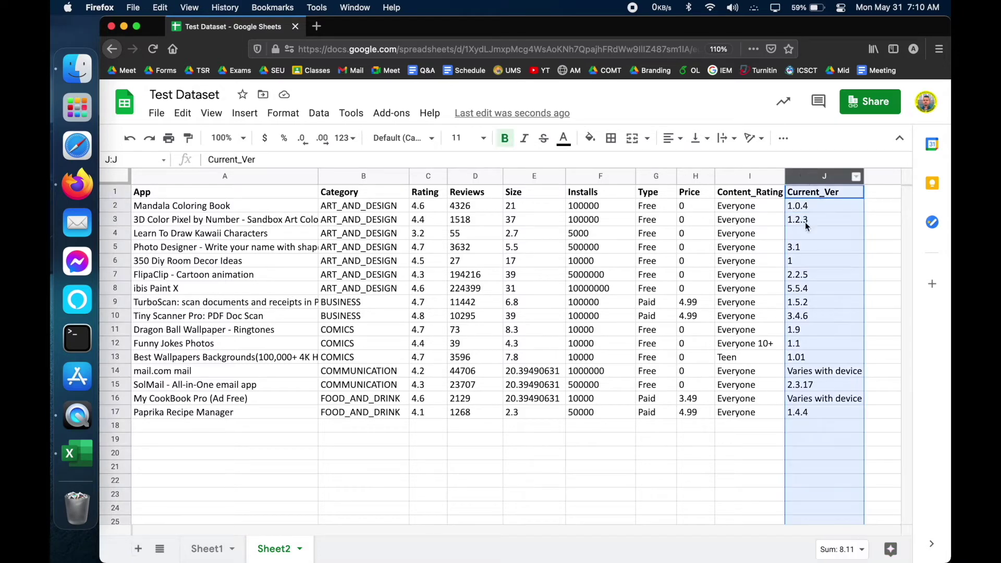
click(803, 300)
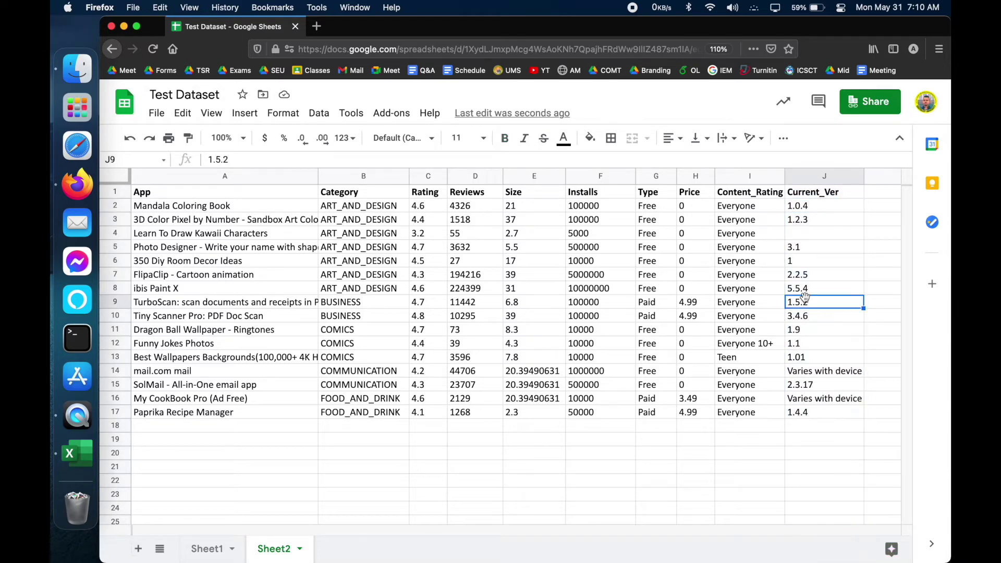
click(803, 177)
click(815, 414)
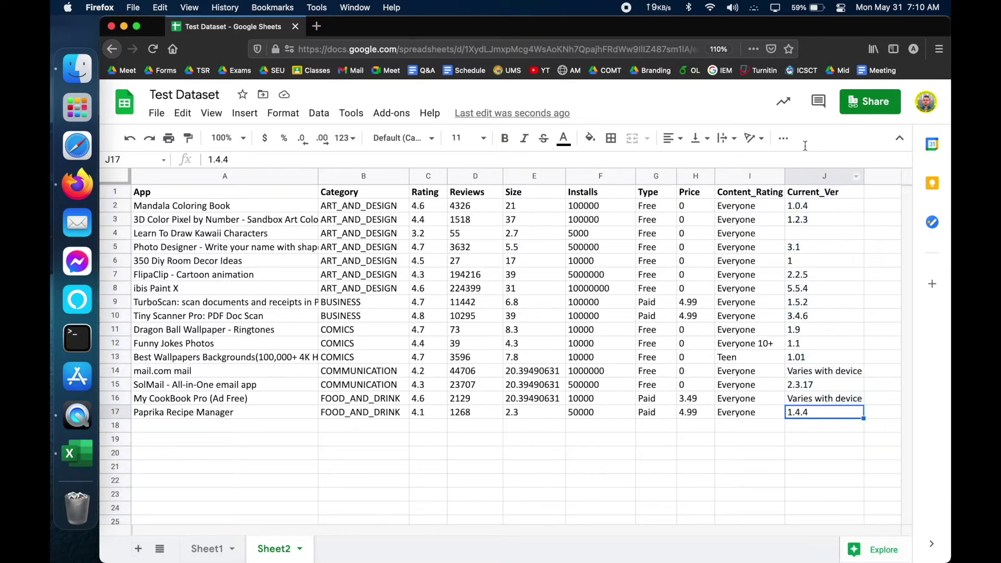
click(812, 203)
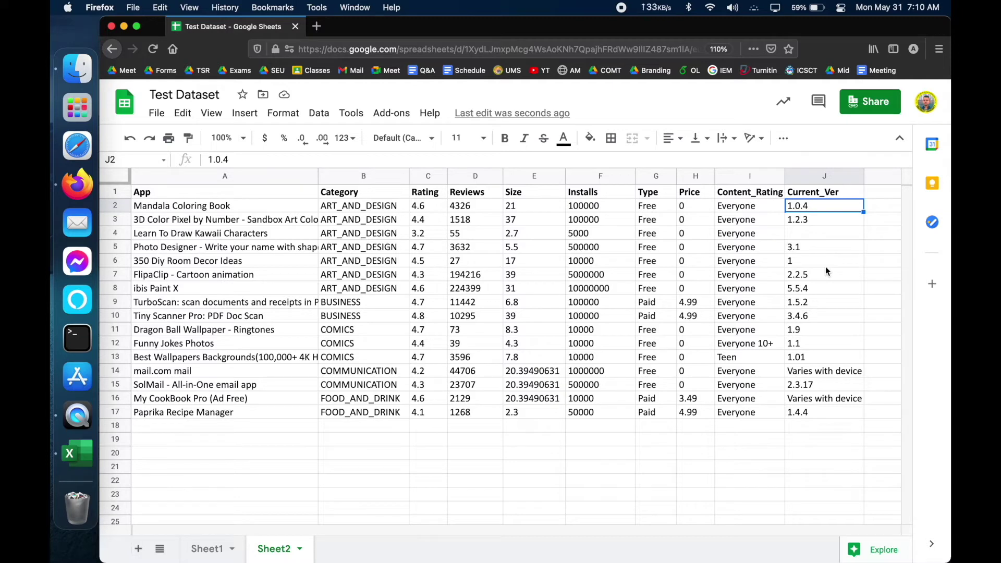
click(802, 245)
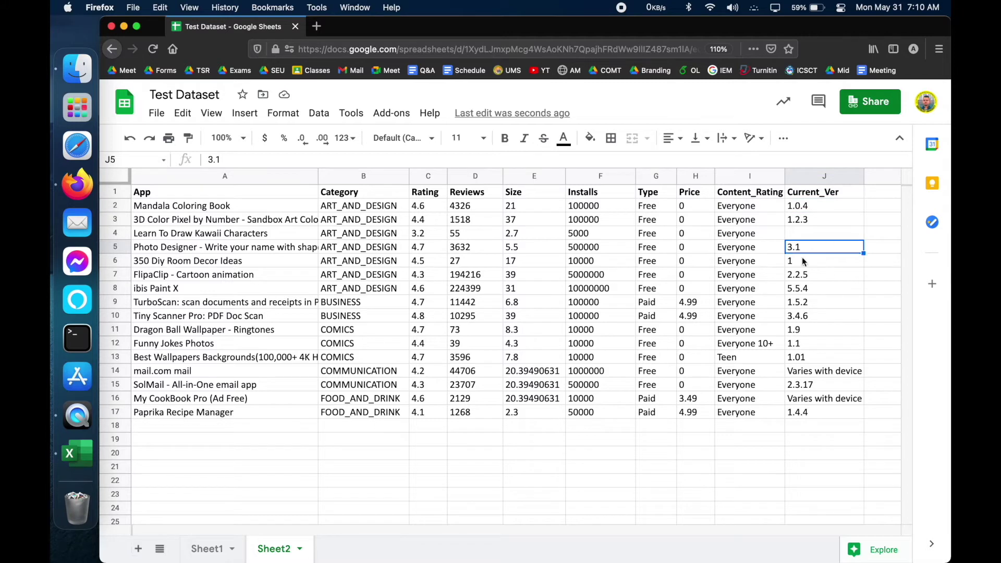
click(802, 258)
click(818, 374)
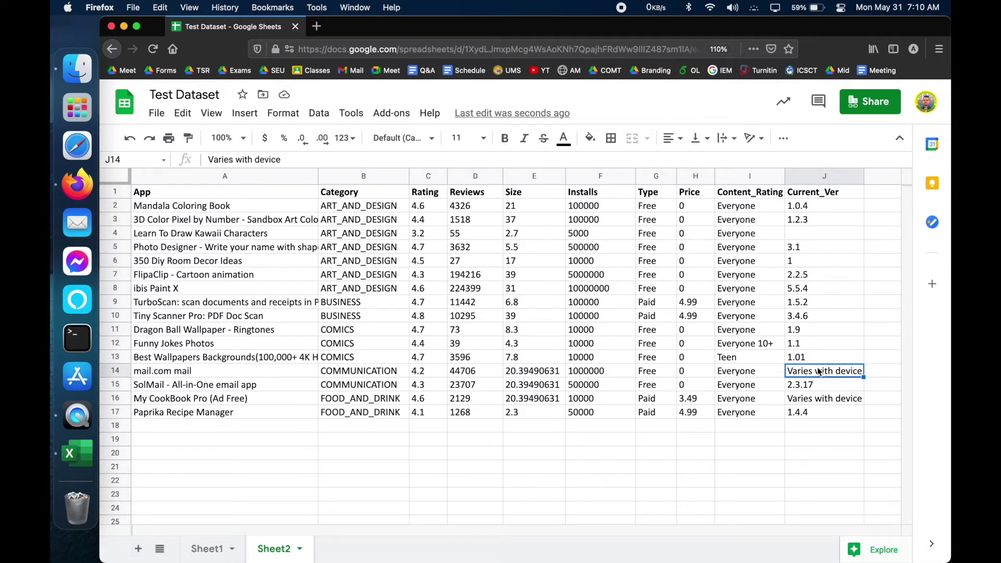
click(832, 401)
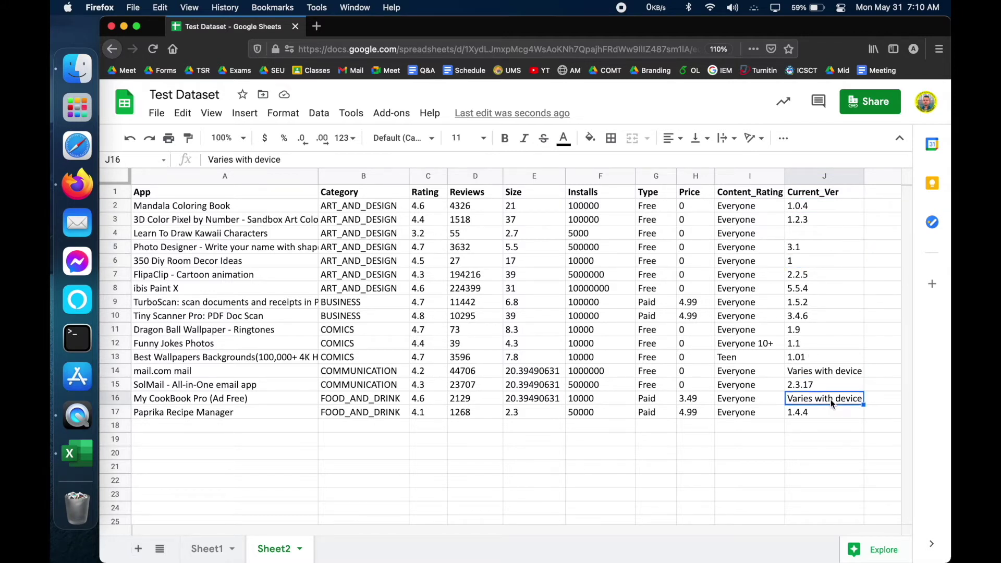
click(815, 424)
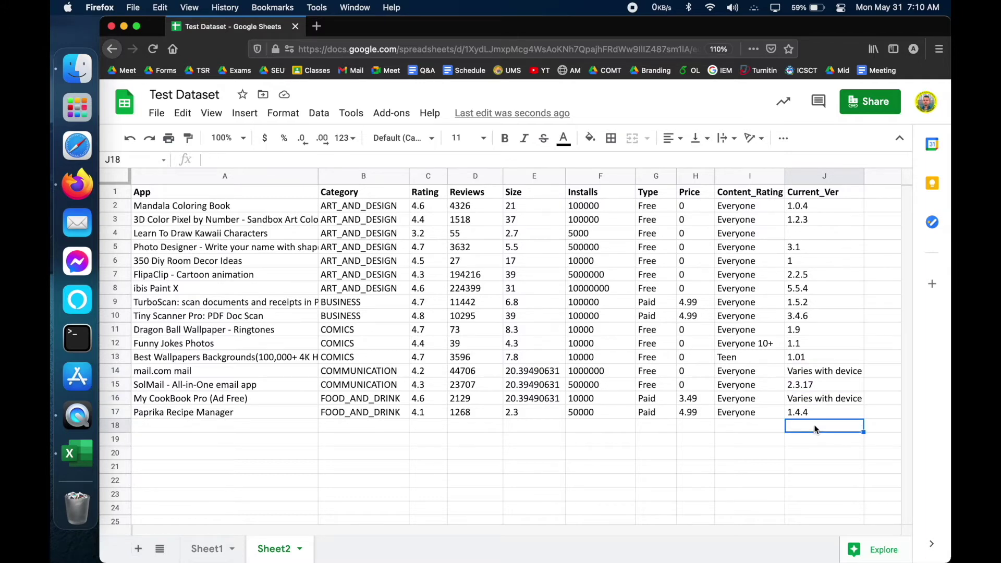
drag(805, 202, 807, 412)
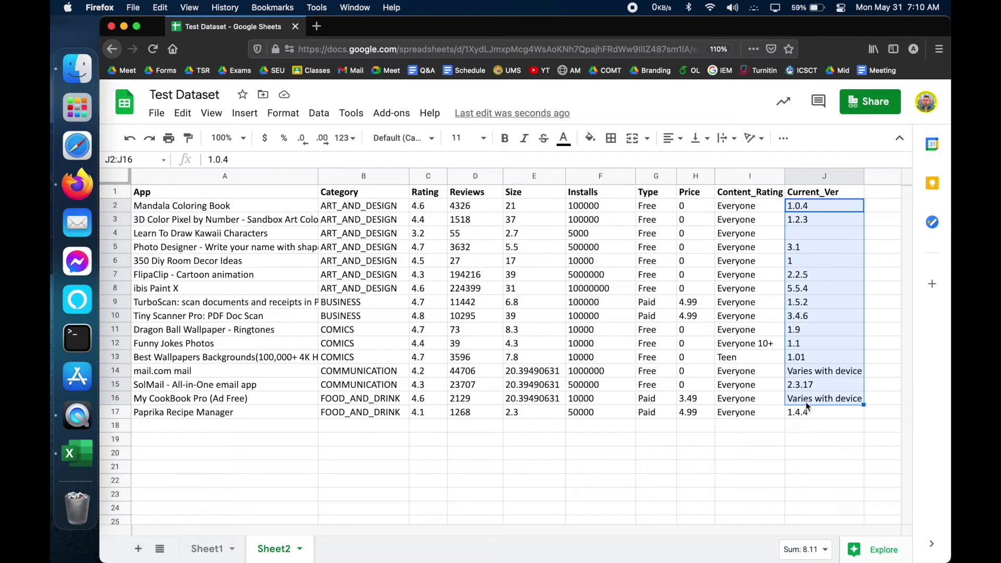
click(820, 265)
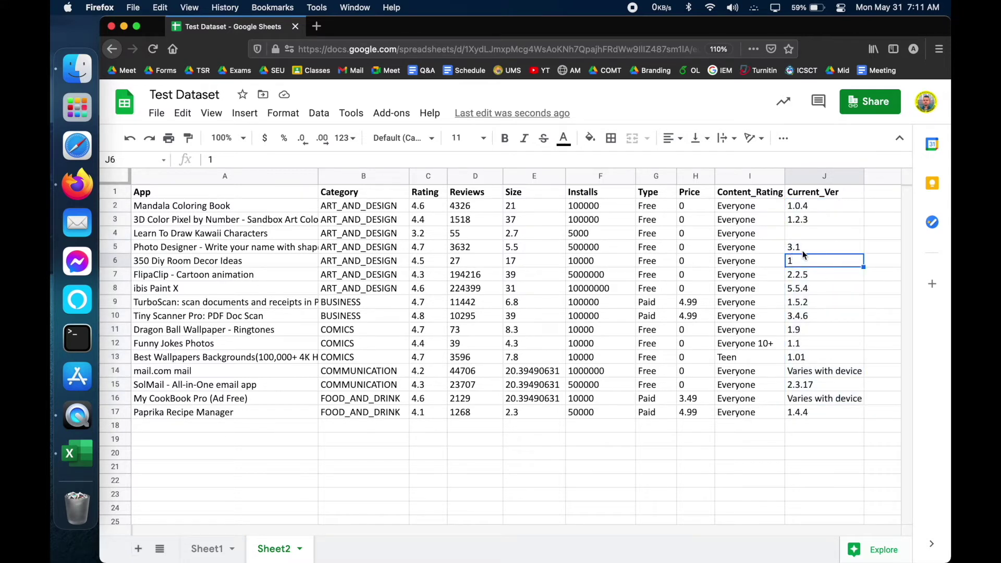
click(811, 373)
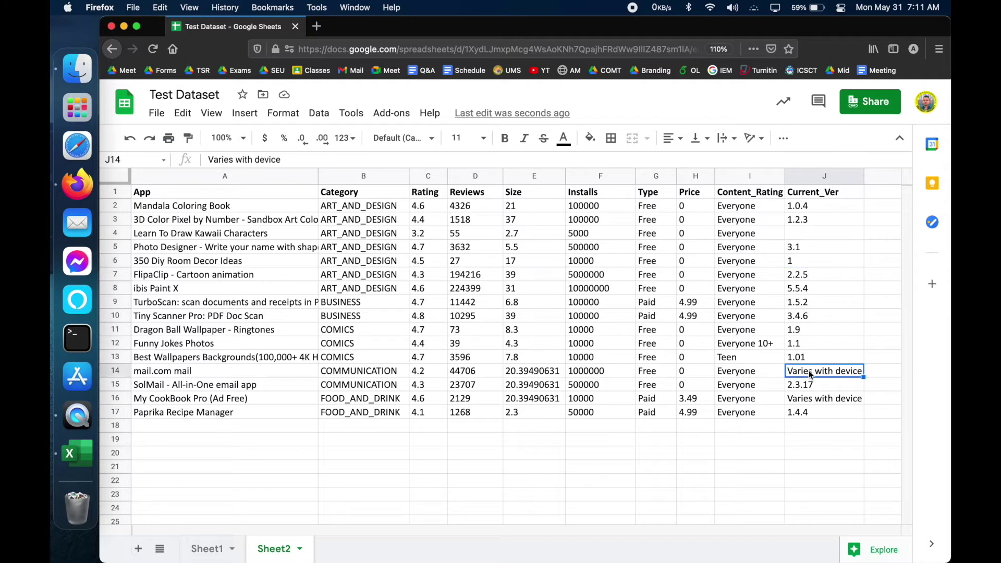
click(806, 426)
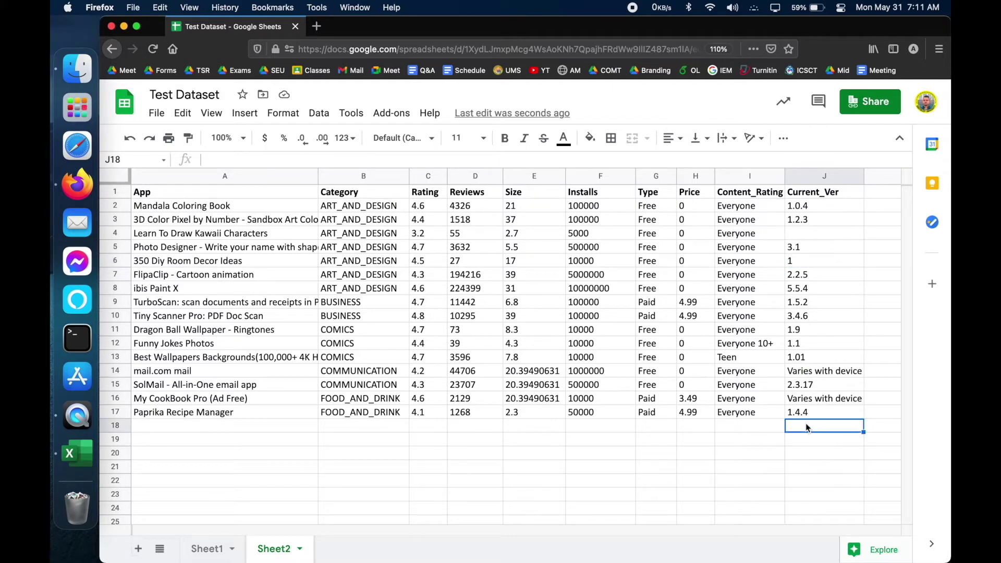
text(=COUNT)
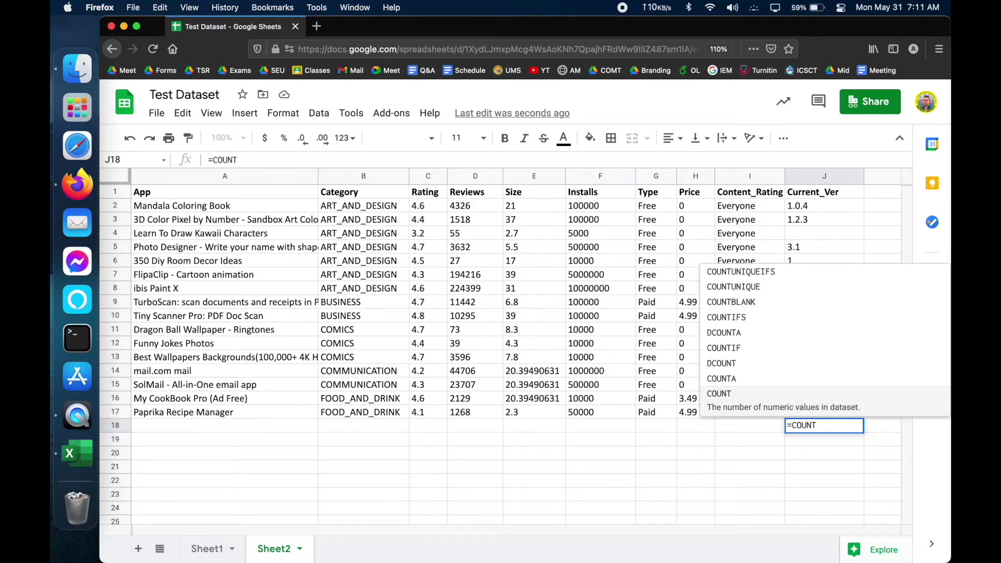
key(BackSpace)
key(BackSpace)
key(BackSpace)
key(BackSpace)
key(BackSpace)
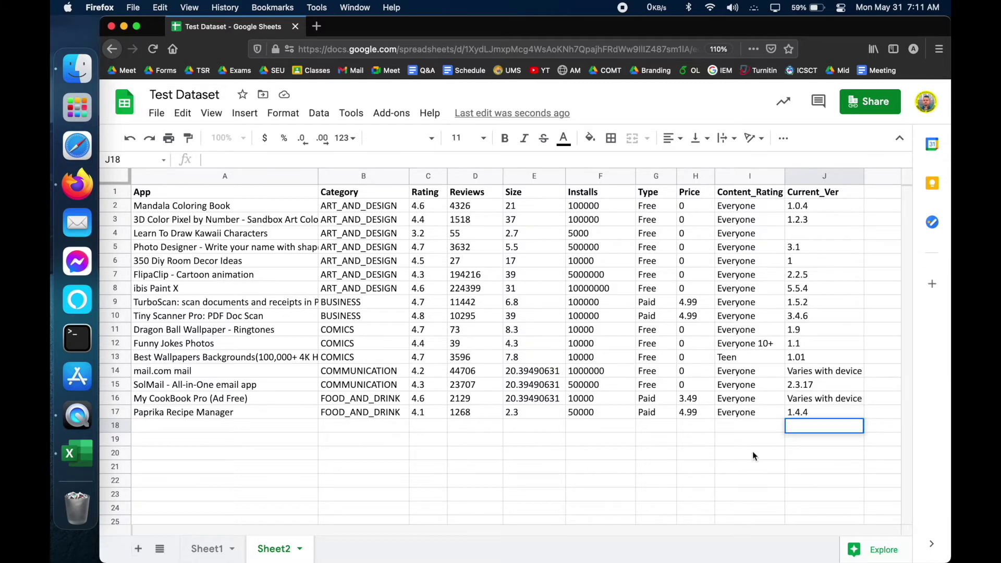
key(Escape)
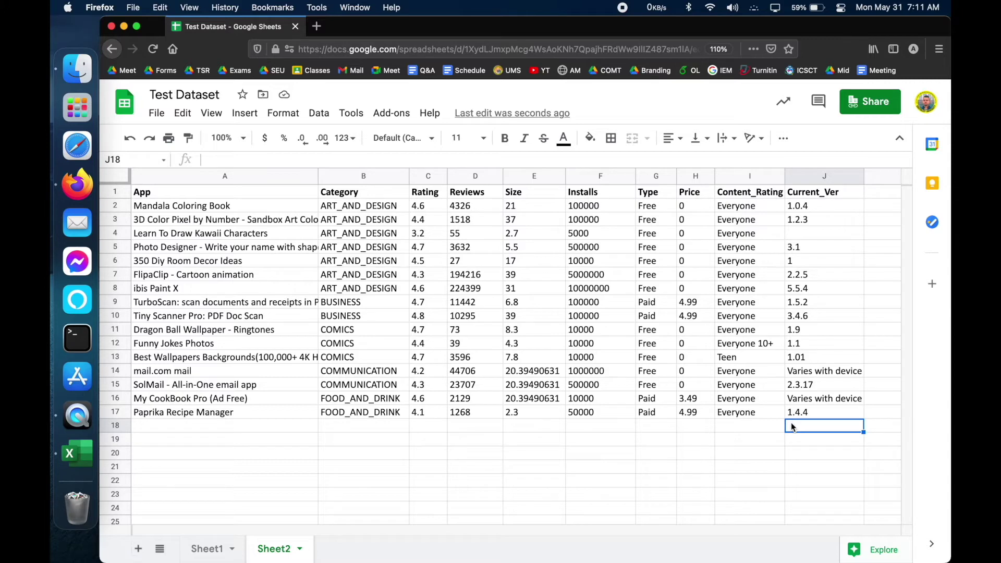
Step: Enter the formula =count(J2:J17) in J18, directly below the last Current_Ver value
click(341, 159)
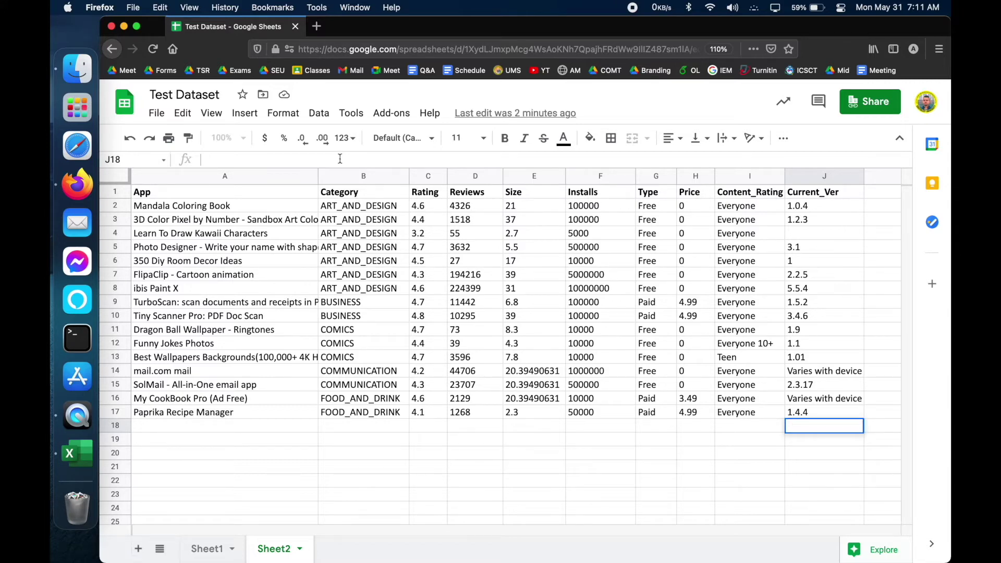
text(=COUN)
key(BackSpace)
key(BackSpace)
key(BackSpace)
key(BackSpace)
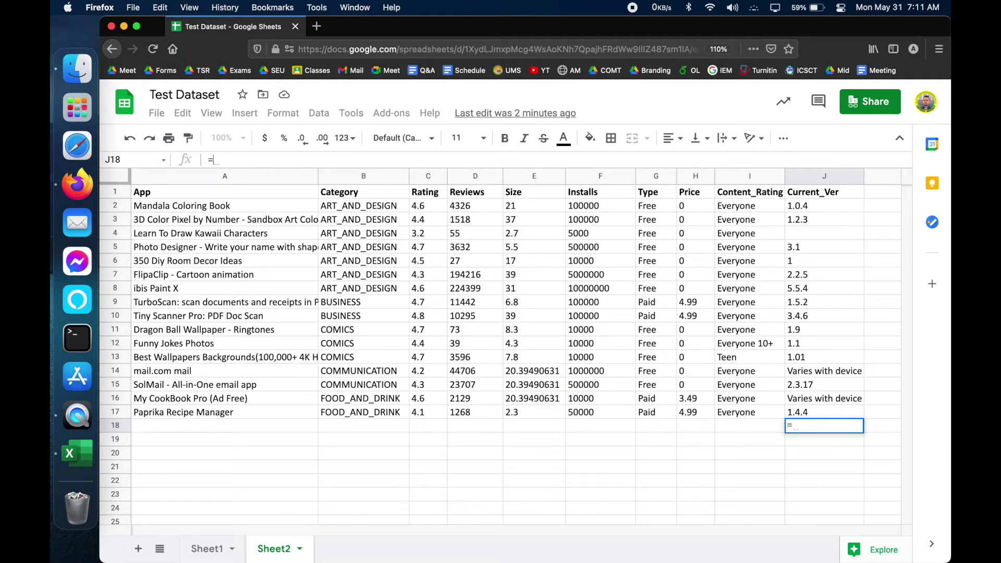
text(count)
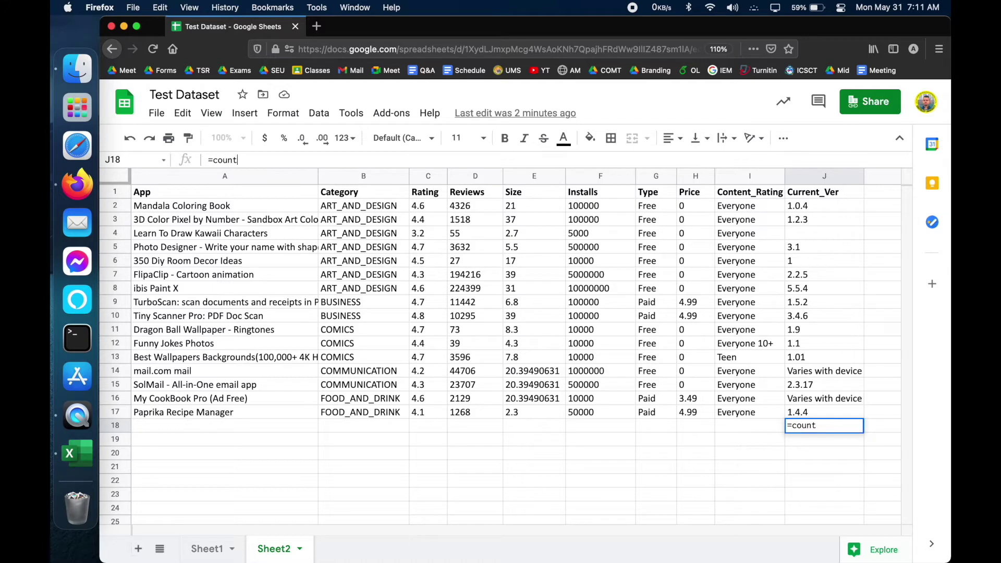
text(()
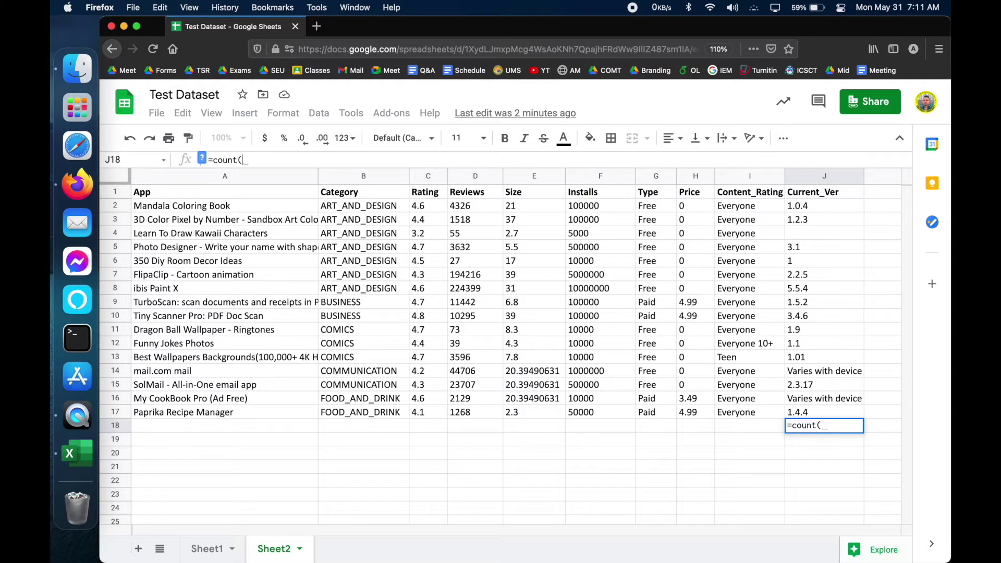
drag(809, 202, 818, 406)
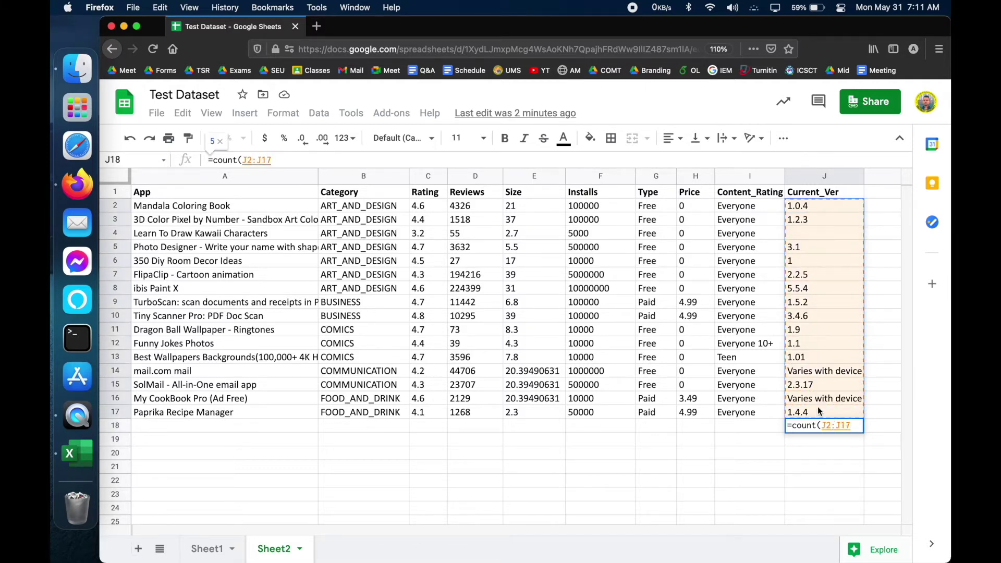
text())
key(Return)
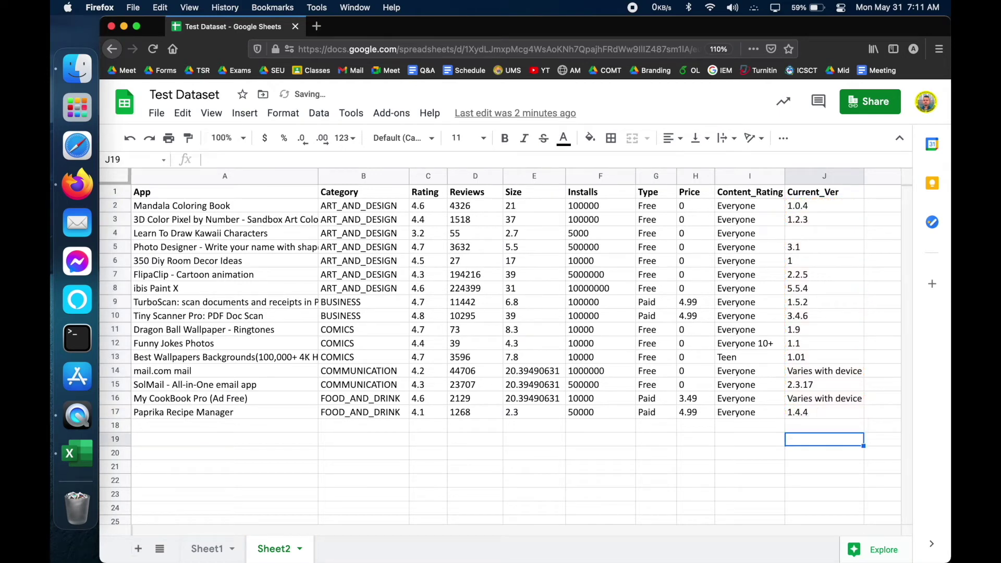
Step: Inspect the COUNT result in J18 and the Current_Ver cells J5, J6, J11, J12 and J13 to see which entries are counted
click(849, 425)
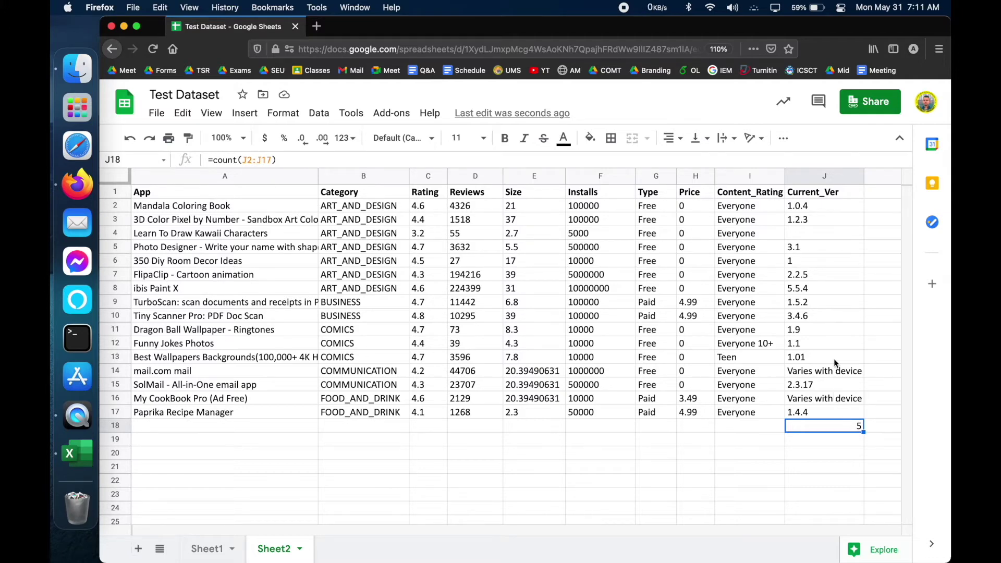
click(797, 251)
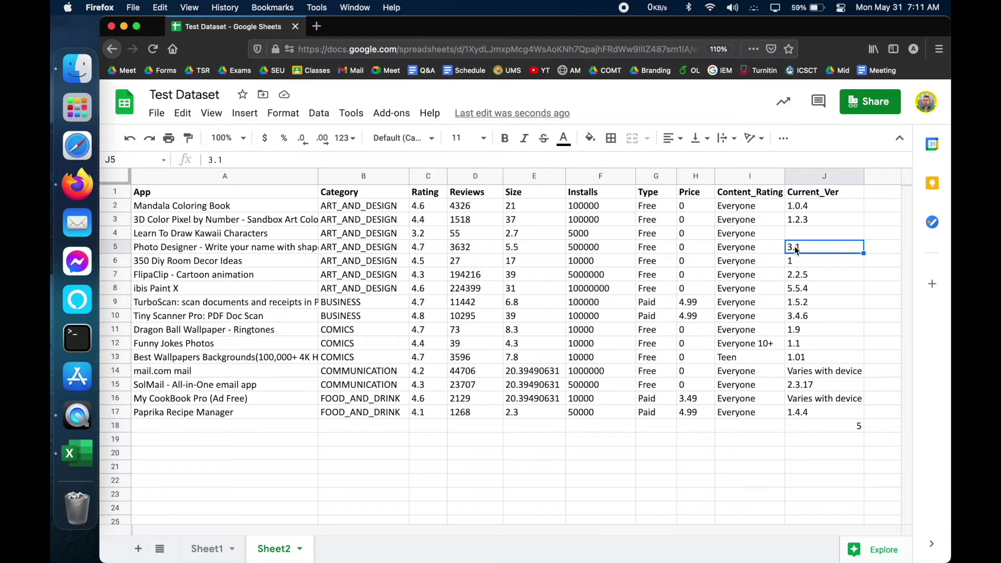
click(800, 263)
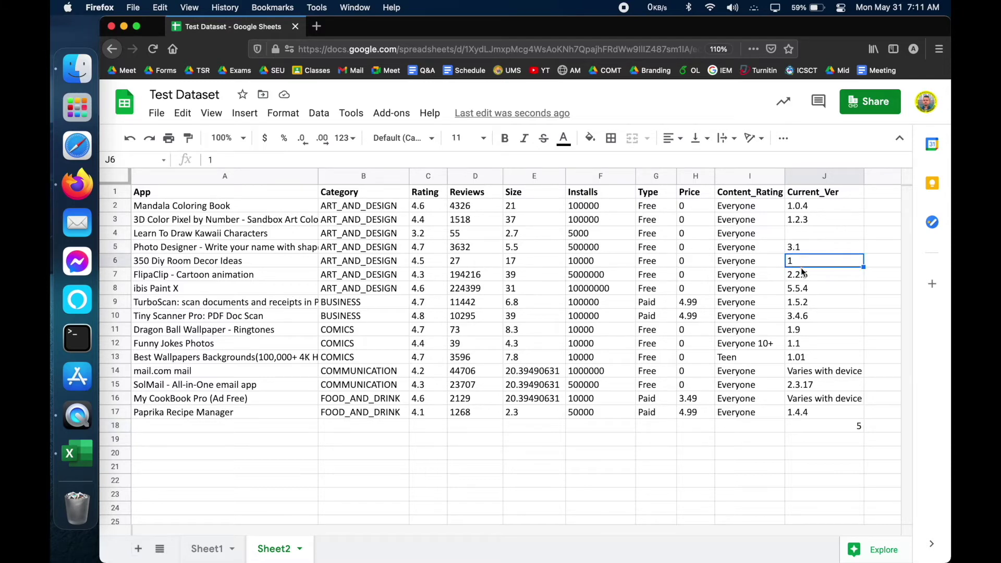
click(801, 329)
click(801, 343)
click(803, 358)
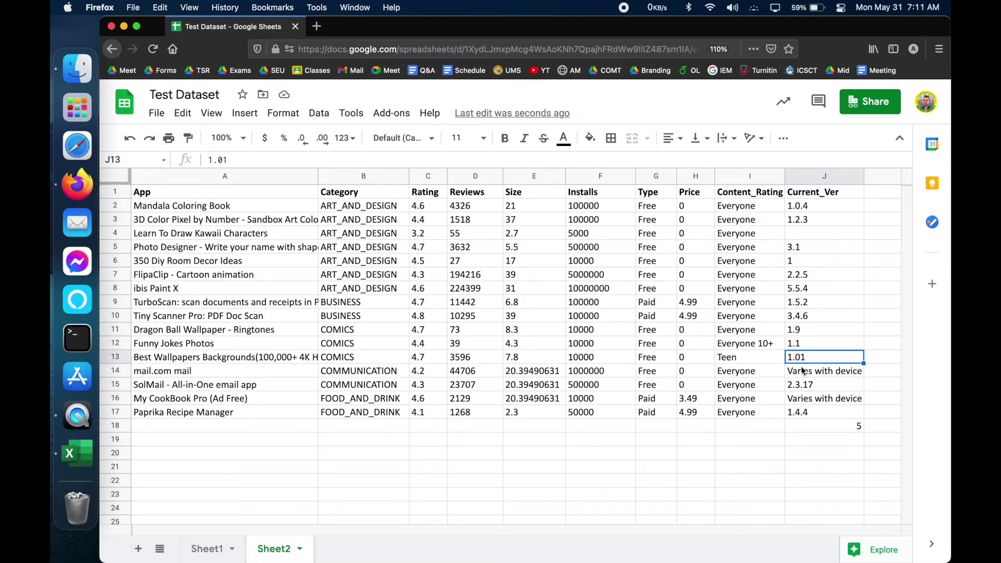
Step: Change the function in J18 from COUNT to COUNTA so the formula reads =COUNTA(J2:J17)
click(847, 427)
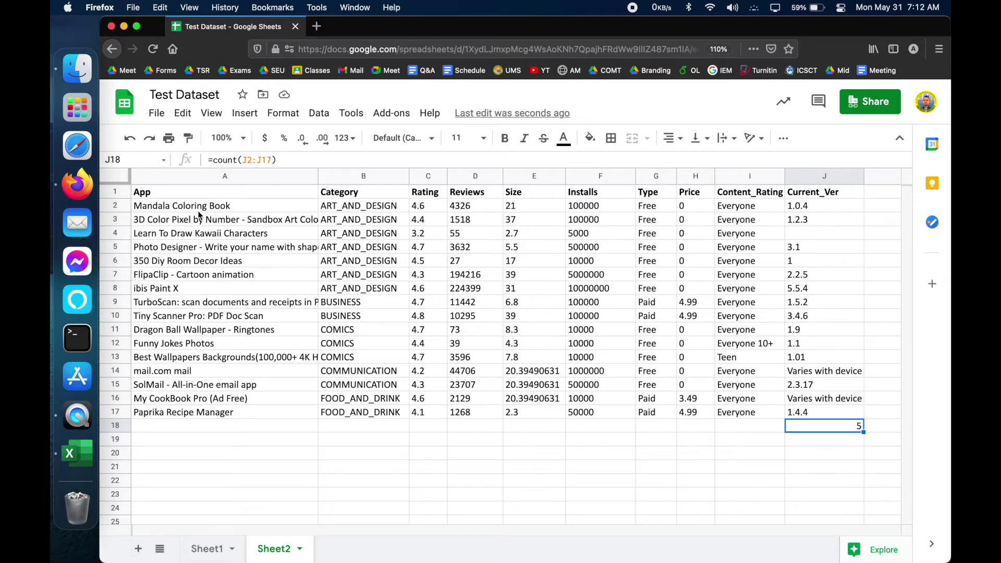
click(221, 159)
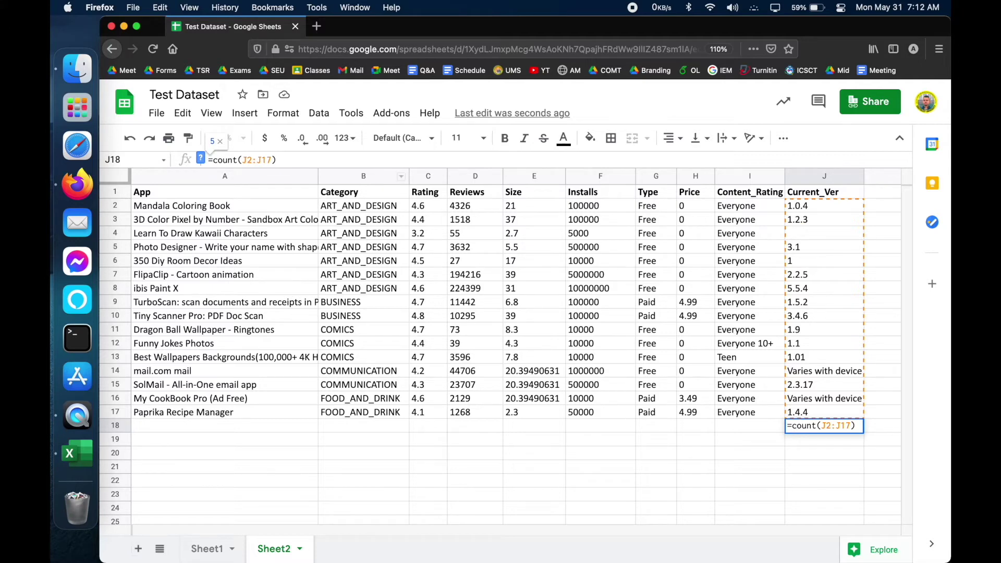
text(a)
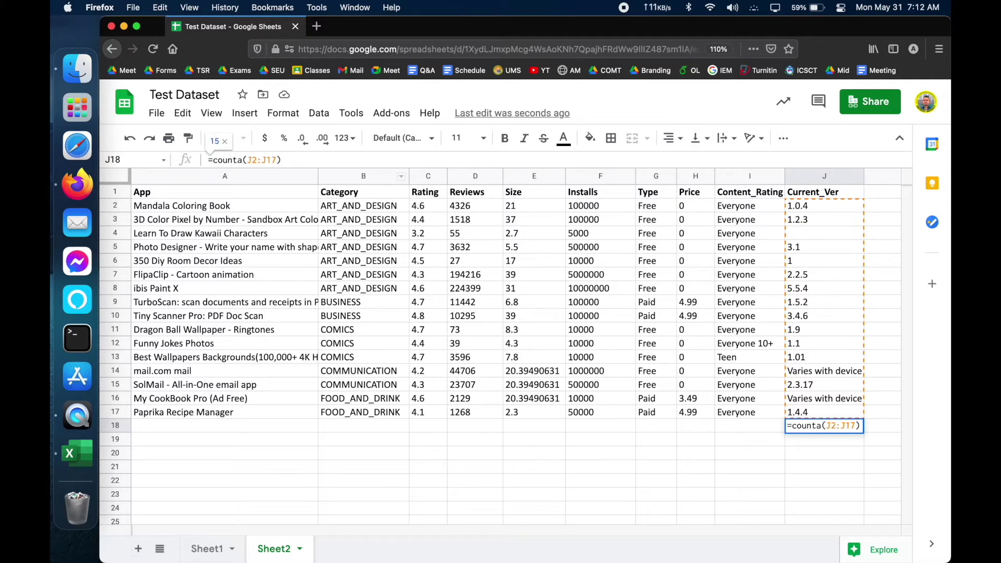
key(Right)
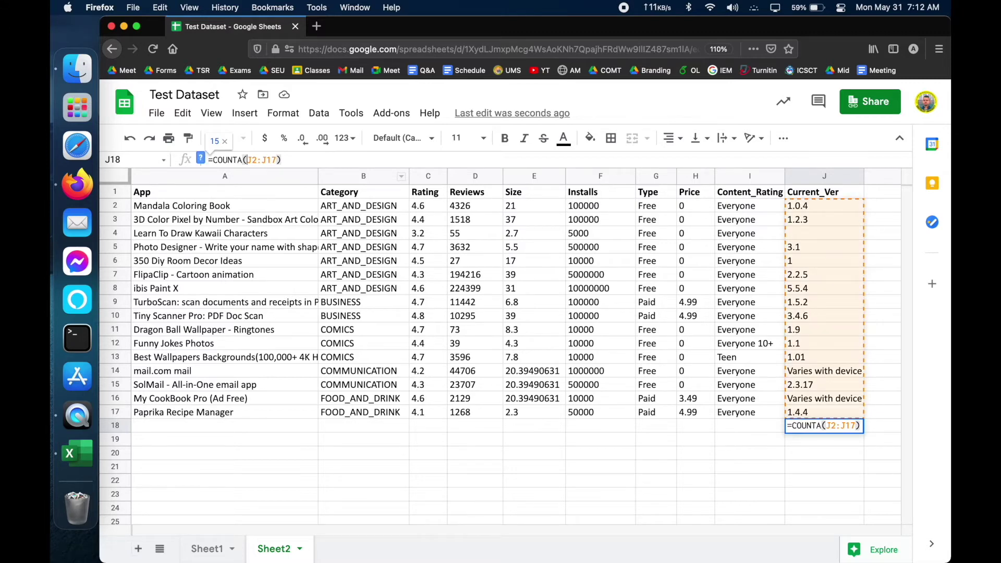
click(617, 160)
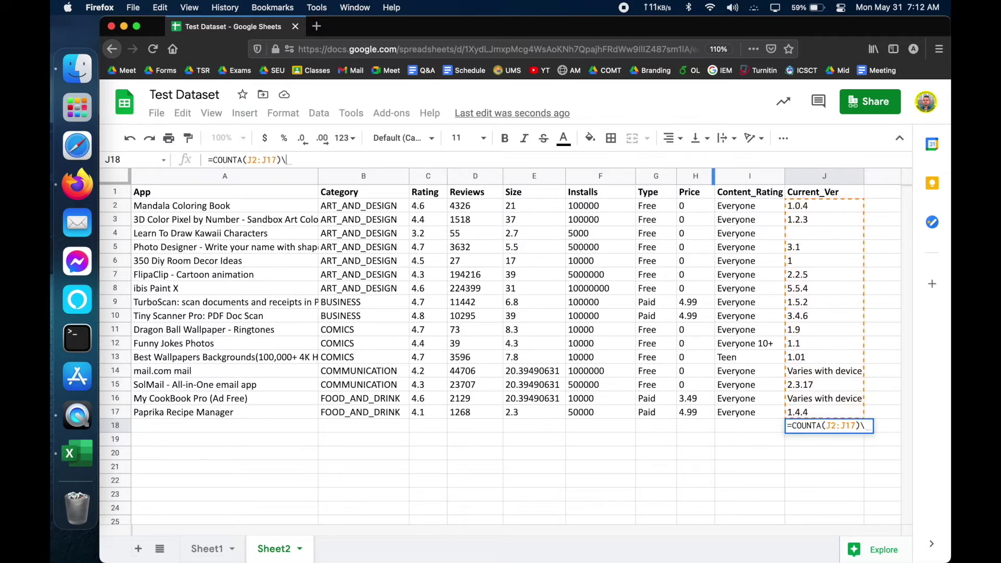
key(Return)
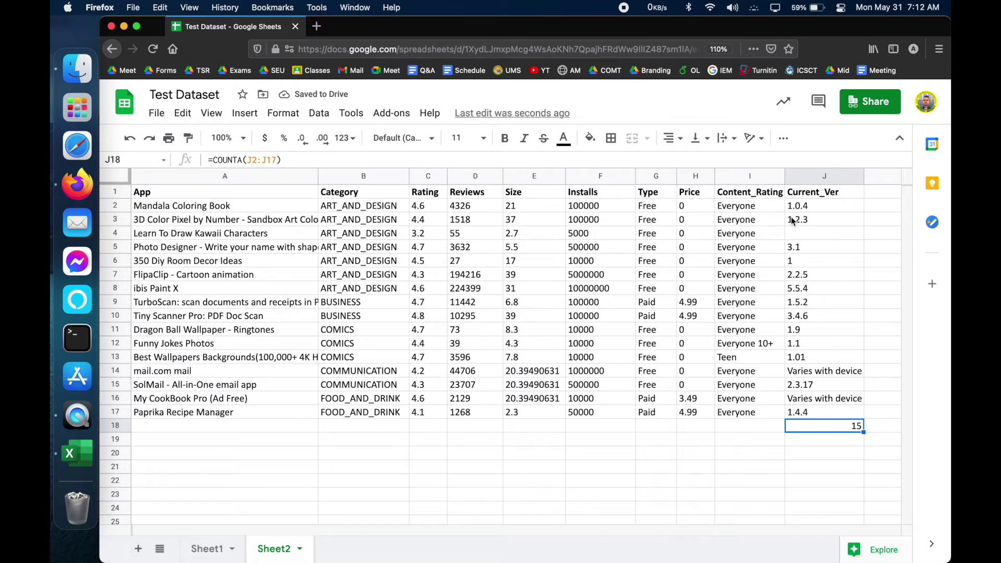
Step: Test the COUNTA formula by entering 1wdada in the empty Current_Ver cell J4, and check its result in J18
drag(793, 205, 800, 412)
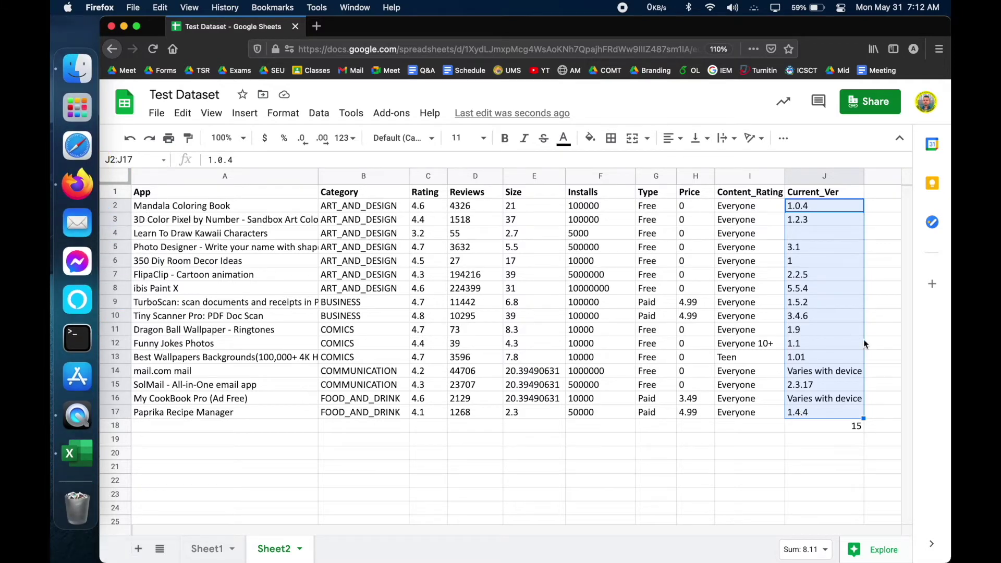
click(808, 238)
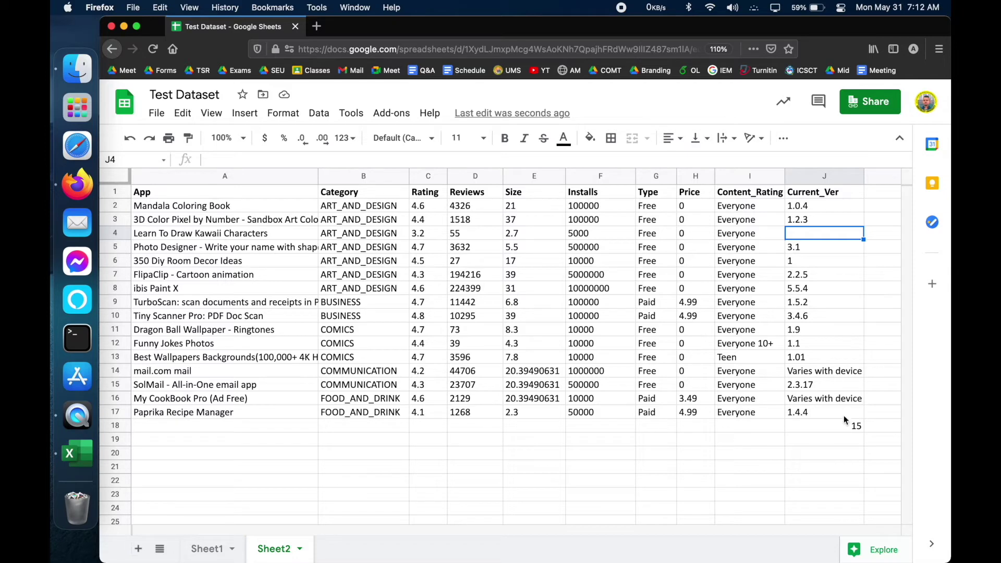
text(1wdada)
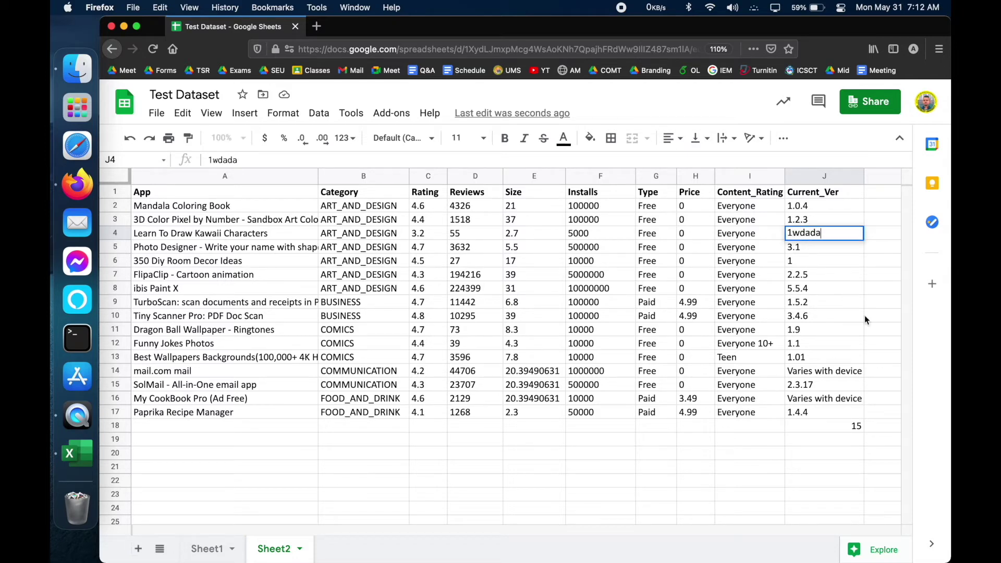
click(862, 428)
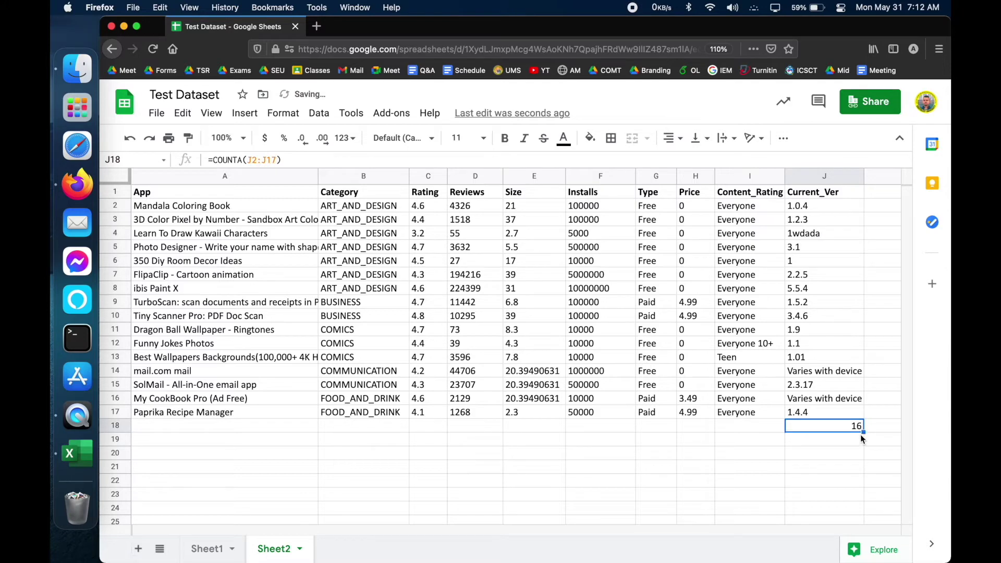
Step: Undo the test entry in J4 and delete the COUNTA formula from J18
key(super+z)
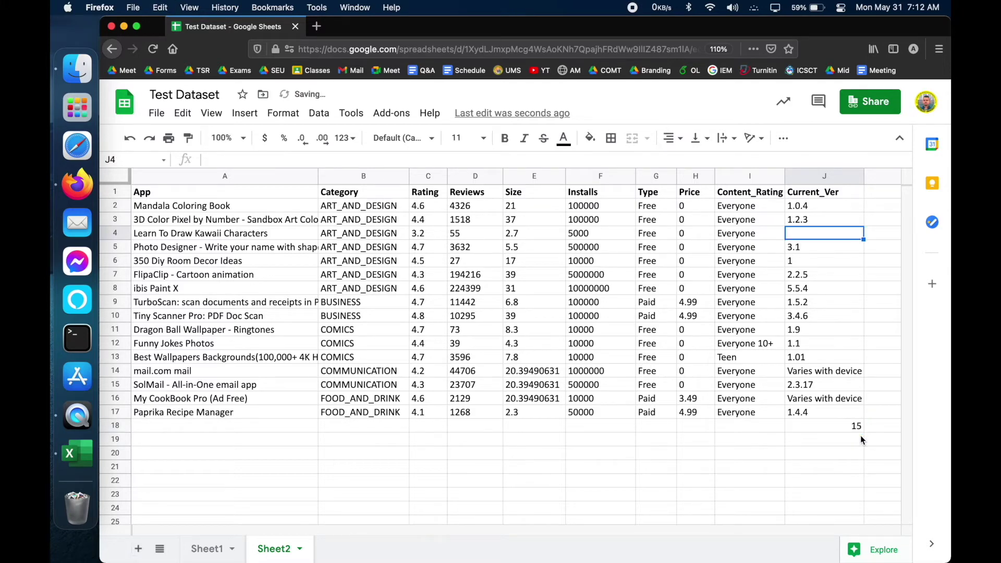
click(859, 427)
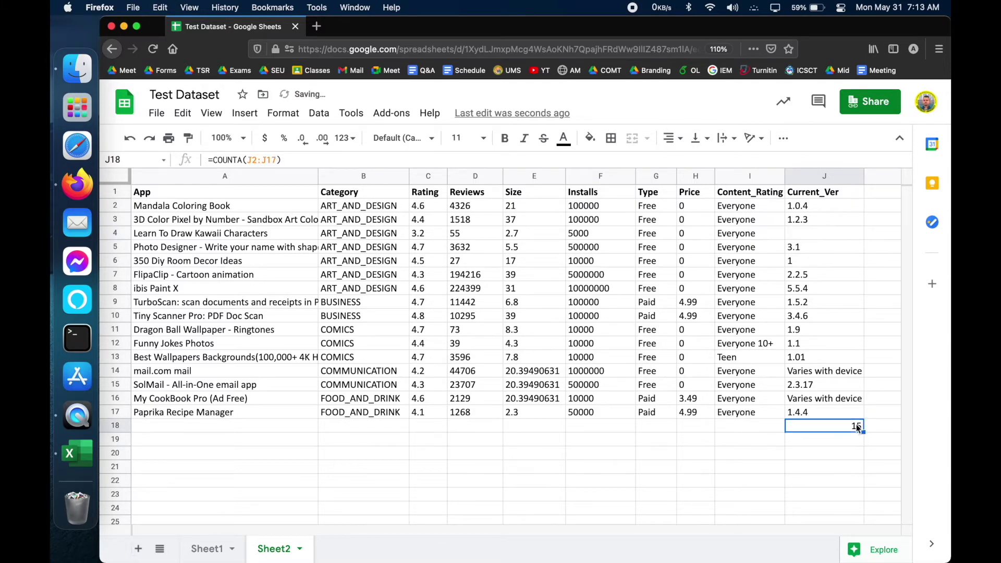
key(BackSpace)
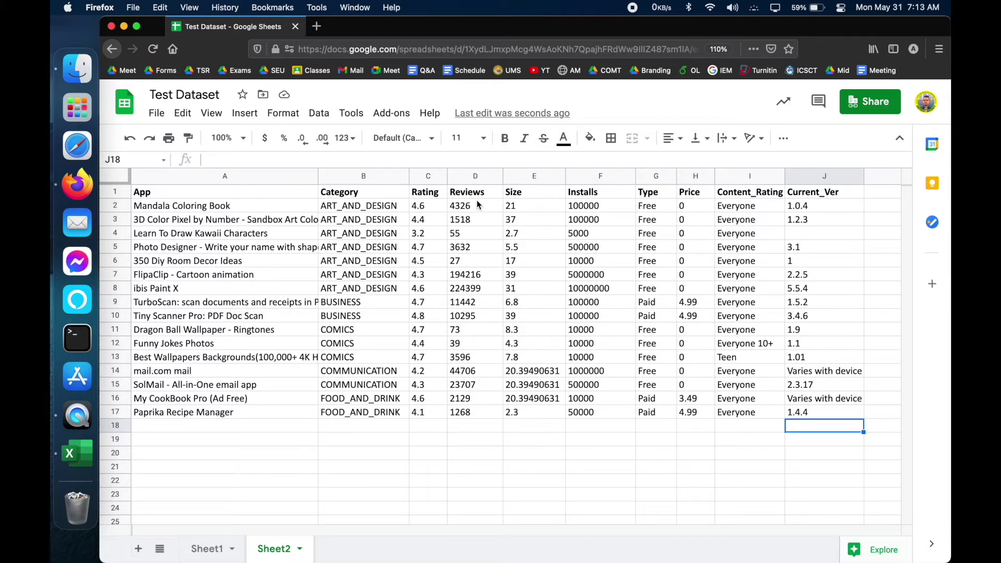
Step: Enter the formula =average(D2:D17) in D18, directly below the last Reviews value
drag(477, 205, 480, 408)
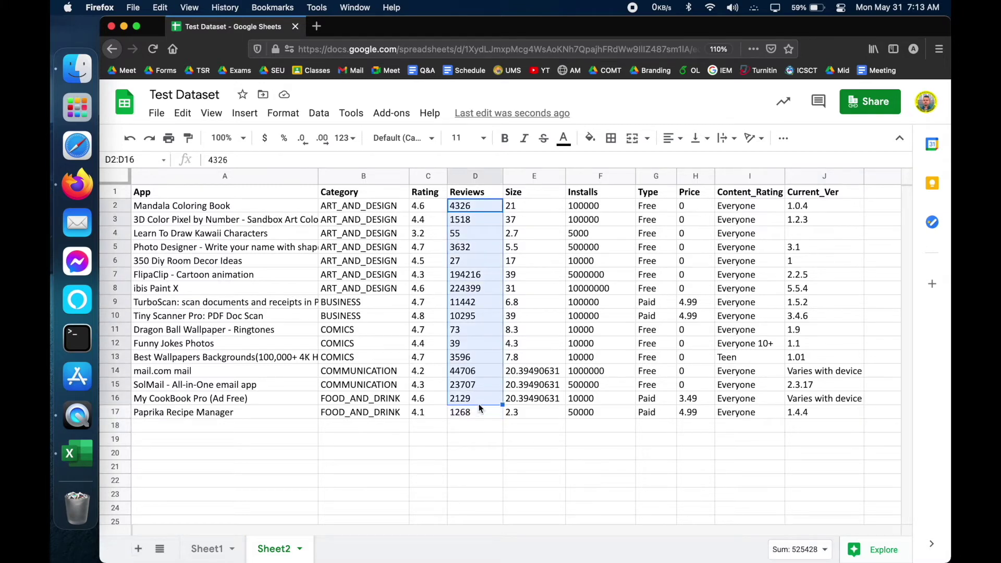
click(473, 427)
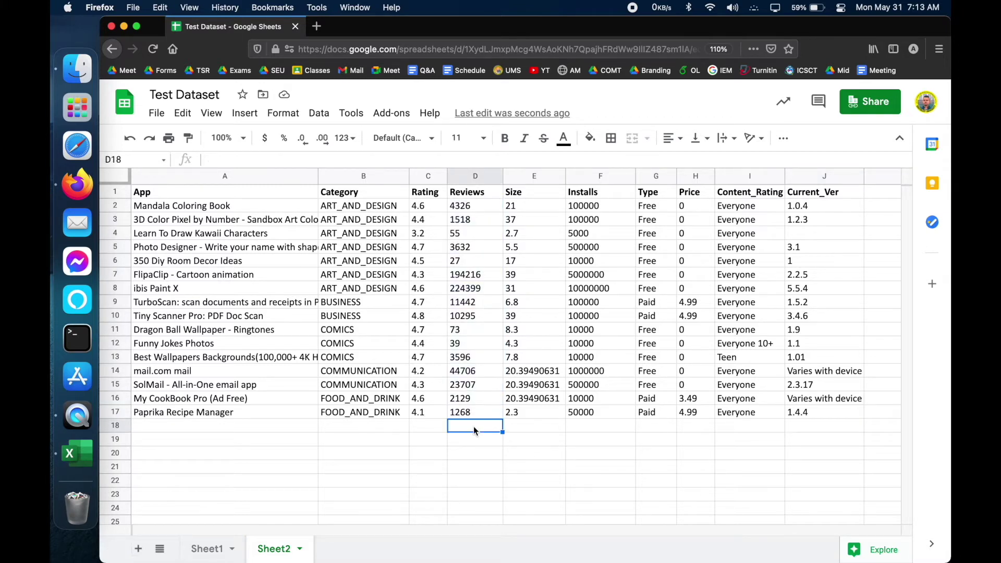
click(323, 157)
text(=)
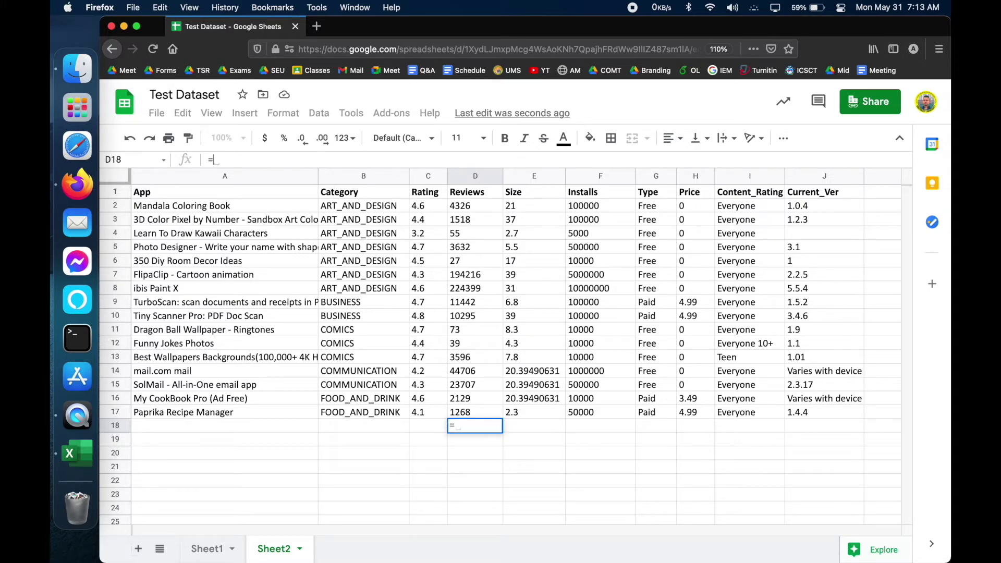
text(average()
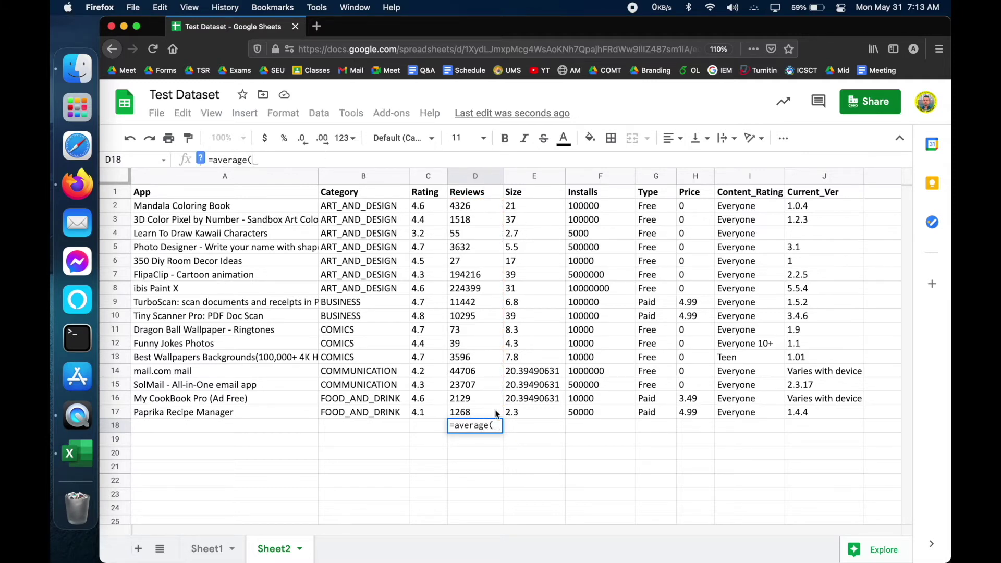
drag(479, 207, 489, 413)
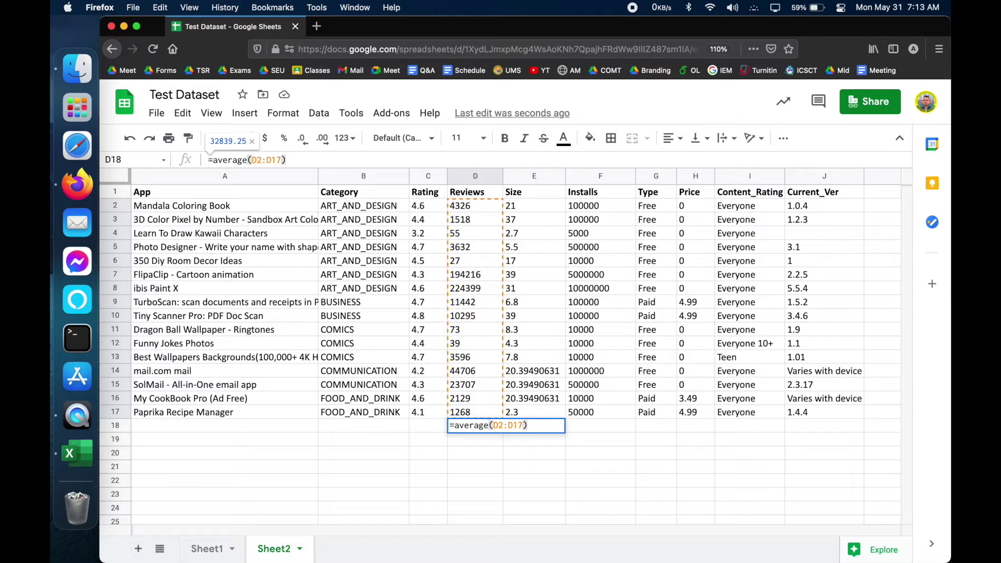
key(Return)
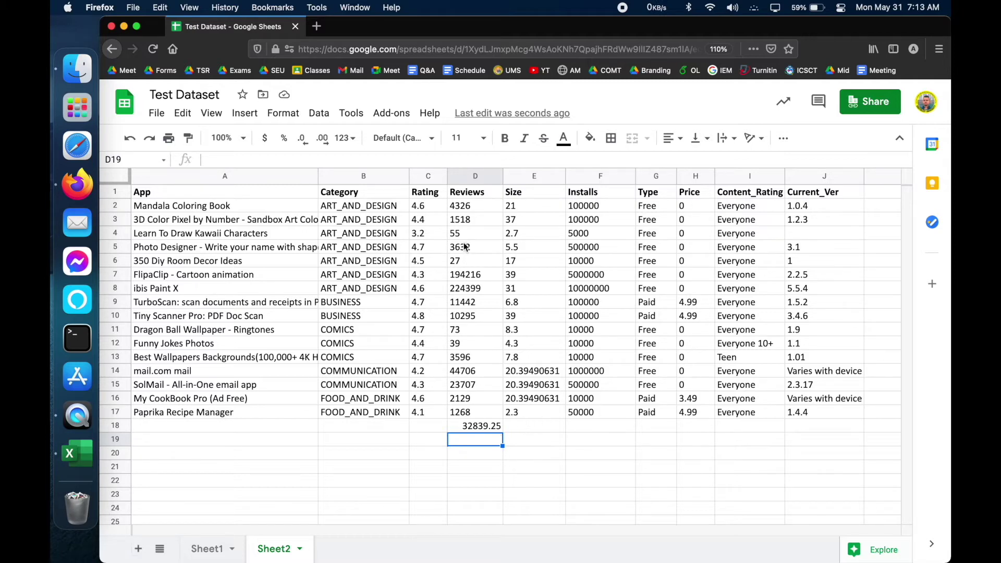
Step: Review the averaged Reviews values and delete the AVERAGE formula from D18
drag(461, 205, 466, 413)
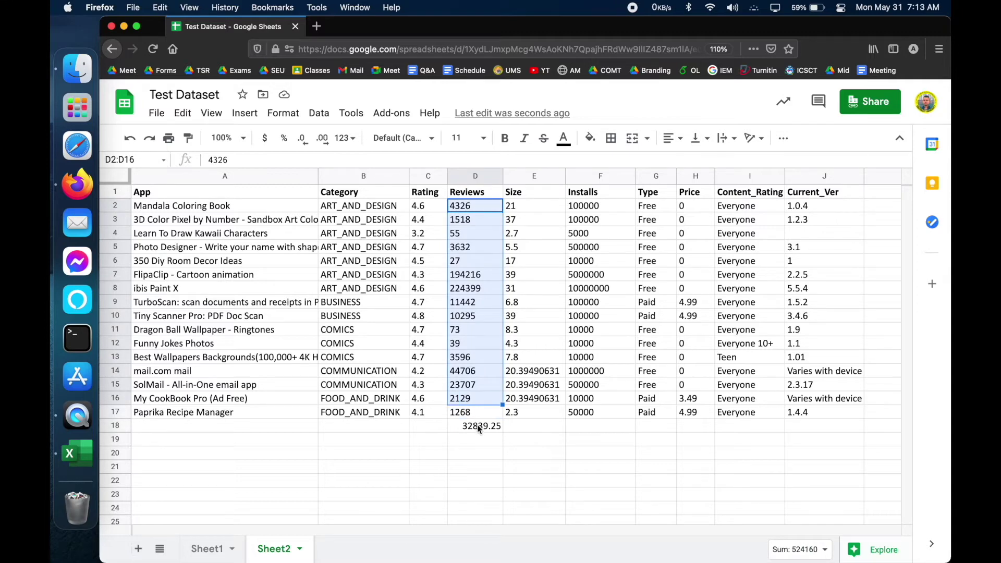
click(477, 425)
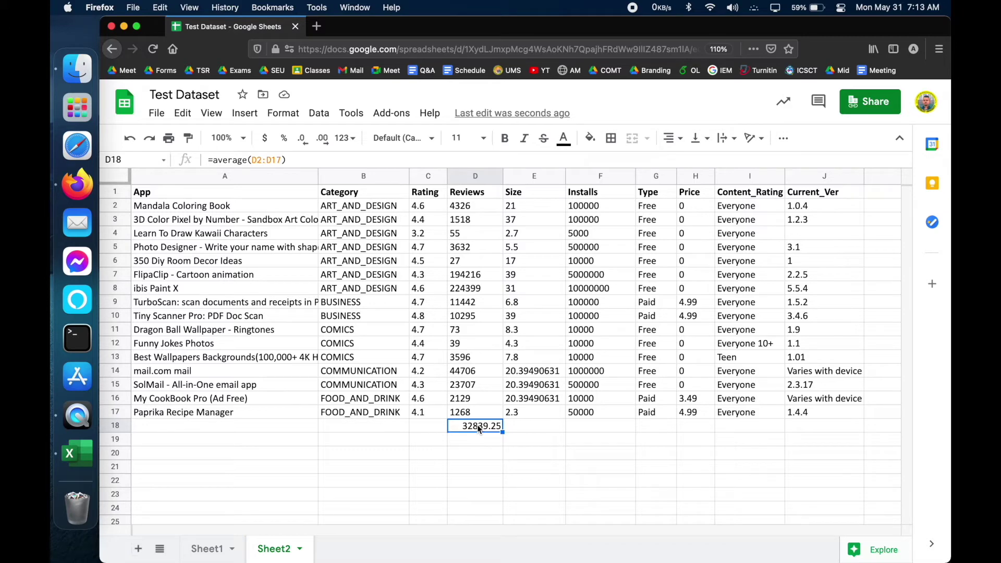
key(BackSpace)
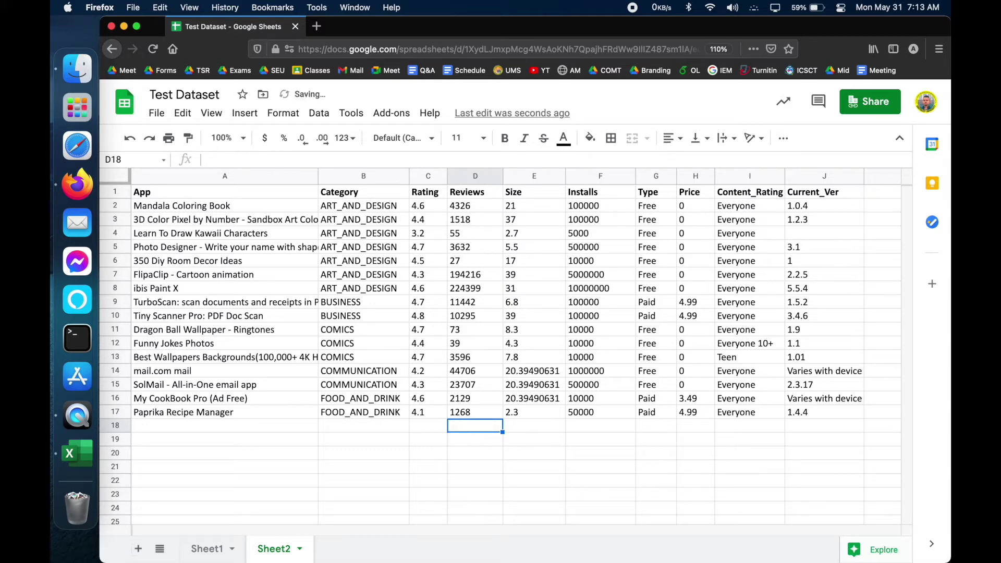
click(488, 452)
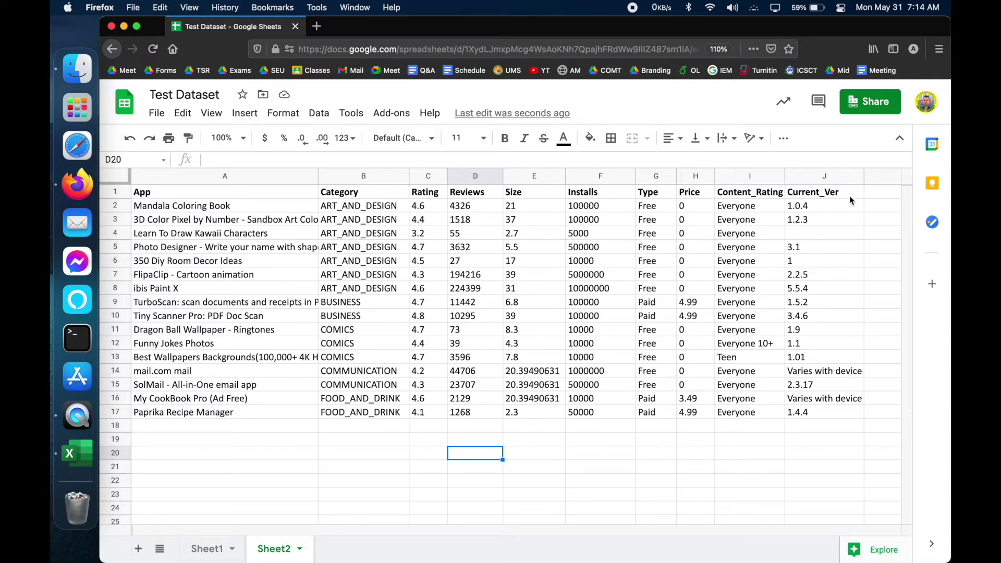
Step: Clear all contents of the Content_Rating and Current_Ver columns, I and J, on Sheet2
click(756, 173)
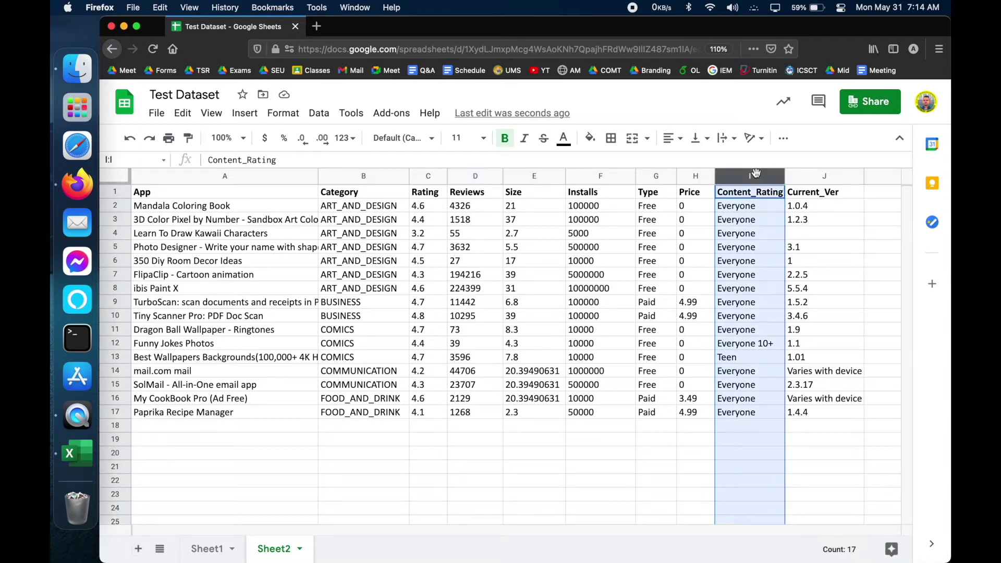
key(Delete)
click(788, 177)
key(Delete)
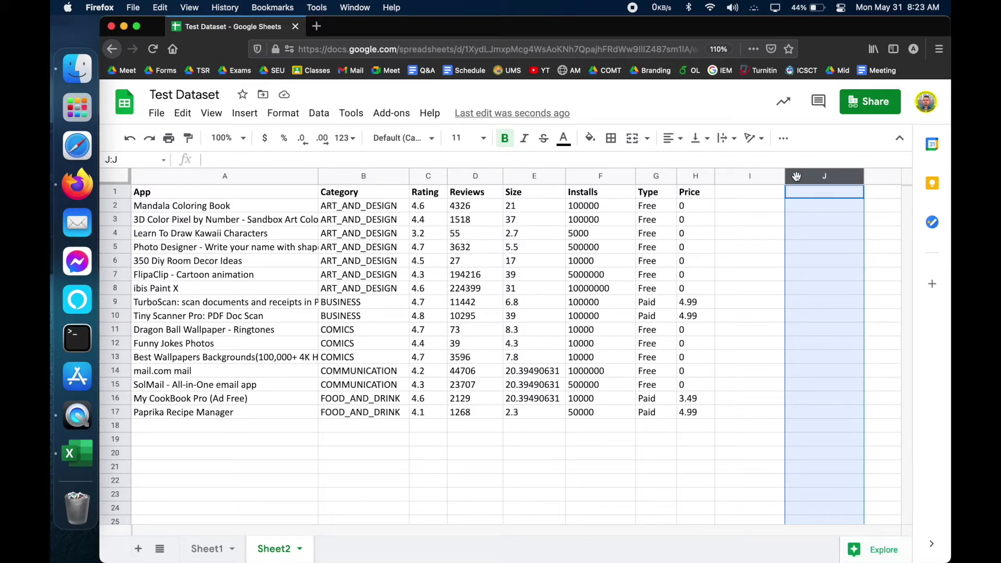
Step: Add the column header Popularity in I1, next to the Price column
click(596, 200)
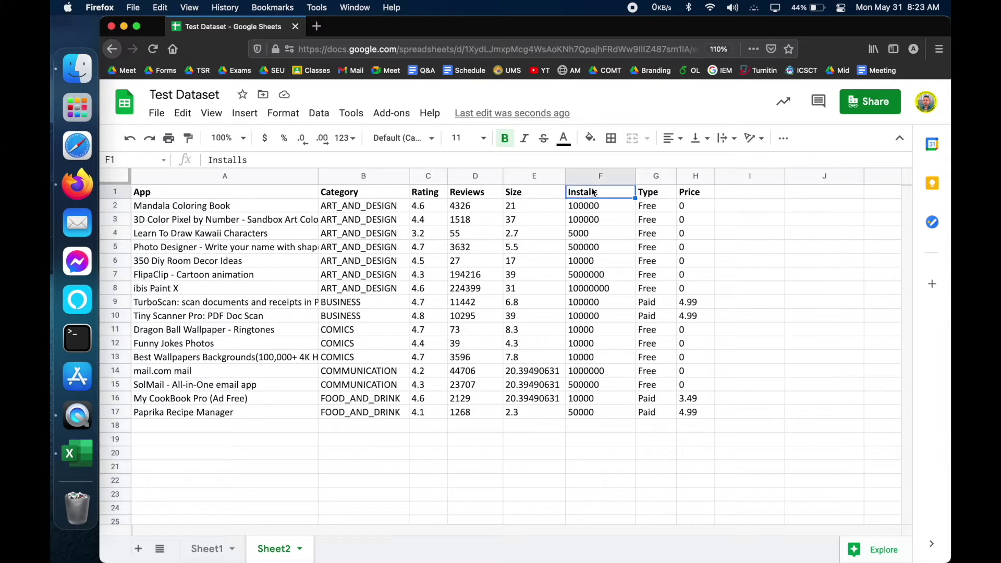
drag(596, 205, 613, 410)
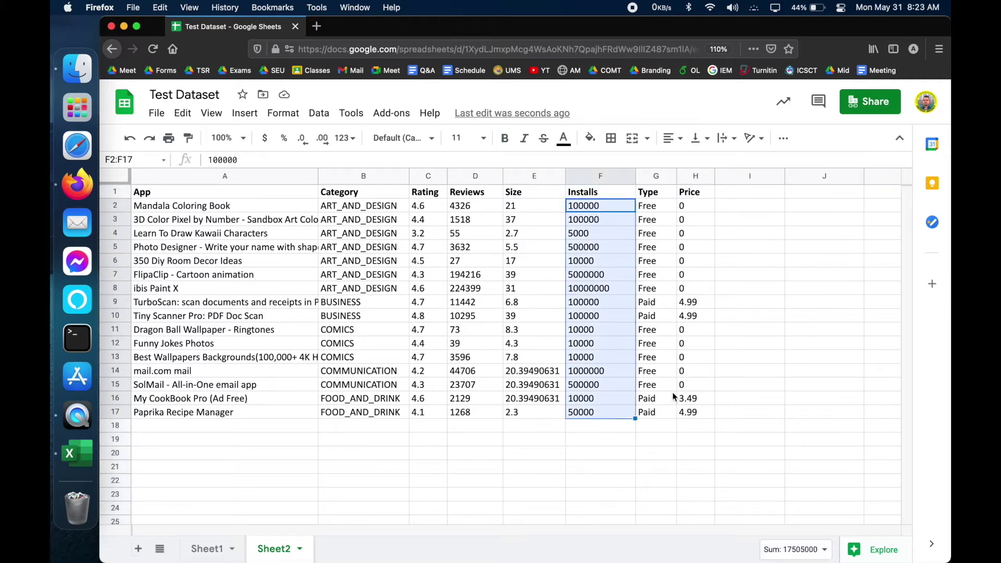
click(746, 193)
text(opularity)
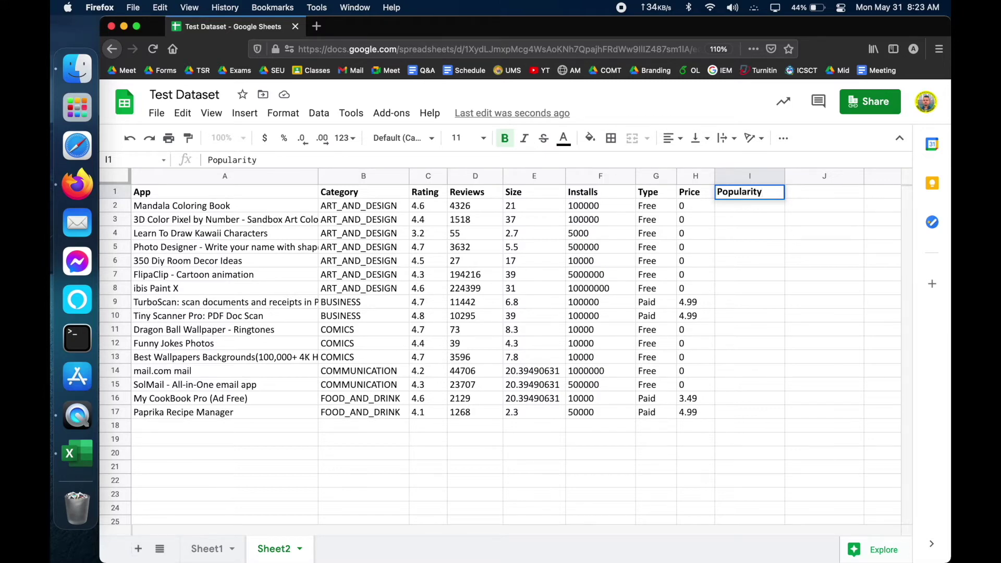
click(586, 208)
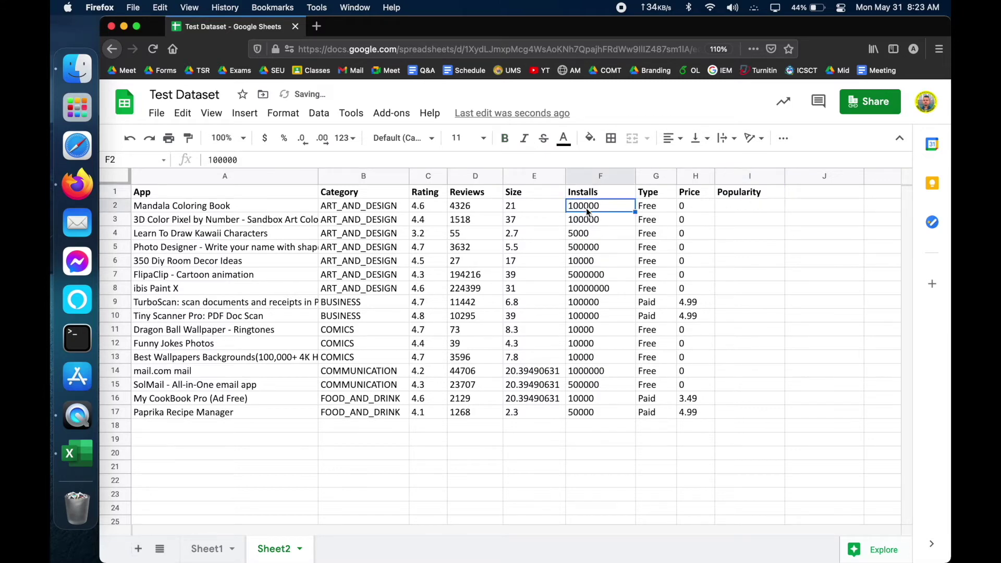
Step: Enter Popular by hand in I2 as the popularity of the first app
click(737, 209)
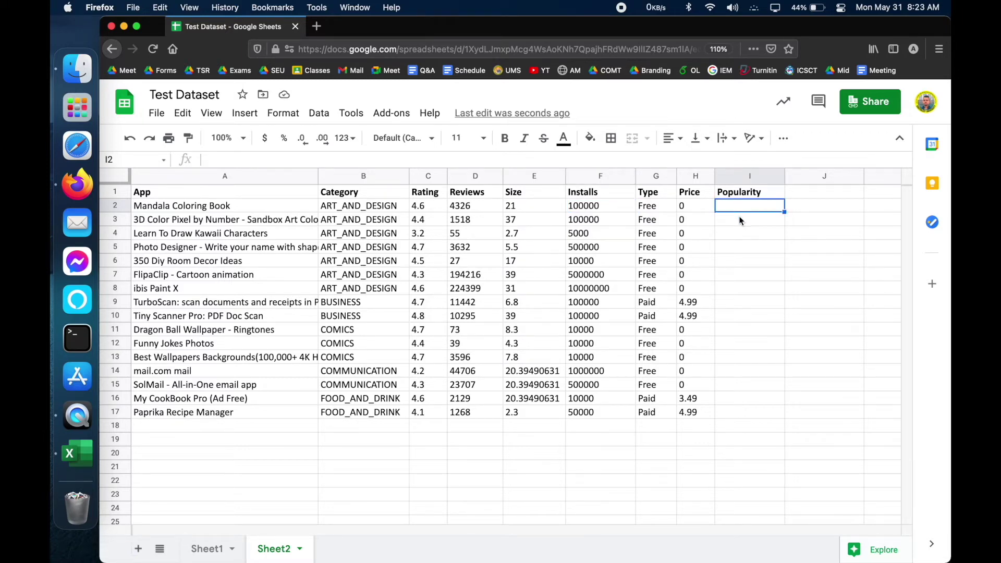
click(740, 215)
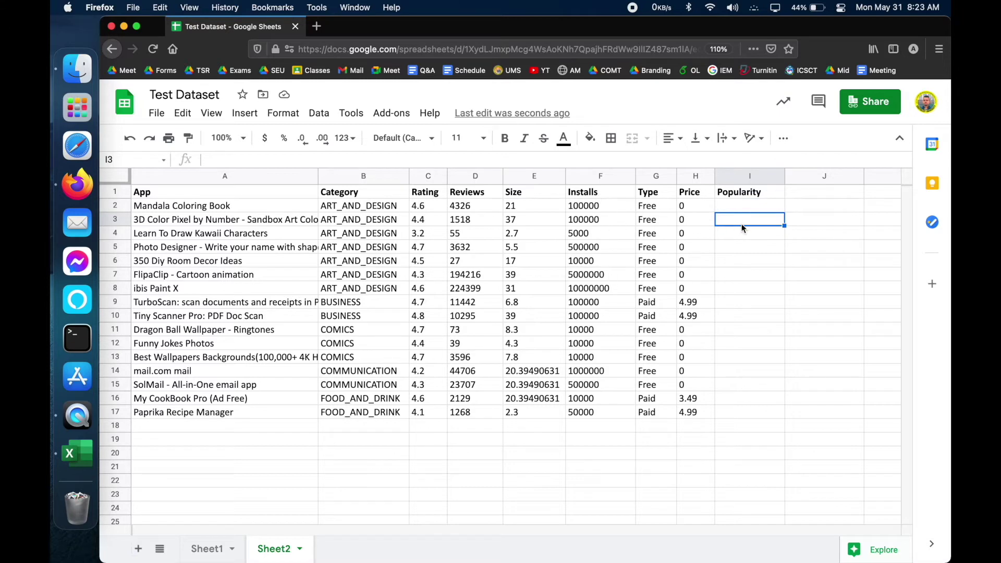
click(743, 207)
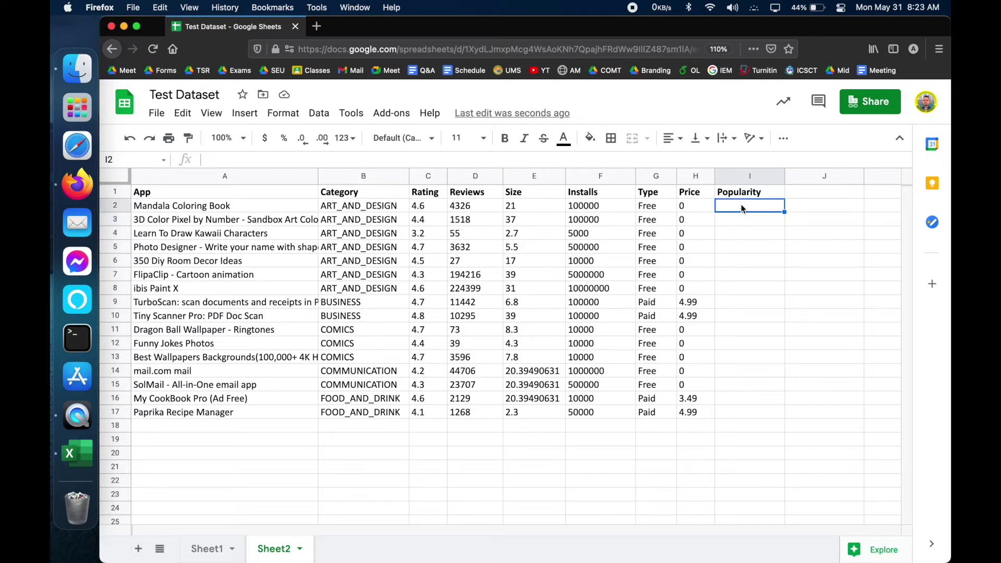
text(0)
text(pul)
key(BackSpace)
key(BackSpace)
key(BackSpace)
key(BackSpace)
text(Opo)
key(BackSpace)
key(BackSpace)
key(BackSpace)
text(P)
key(BackSpace)
text(Popular)
key(BackSpace)
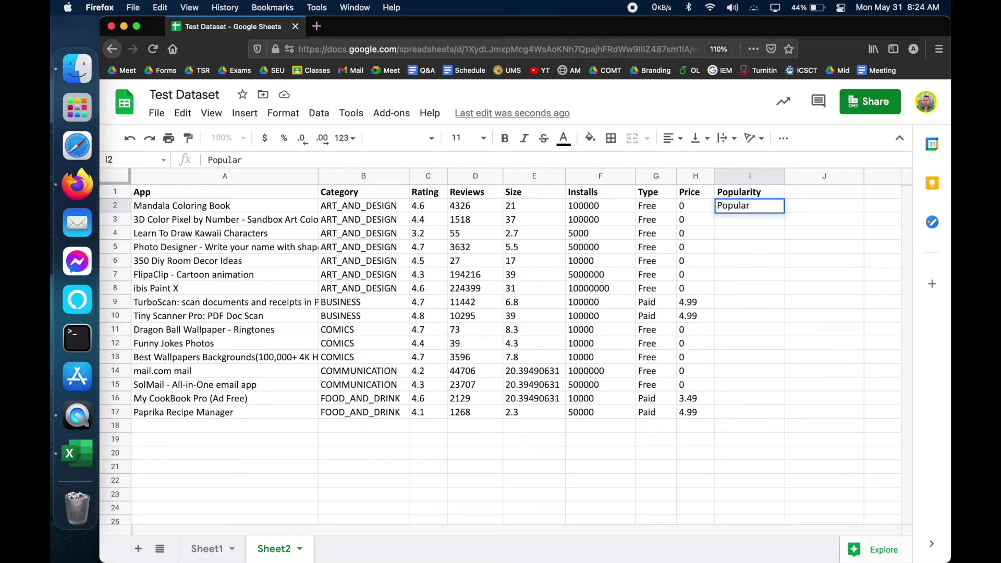
key(Return)
Step: Copy the Popular entry from I2 into I3 and enter Unpopular in I4
click(742, 207)
key(super+c)
click(742, 219)
key(super+v)
click(740, 233)
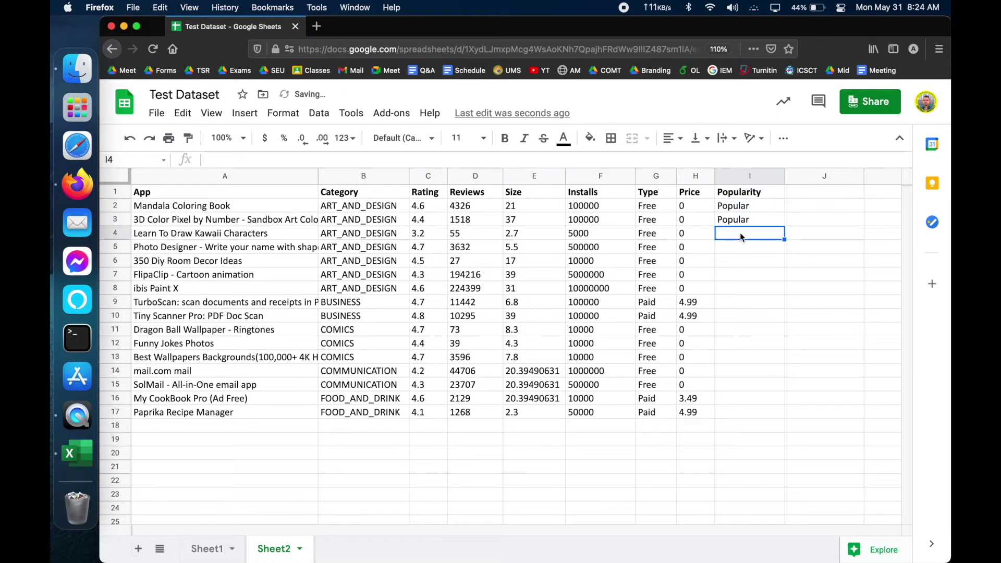
text(Unpopular)
key(Return)
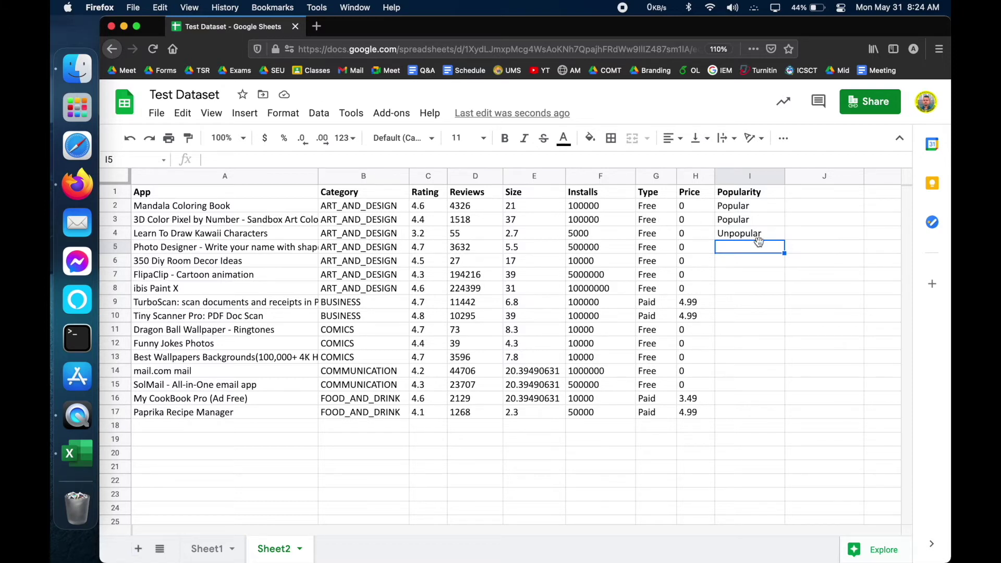
Step: Delete the manually entered popularity values from I2:I4
drag(745, 206, 745, 237)
key(Delete)
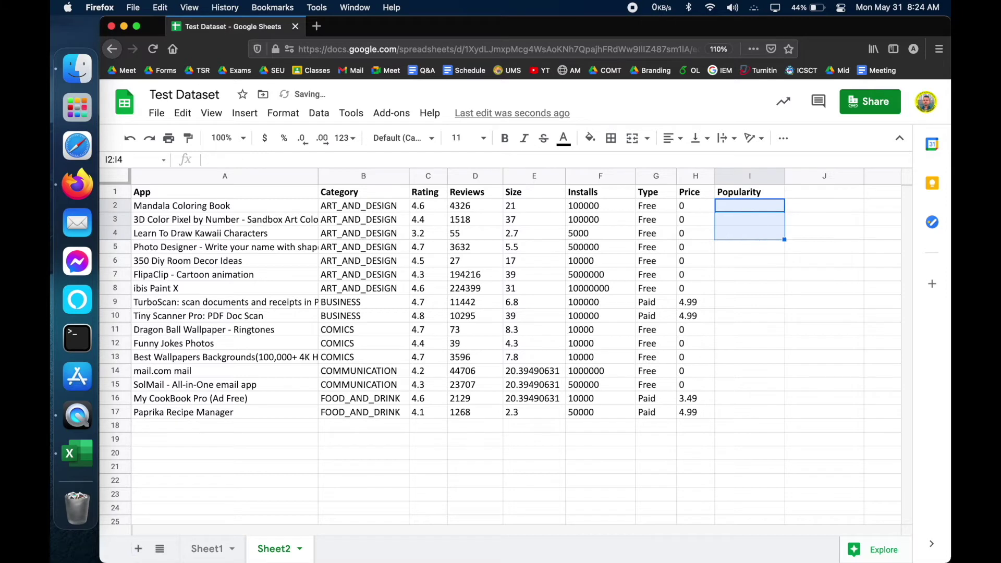
click(756, 262)
Step: Begin an IF formula in I2, the first cell below the Popularity header
click(751, 206)
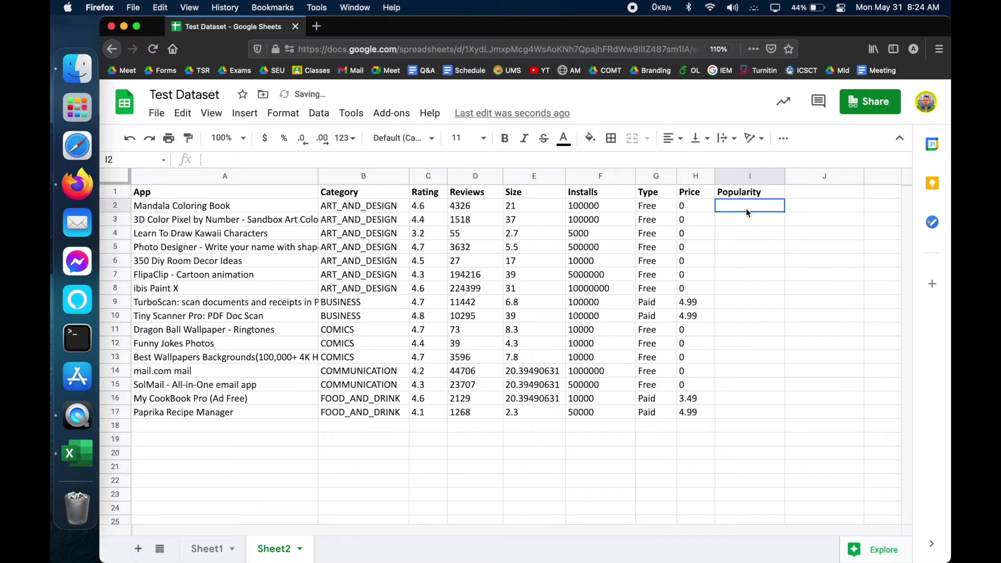
click(446, 158)
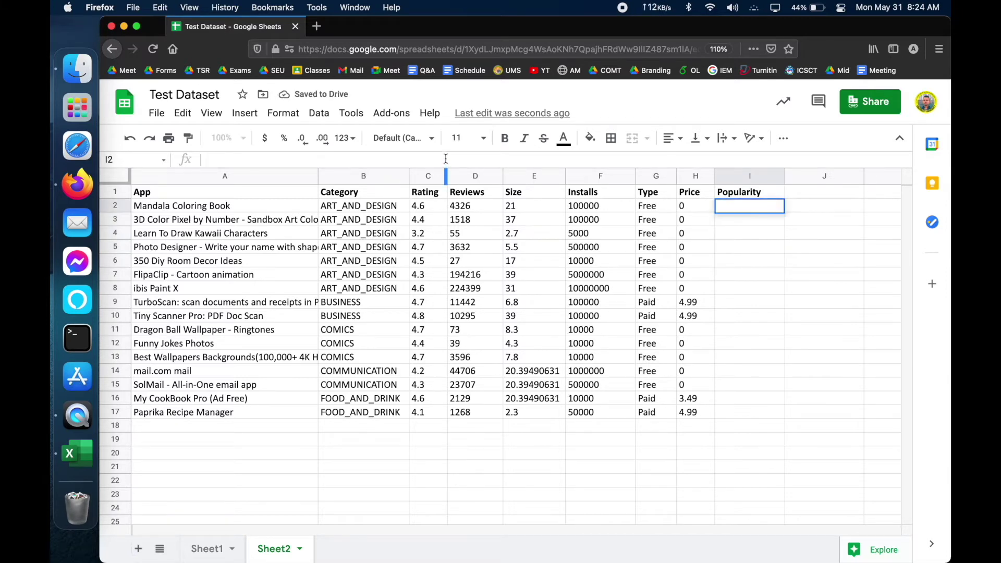
text(=if)
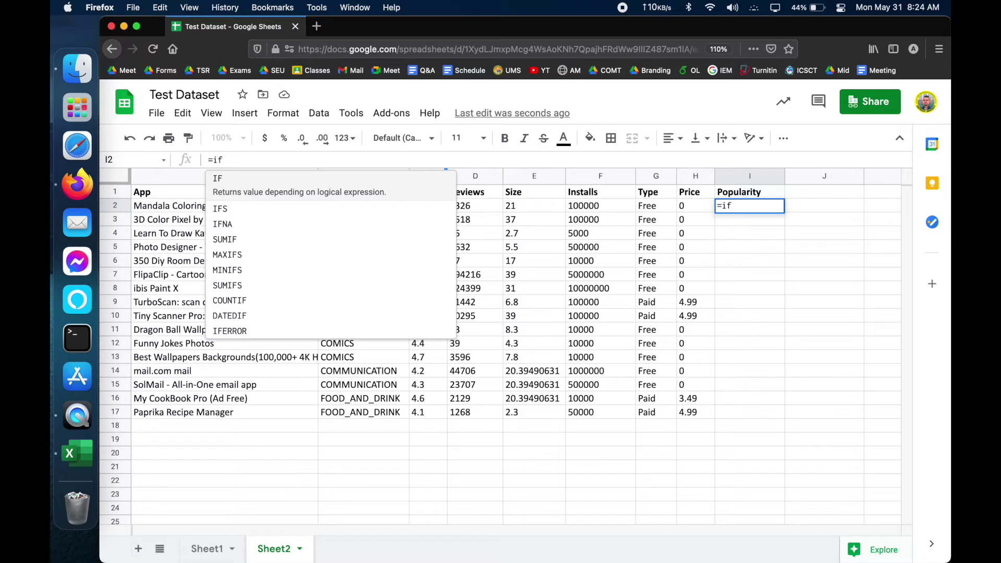
text(()
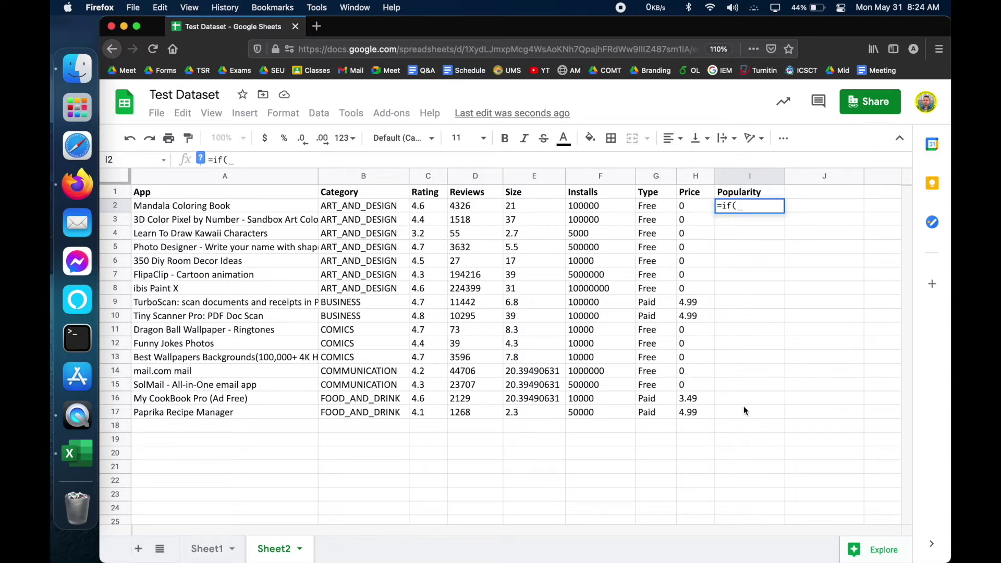
click(614, 205)
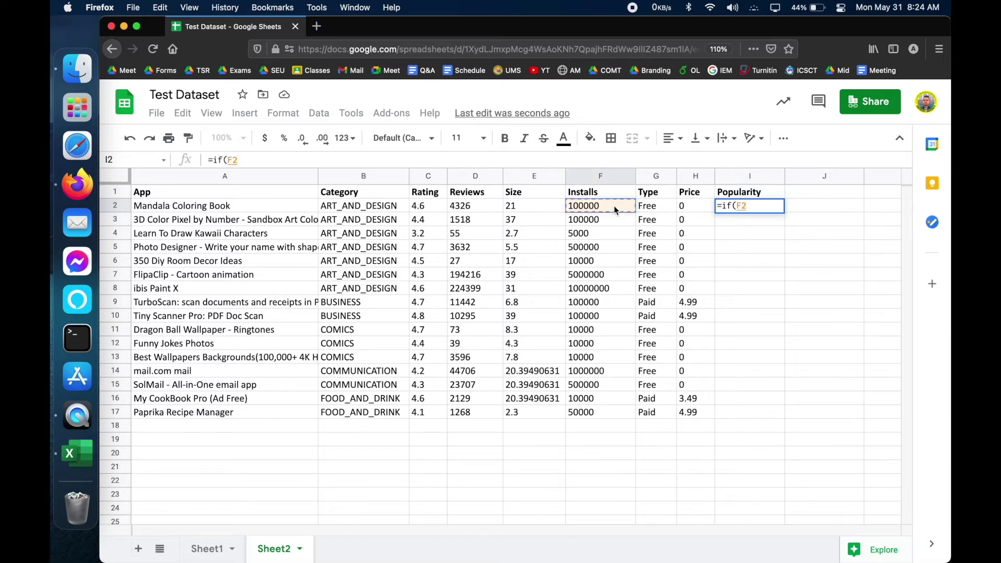
text(>=)
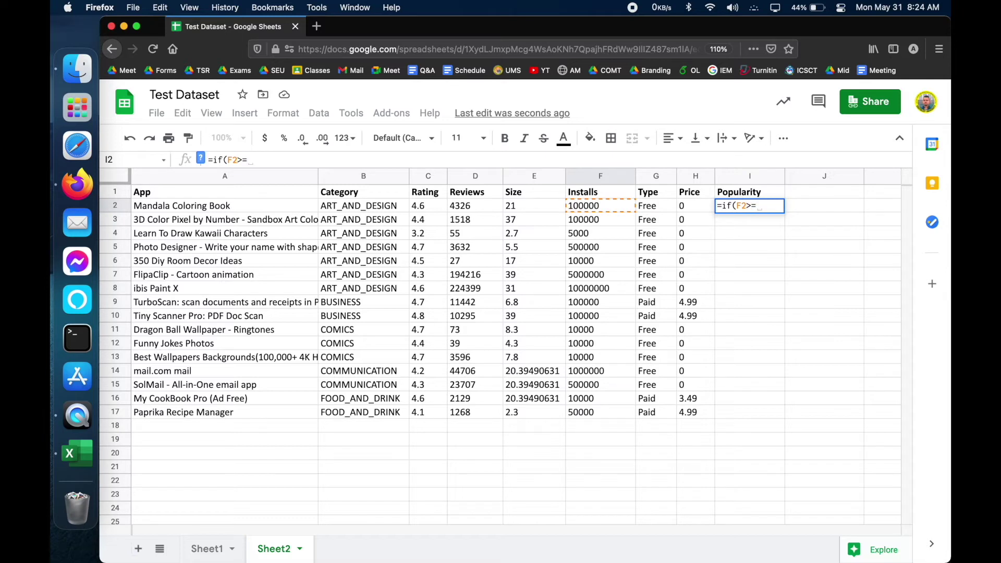
text(100000)
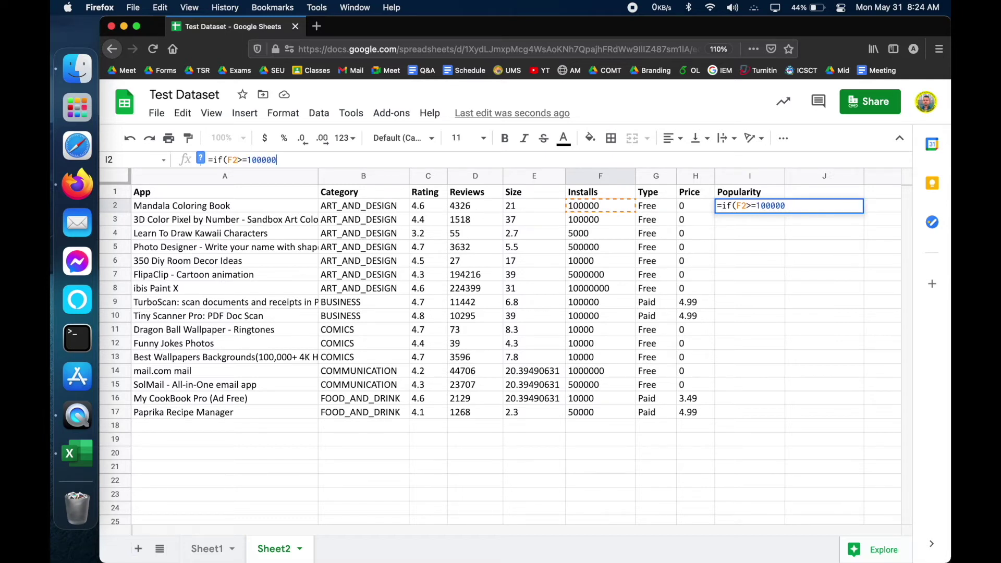
text(, "")
key(BackSpace)
key(BackSpace)
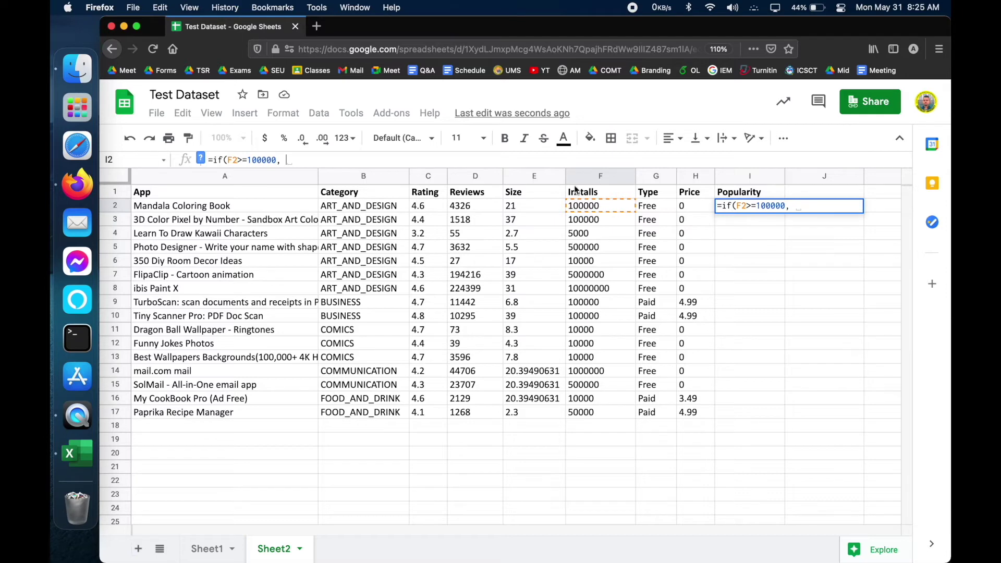
key(BackSpace)
key(BackSpace)
key(BackSpace)
key(BackSpace)
key(BackSpace)
key(BackSpace)
key(BackSpace)
key(BackSpace)
key(BackSpace)
key(BackSpace)
key(BackSpace)
key(BackSpace)
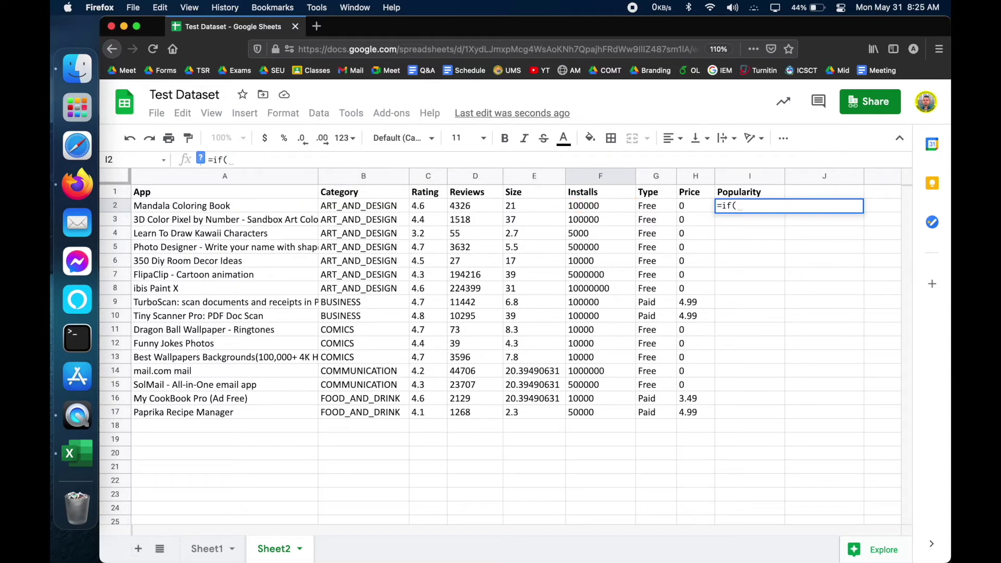
Step: Give the IF formula the condition F2>=100000 and "Popular" as the value if true
text(F2)
text(>=100000)
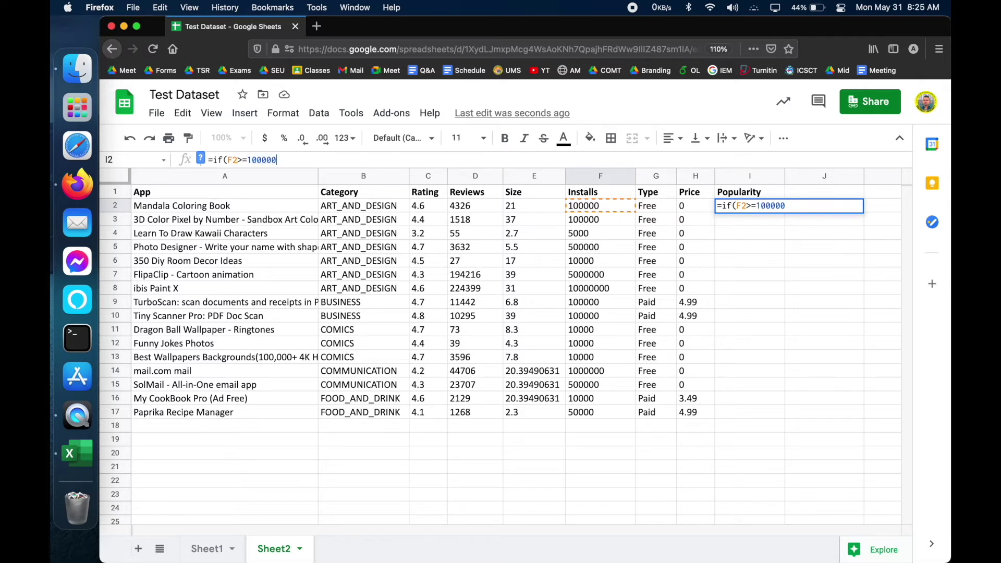
text(, )
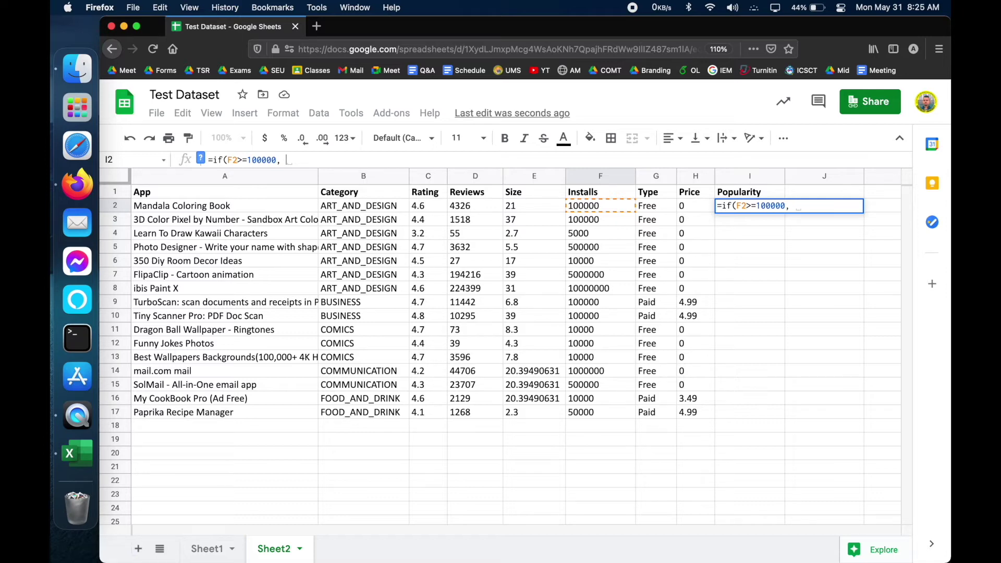
text("")
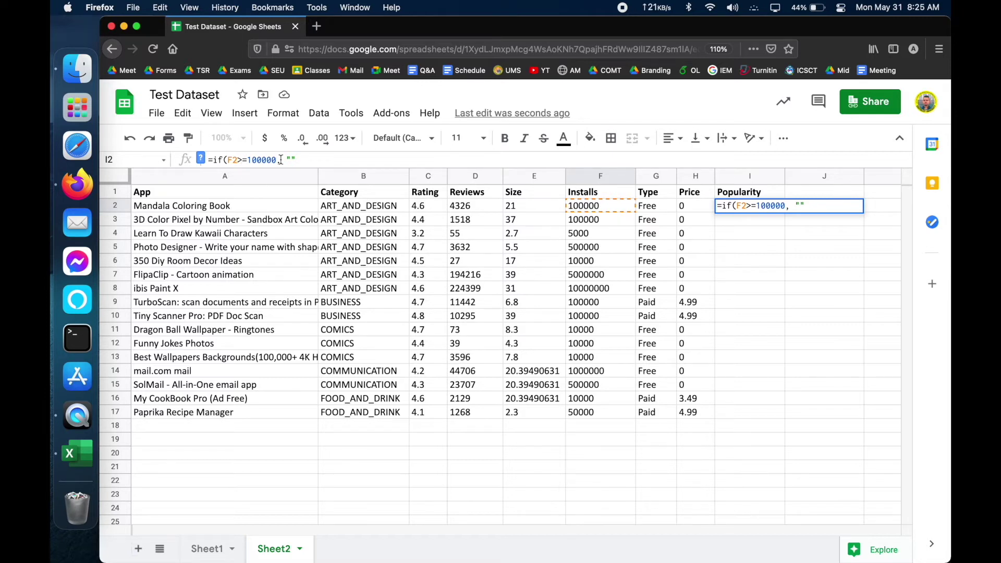
key(Left)
text(Popular)
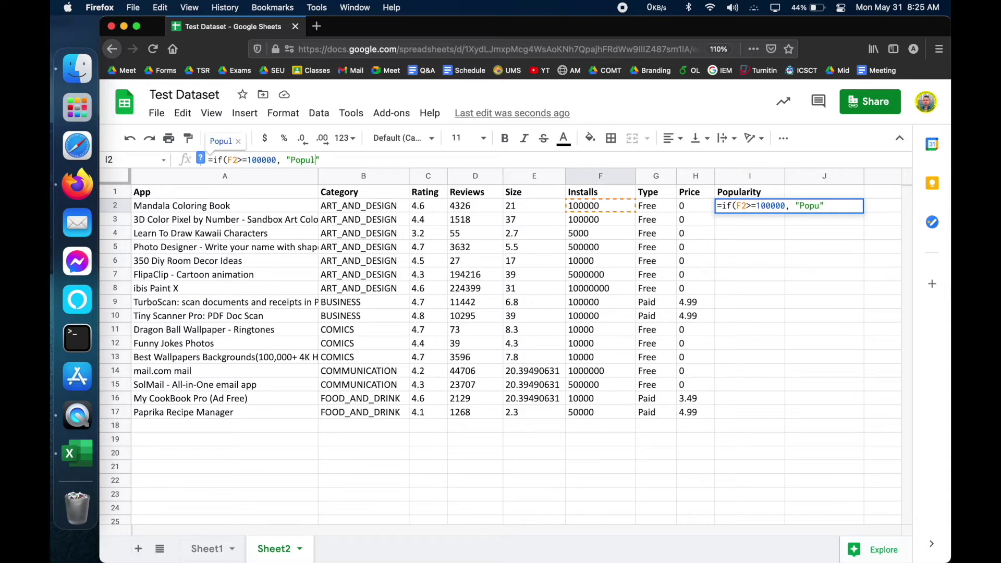
text(")
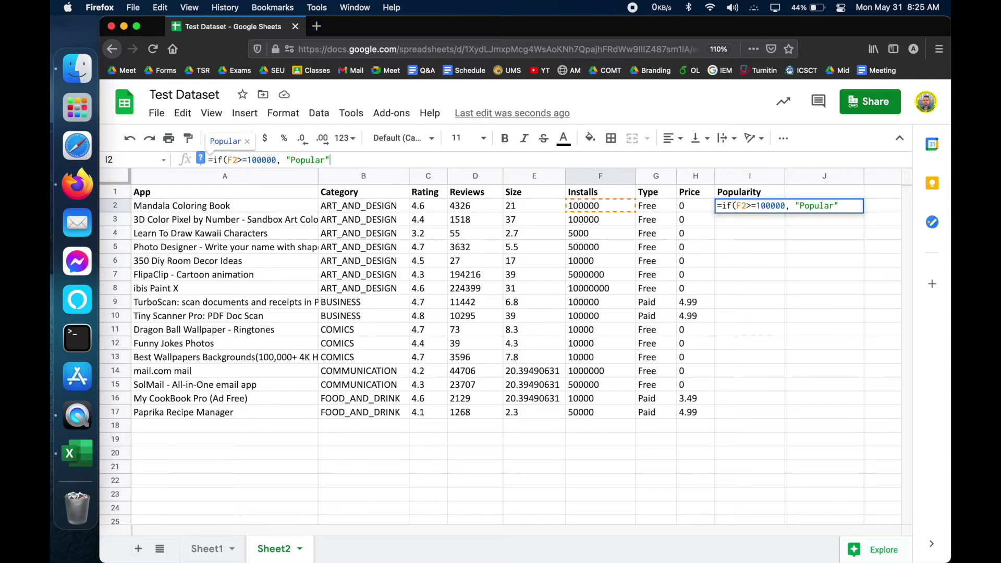
Step: Complete the IF formula in I2 with "Unpopular" as the value if false
text(,)
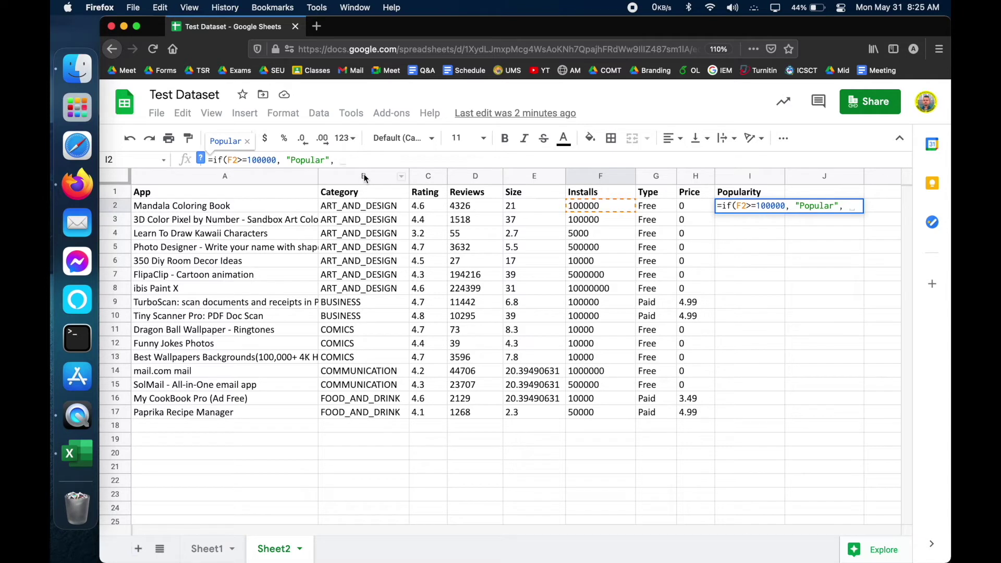
text("")
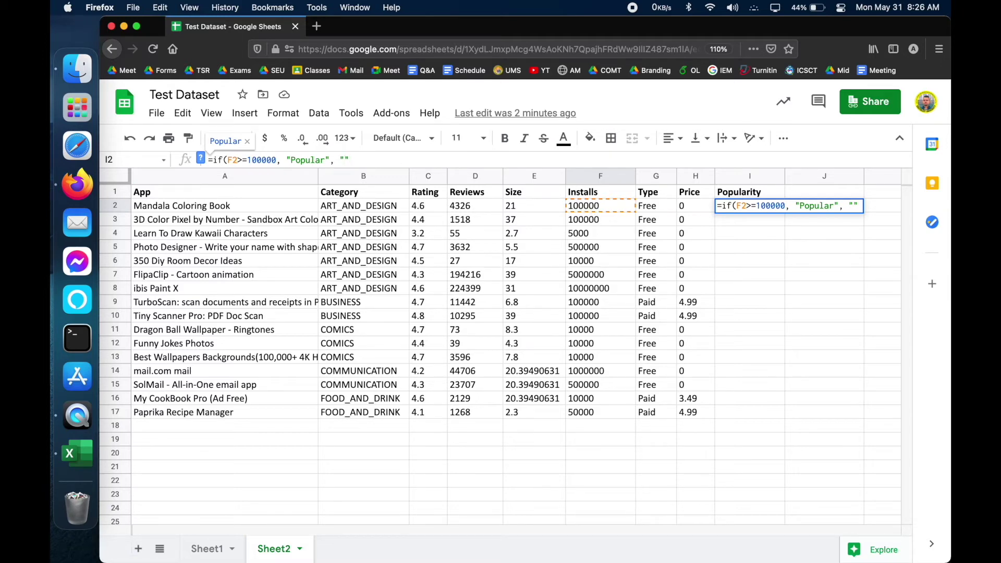
text(Un)
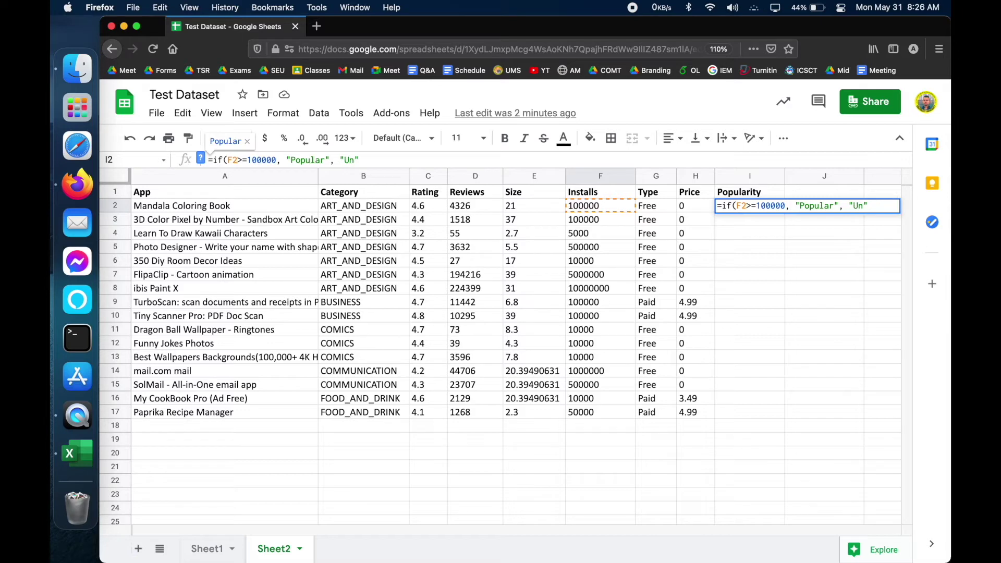
text(popular)
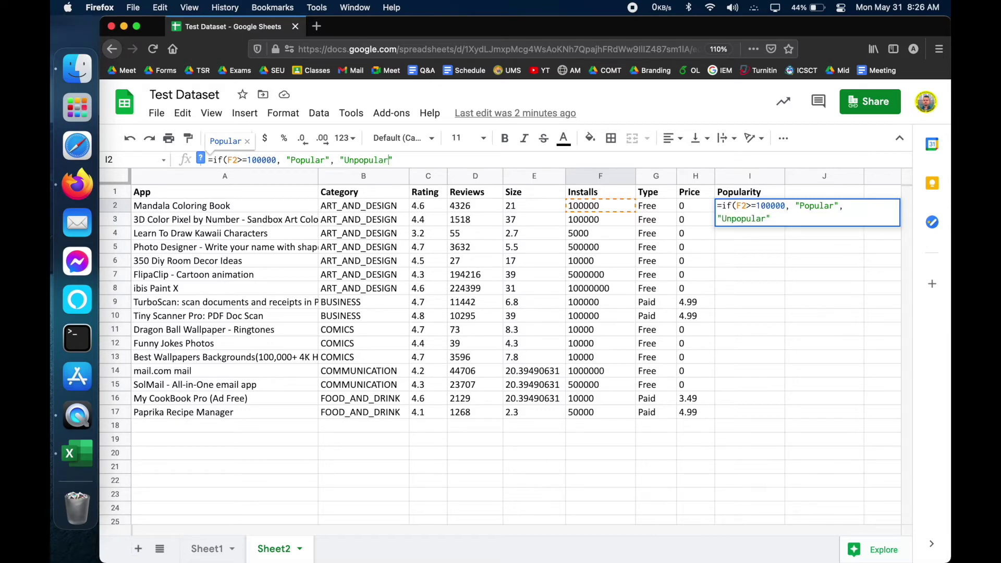
key(Return)
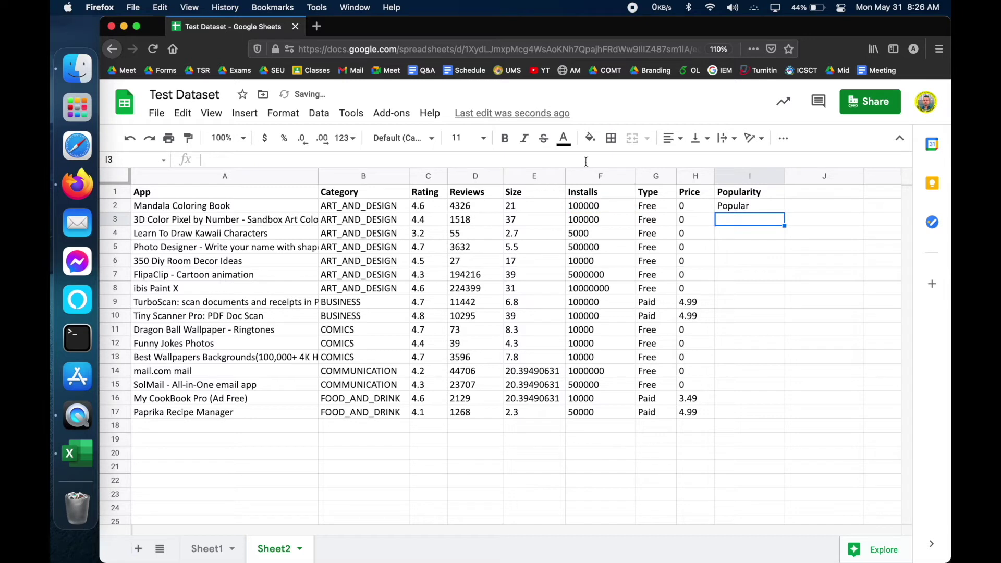
Step: Fill the IF formula from I2 down the Popularity column through I17
click(737, 208)
click(605, 206)
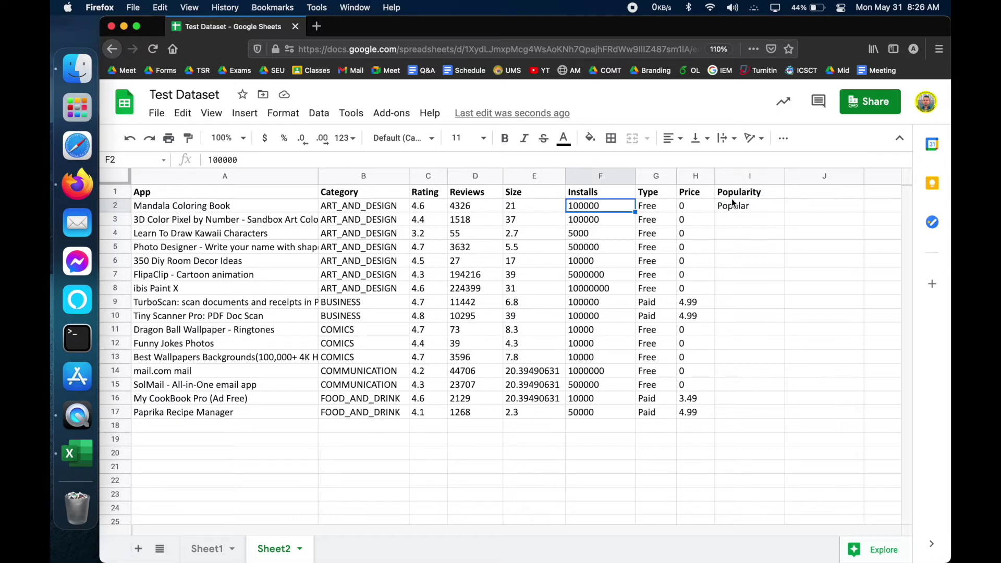
click(759, 217)
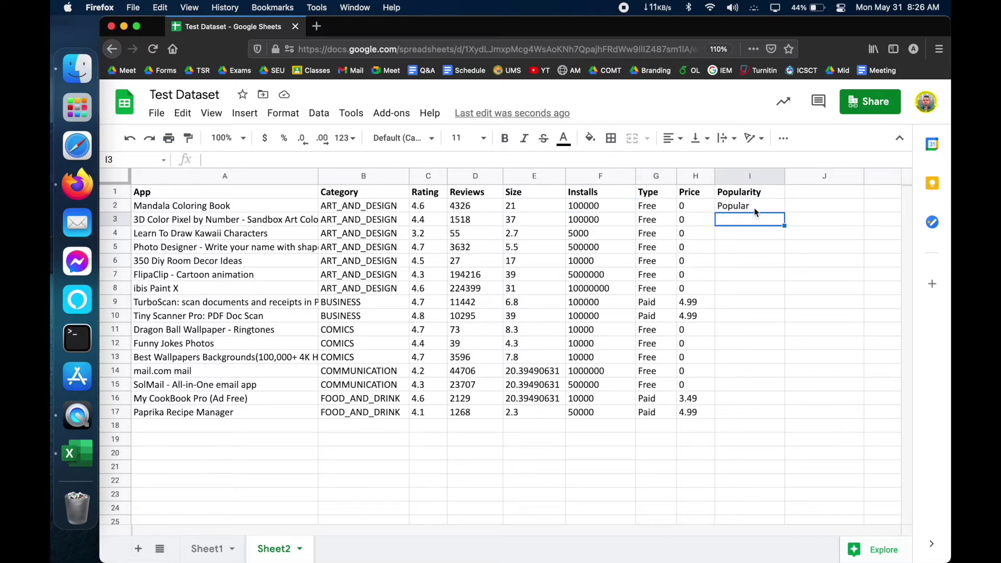
click(754, 207)
click(756, 227)
click(767, 206)
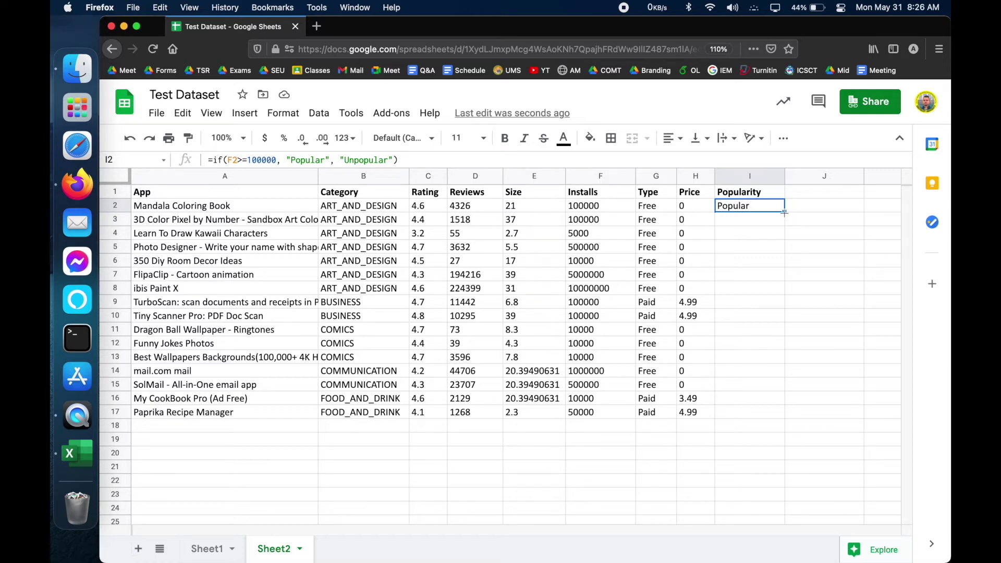
drag(785, 215, 781, 412)
drag(781, 412, 781, 405)
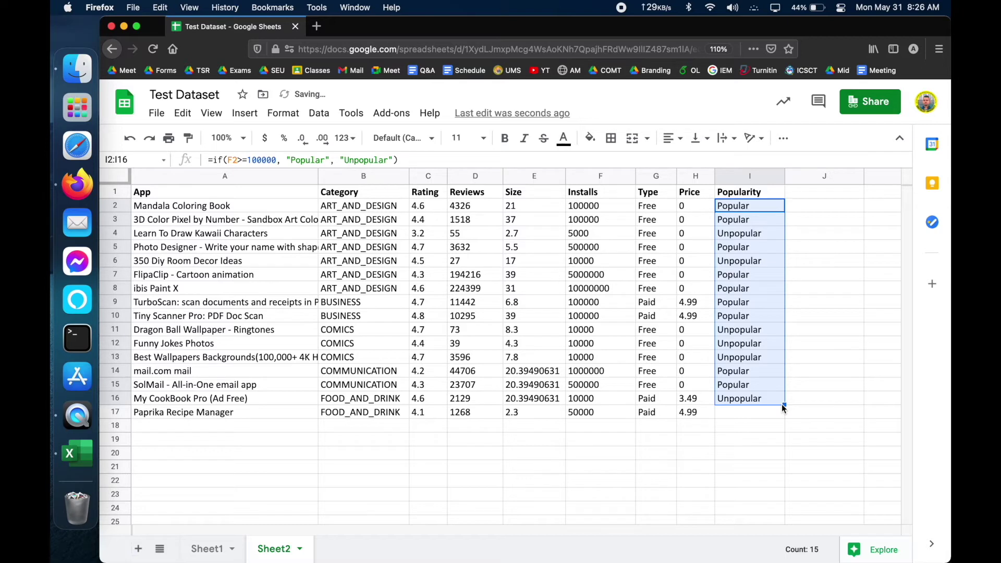
drag(782, 405, 782, 415)
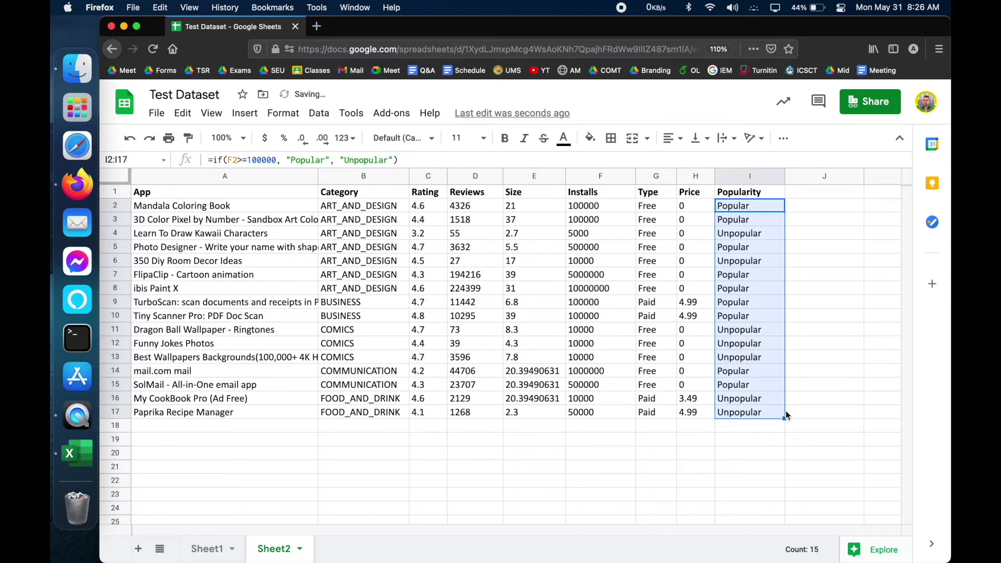
Step: Examine the filled IF formulas in I2, I3, I6 and I15 and compare their row references with the Installs column
click(742, 208)
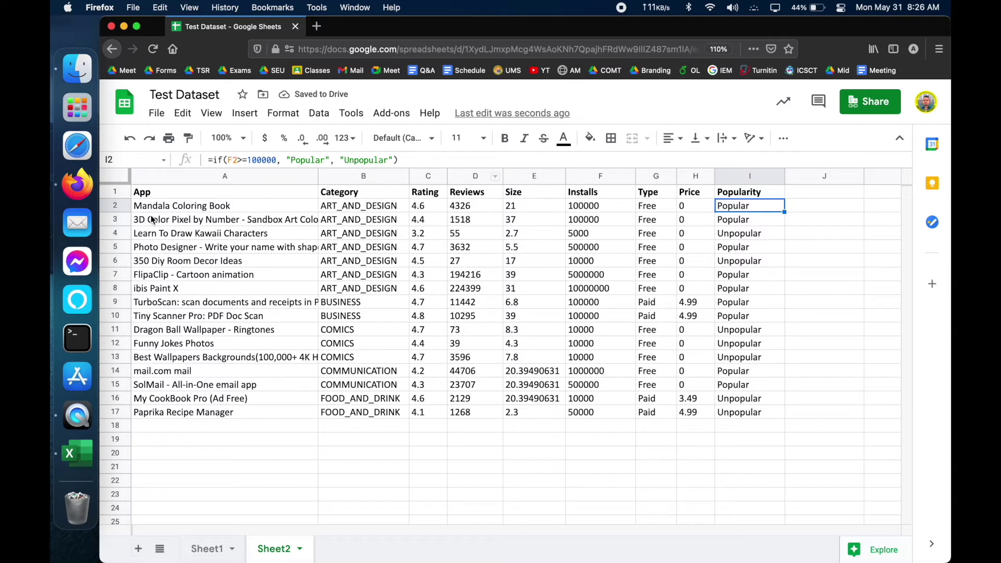
click(115, 206)
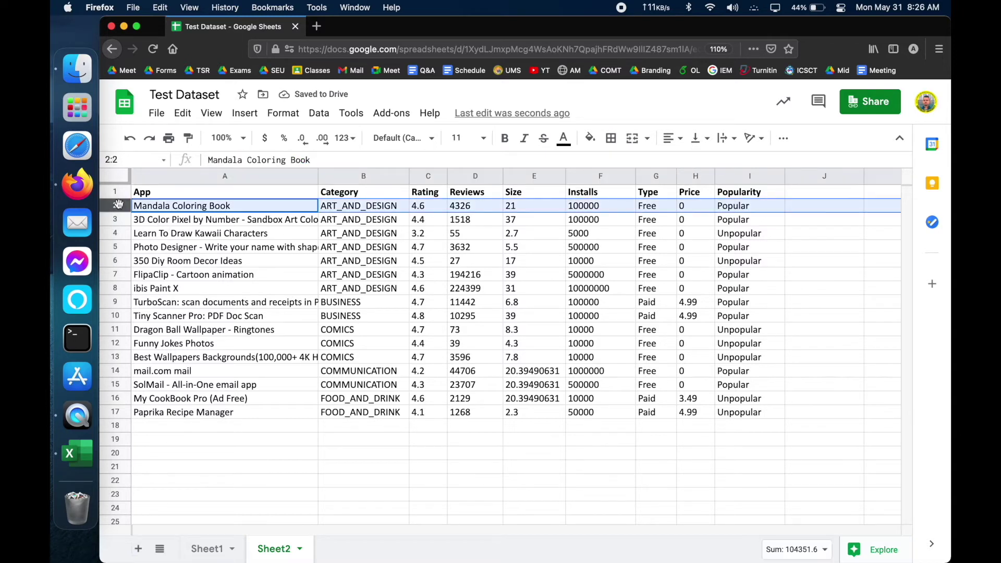
click(738, 212)
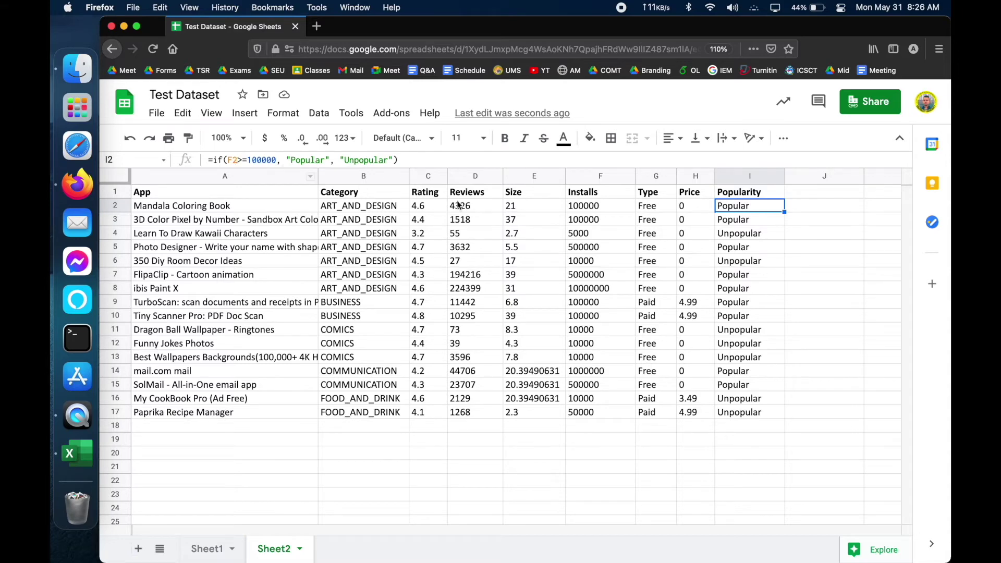
click(765, 223)
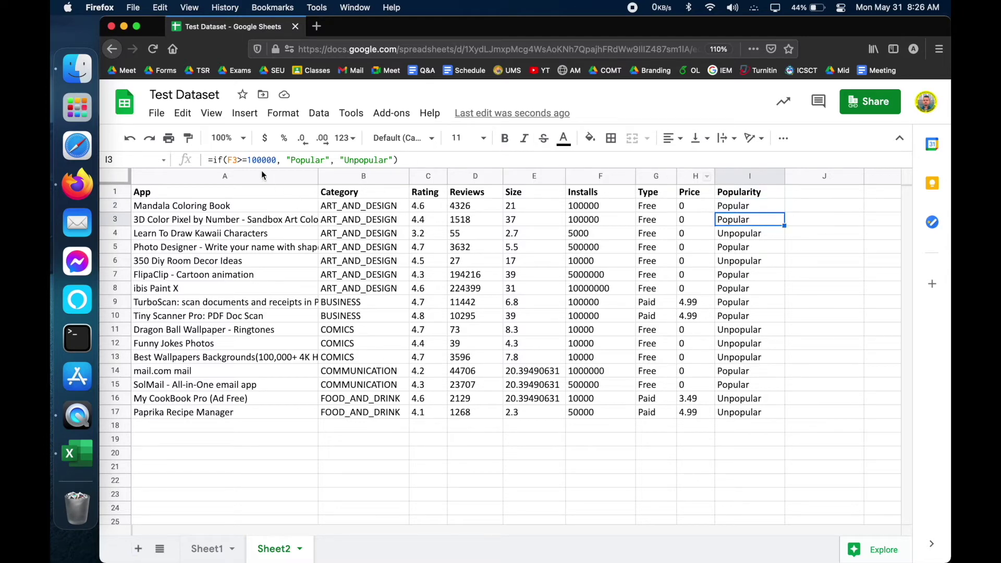
click(237, 161)
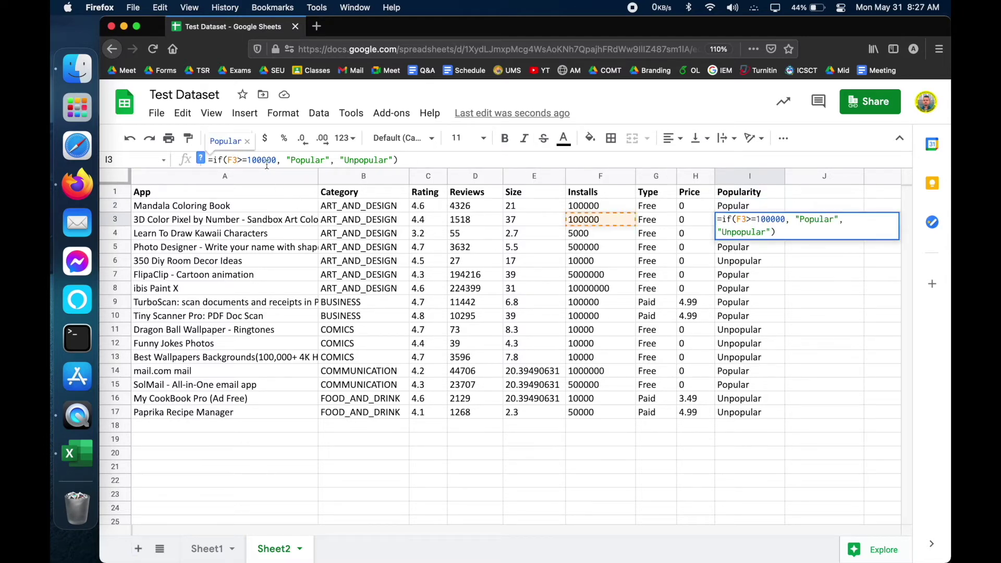
click(739, 262)
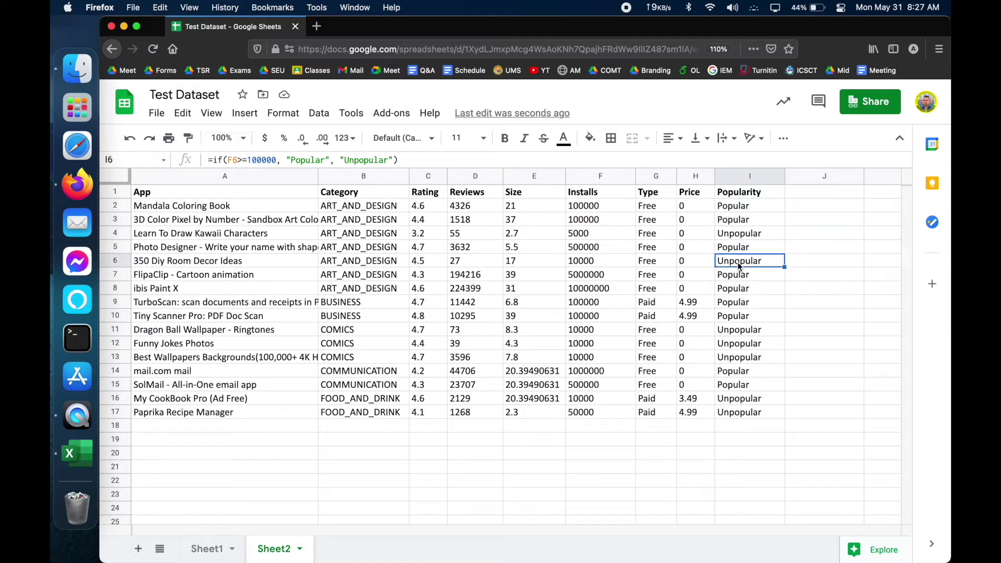
click(610, 259)
click(769, 261)
click(233, 157)
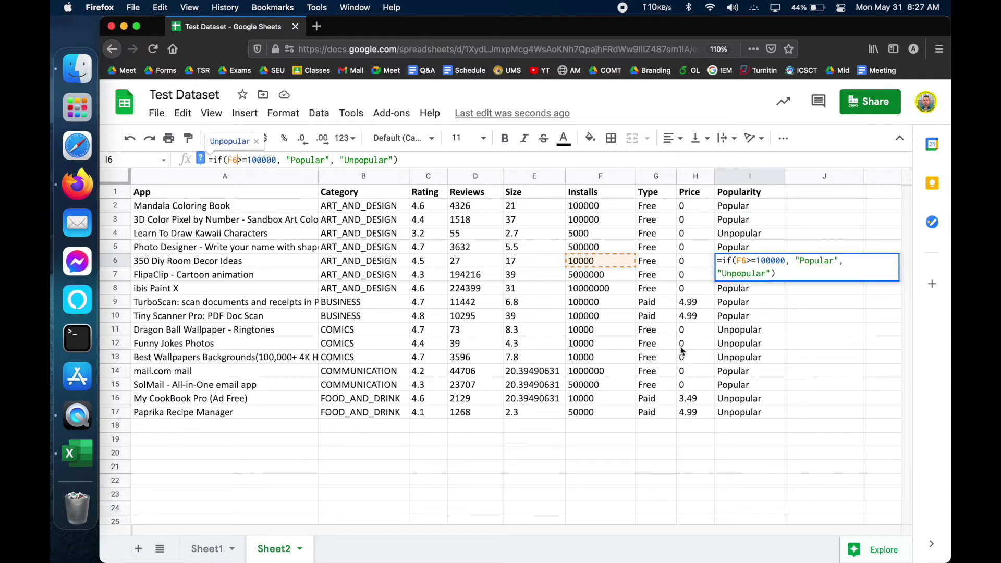
click(731, 392)
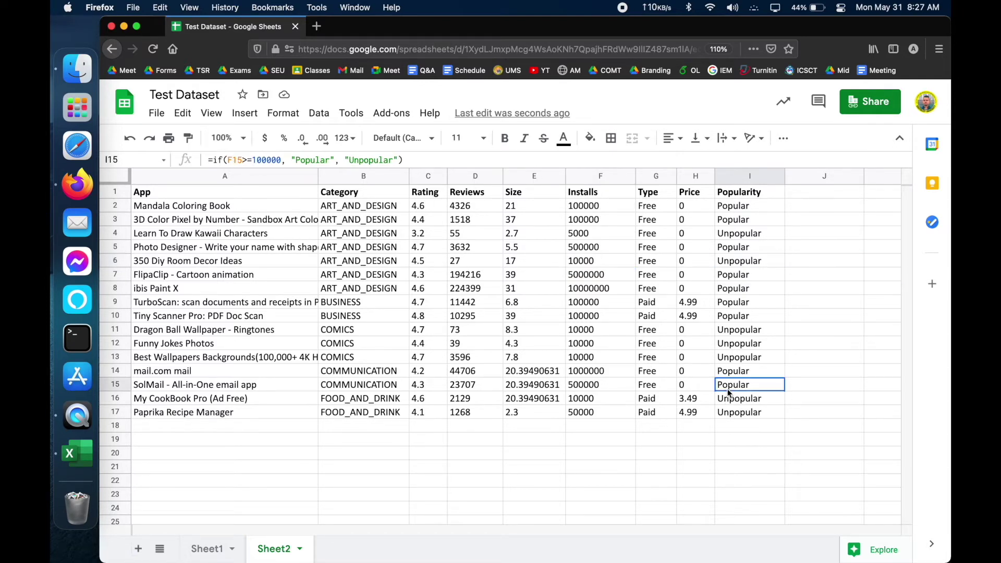
Step: Clear the filled Popularity formulas from I3 through I17, keeping only the formula in I2
click(758, 415)
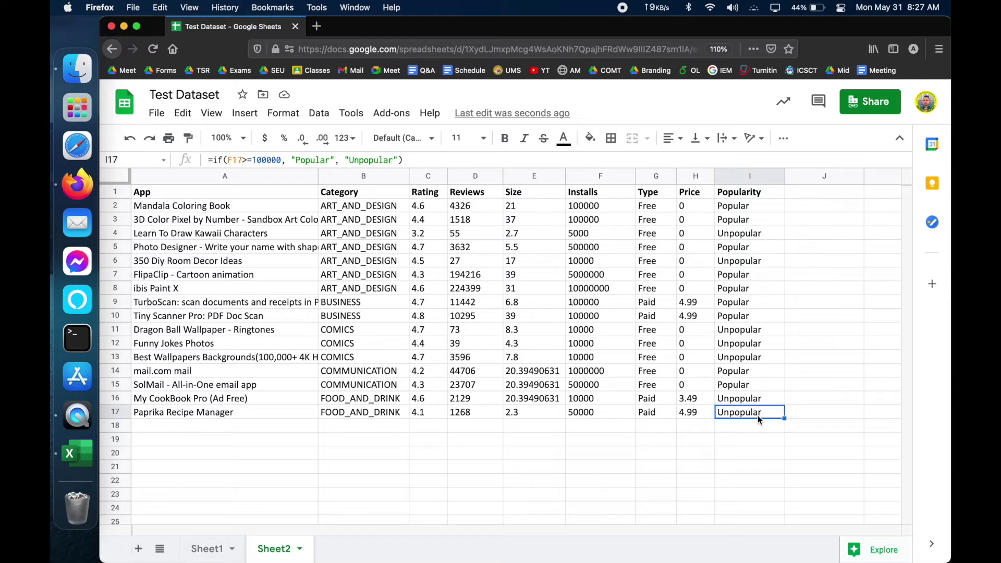
click(435, 156)
key(super+a)
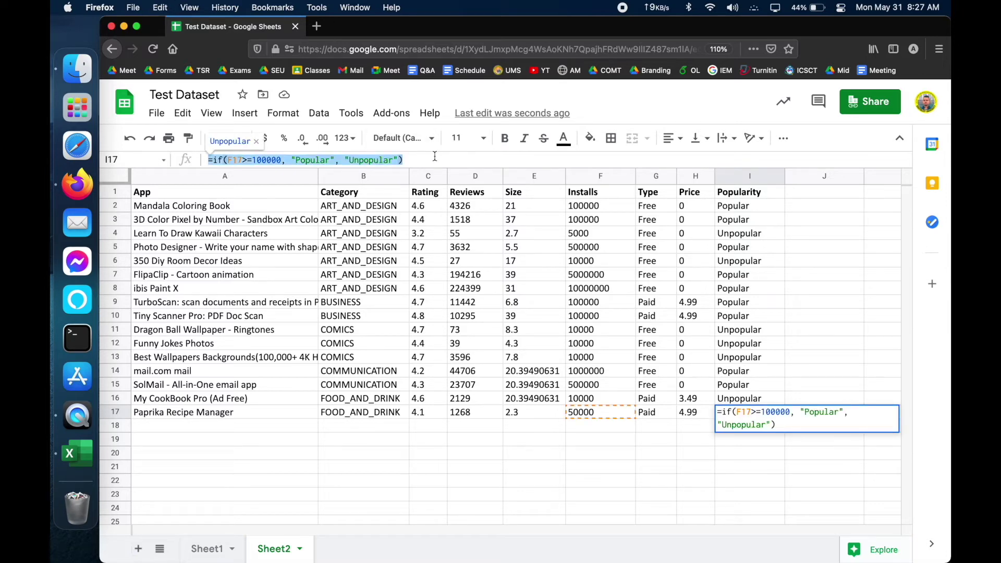
key(BackSpace)
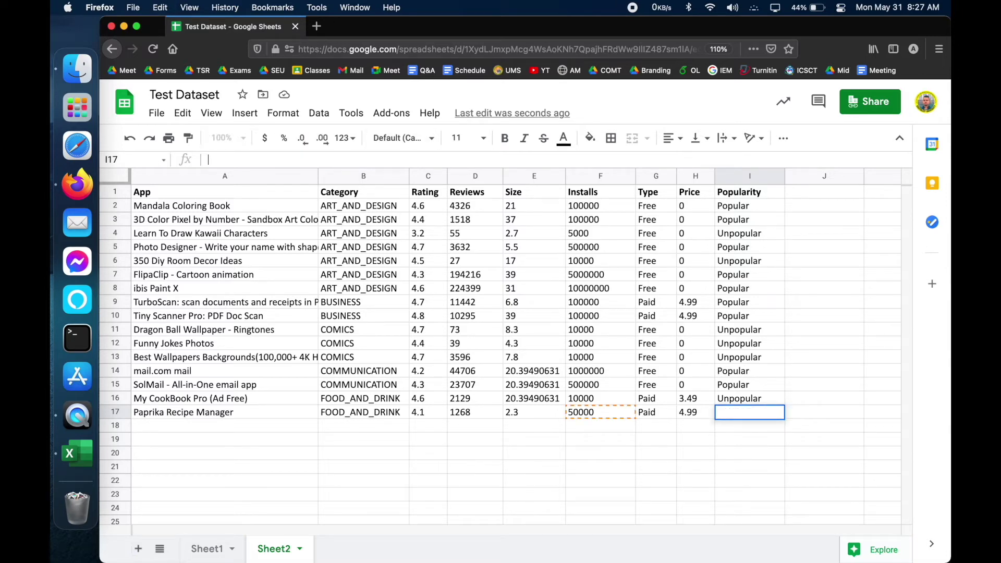
click(738, 208)
click(747, 222)
drag(747, 222, 756, 396)
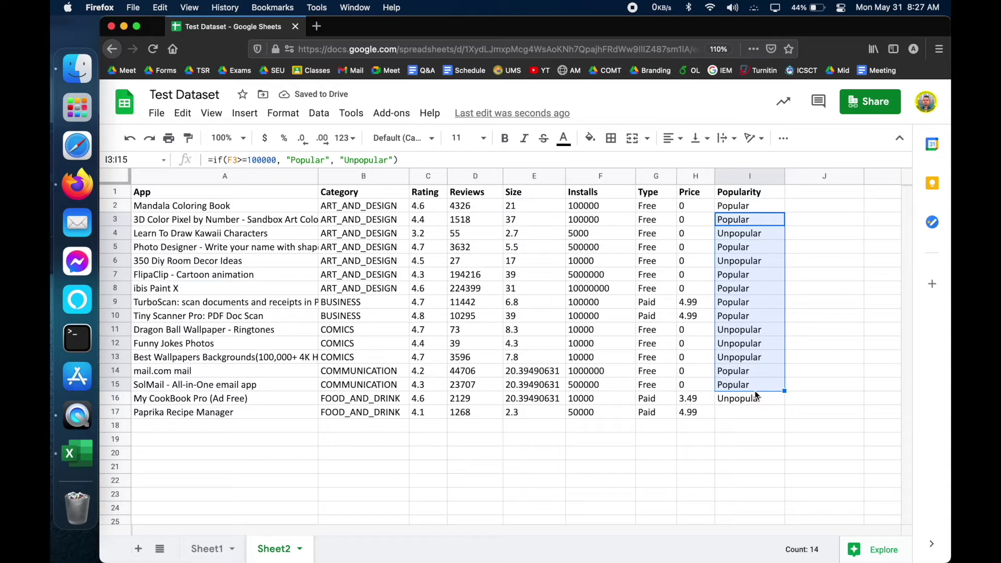
key(Delete)
click(737, 399)
key(Delete)
Step: Replace the formula in I2 with a new IF formula that starts with the condition f2>=1000000
click(750, 203)
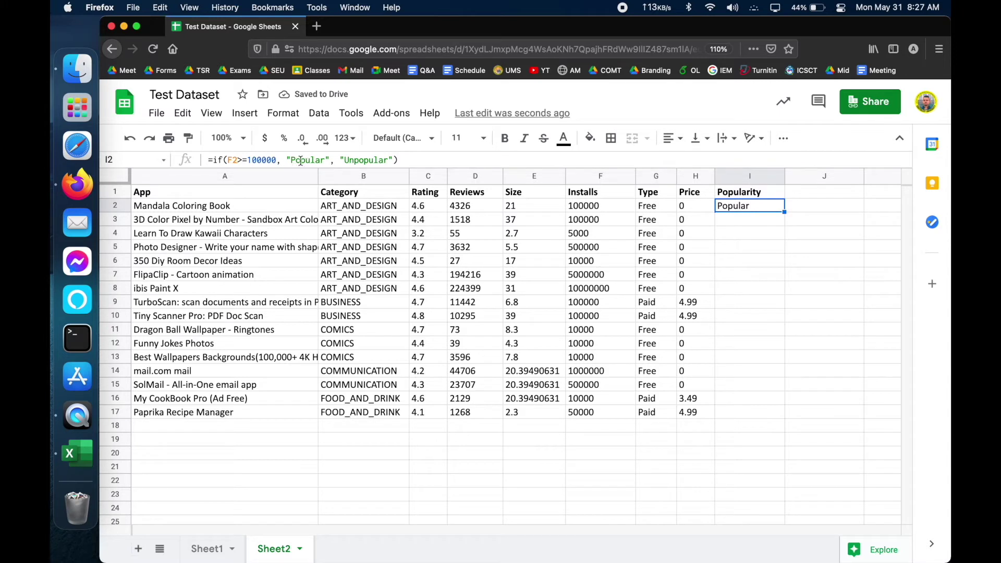
click(366, 160)
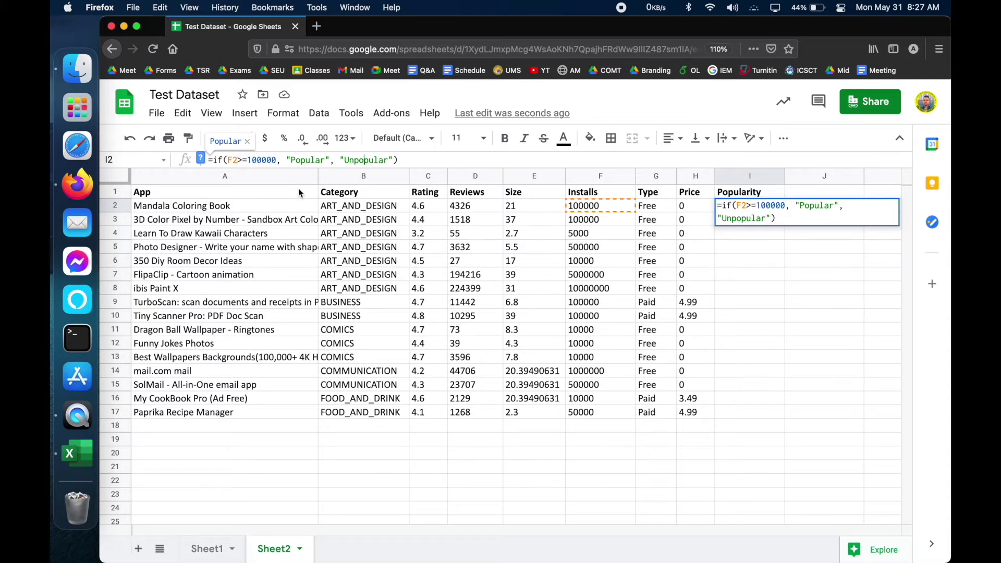
click(412, 160)
key(super+a)
key(BackSpace)
text(=if()
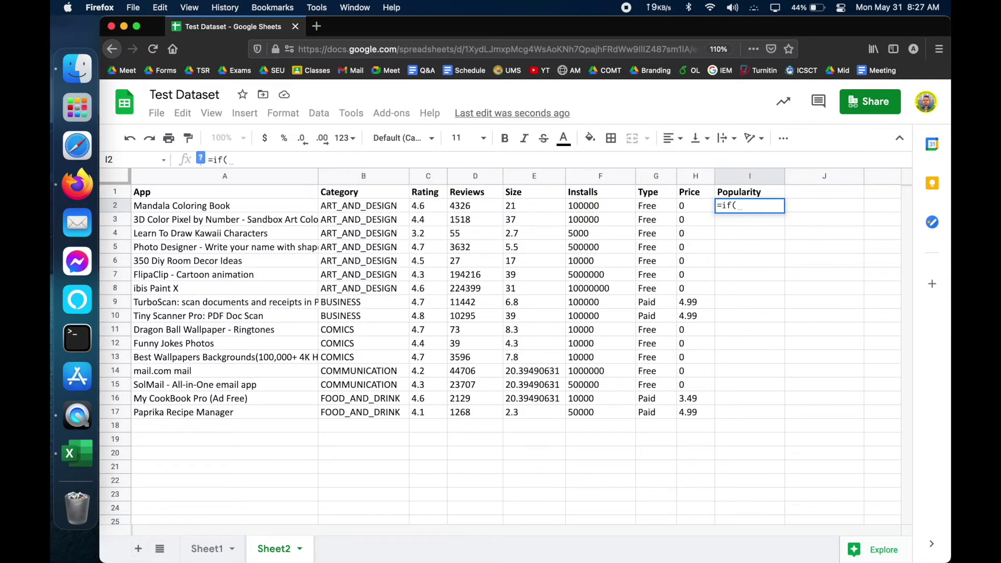
text(f2)
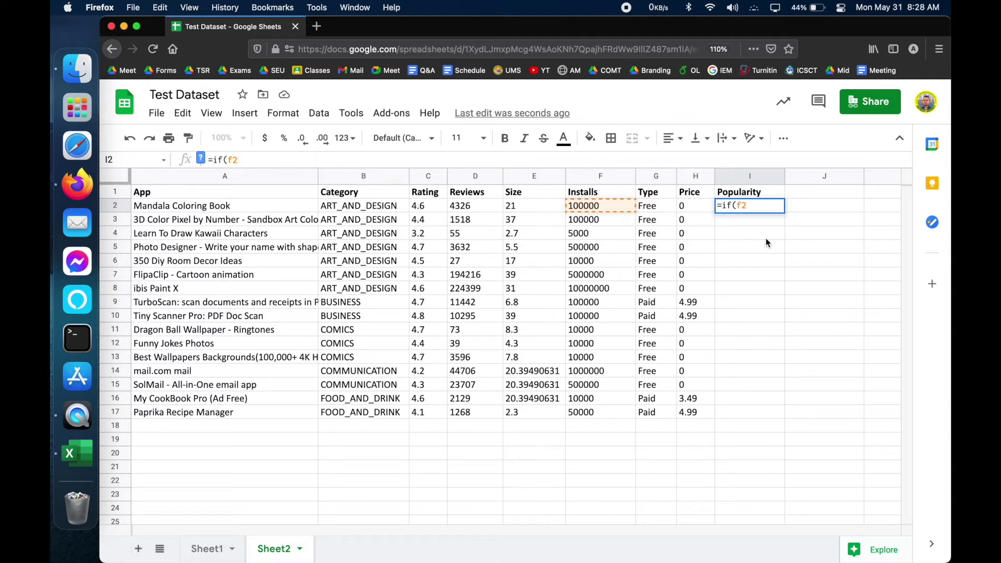
text(>)
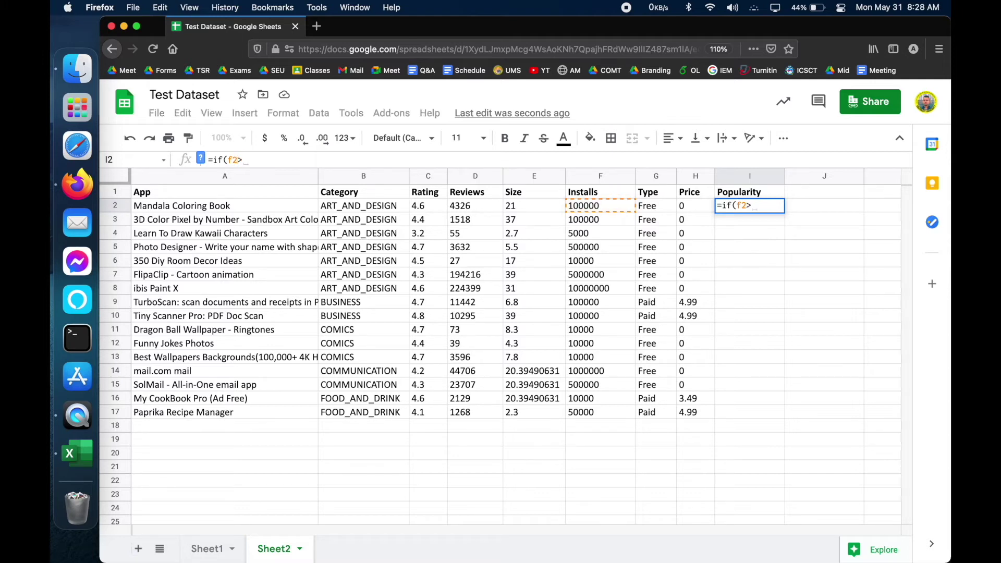
text(=1000000)
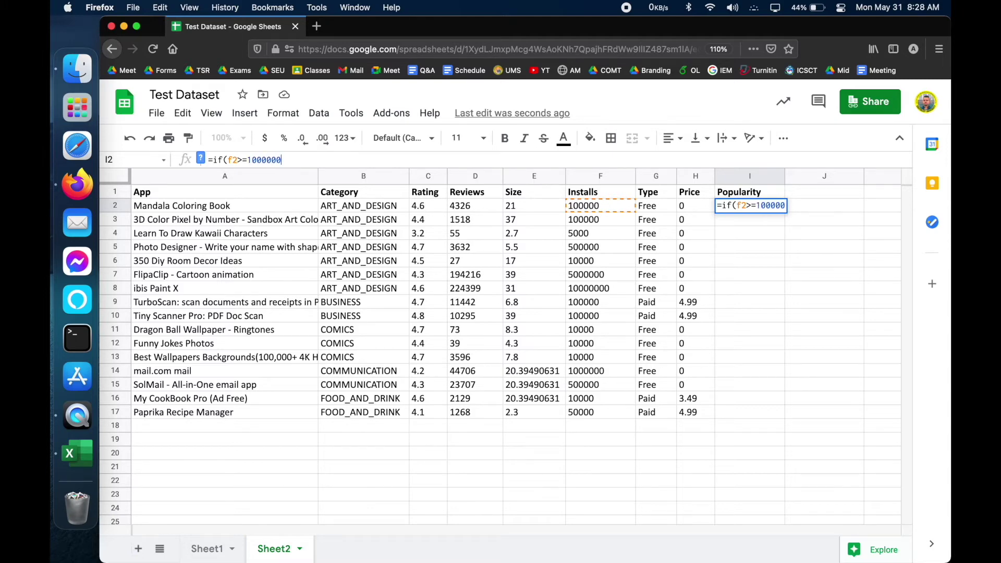
Step: Set "Extremely Popular" as the true result of the f2>=1000000 IF formula in cell I2
text(, "")
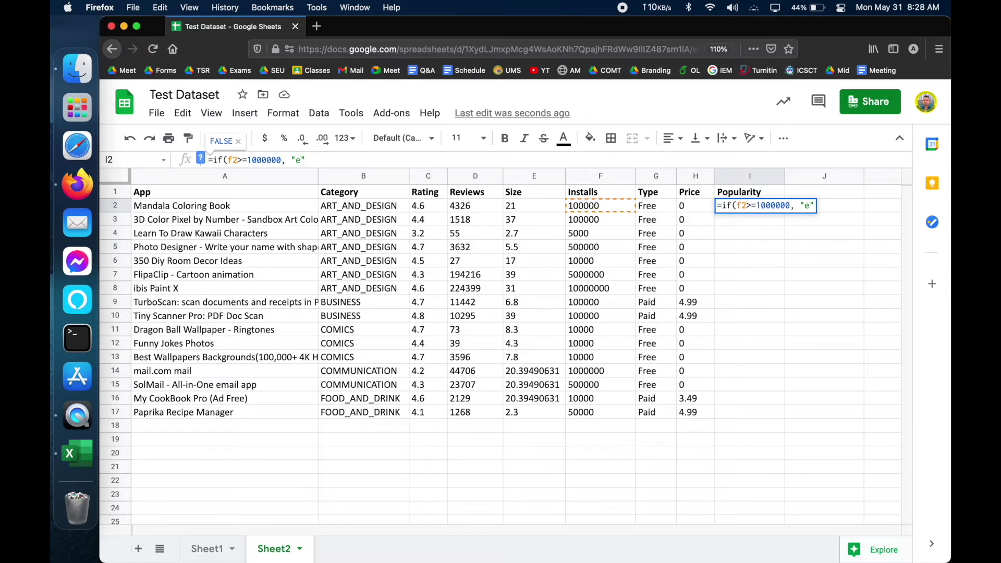
text(Ex)
text(tremely P)
text(opular)
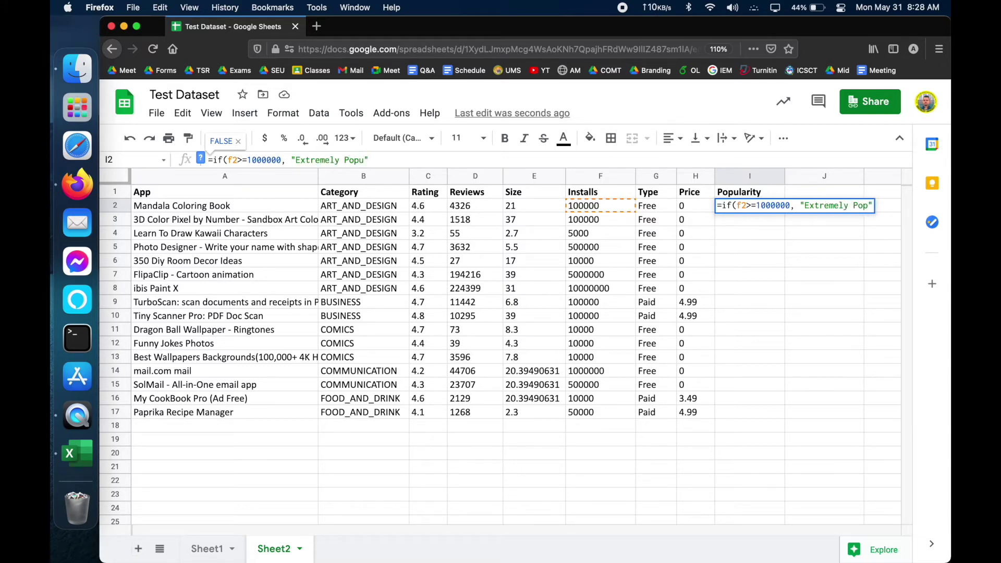
Step: Start a nested IF function as the false argument of the formula in I2
text(, if)
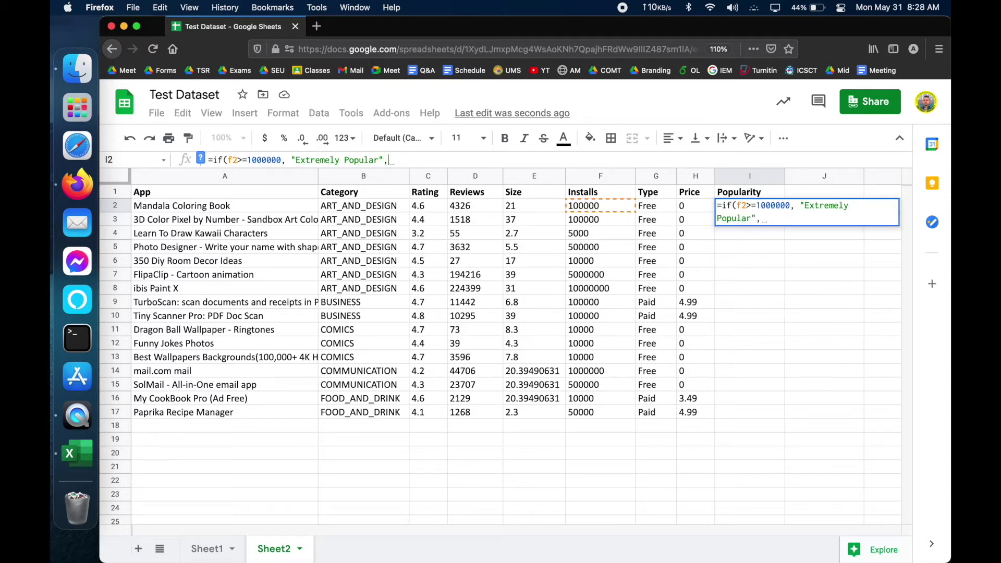
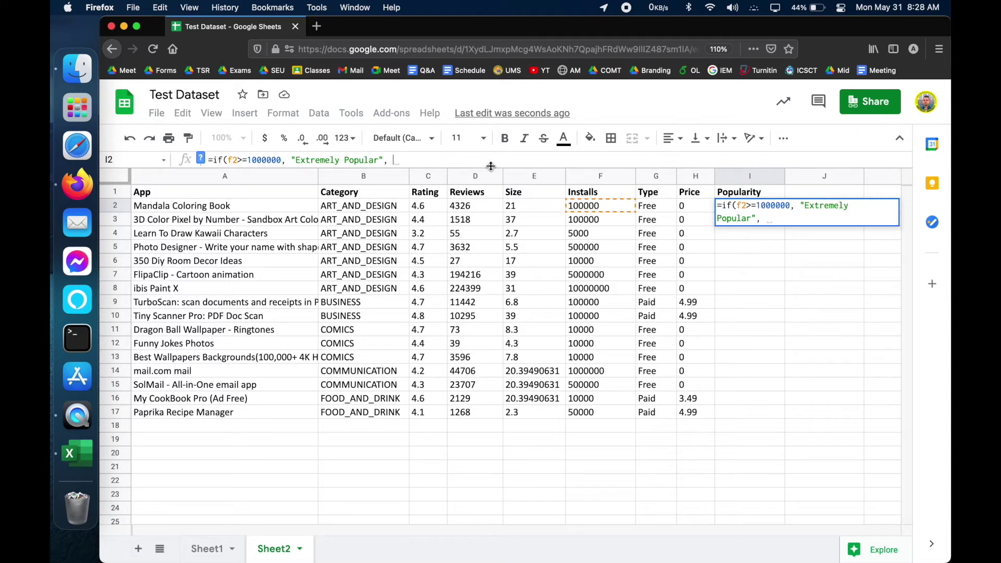
text(i)
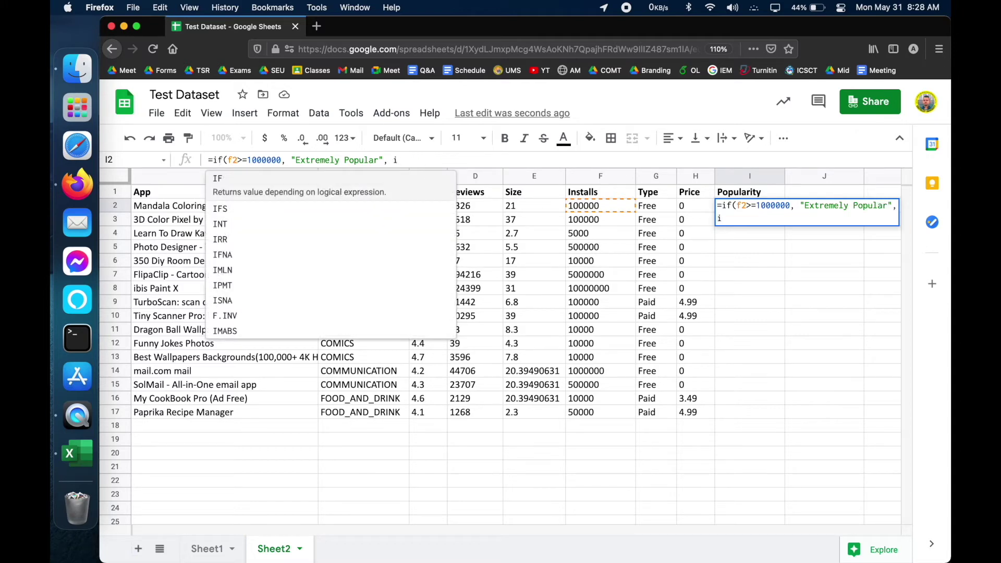
text(f)
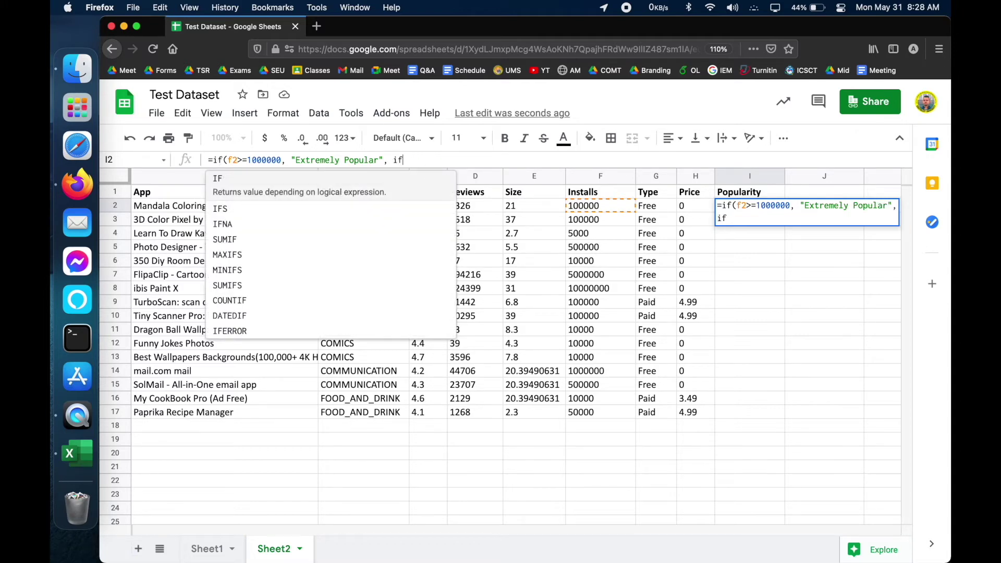
key(Escape)
text(=)
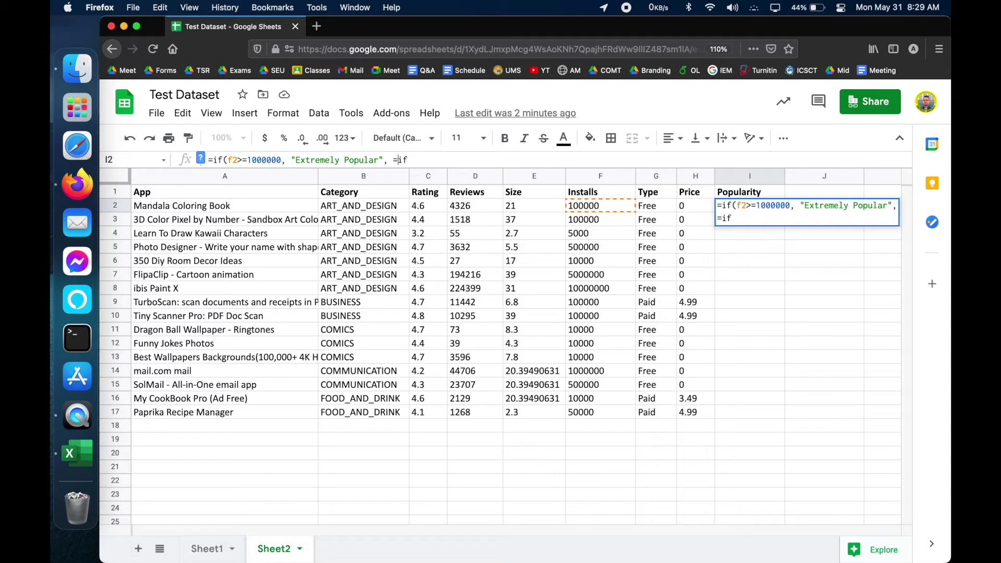
key(BackSpace)
click(404, 160)
text(()
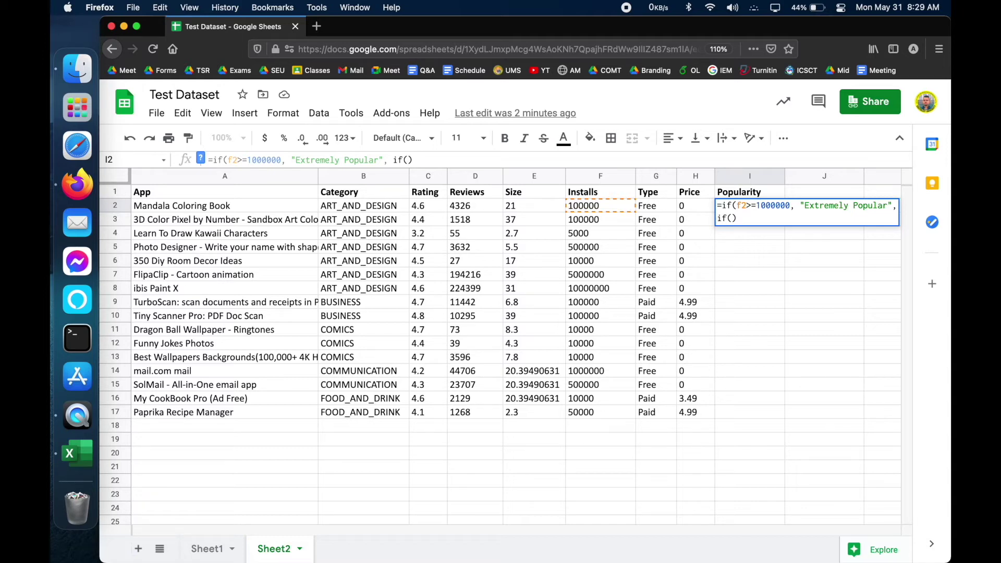
Step: Make the nested IF test f2>=100000 and return "Popular" when true
text(f2)
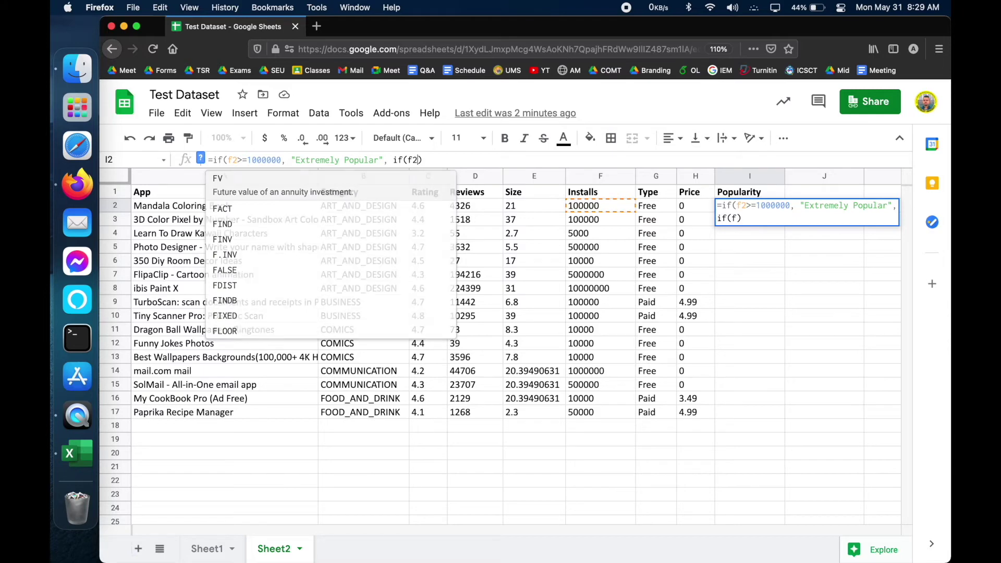
text(>=)
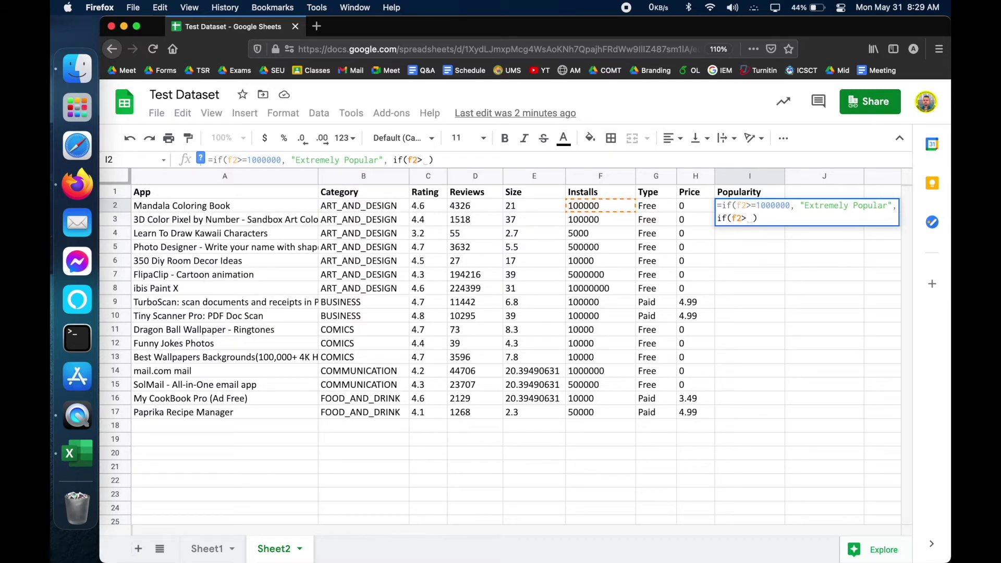
text(10000)
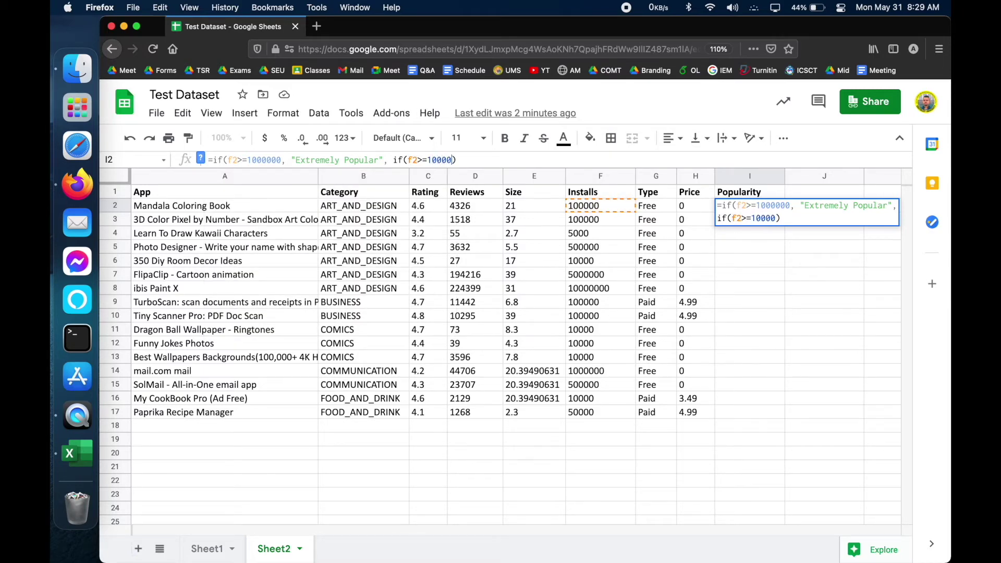
text(0, "P)
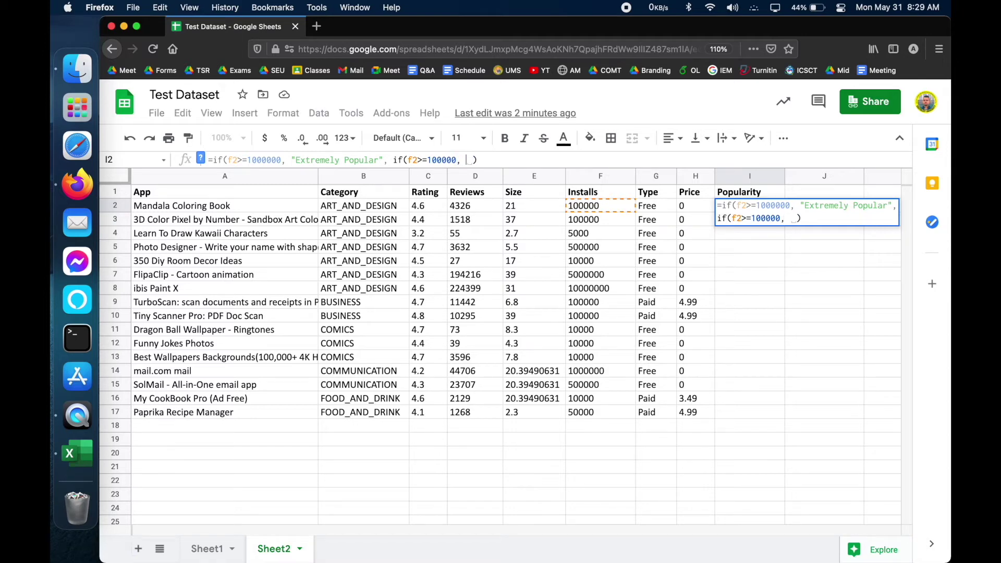
text(opular")
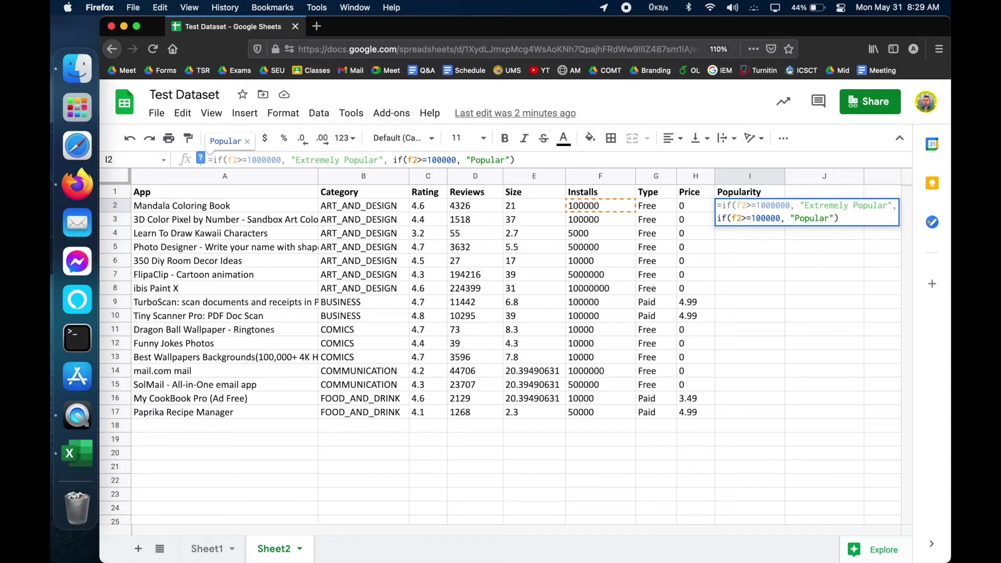
Step: Add "Unpopular" as the nested IF's false result, close both functions and commit the formula in I2
text(, )
text(Unp)
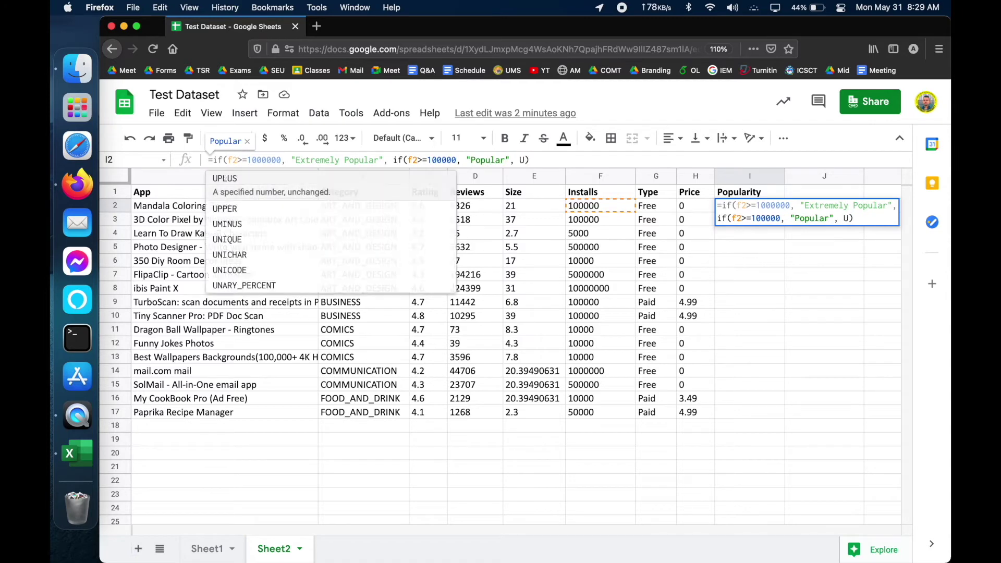
key(BackSpace)
key(BackSpace)
key(BackSpace)
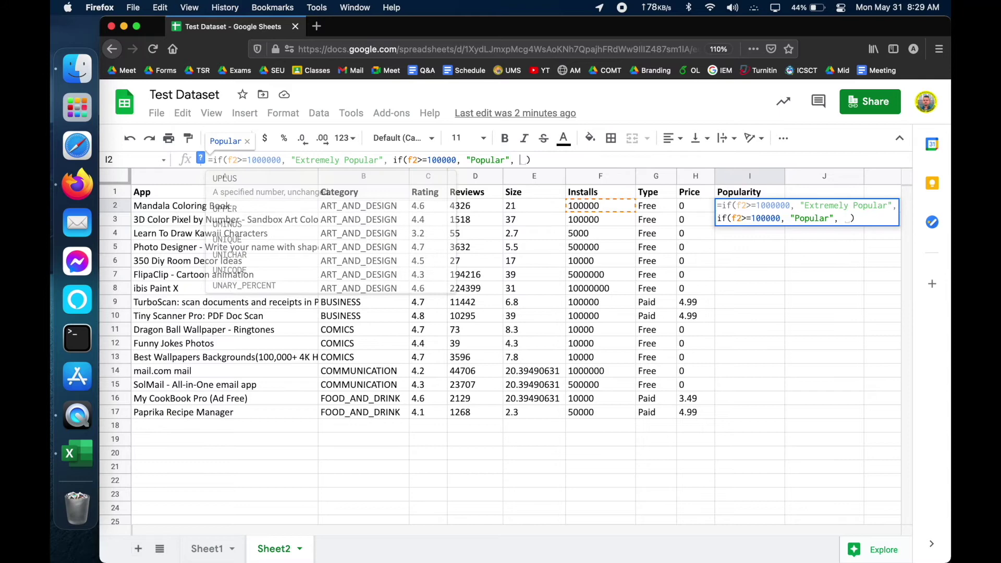
text(", "Unpo)
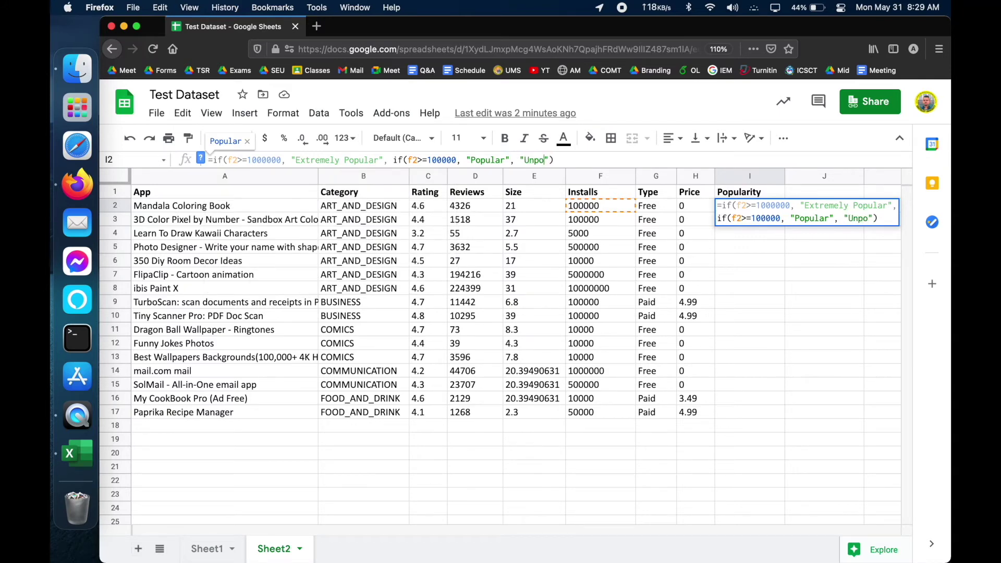
text(pular)
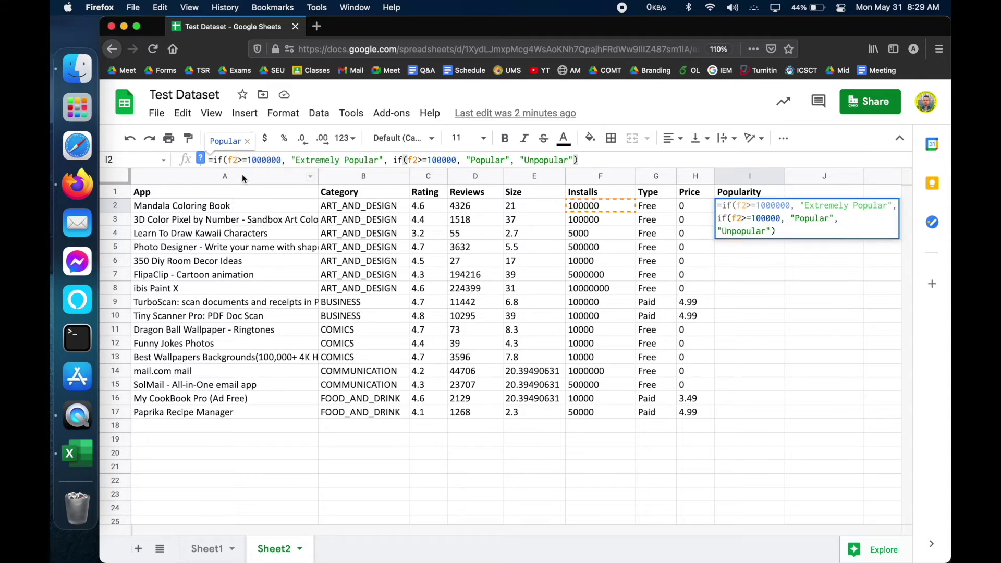
click(228, 159)
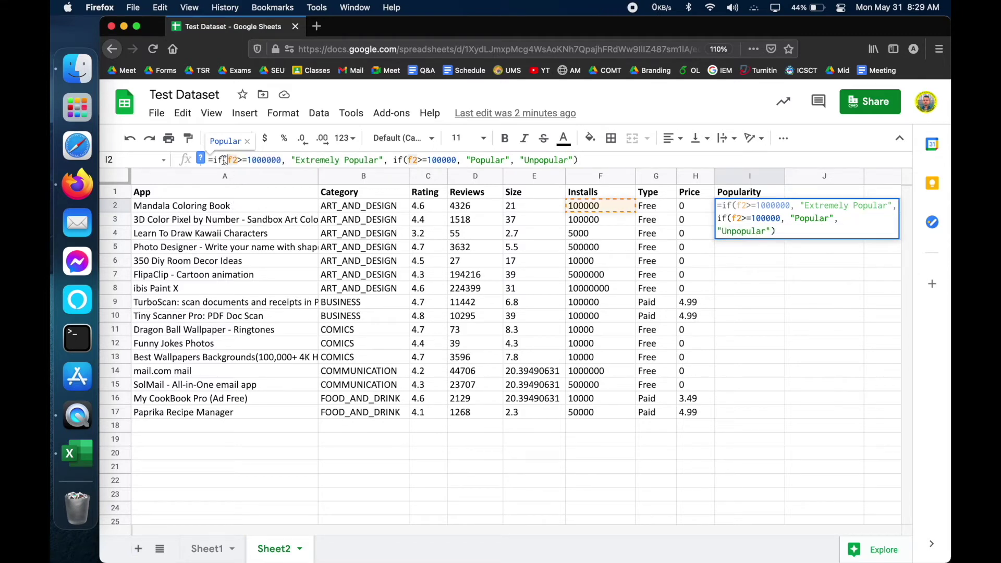
click(594, 160)
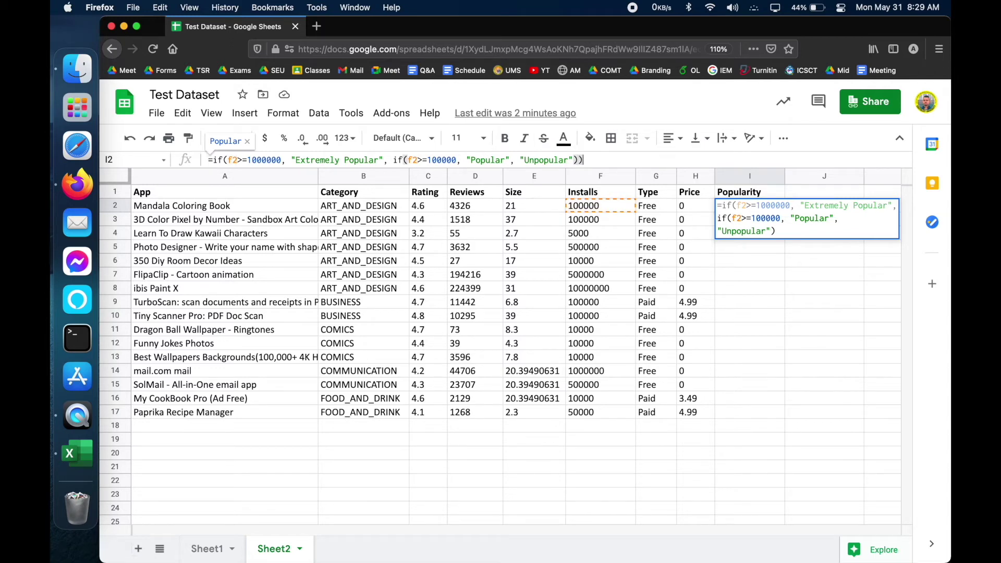
key(Return)
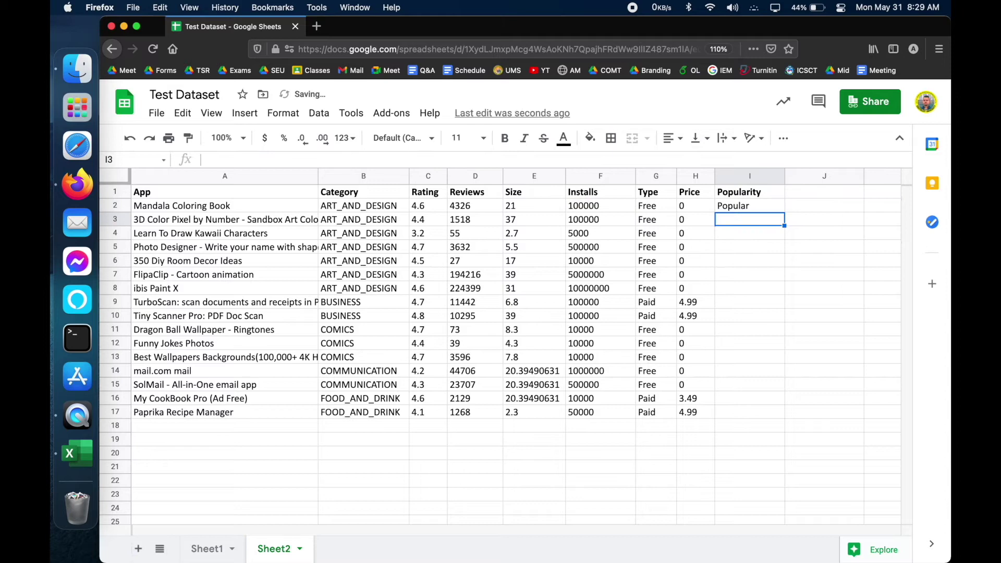
Step: Fill the Popularity formula from I2 down to I17 and widen column I to fit its longest label
click(770, 208)
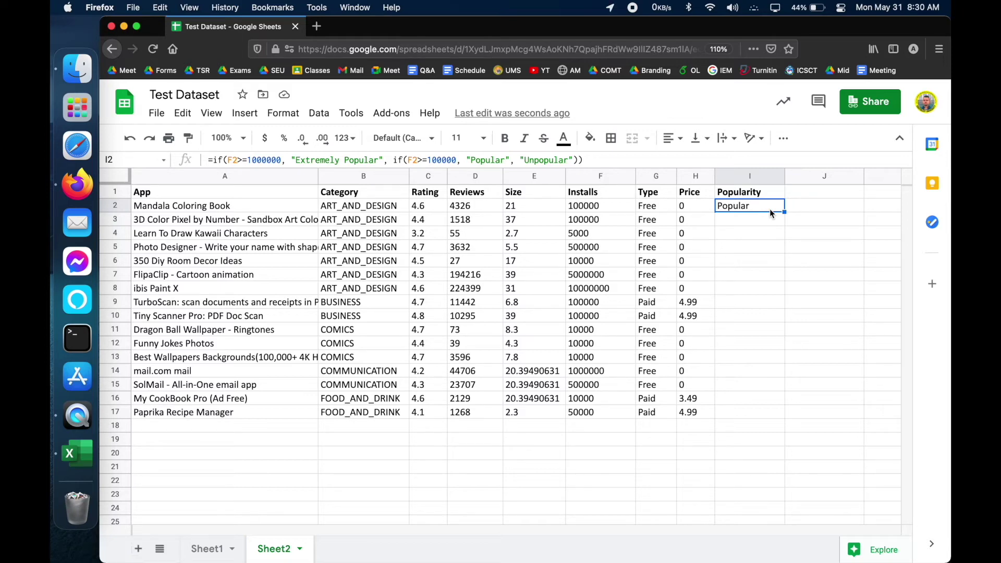
drag(786, 223, 777, 417)
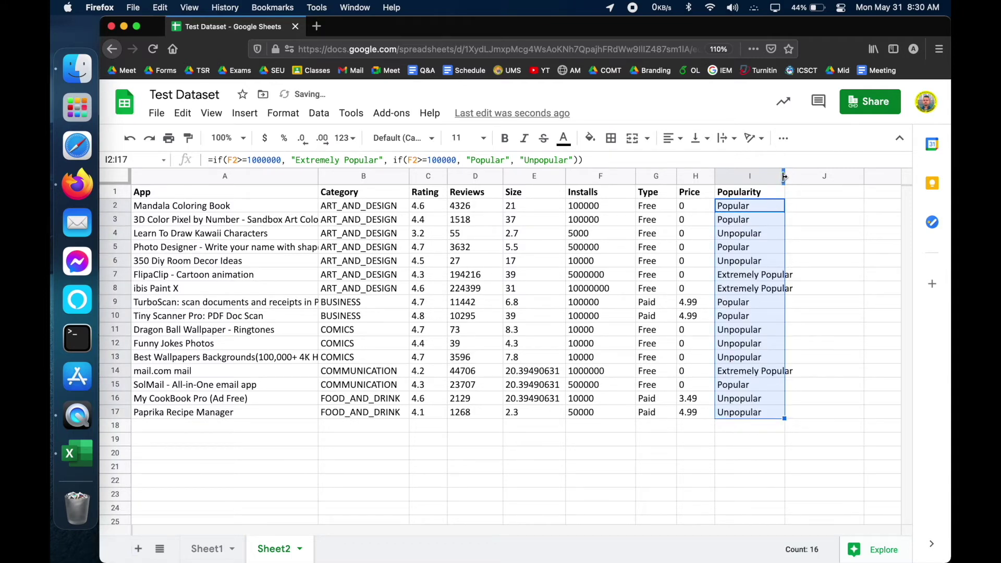
drag(786, 177, 798, 179)
click(825, 235)
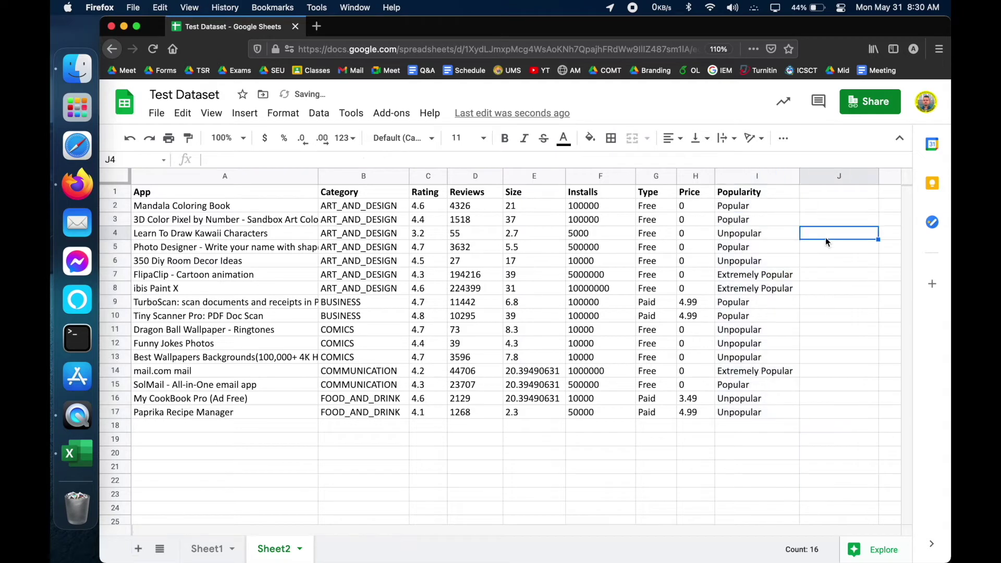
Step: Compare the Installs values with the Popularity labels in rows 2, 4 and 7 to check the nested formula
click(581, 207)
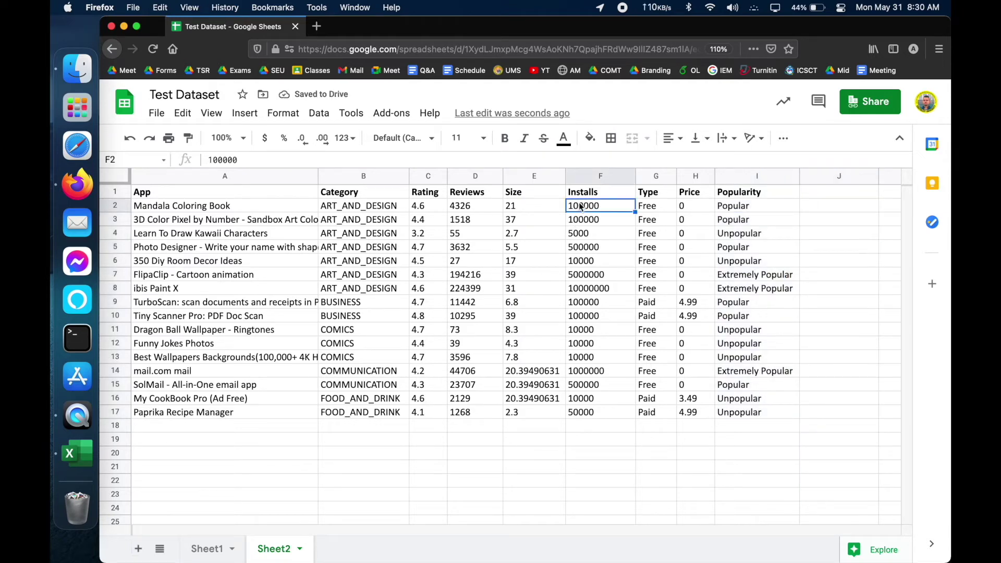
click(105, 208)
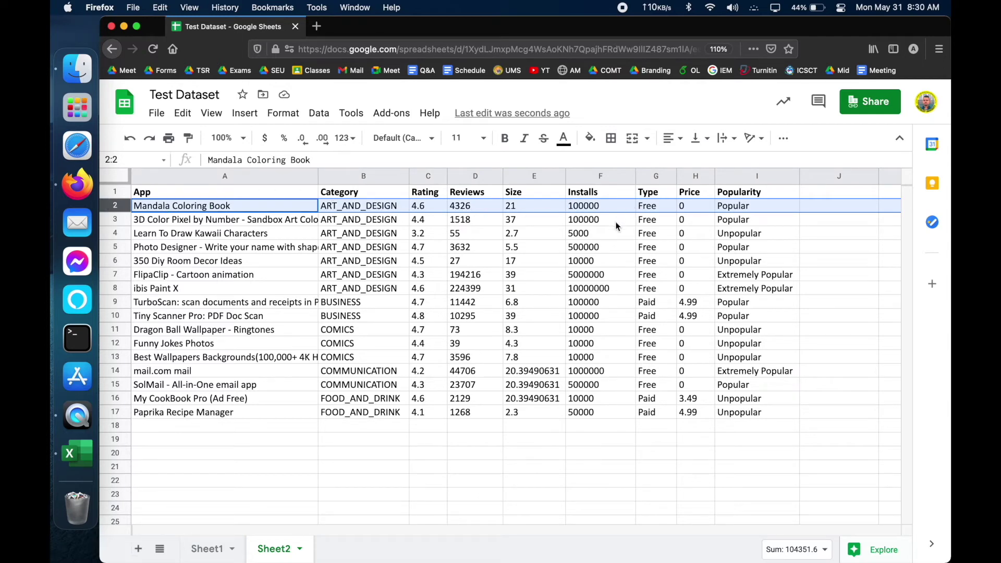
click(587, 237)
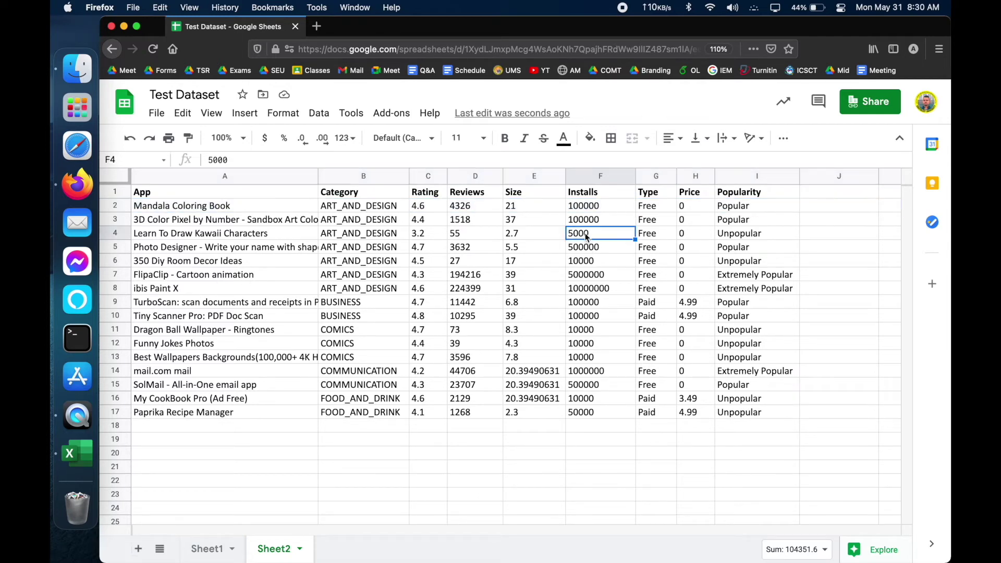
click(735, 234)
click(626, 278)
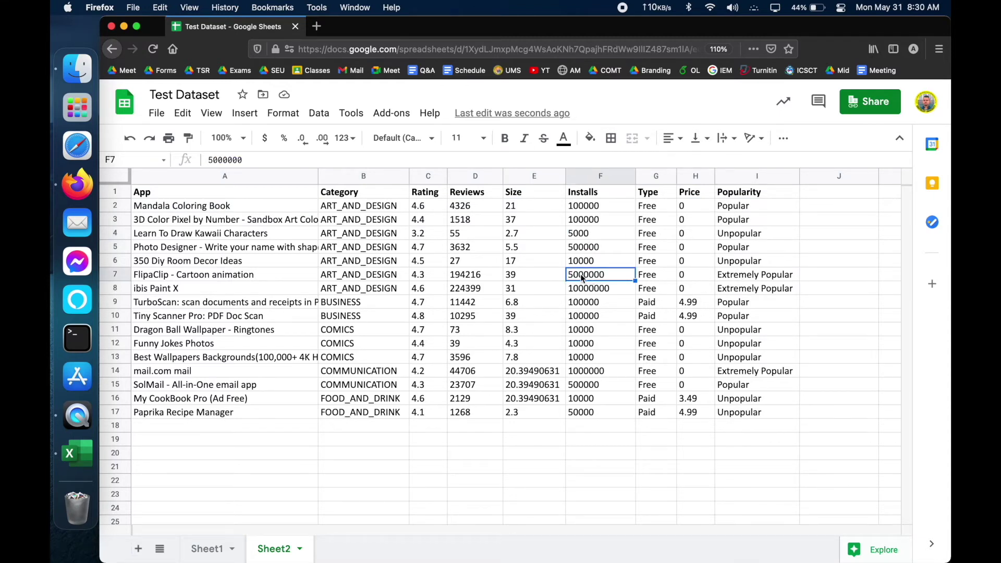
click(732, 276)
click(737, 290)
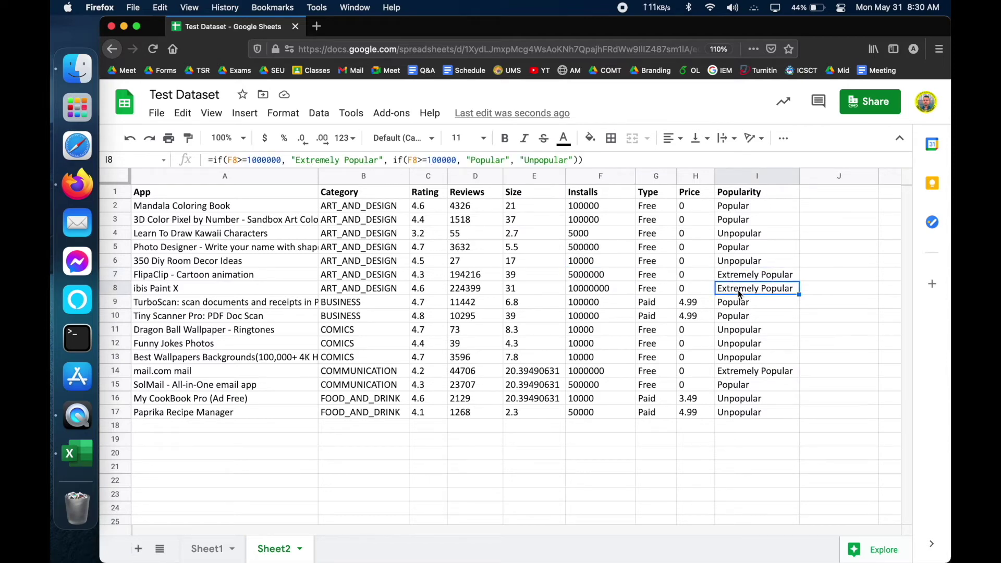
click(394, 158)
click(433, 159)
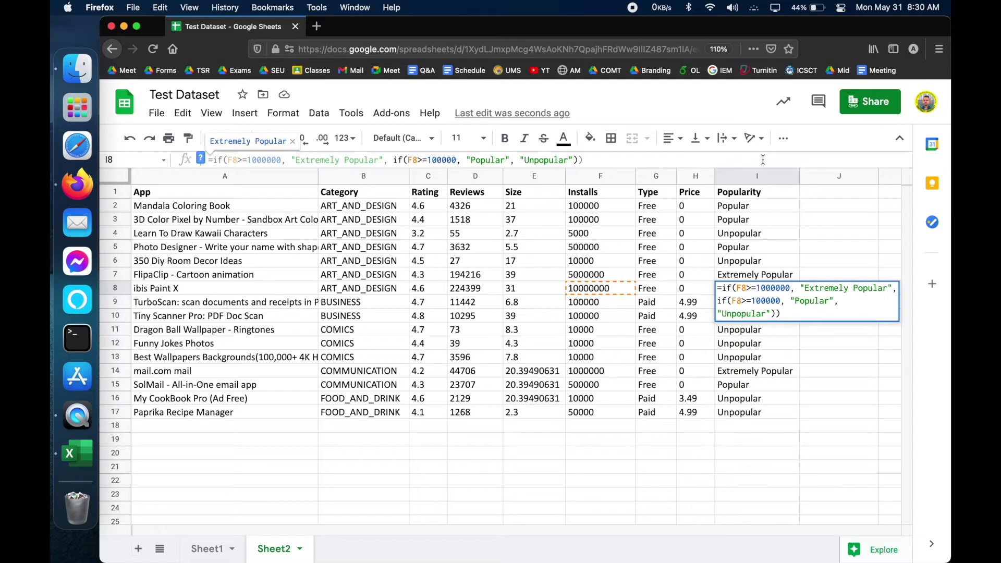
key(BackSpace)
key(BackSpace)
key(BackSpace)
key(BackSpace)
key(BackSpace)
key(BackSpace)
key(BackSpace)
key(BackSpace)
key(BackSpace)
key(BackSpace)
key(BackSpace)
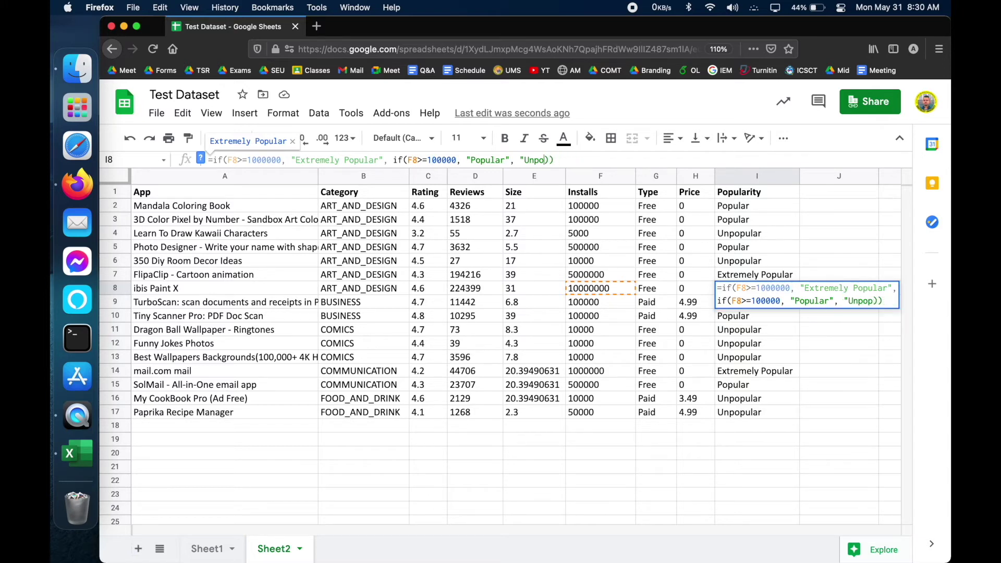
text(if)
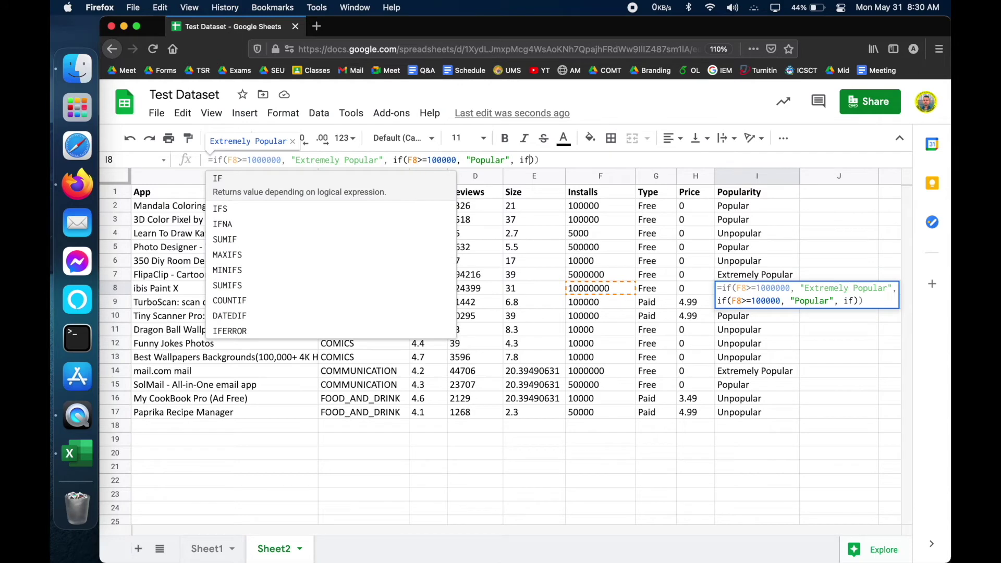
key(Escape)
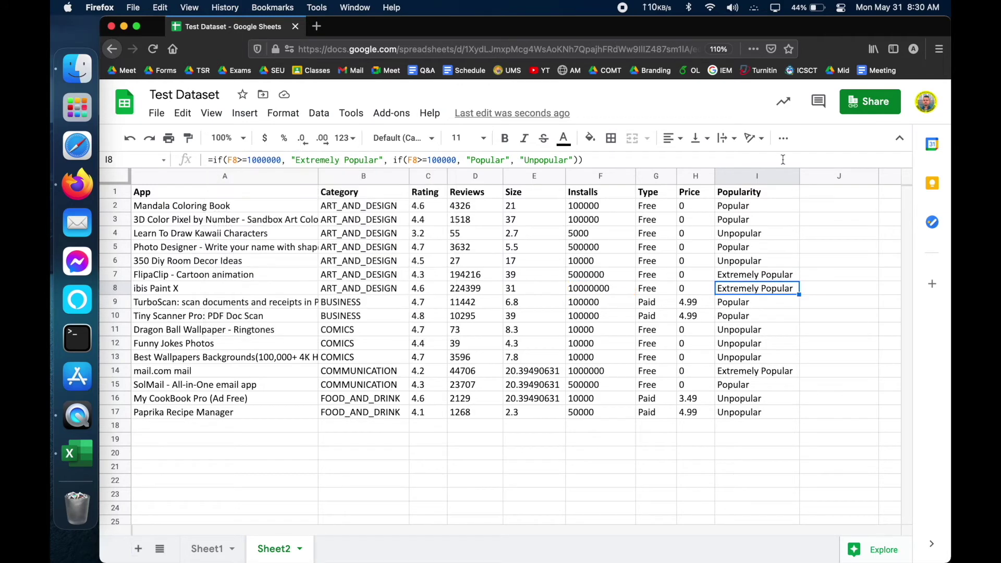
Step: Clear the filled Popularity formulas from I3:I17, keeping the one in I2
click(733, 206)
drag(741, 220, 758, 414)
key(Delete)
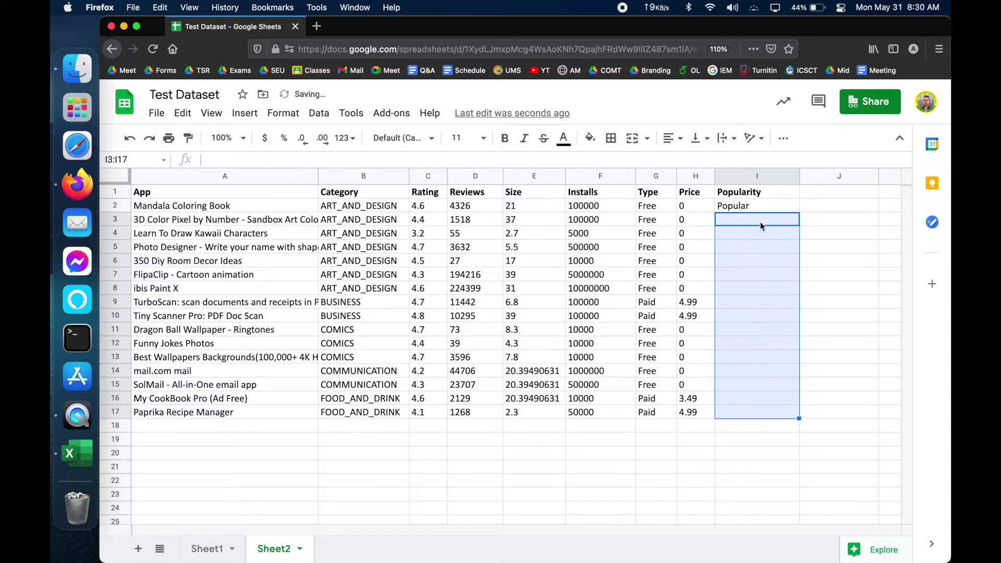
Step: Insert a third nested IF with the condition F2>=10000 before "Unpopular" in the I2 formula
click(756, 208)
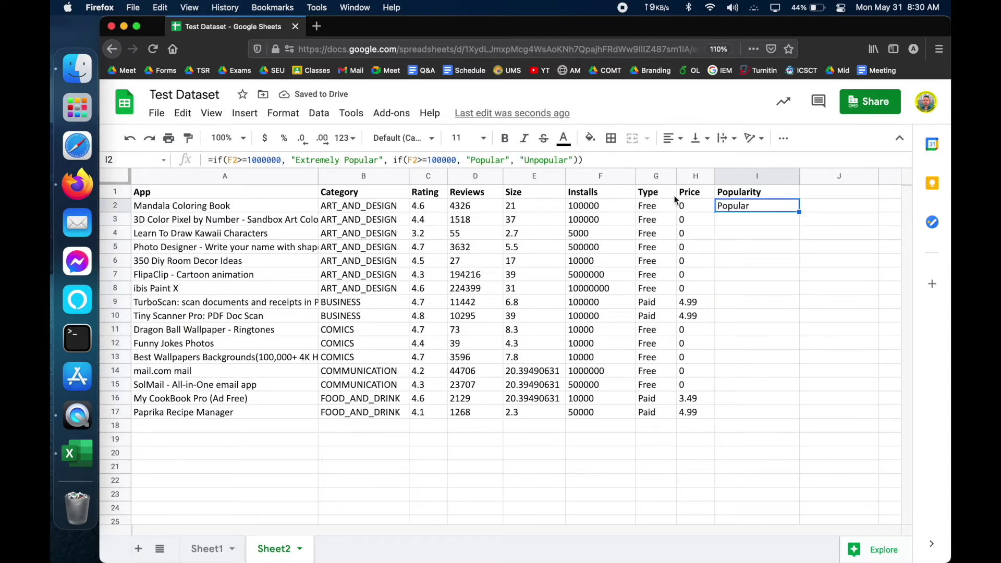
click(519, 159)
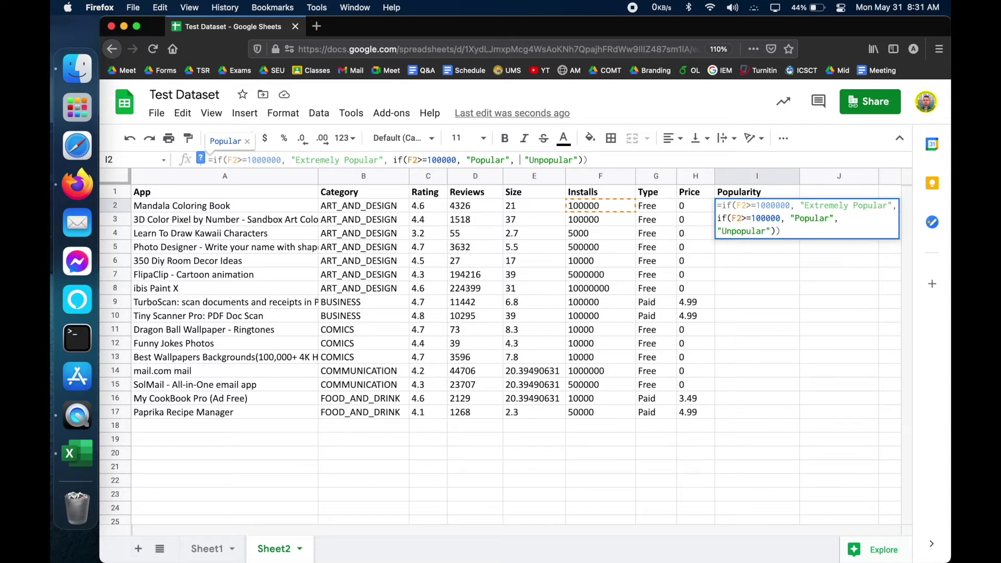
text(if )
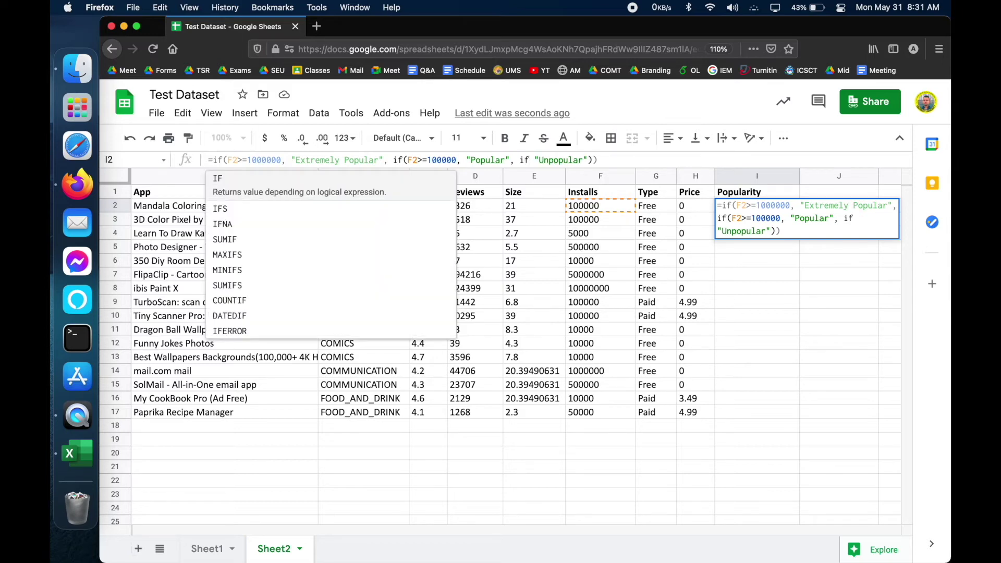
text(()
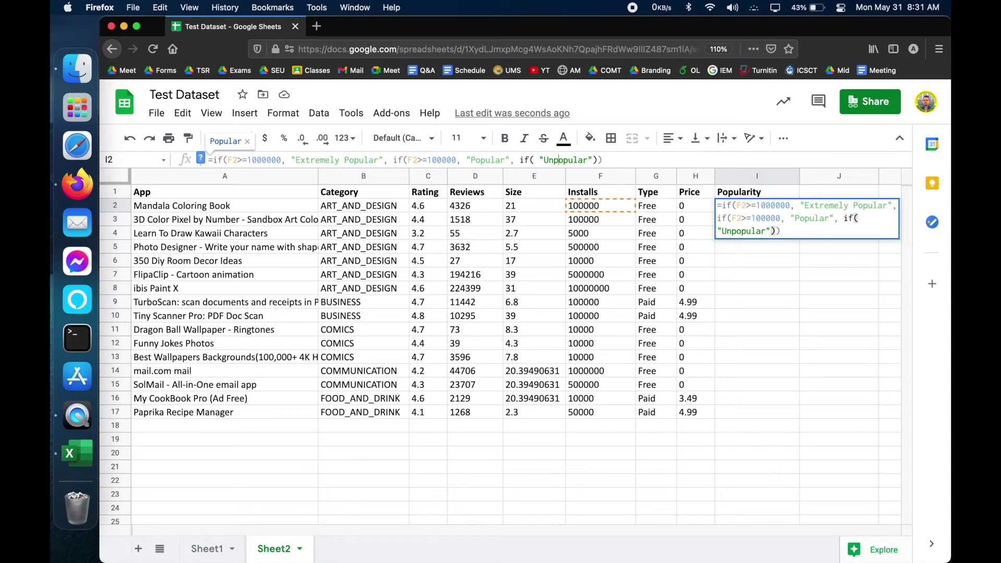
text(f2)
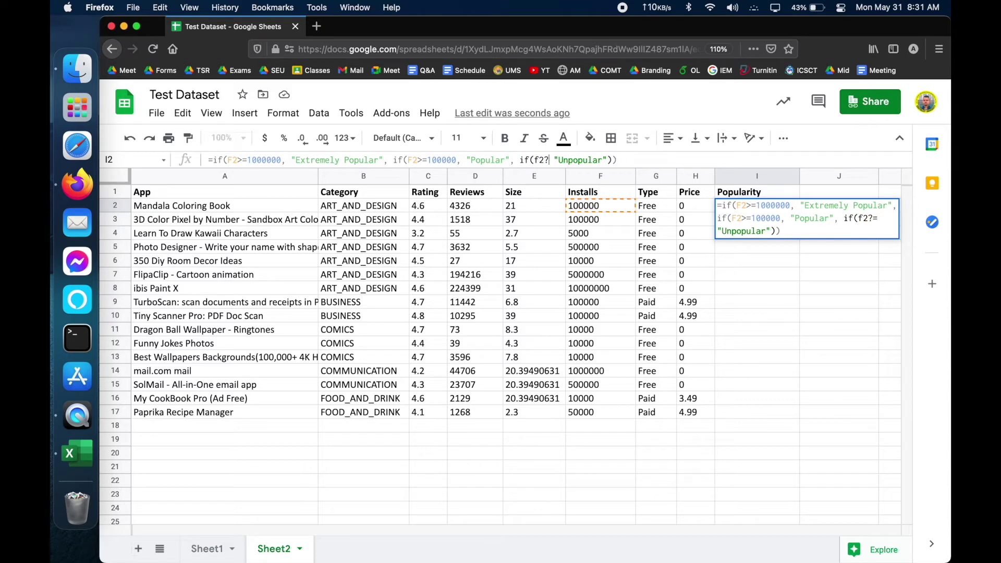
text(>=1000)
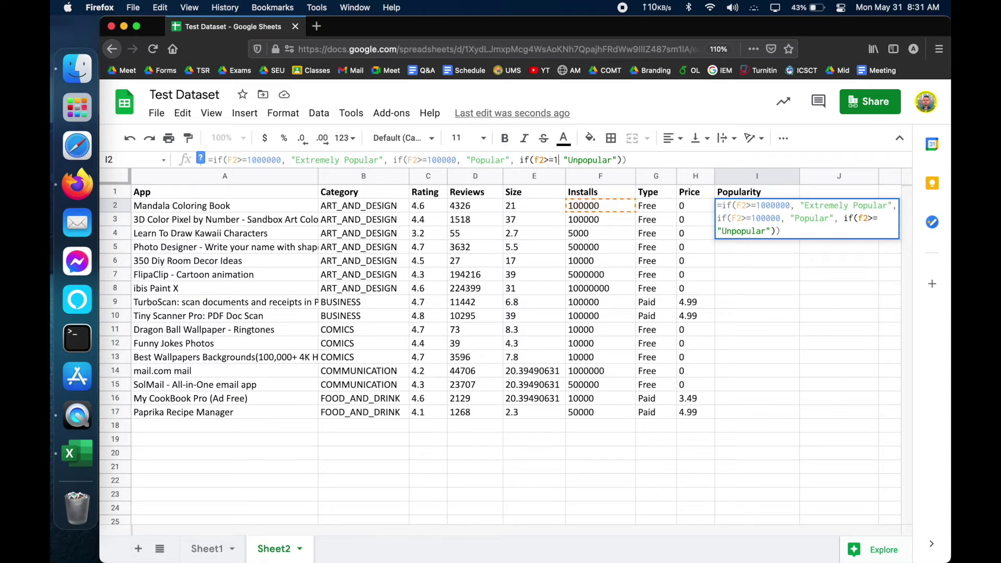
text(0, )
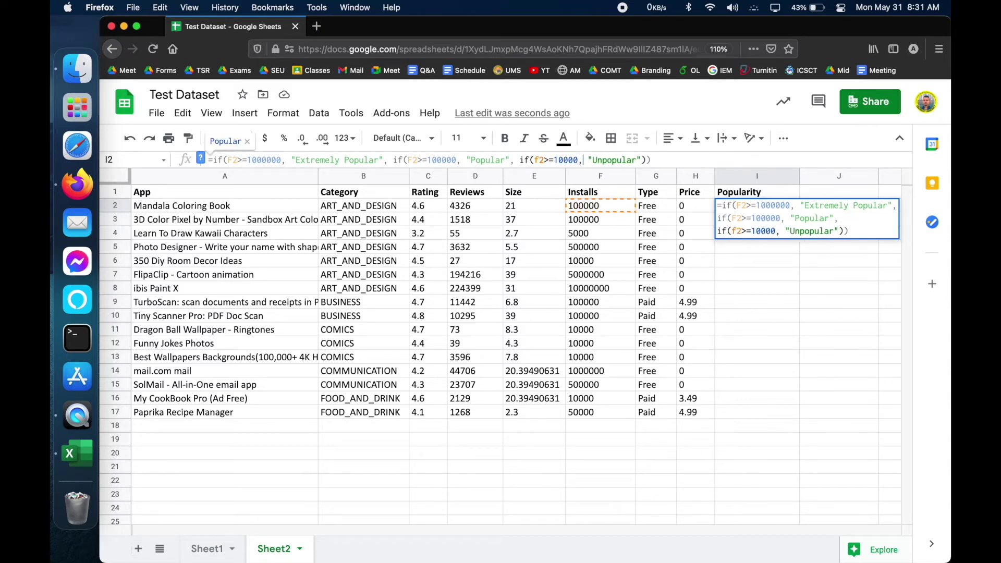
Step: Add "Somewhat Popular" as the innermost IF's true result, keep "Unpopular" as its false result, and close and commit the formula
text("")
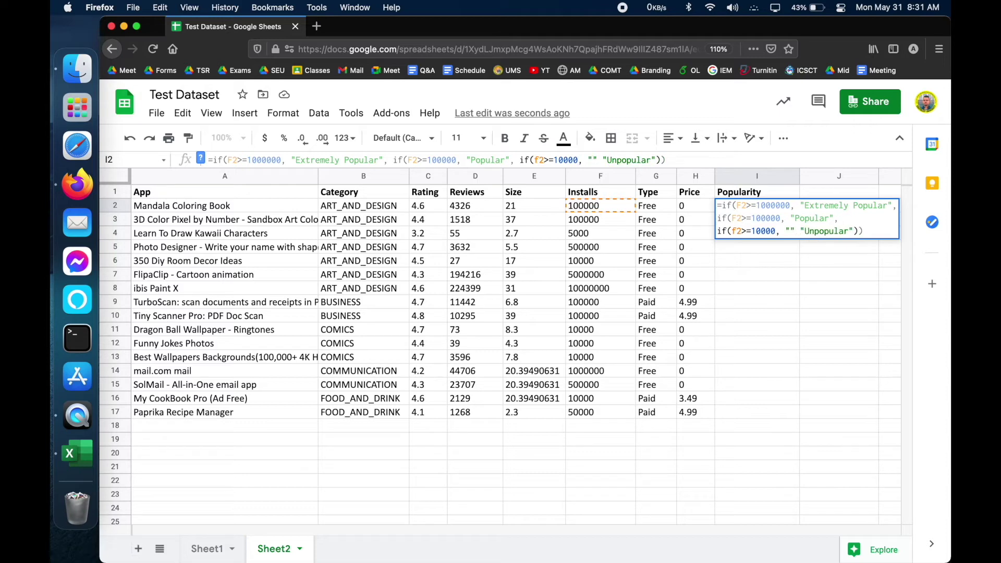
text(Somewhat )
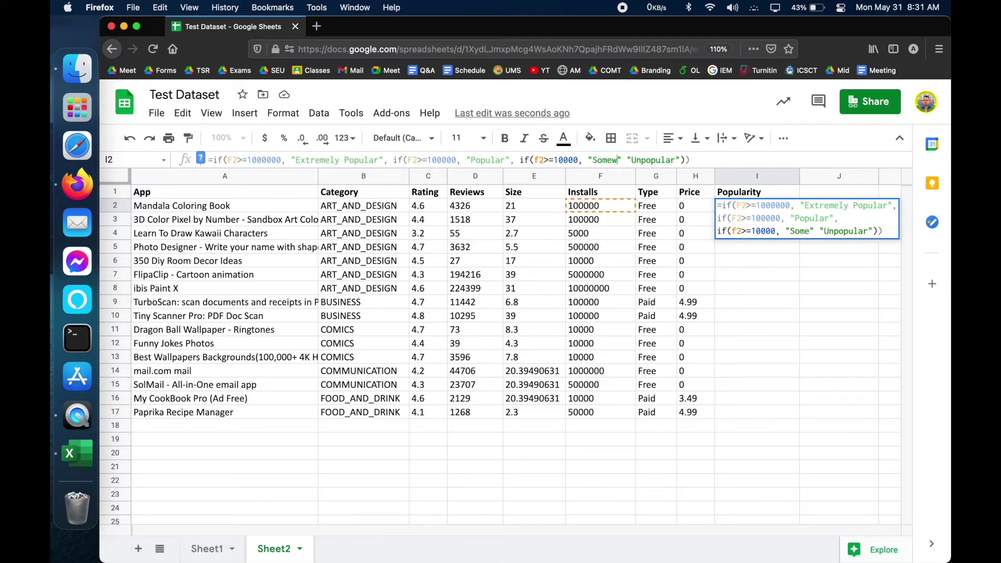
text(Popular)
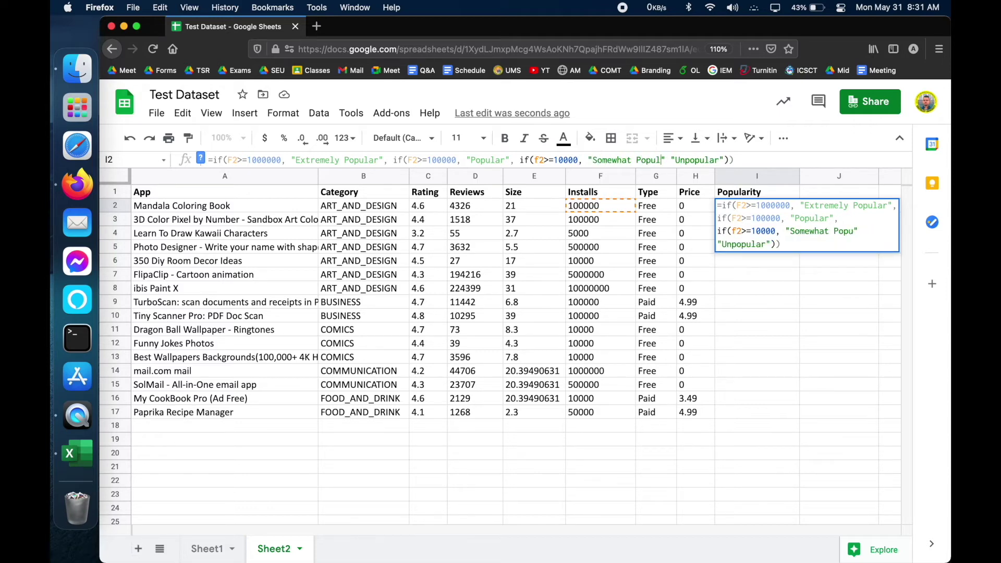
key(Right)
text(, )
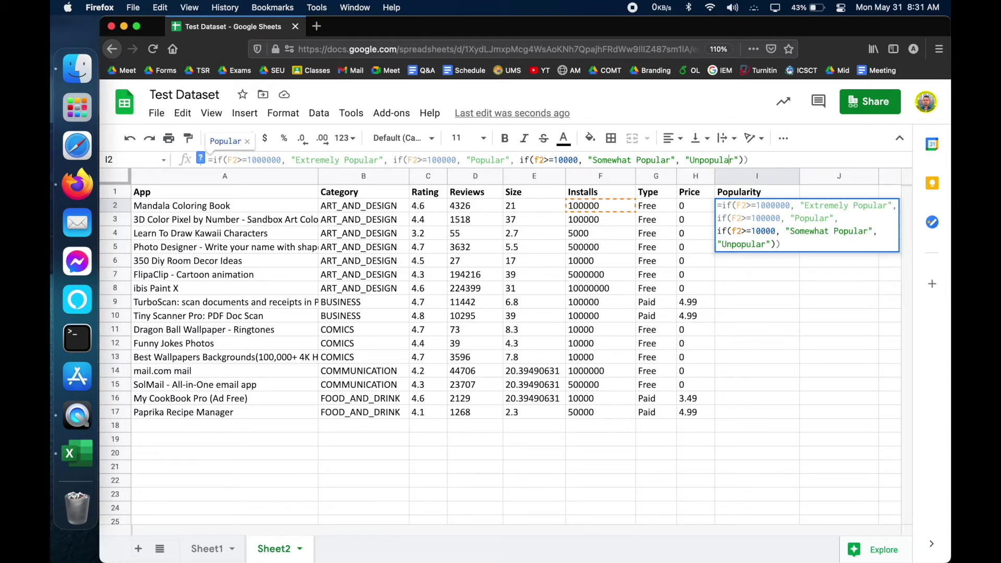
text())
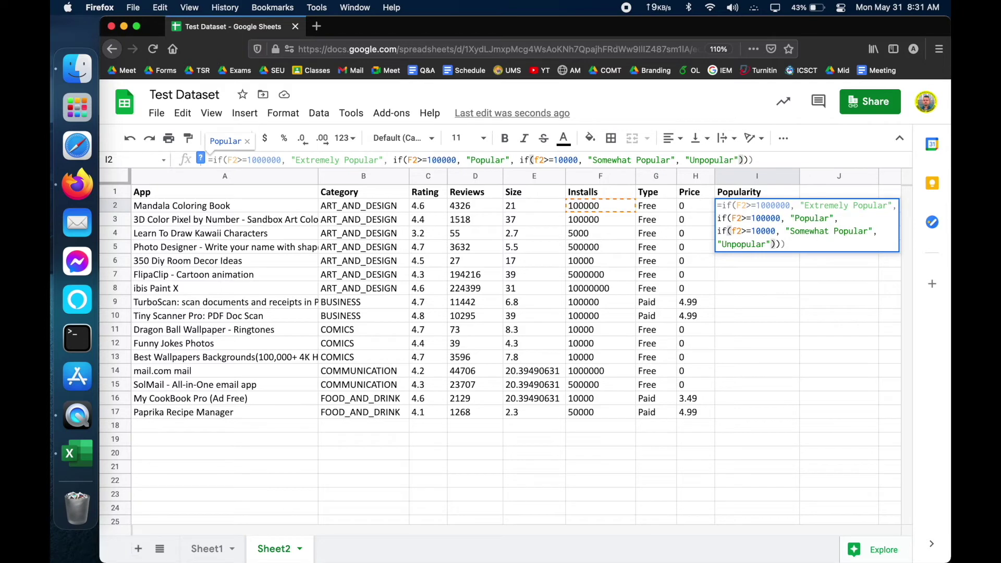
key(Return)
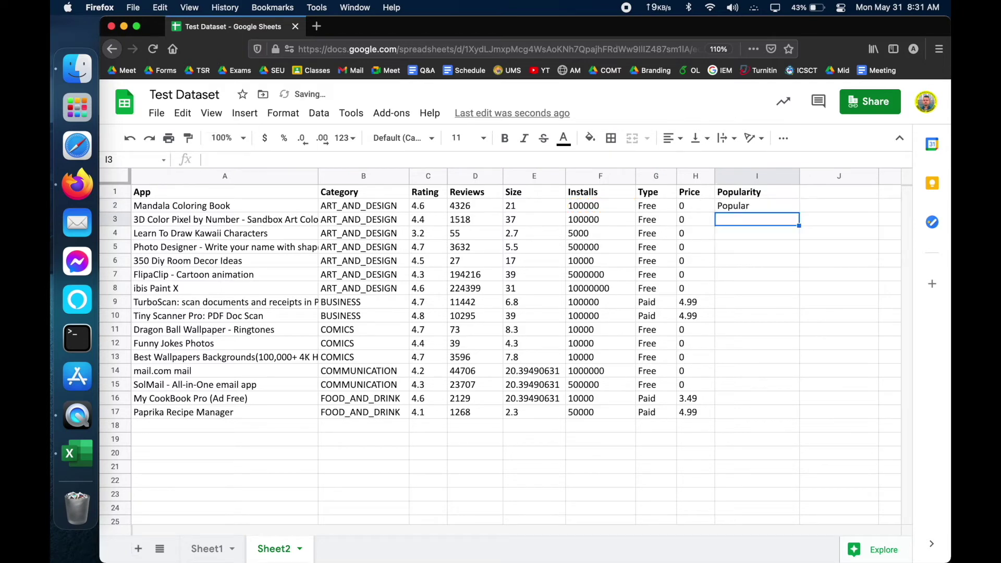
Step: Fill the three-level Popularity formula from I2 down to I17
click(760, 209)
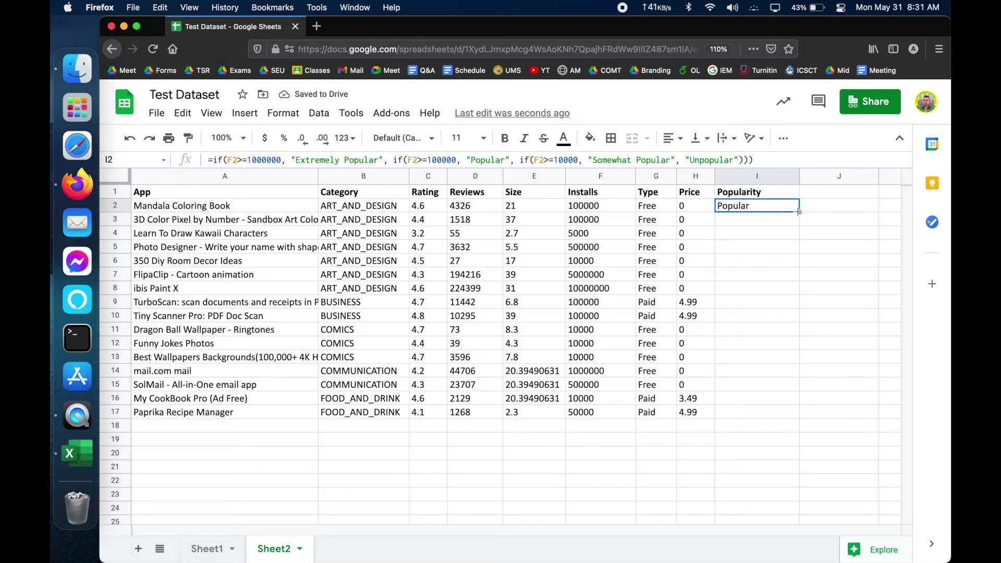
drag(799, 286, 796, 418)
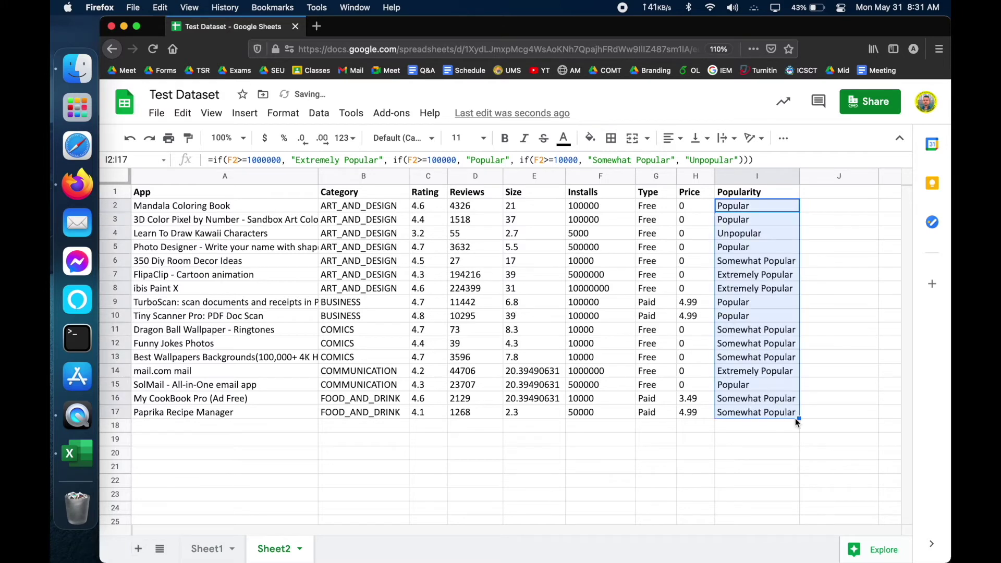
click(858, 330)
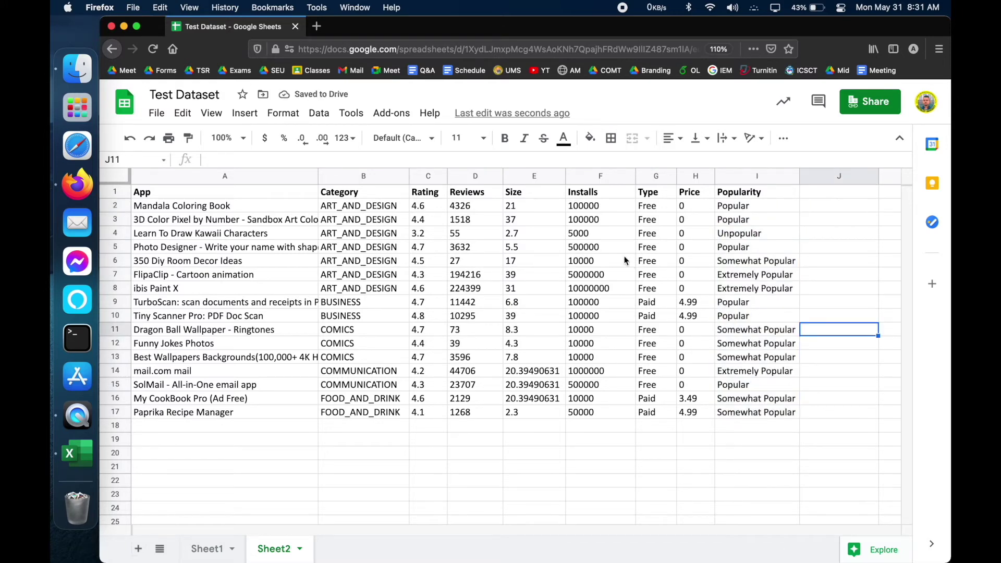
Step: Compare the Installs values with the Popularity labels in rows 6 and 4 to check the added category
click(582, 262)
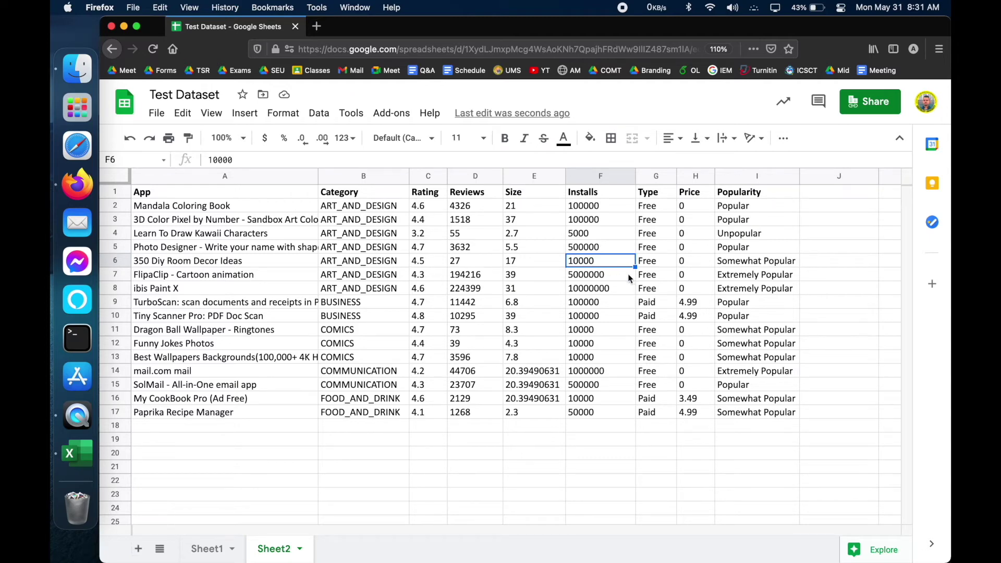
click(748, 260)
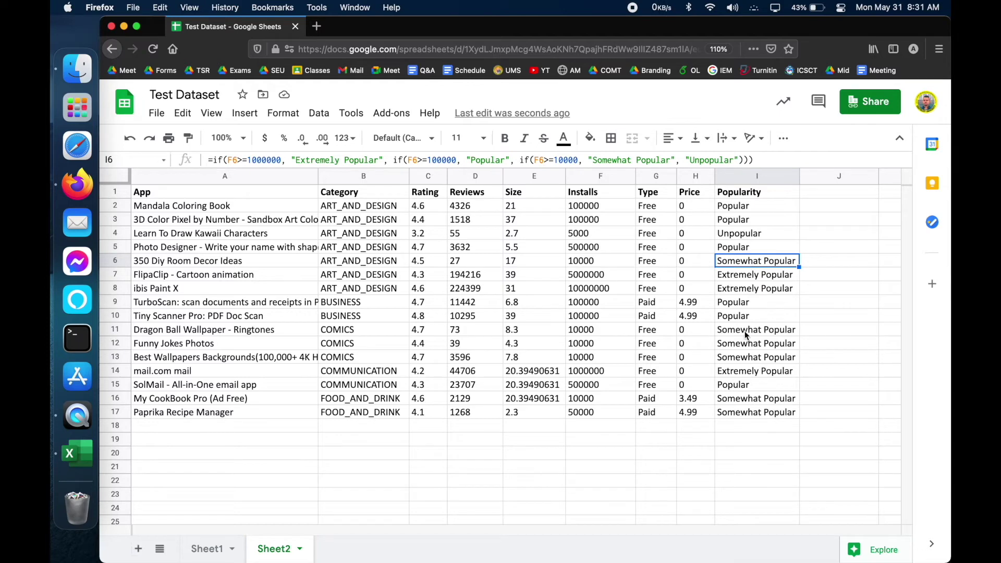
click(599, 265)
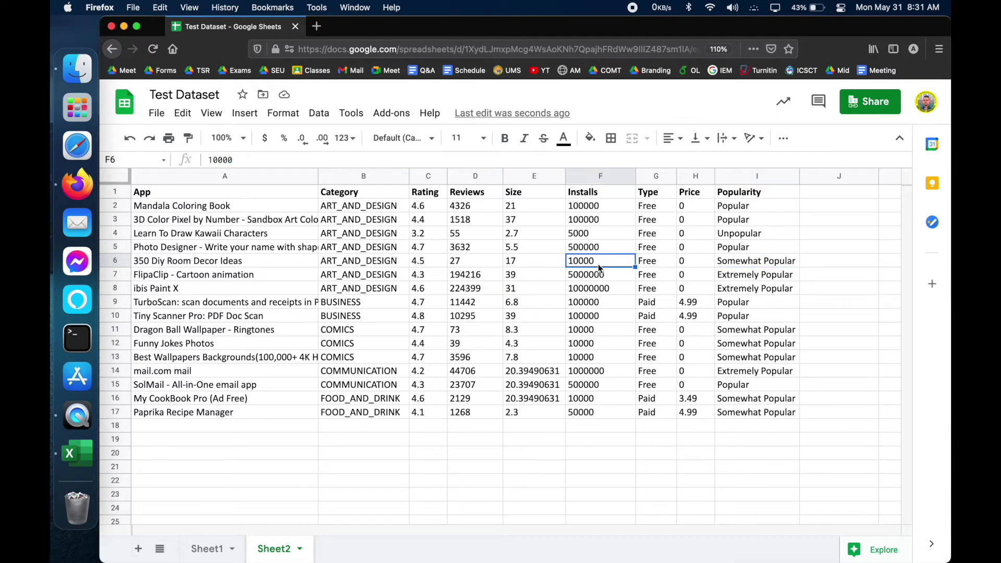
click(589, 235)
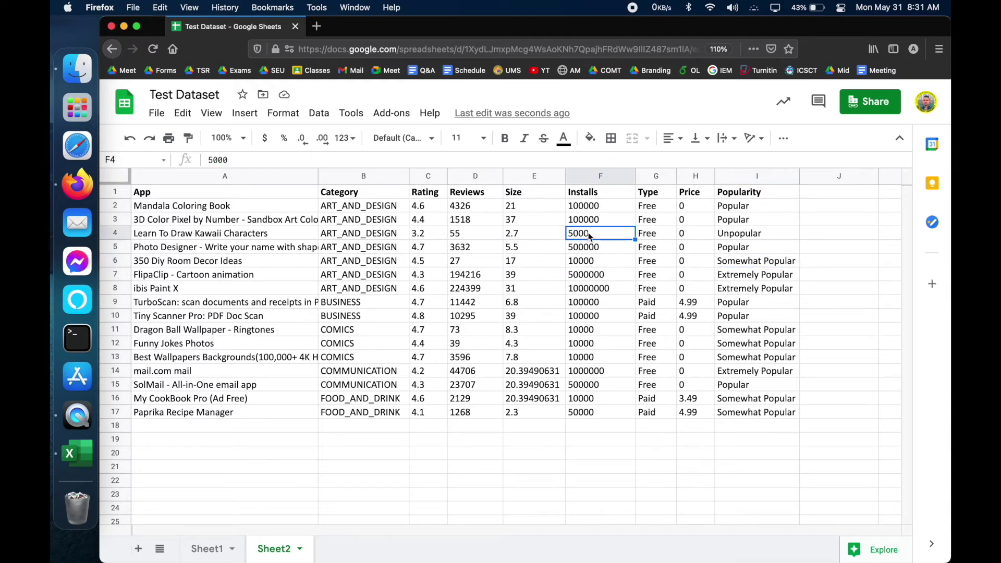
click(730, 236)
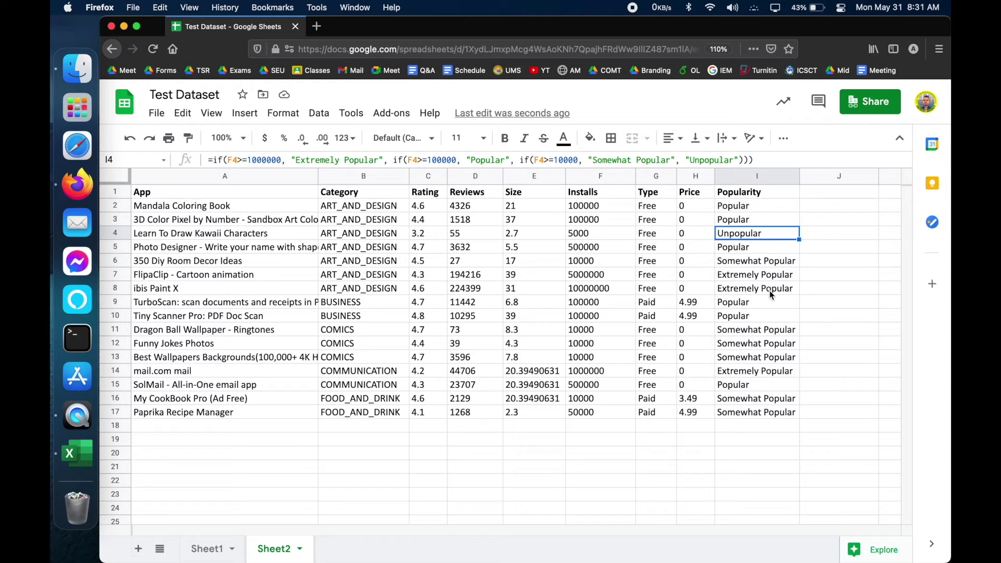
Step: Review the full nested IF formula in I4 and I2 without changing it
click(790, 154)
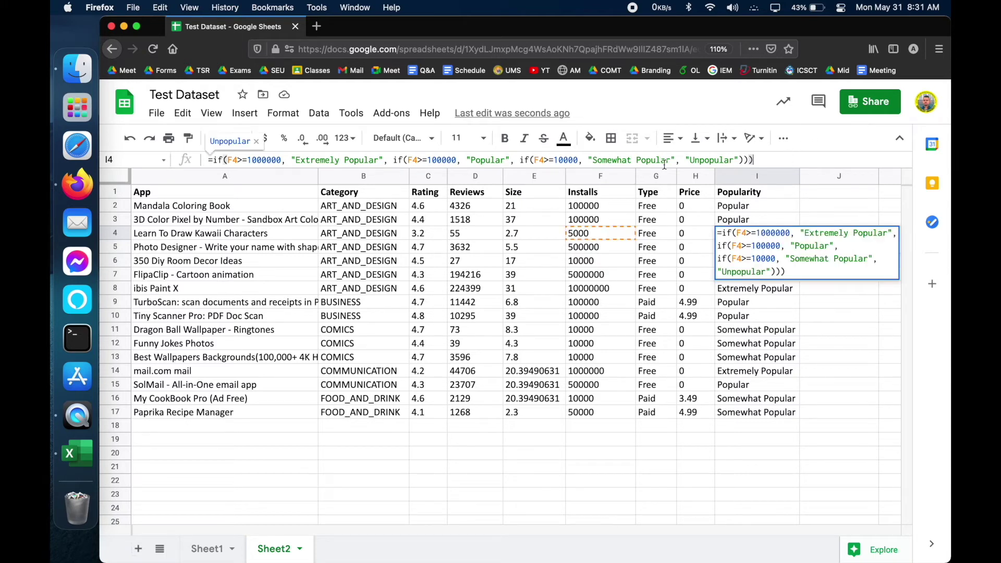
key(super+a)
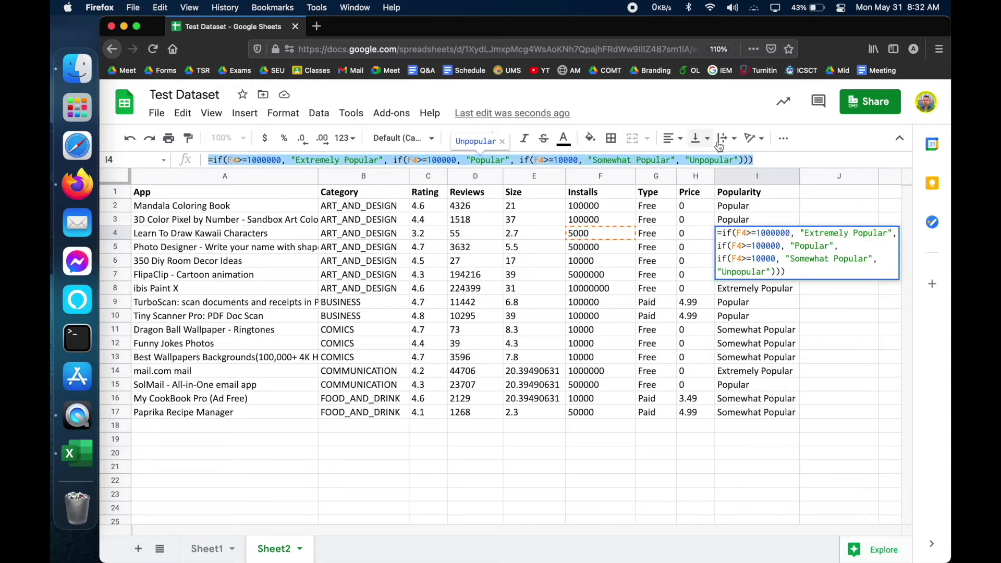
click(788, 156)
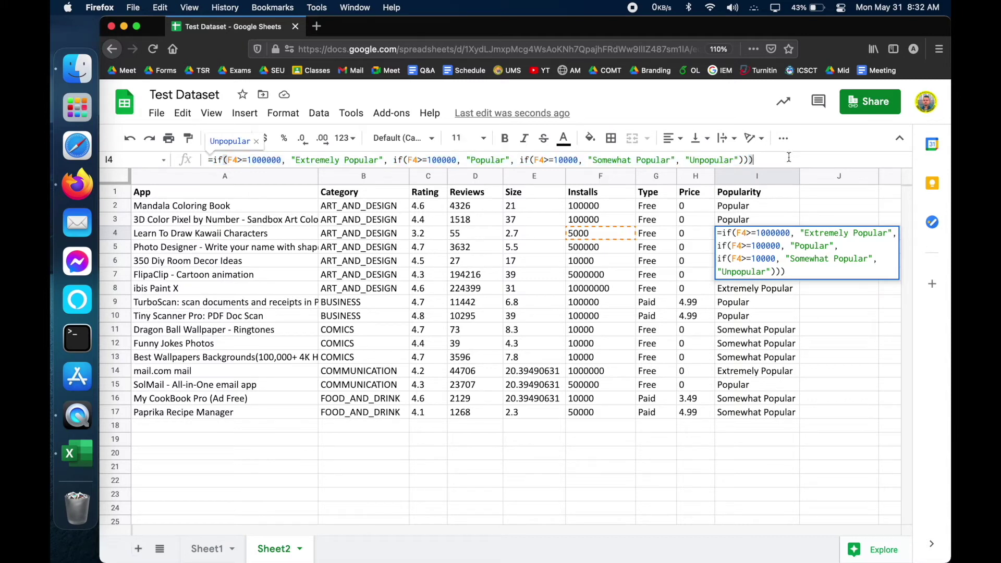
click(761, 210)
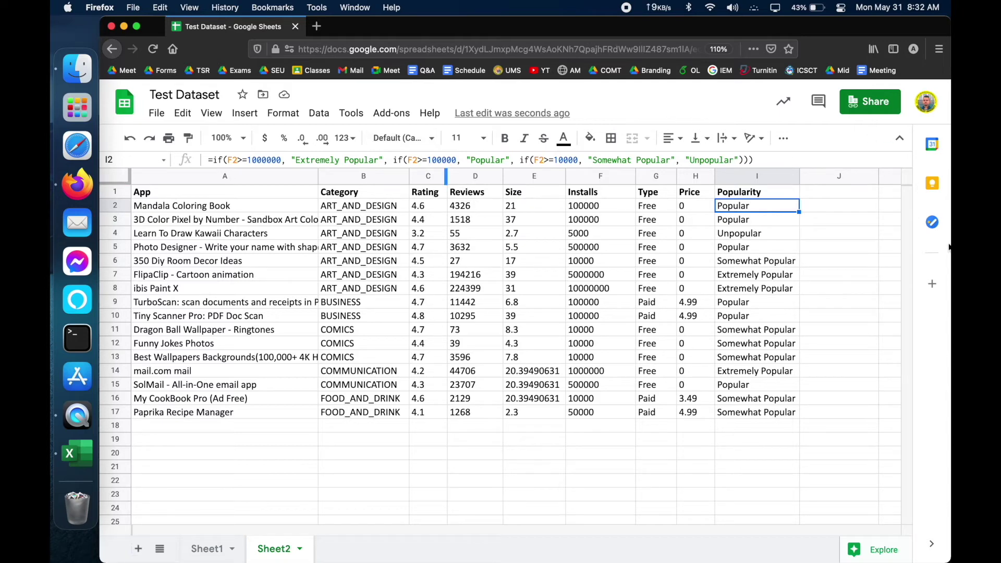
key(Return)
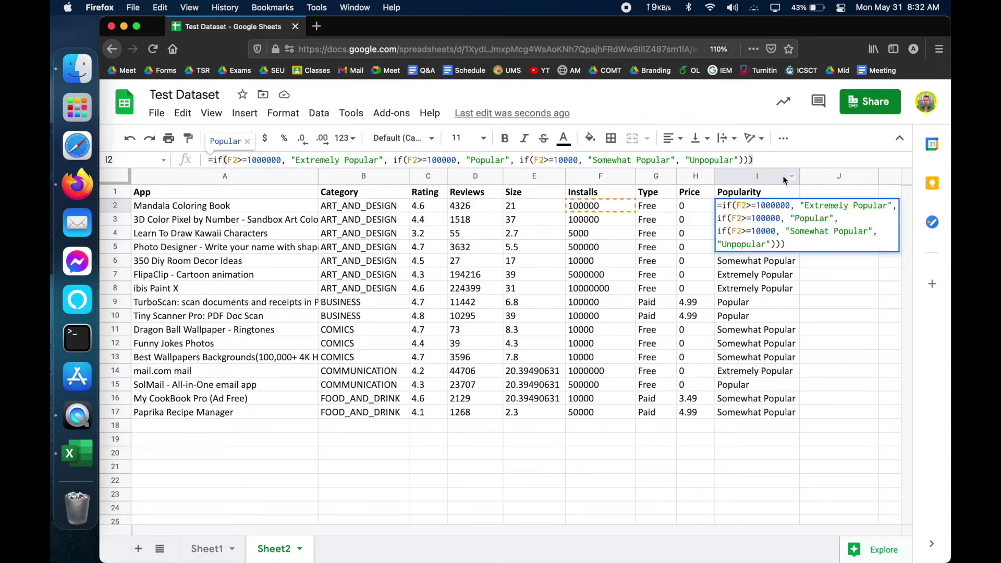
Step: Clear all Popularity formulas from I2:I17
click(764, 296)
drag(757, 211, 777, 416)
key(Delete)
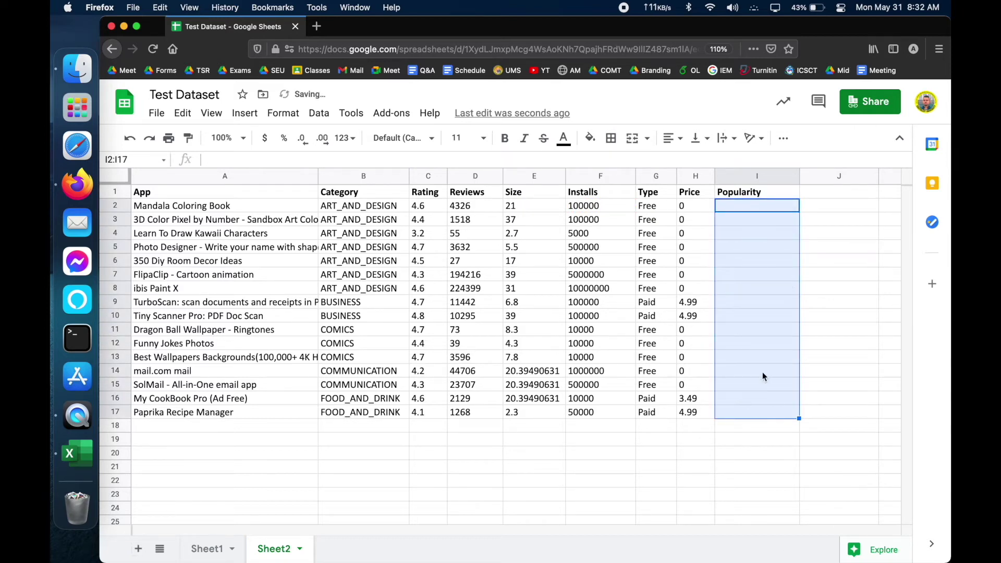
Step: Enter =if(F17>=100000, "Popular", "Unpopular") in I2 and fill it down to I17
click(632, 159)
text(=if(F17>=100000, "Popular", "Unpopular"))
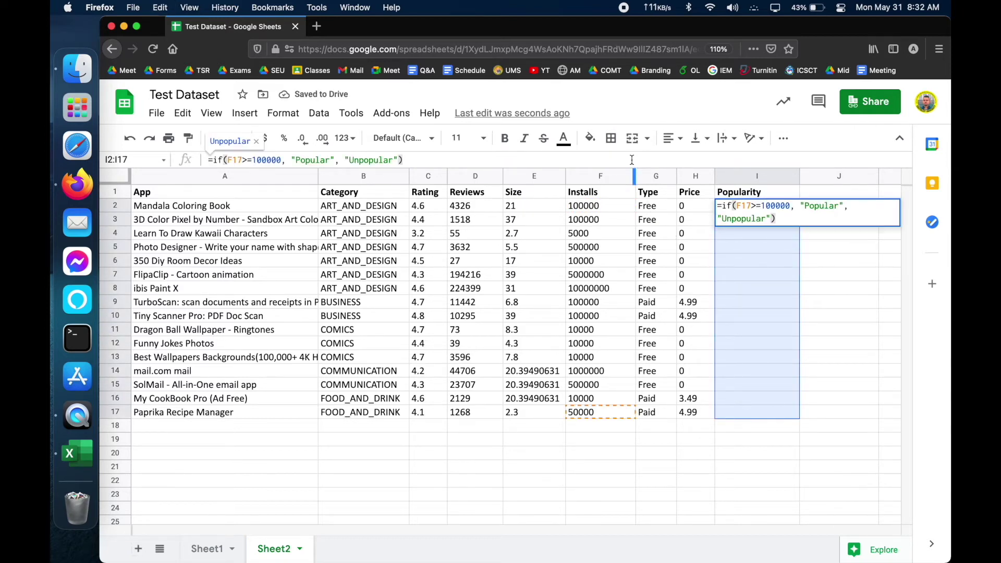
key(Return)
click(773, 220)
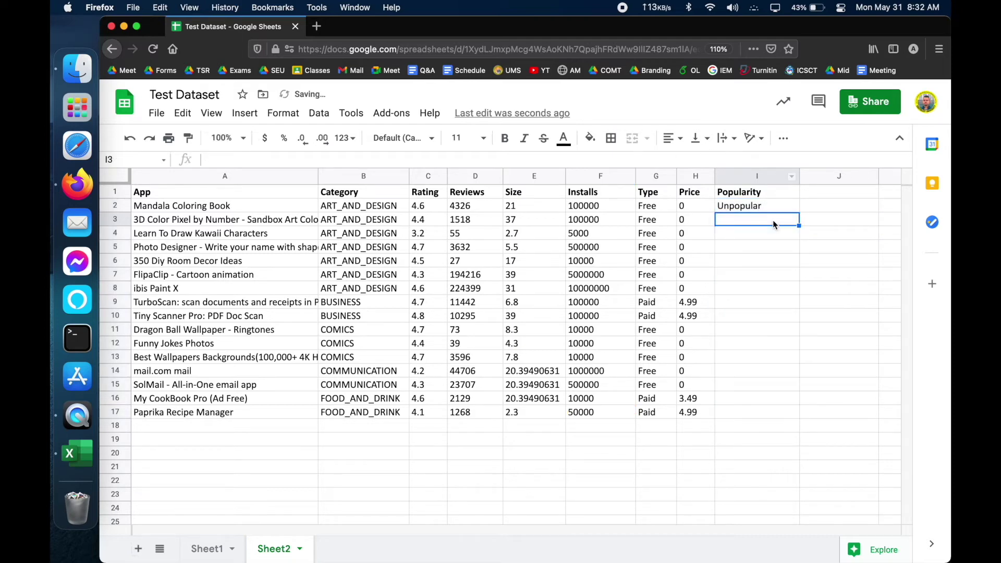
click(777, 205)
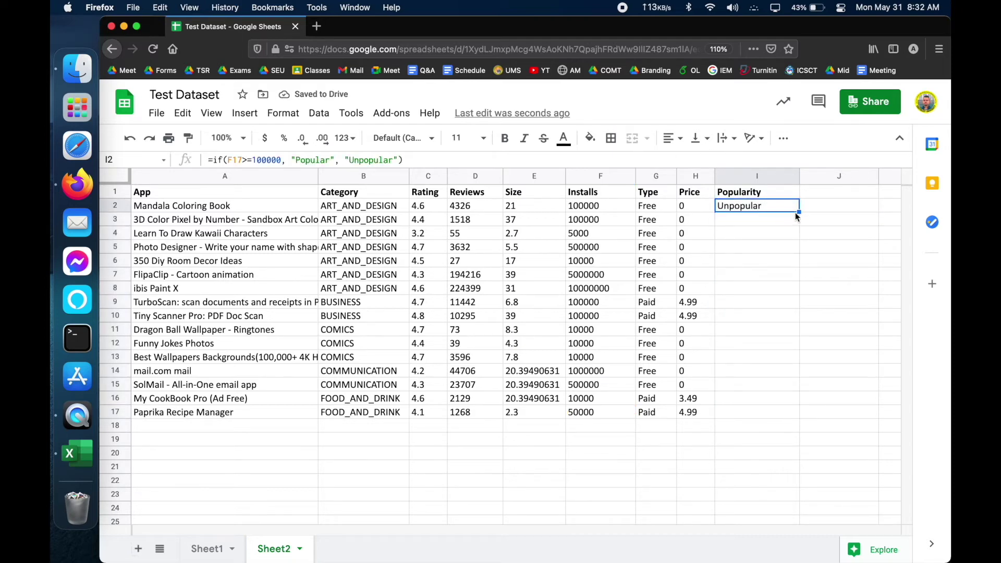
drag(797, 211, 799, 412)
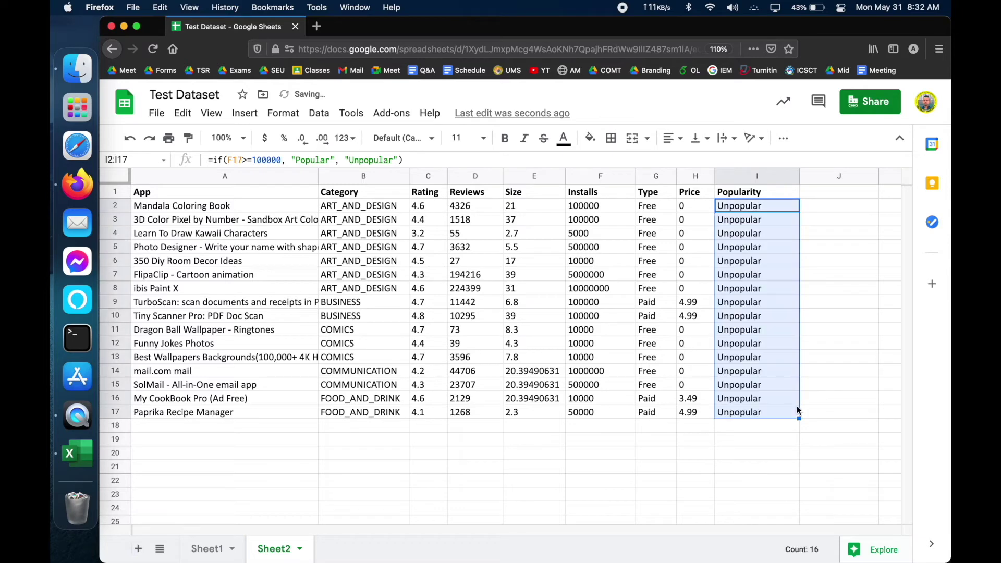
click(156, 444)
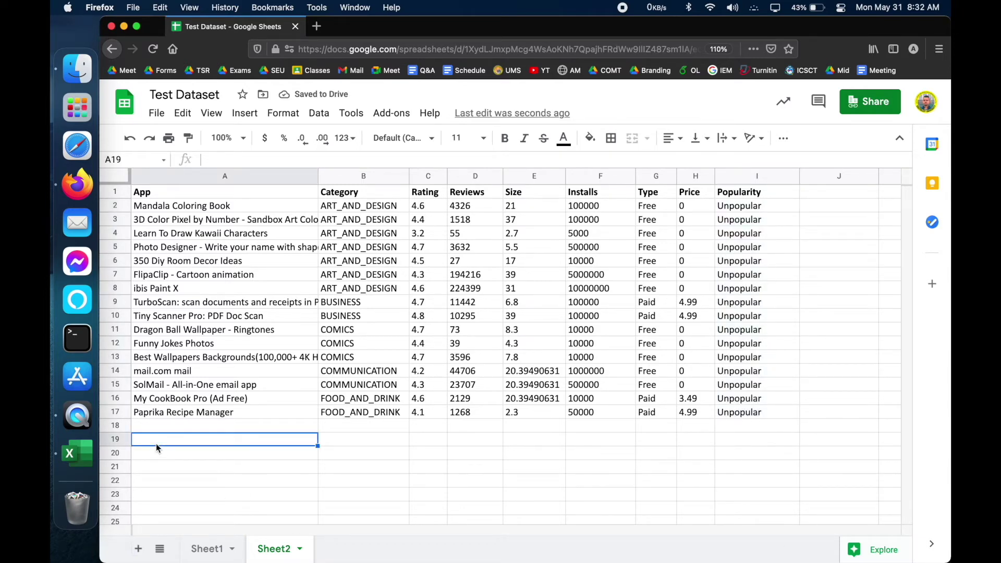
Step: Undo the fill and the formula entry in the Popularity column
click(785, 248)
key(super+c)
key(super+z)
key(super+z)
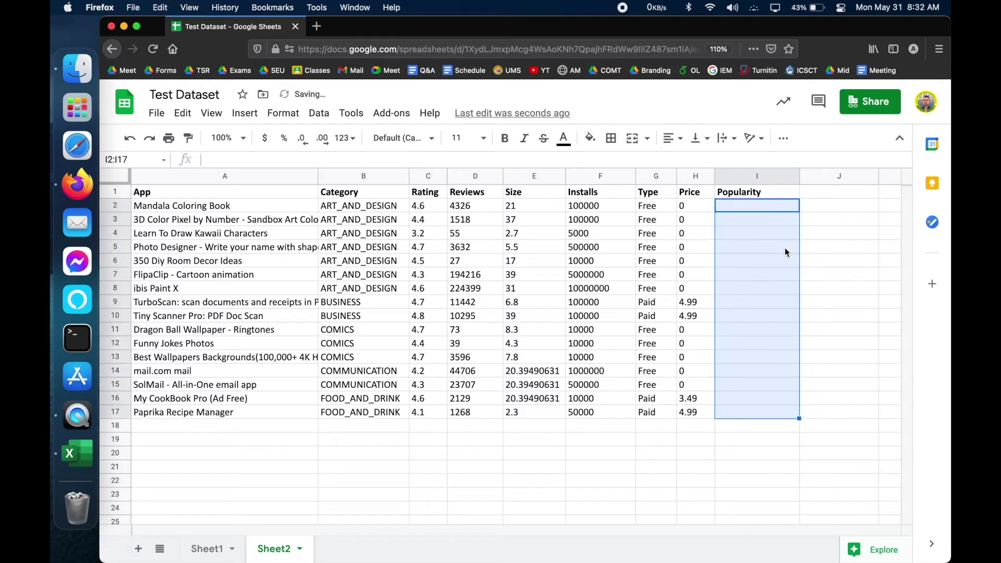
Step: Paste the formula =if(F17>=100000, "Popular", "Unpopular") into I2 again and commit it
click(742, 211)
key(Return)
key(super+v)
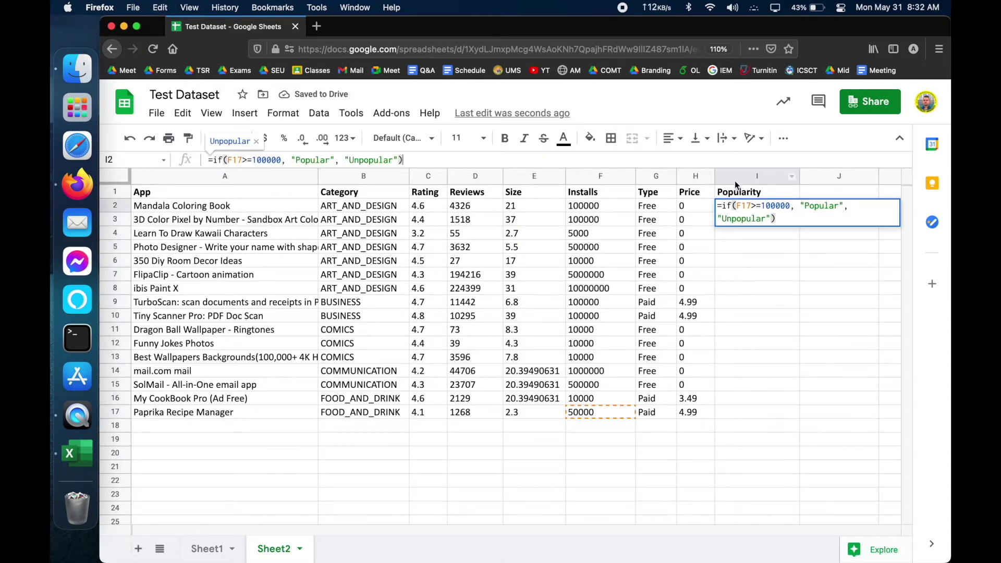
key(Return)
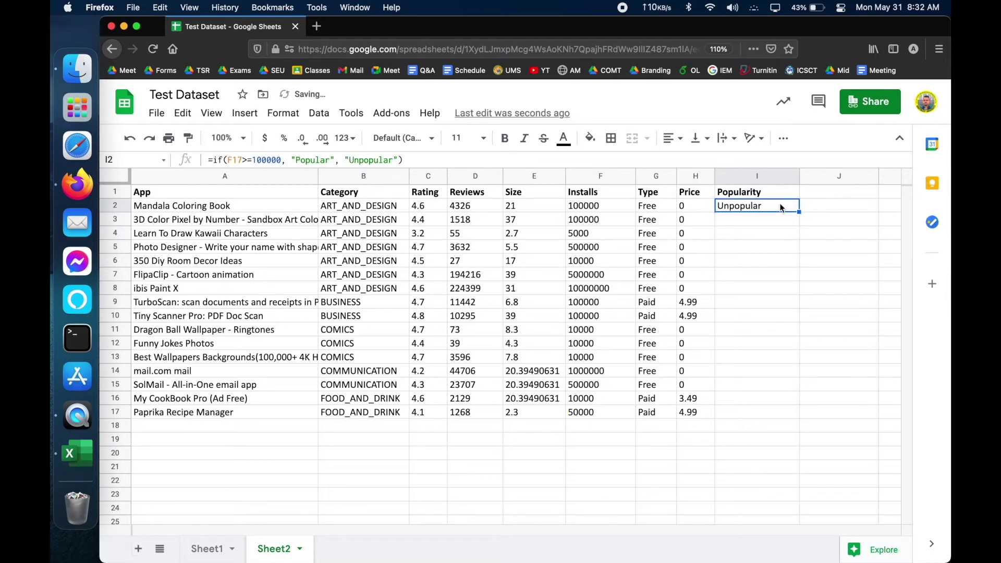
Step: Correct the installs reference in I2's Popularity formula so it reads =if(F2>=100000, "Popular", "Unpopular")
click(775, 205)
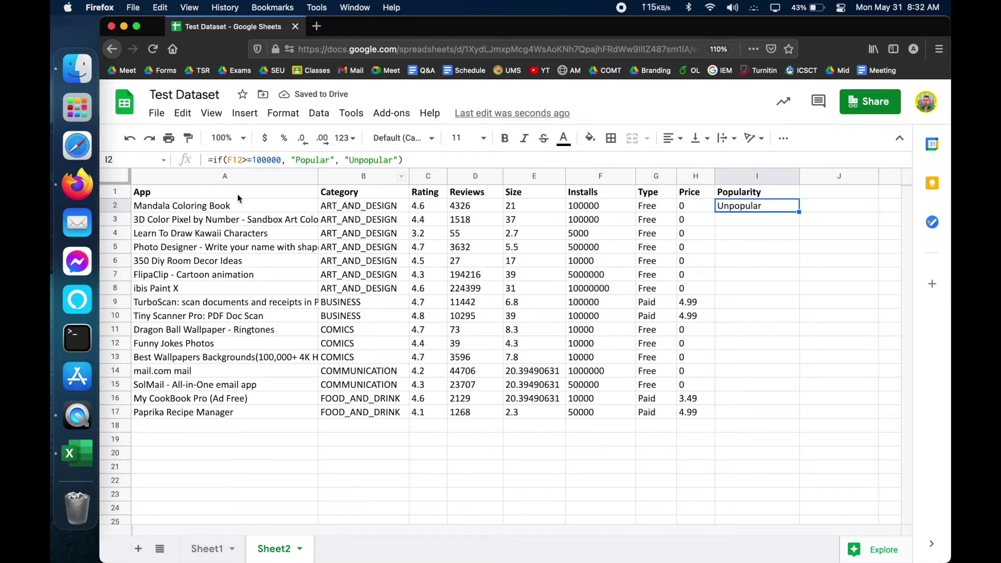
click(237, 160)
key(BackSpace)
text(\)
key(BackSpace)
key(Return)
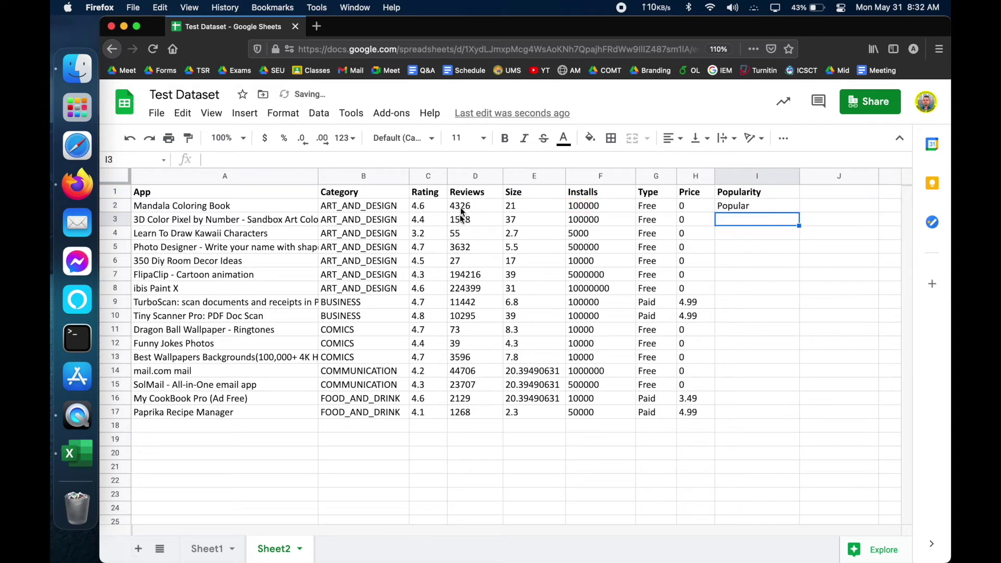
Step: Fill the Popularity formula from I2 down to I17
click(780, 197)
click(782, 206)
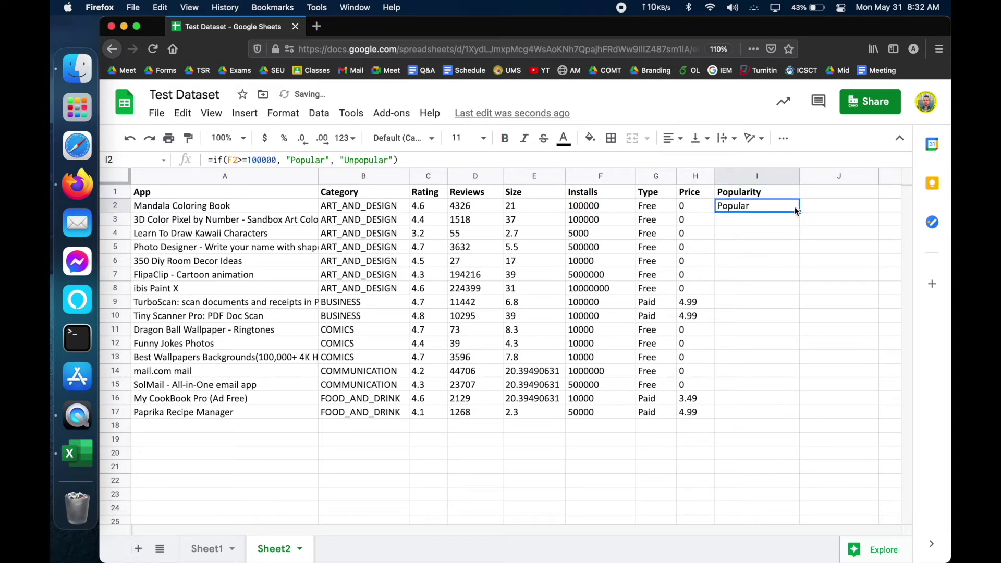
drag(799, 211, 788, 417)
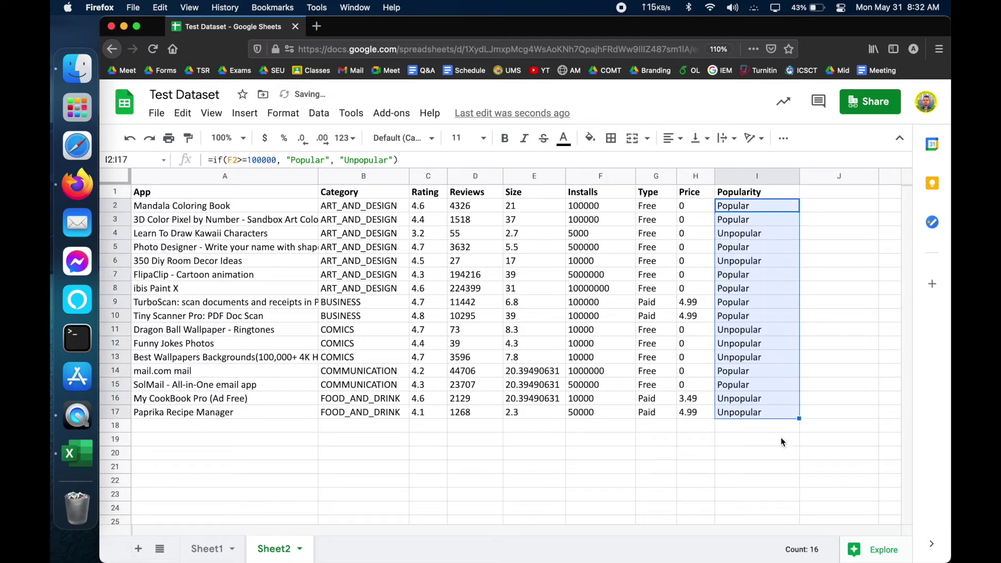
click(750, 440)
click(187, 441)
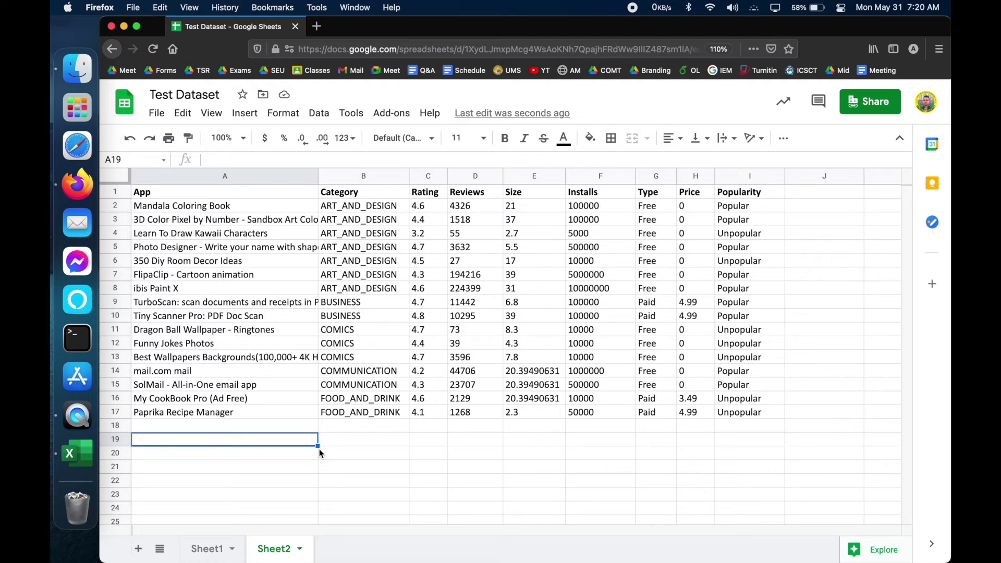
drag(246, 211, 740, 416)
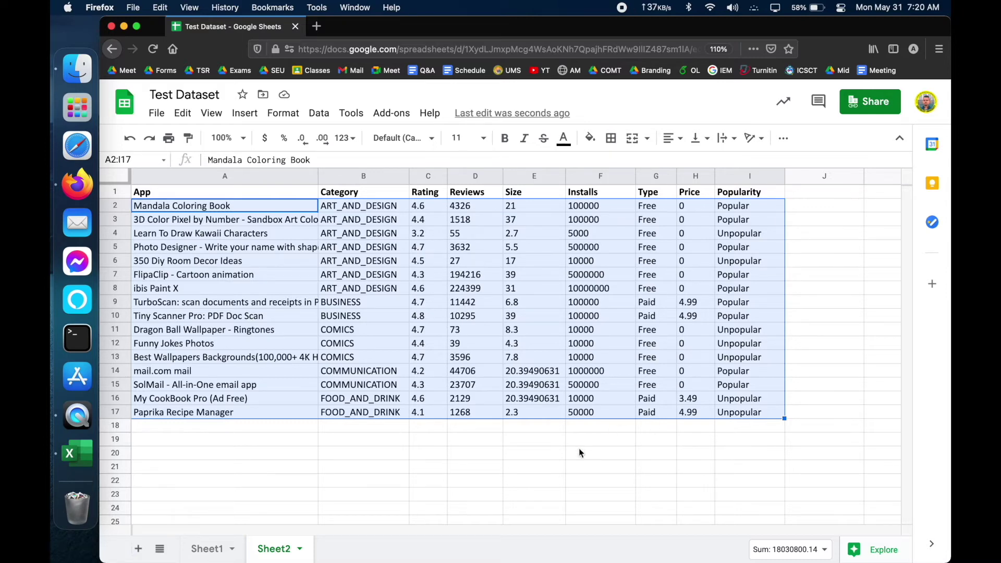
click(300, 428)
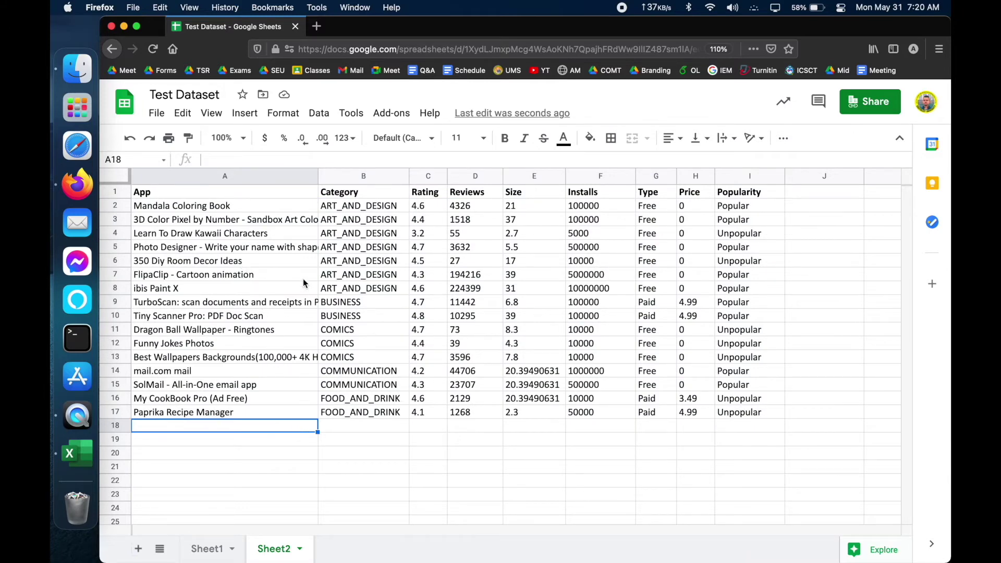
click(261, 446)
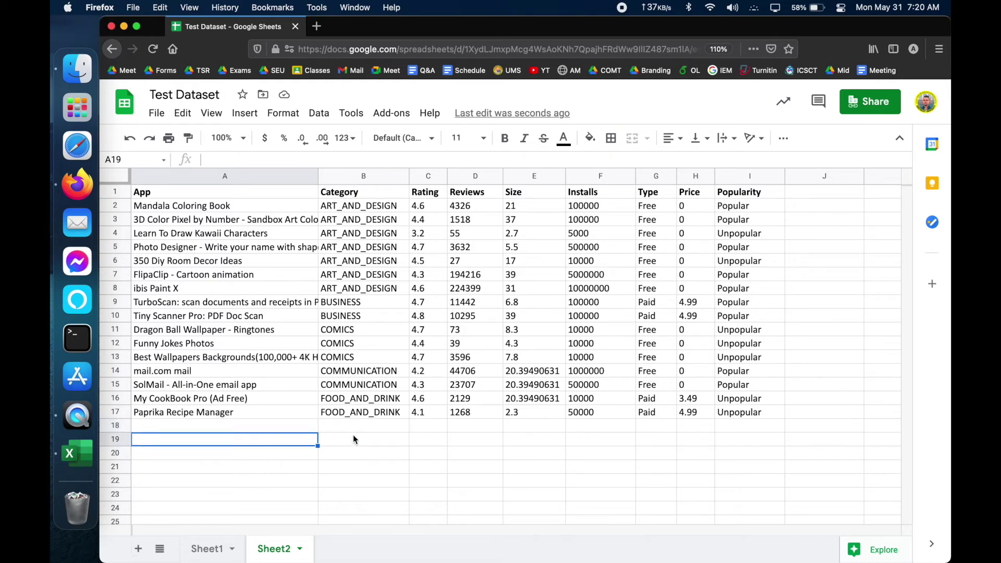
click(353, 177)
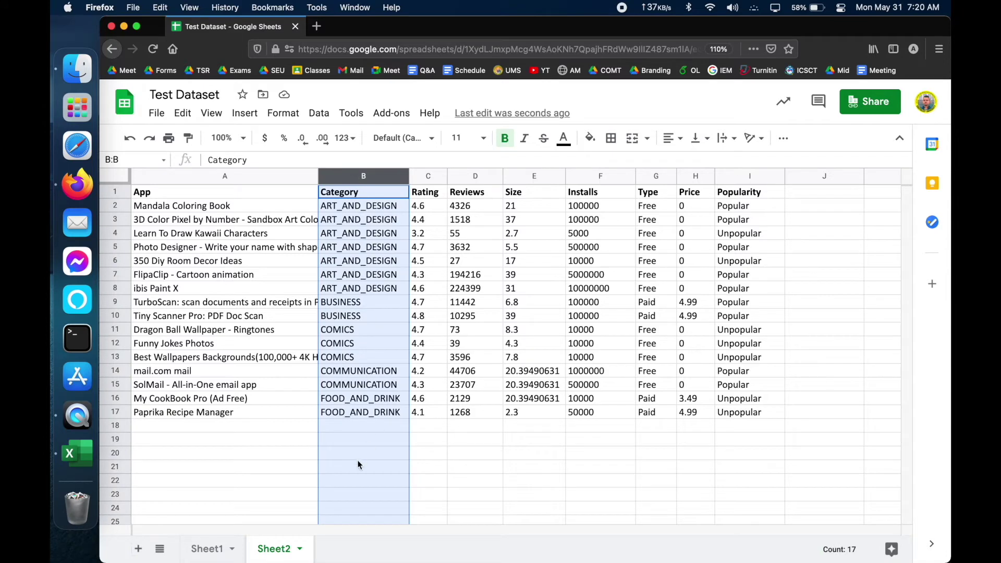
click(354, 441)
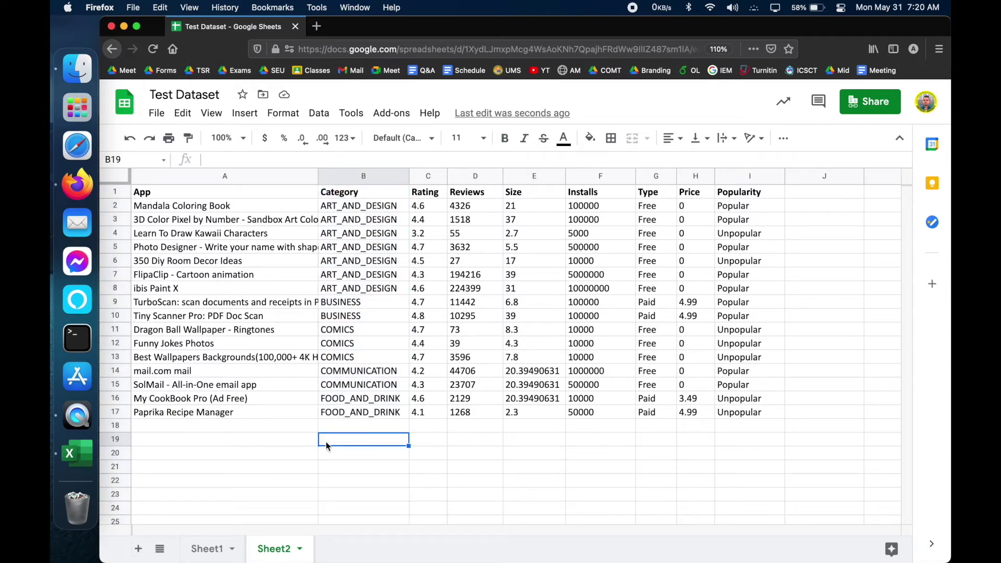
click(308, 443)
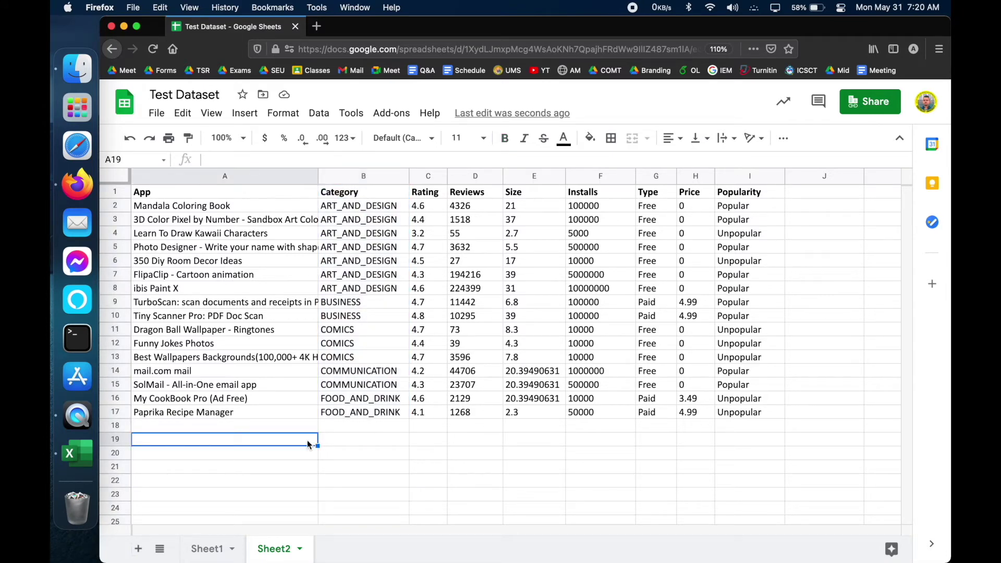
text(=)
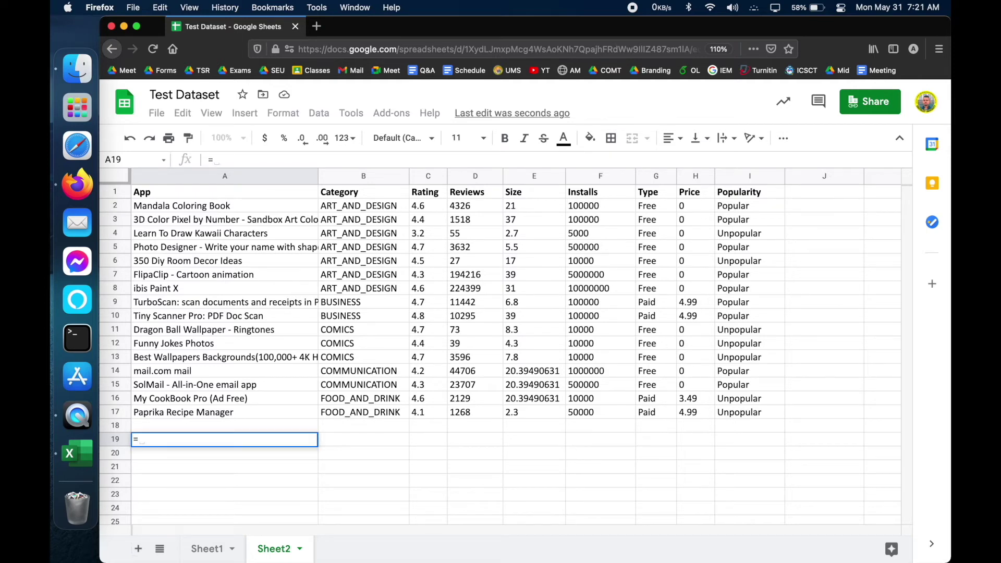
key(BackSpace)
click(312, 163)
text(=vlookup)
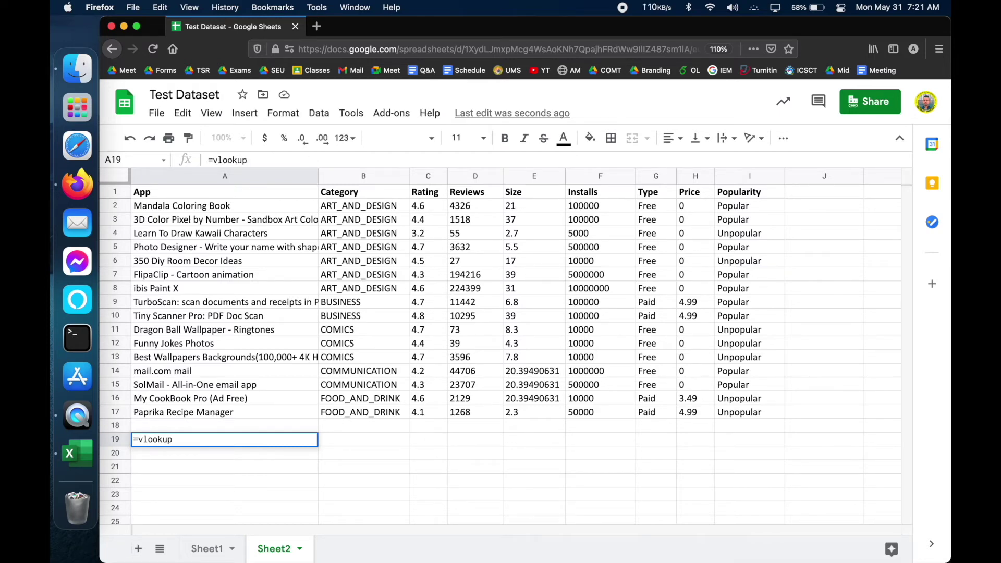
text(()
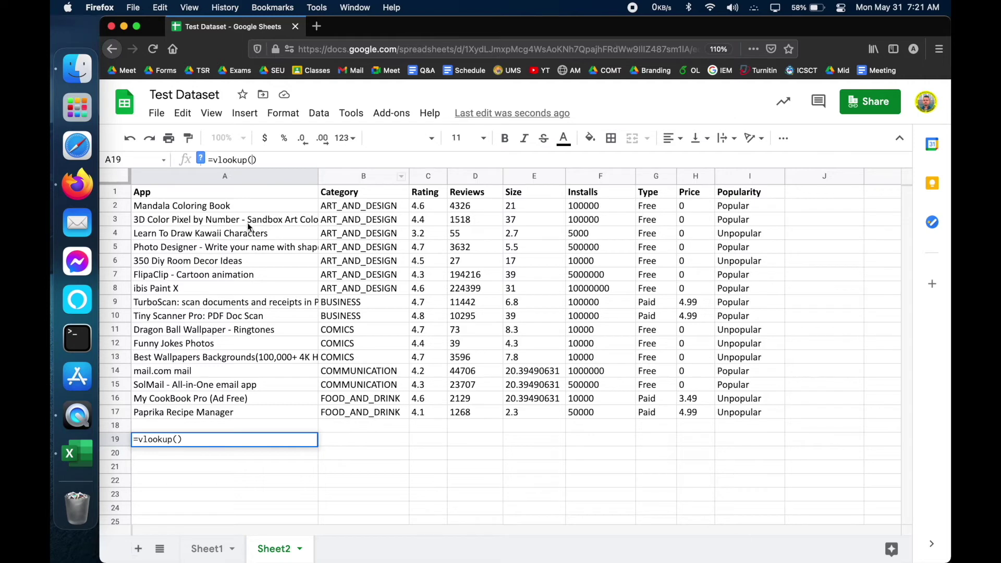
key(Escape)
Step: Copy the app name Mandala Coloring Book from A2 and begin a formula in A19 with =vlookup(
click(212, 206)
key(super+c)
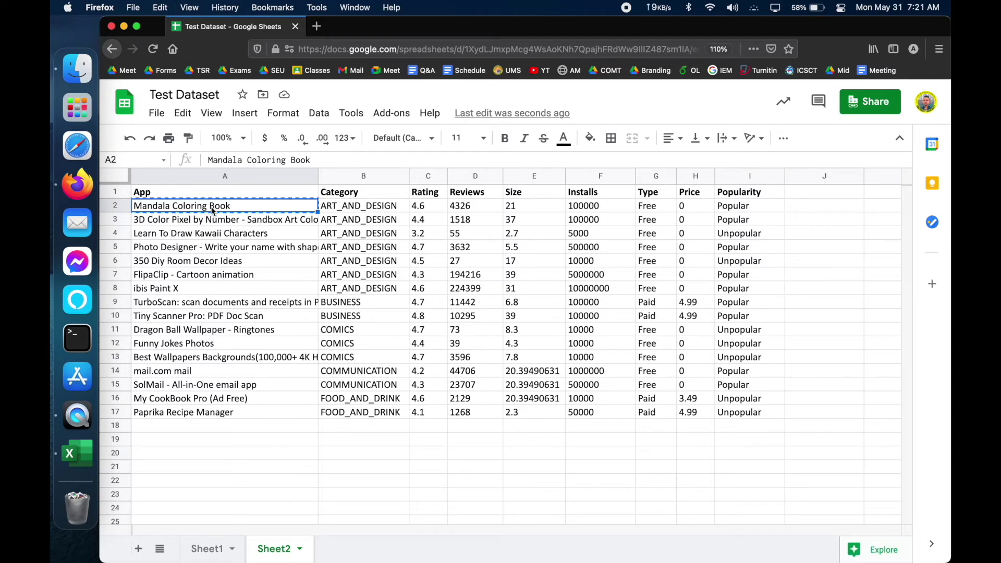
click(196, 442)
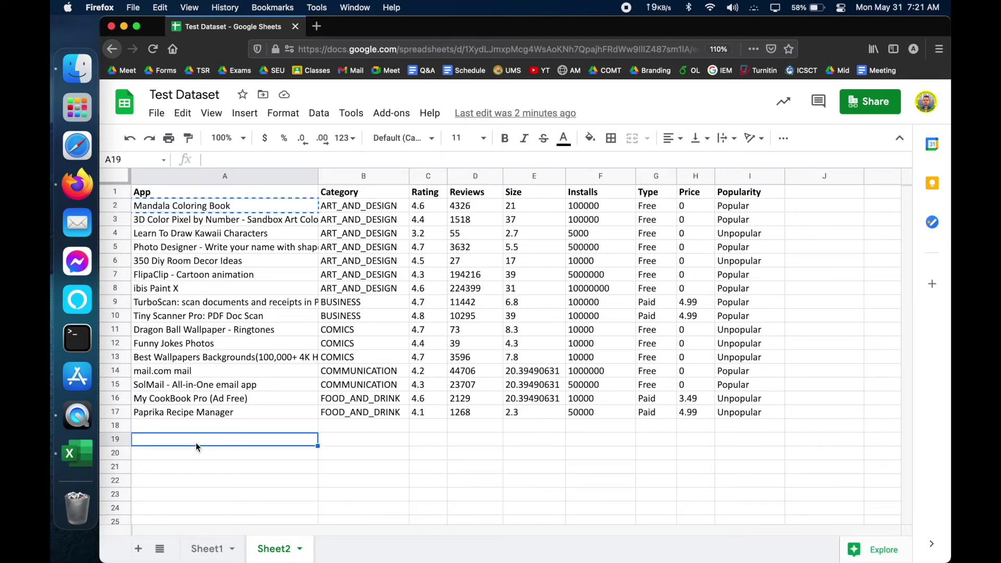
double_click(197, 442)
click(236, 161)
text(=vlookup()
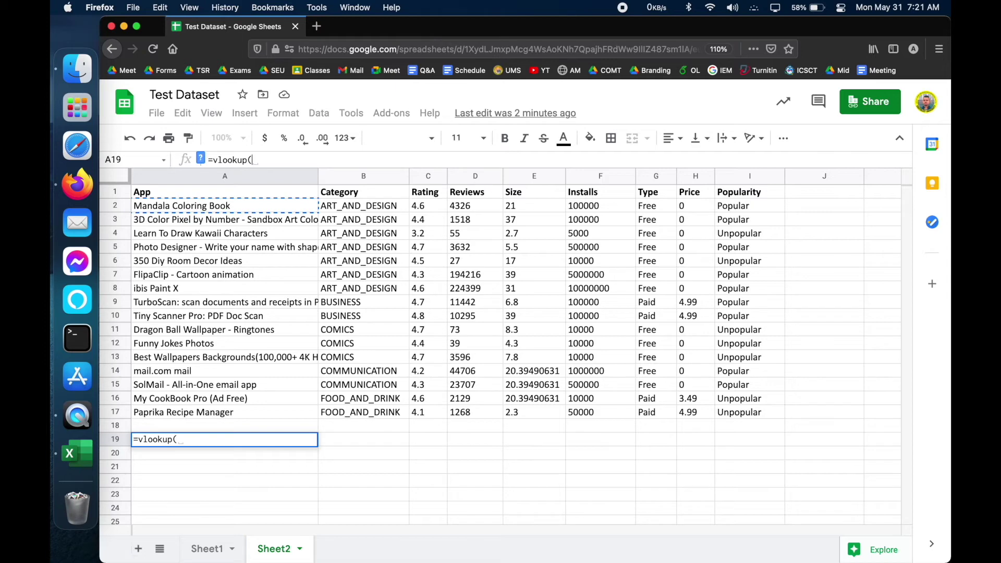
key(super+v)
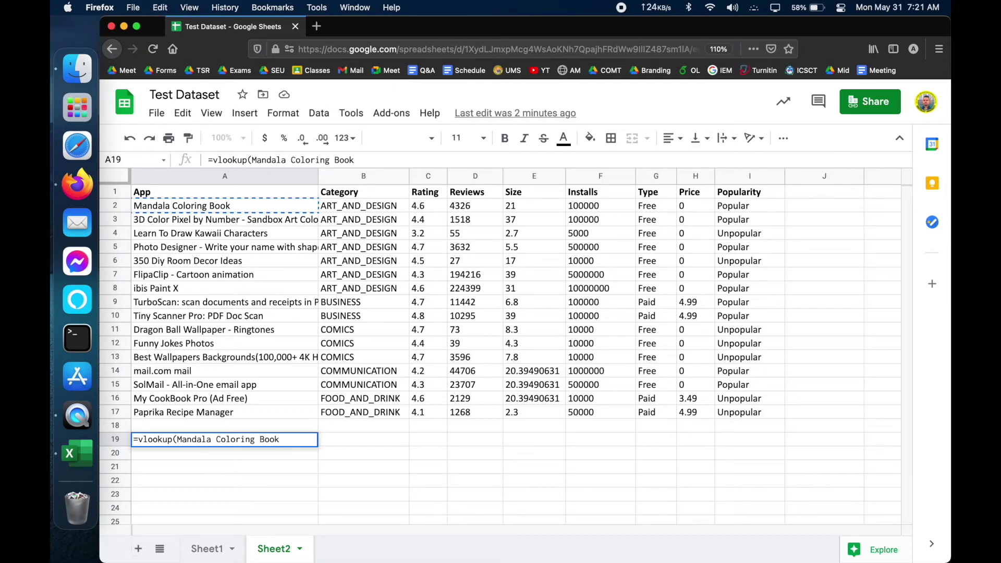
key(BackSpace)
key(BackSpace)
key(BackSpace)
key(BackSpace)
key(BackSpace)
key(BackSpace)
key(BackSpace)
key(BackSpace)
key(BackSpace)
key(BackSpace)
key(BackSpace)
key(BackSpace)
key(BackSpace)
key(BackSpace)
key(BackSpace)
key(BackSpace)
key(BackSpace)
key(BackSpace)
key(BackSpace)
key(BackSpace)
key(BackSpace)
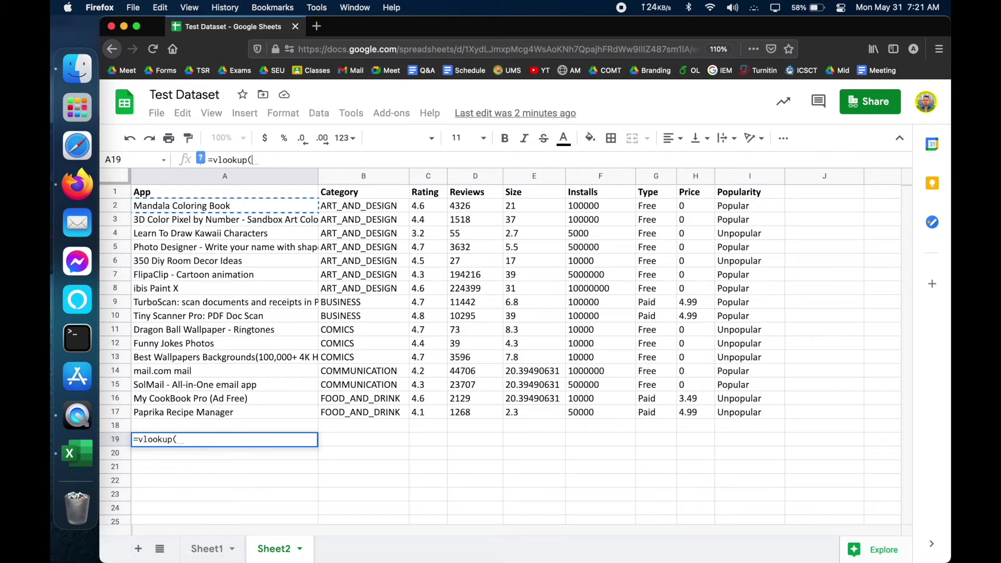
Step: Add the copied app name in quotation marks, "Mandala Coloring Book", as the VLOOKUP search key, followed by a comma
text("")
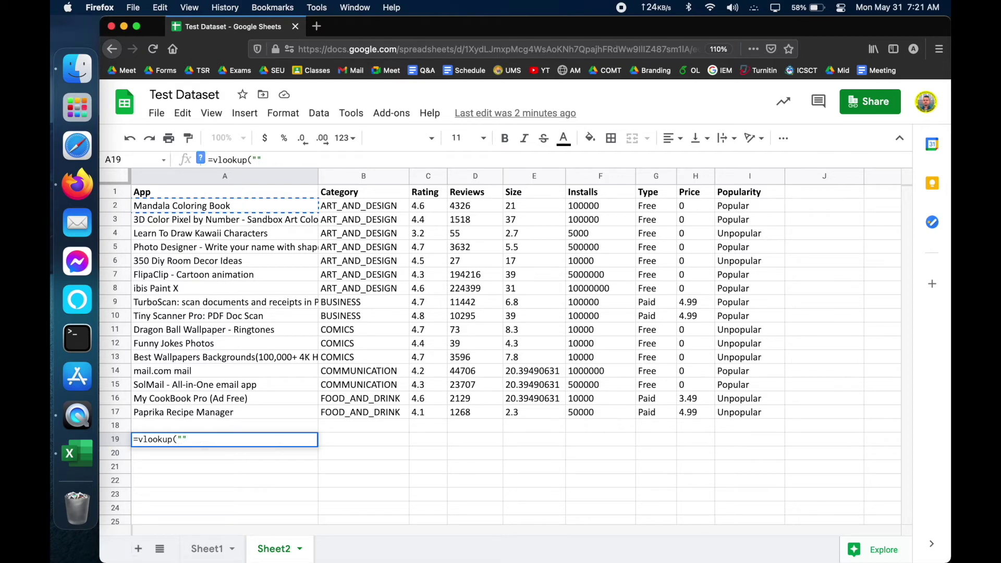
key(super+v)
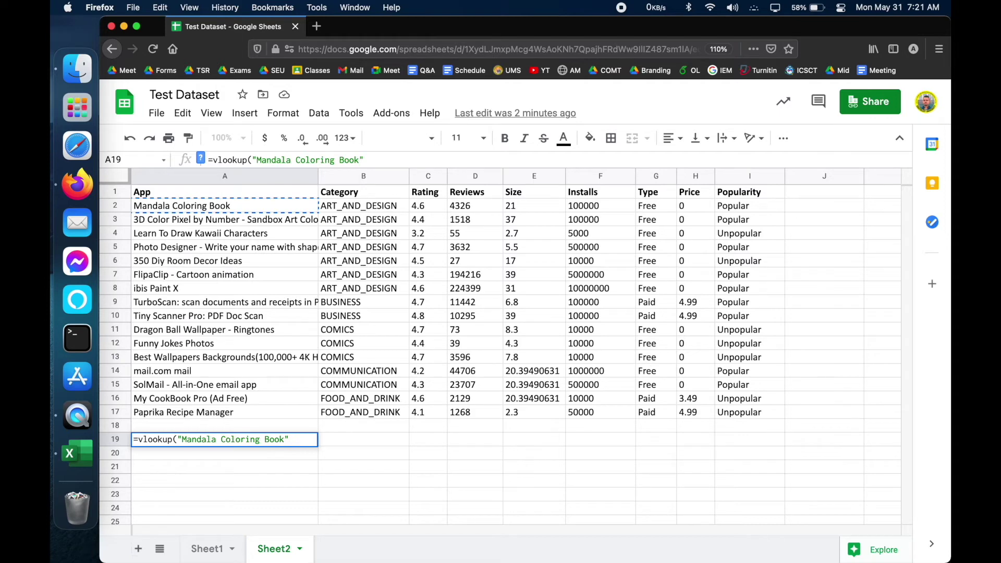
text(,)
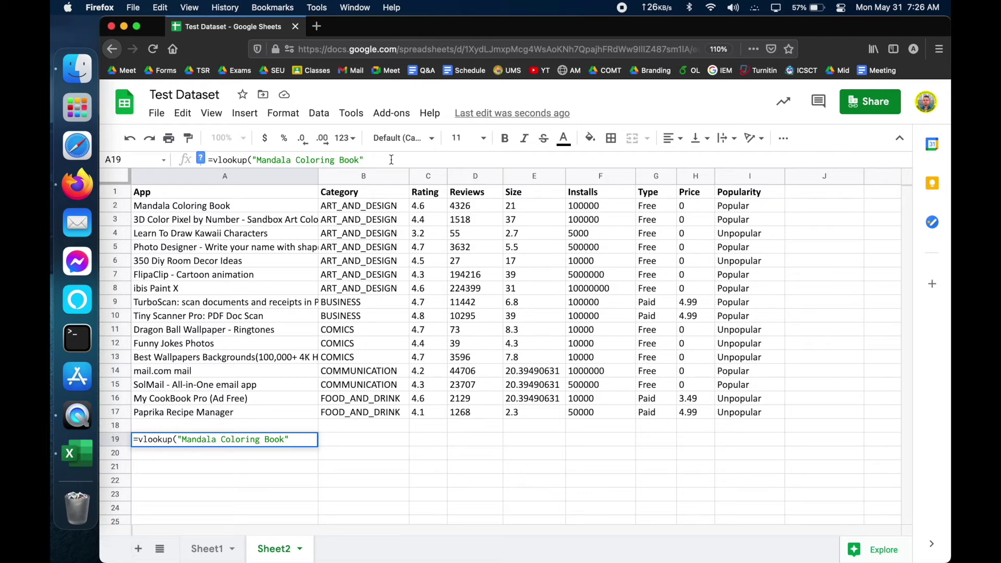
text(,)
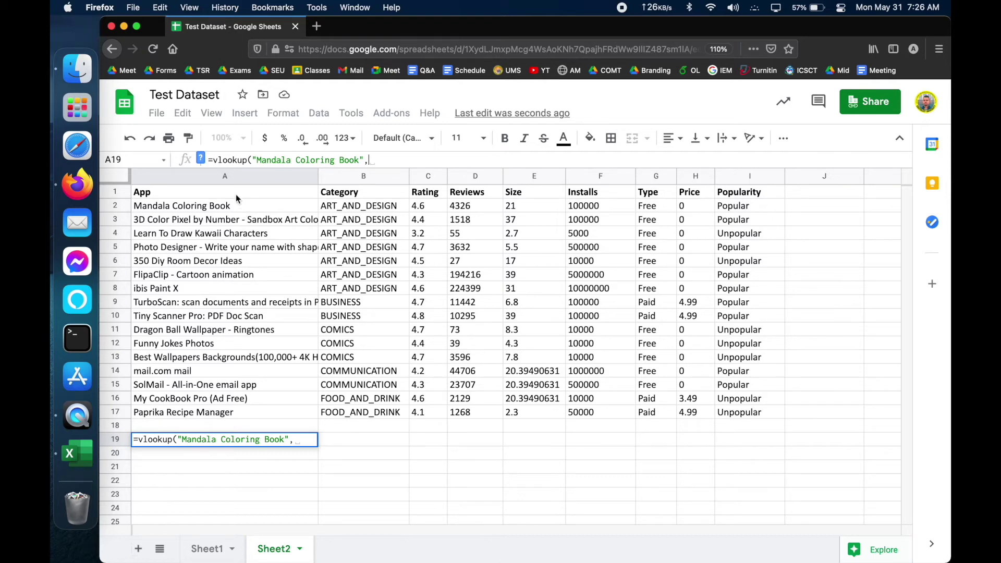
Step: Complete the VLOOKUP in A19 with range A1:E17, column index 5 and False, and commit the formula
drag(232, 193, 557, 415)
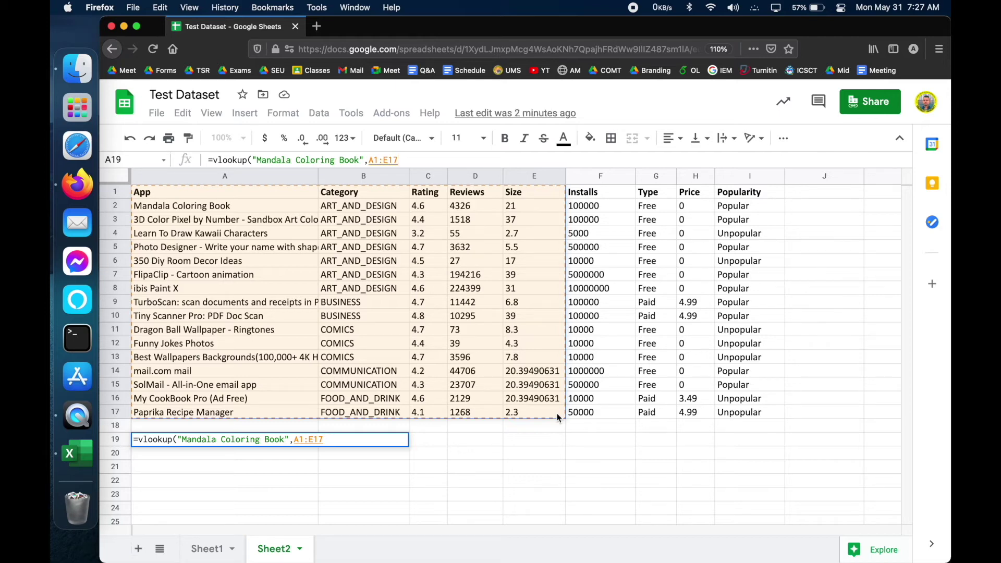
text(,)
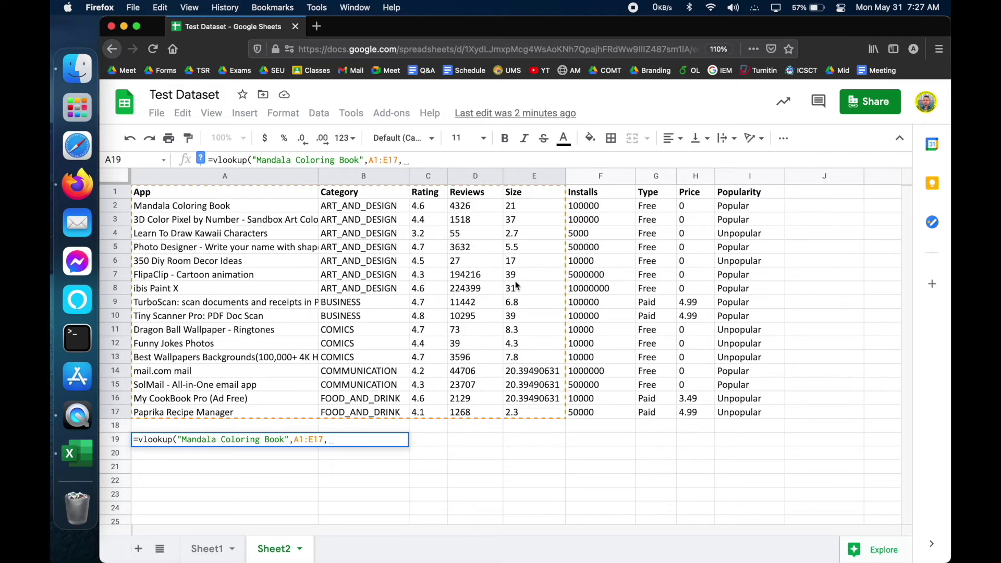
text(5)
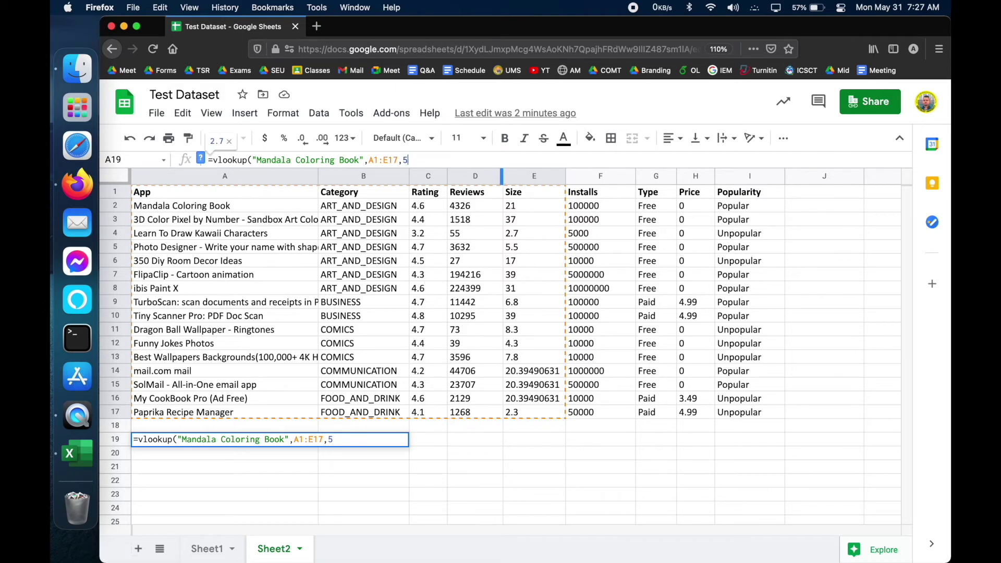
text(,)
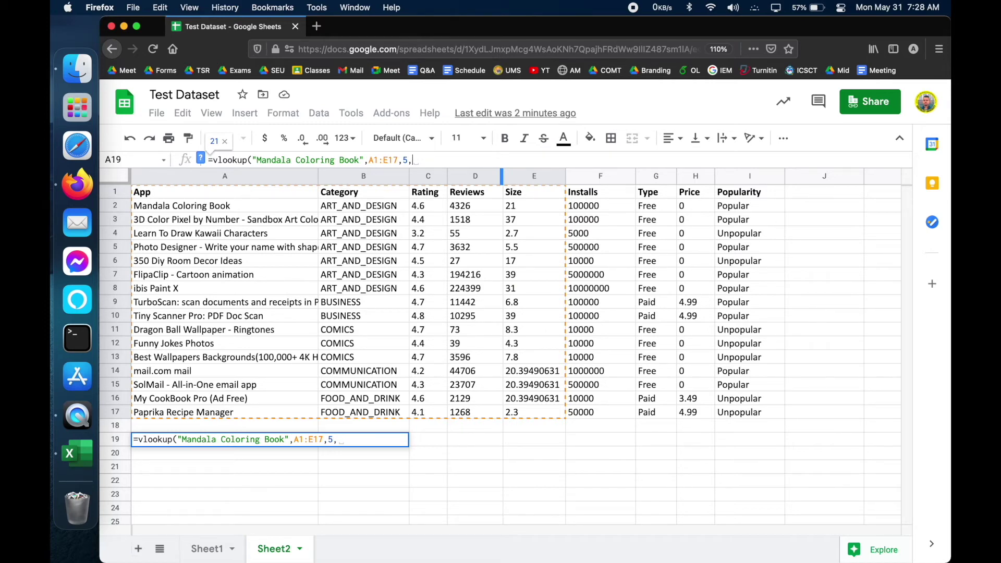
text(False)
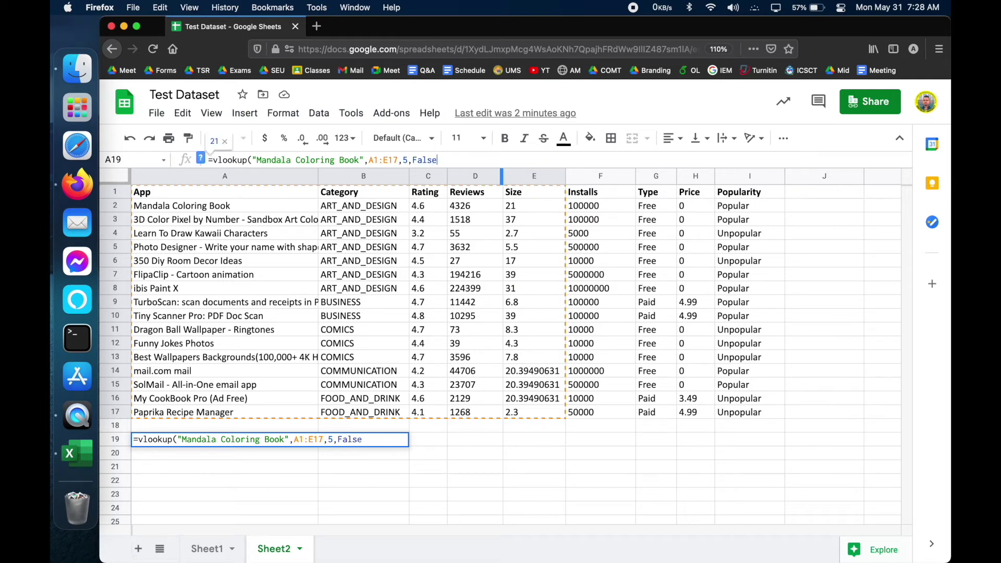
text())
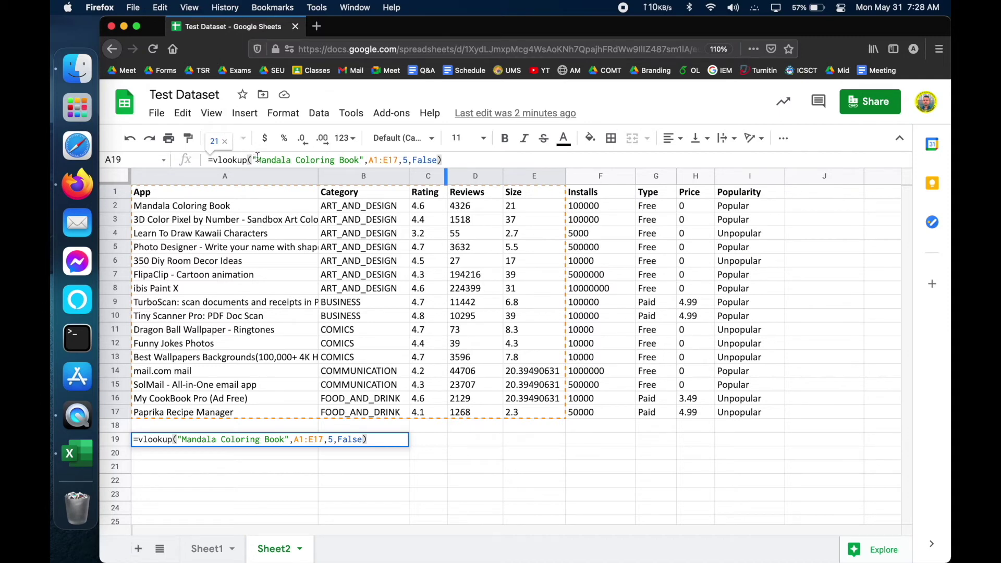
drag(258, 157, 358, 161)
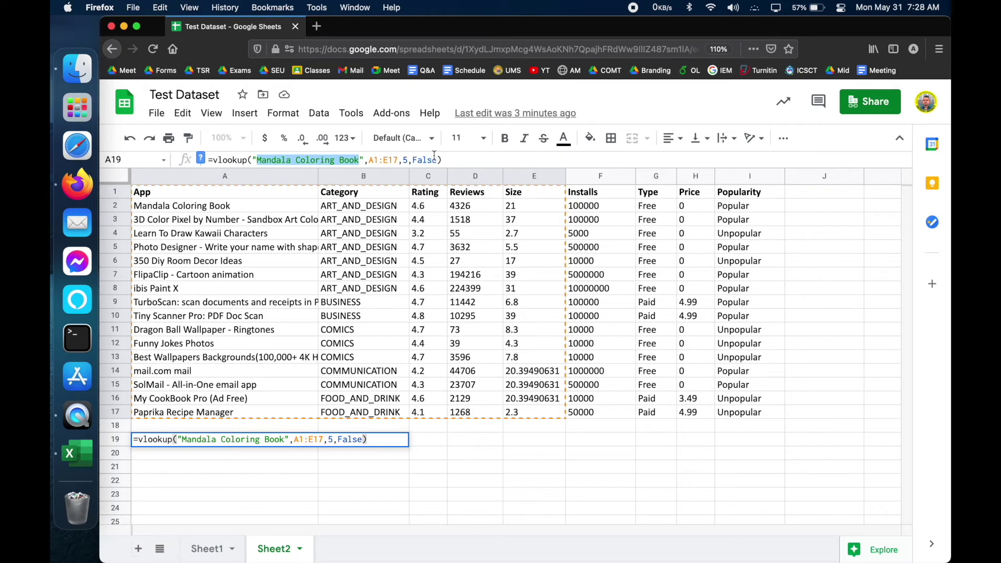
click(487, 159)
key(Return)
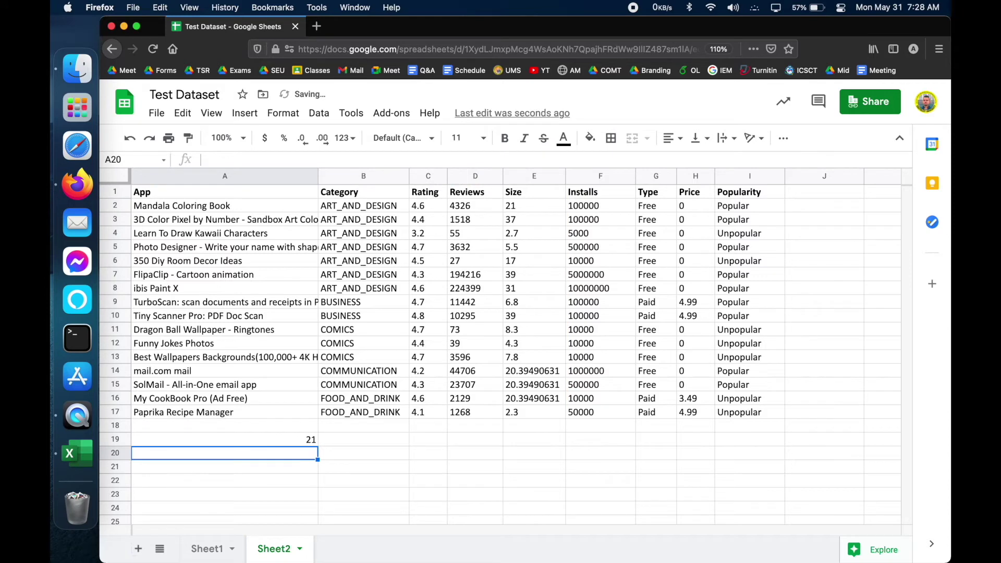
click(299, 444)
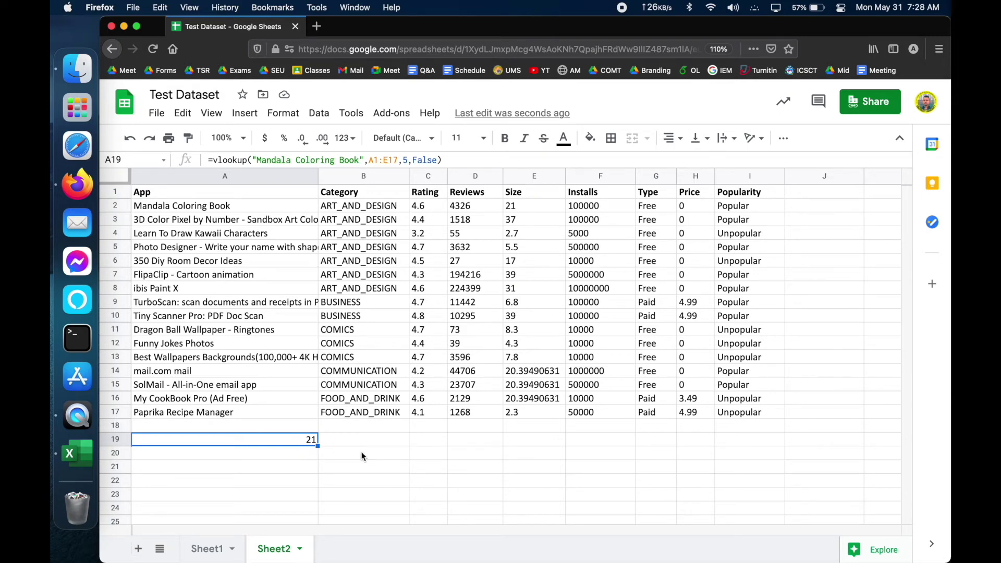
click(308, 456)
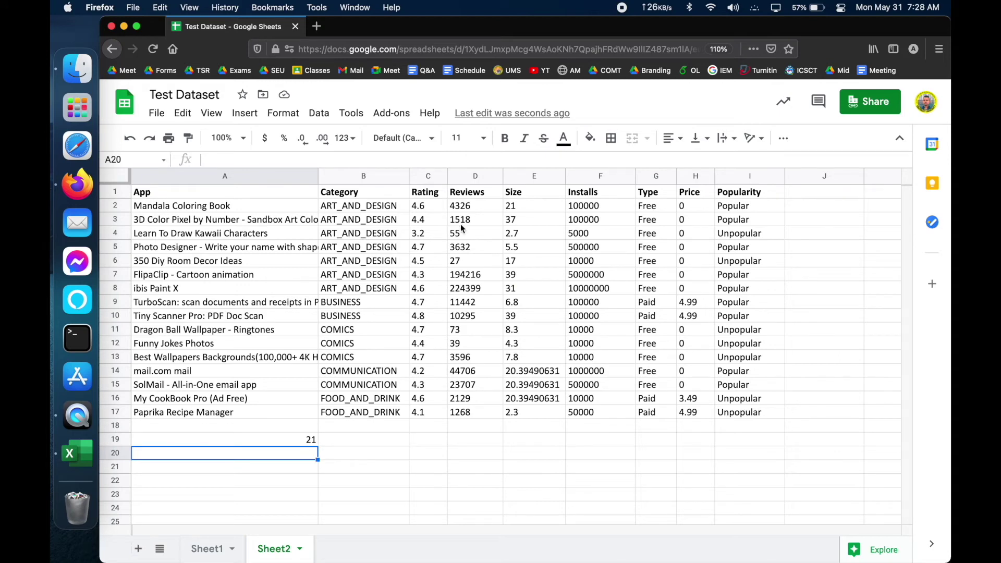
click(456, 179)
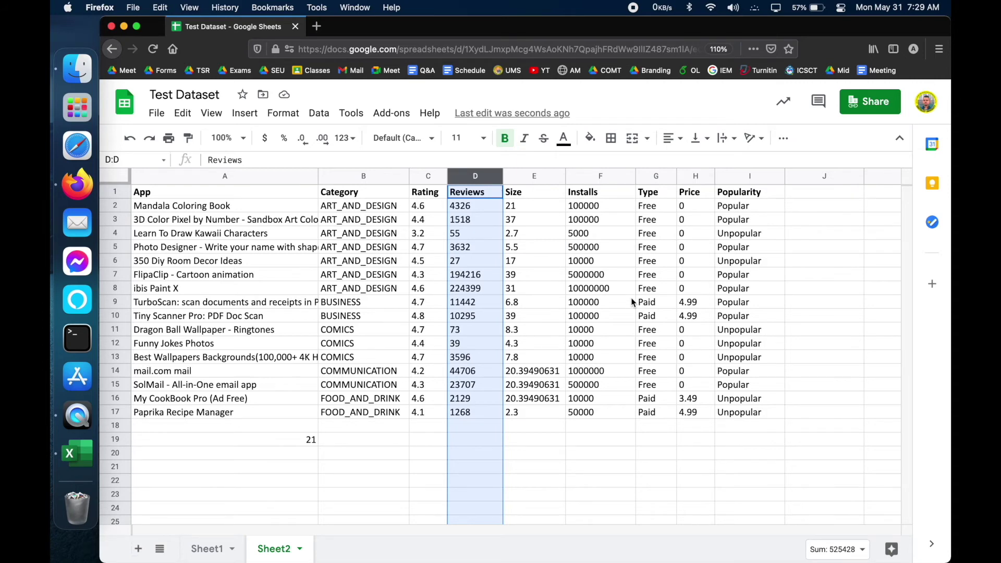
click(585, 195)
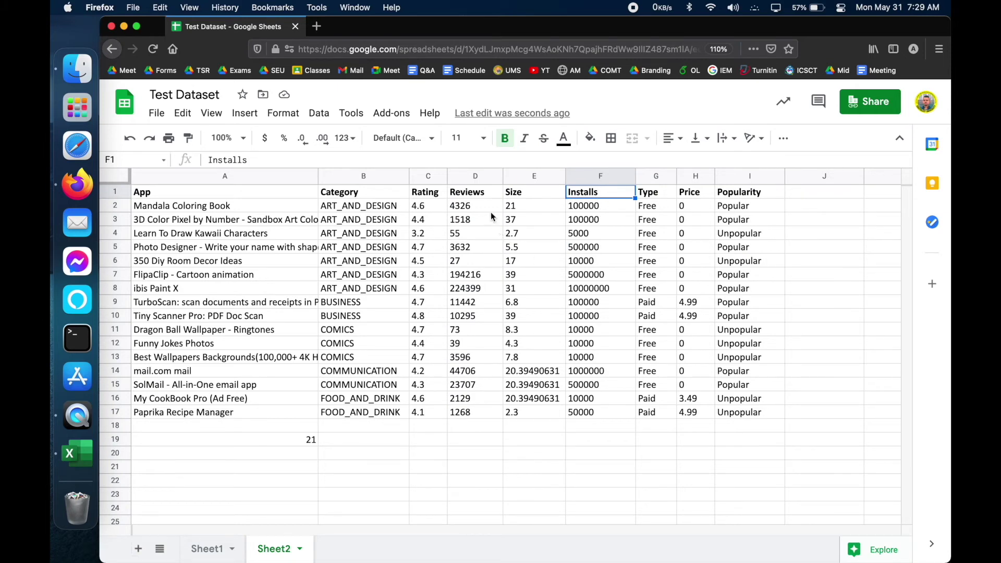
Step: Begin a VLOOKUP formula in A20 with 4326 as the search key, followed by a comma
click(286, 455)
click(291, 156)
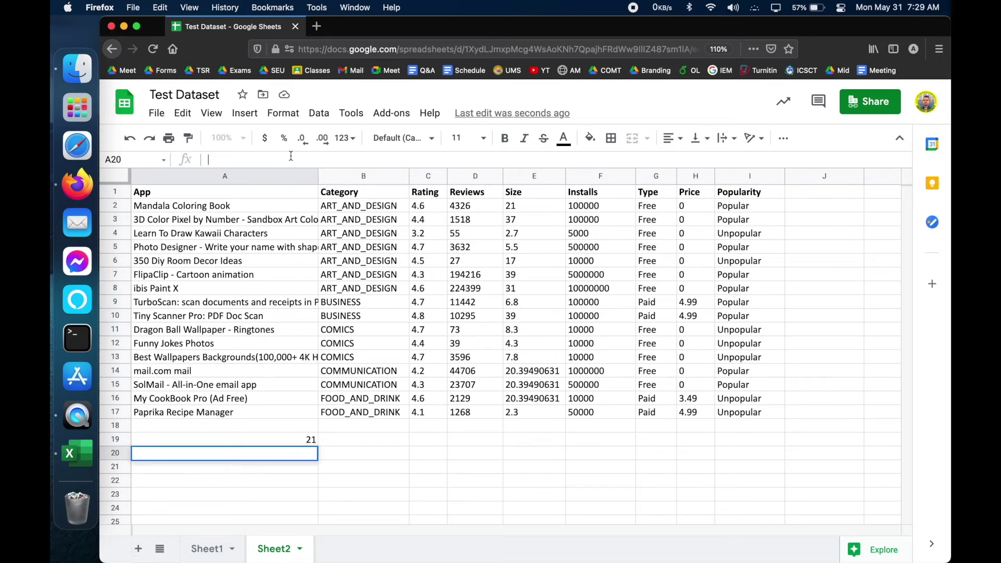
text(=vlookup)
text(()
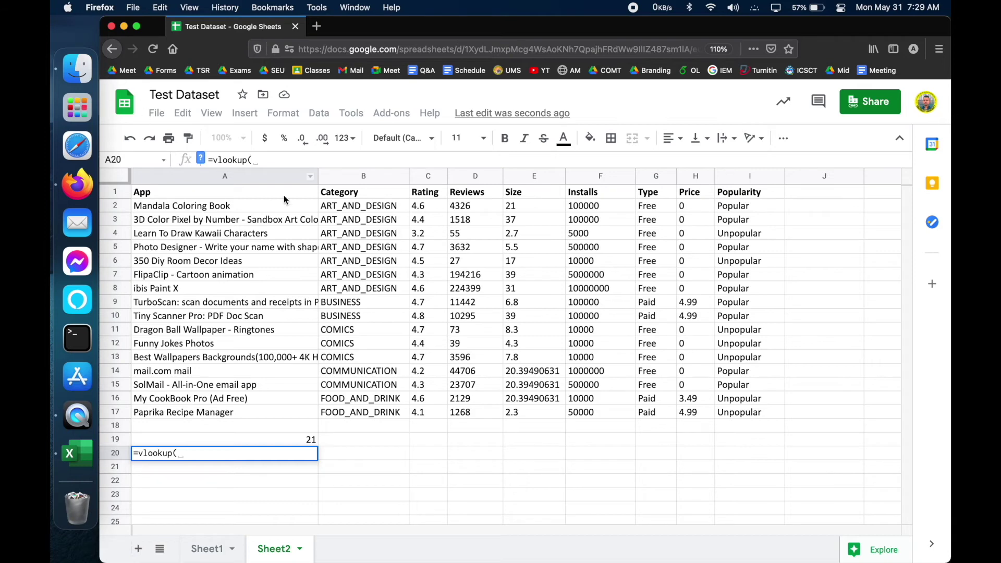
text(43)
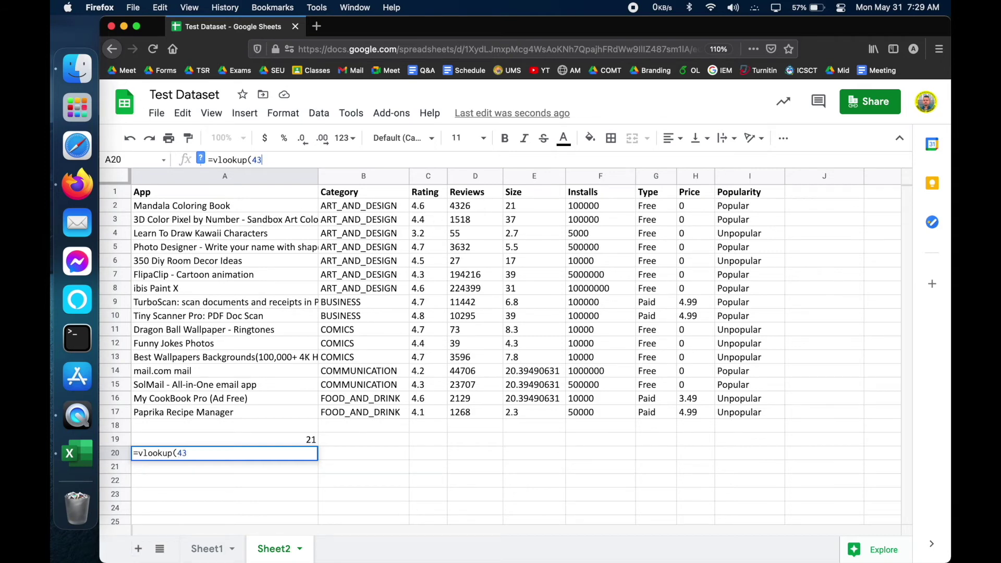
text(26)
text(,)
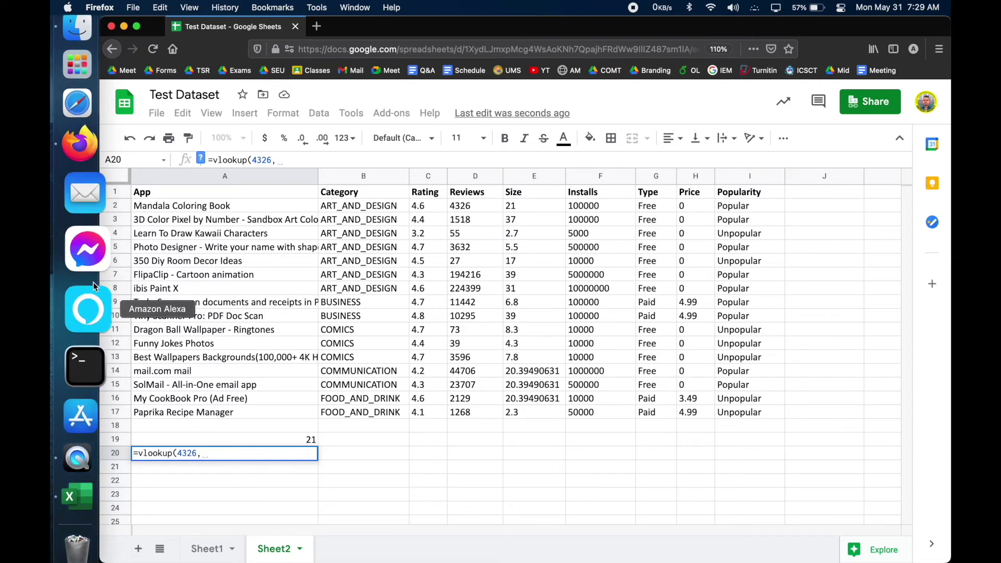
Step: Add B1:G17 as the lookup range in the A20 formula, followed by a comma
click(195, 196)
drag(195, 196, 656, 412)
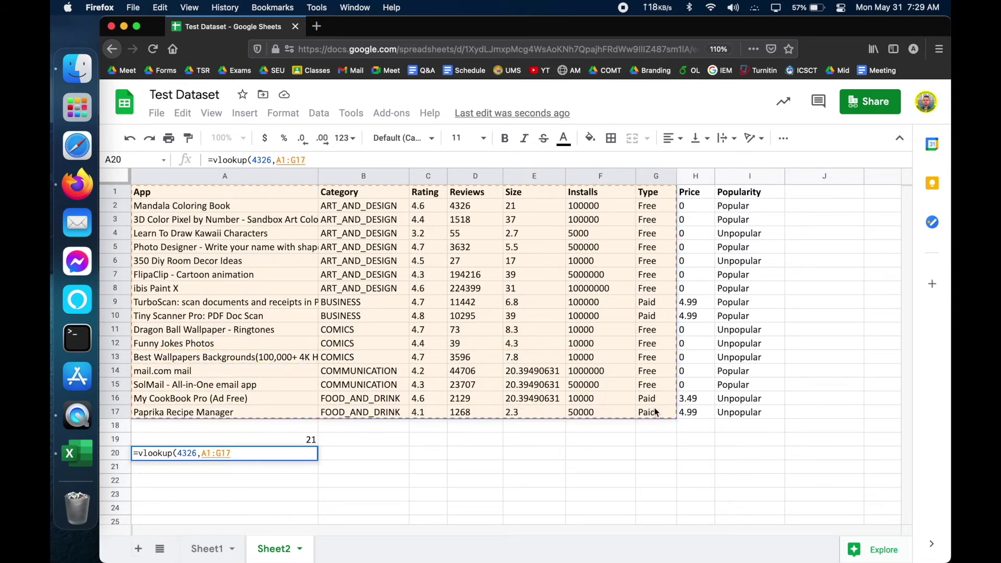
click(478, 274)
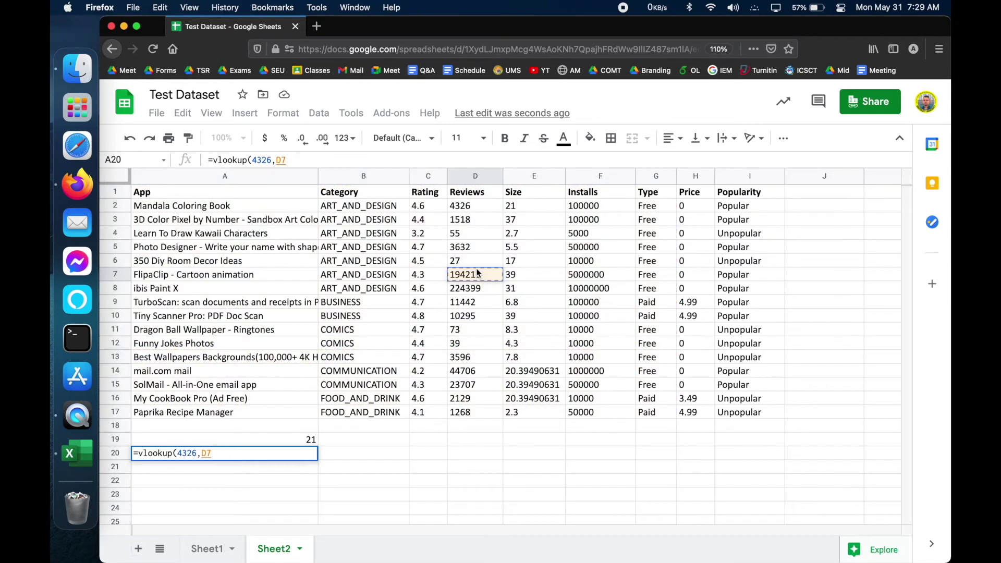
drag(367, 196, 637, 414)
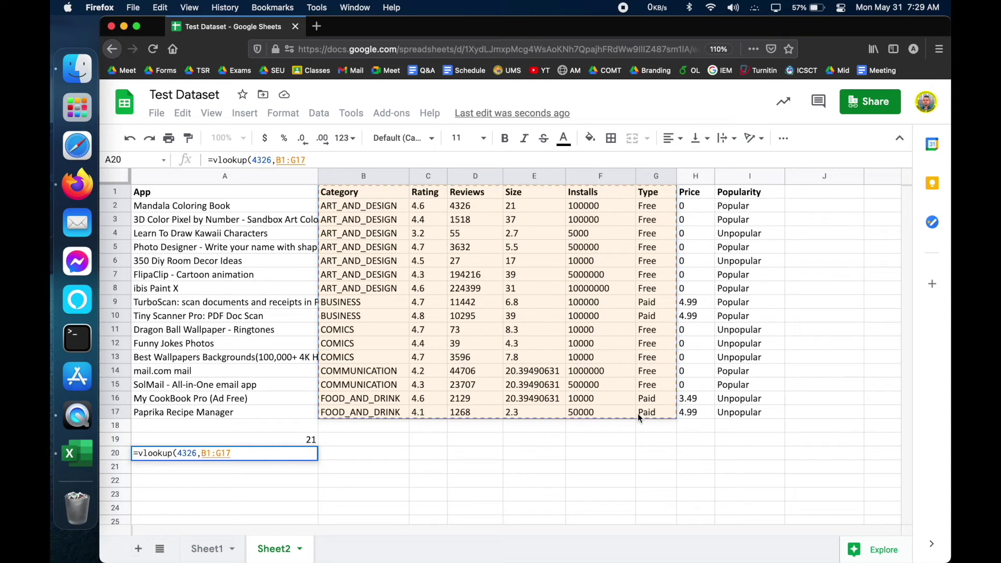
text(,)
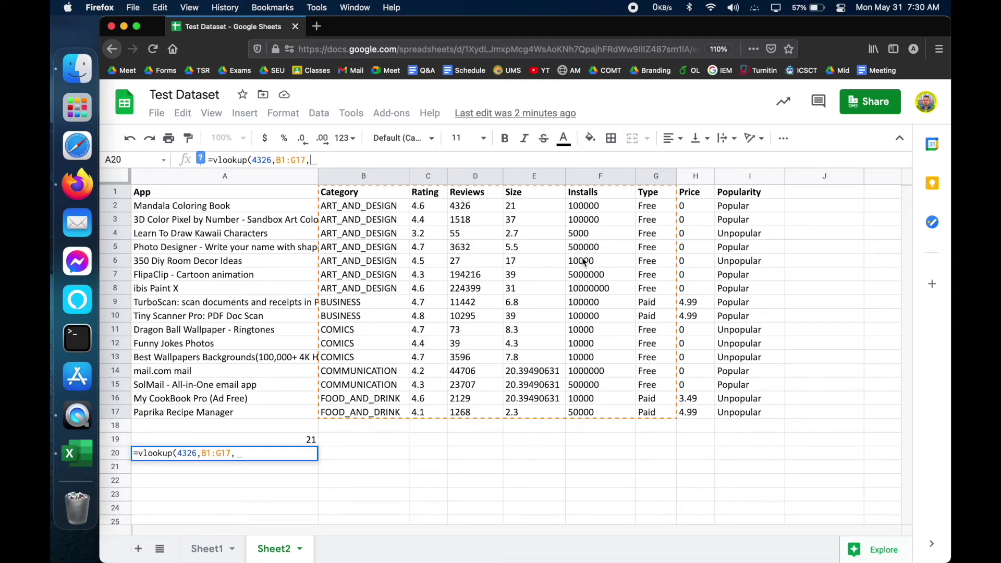
Step: Complete the A20 VLOOKUP with column index 5 and FALSE, and commit the formula
click(302, 450)
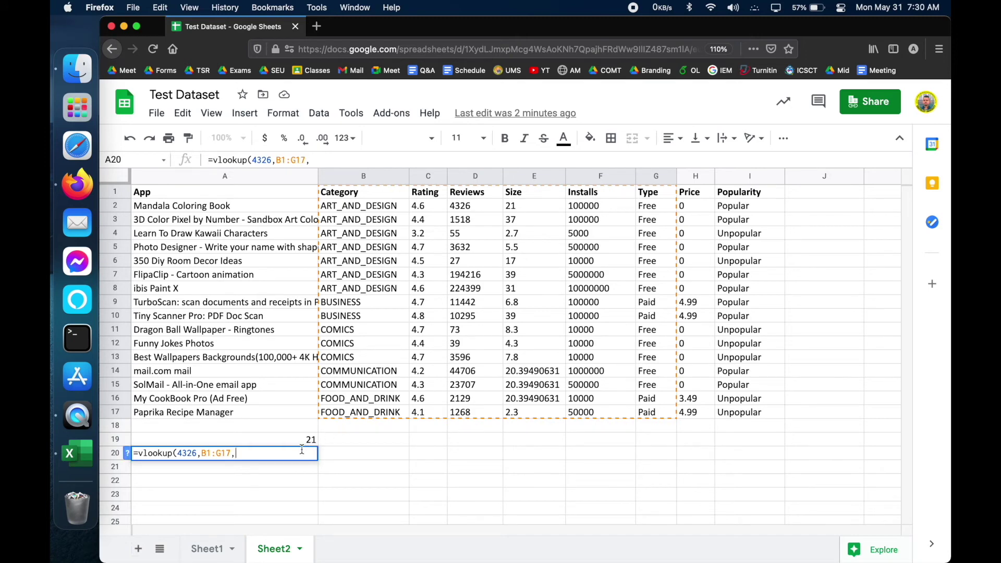
text(5,)
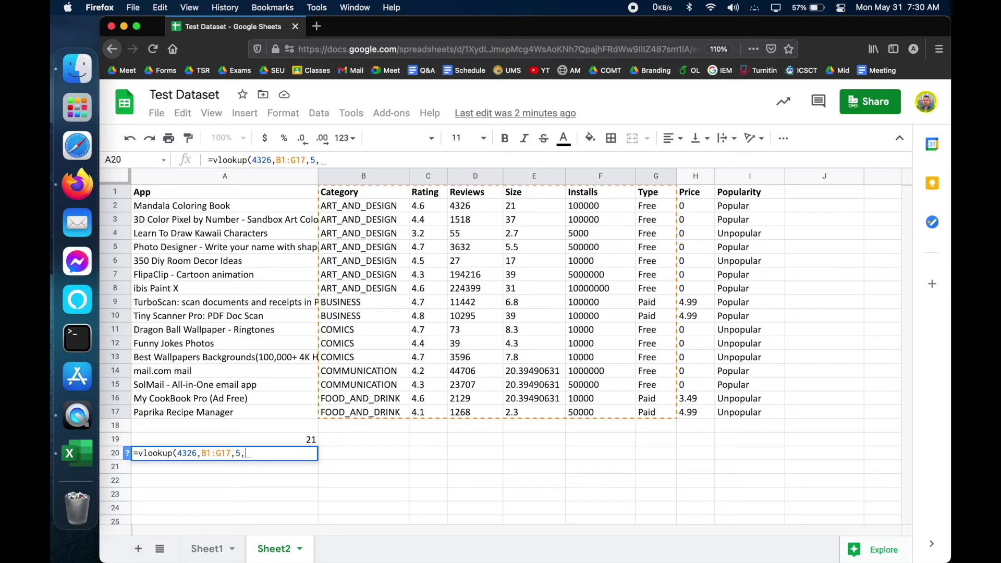
text(FA)
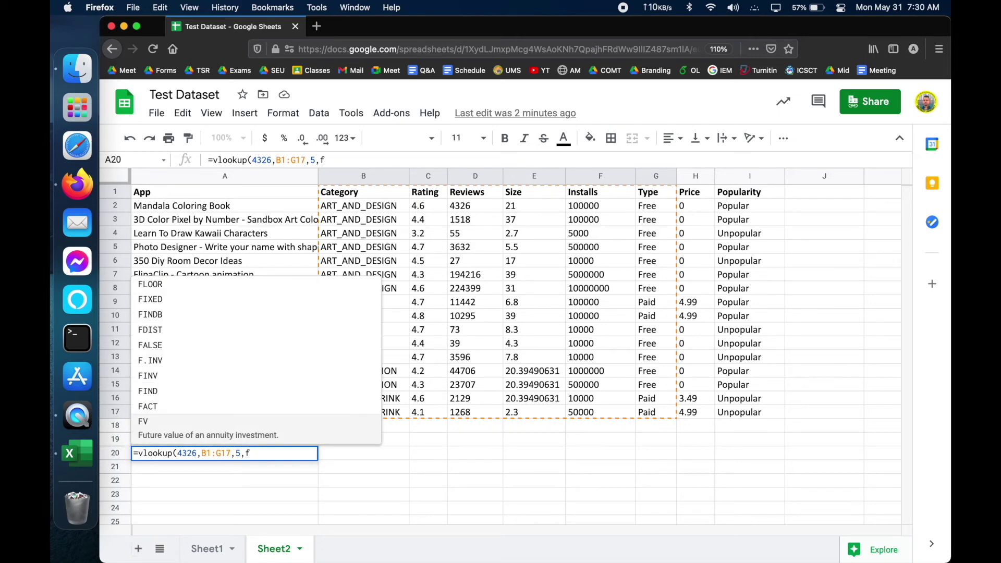
text(LSE))
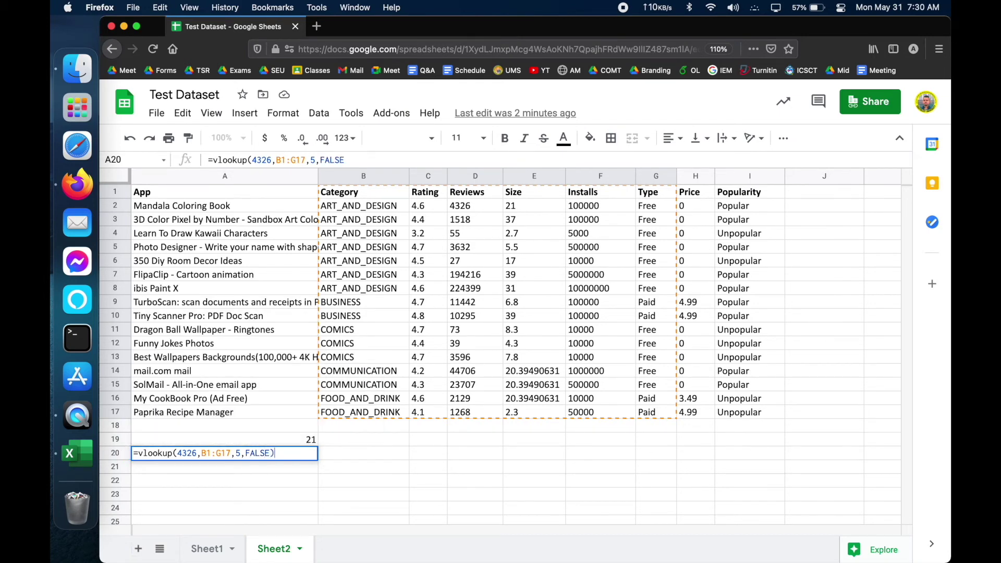
key(Return)
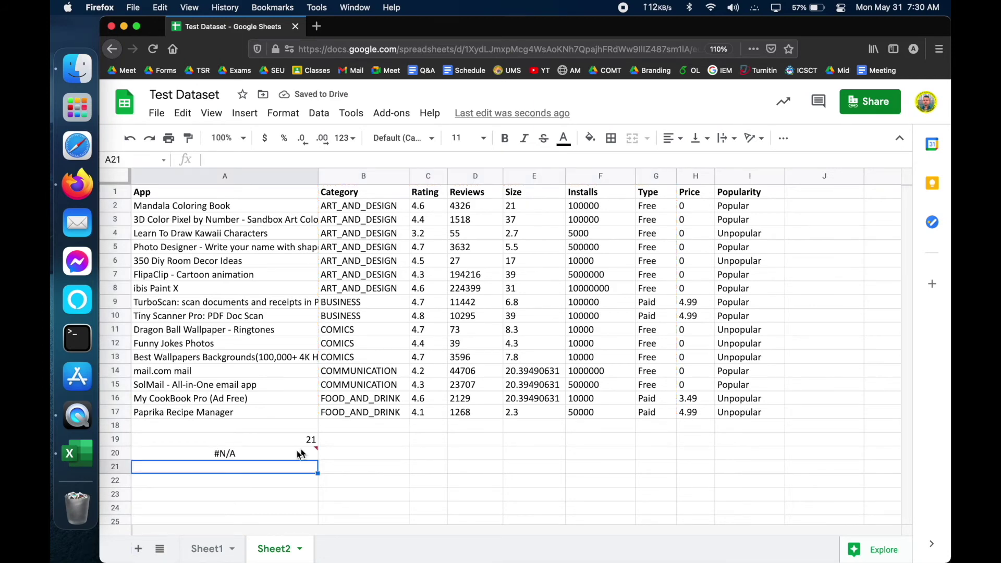
Step: Examine the error on A20 and reopen its formula to check the search key and the lookup range
click(261, 455)
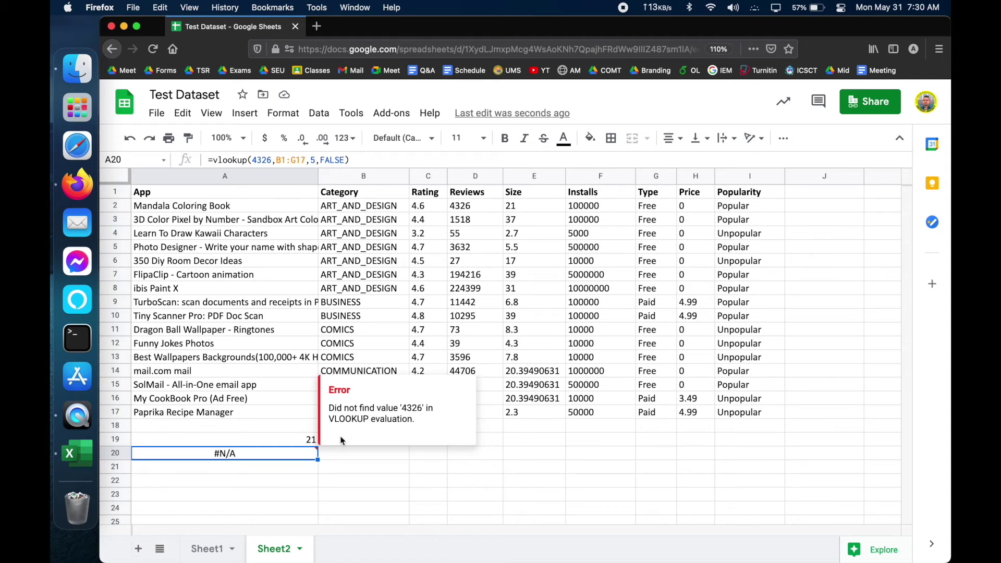
click(265, 464)
click(264, 443)
click(265, 457)
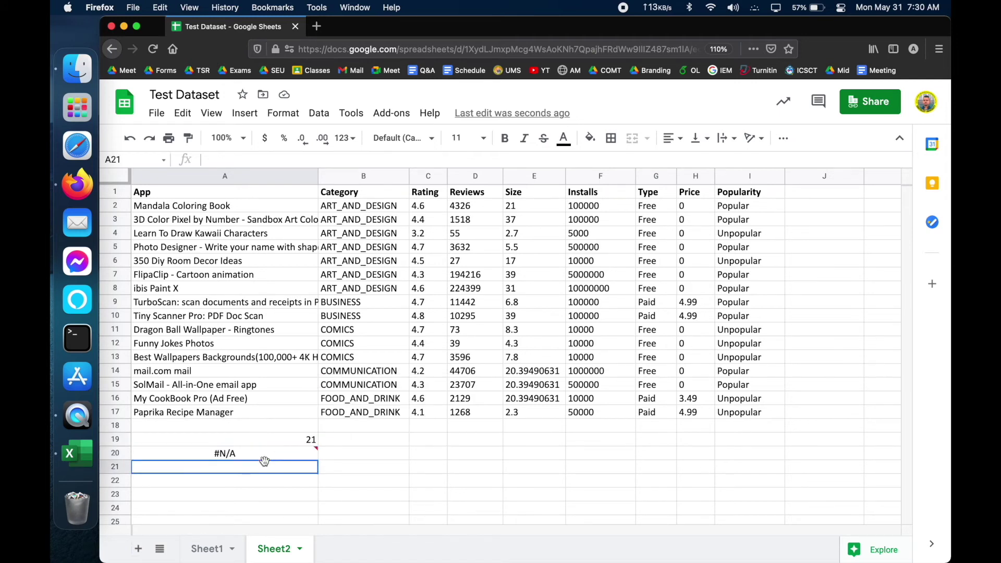
double_click(265, 458)
click(233, 453)
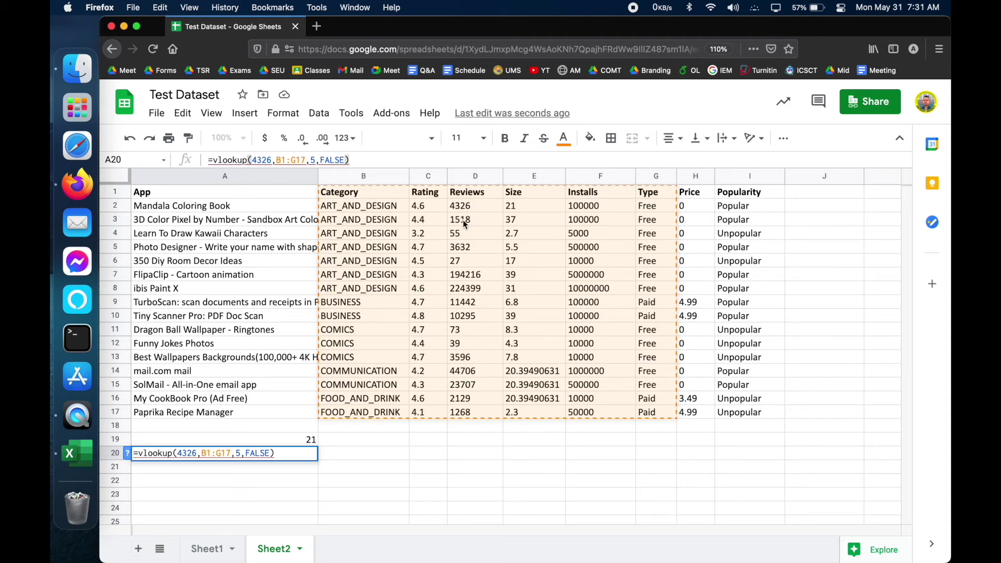
double_click(187, 452)
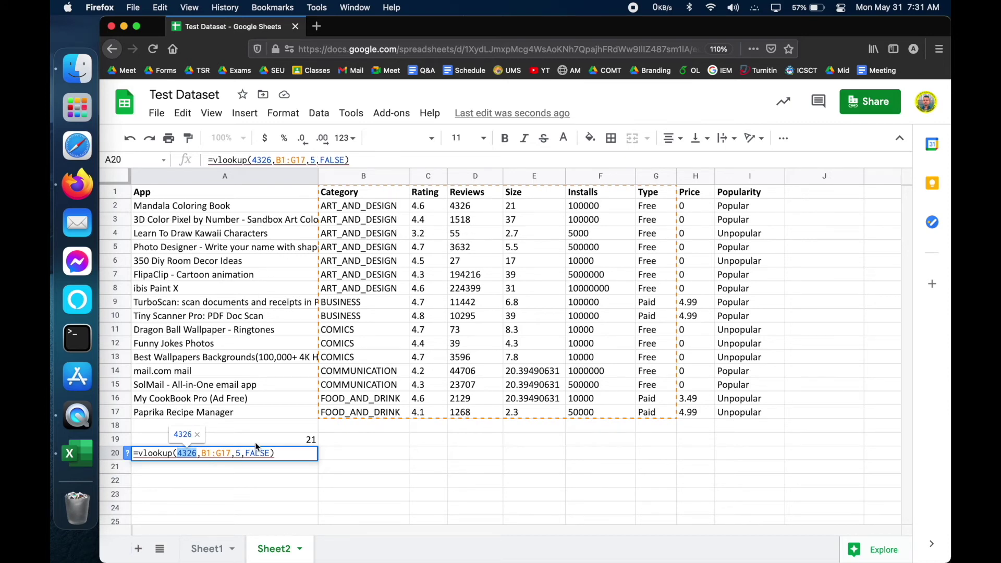
click(278, 442)
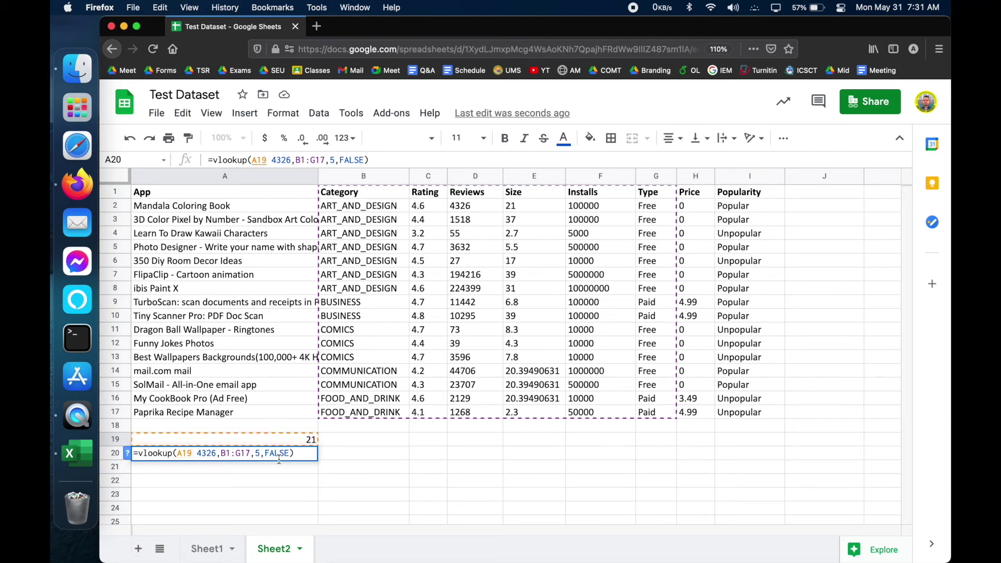
click(276, 478)
click(308, 451)
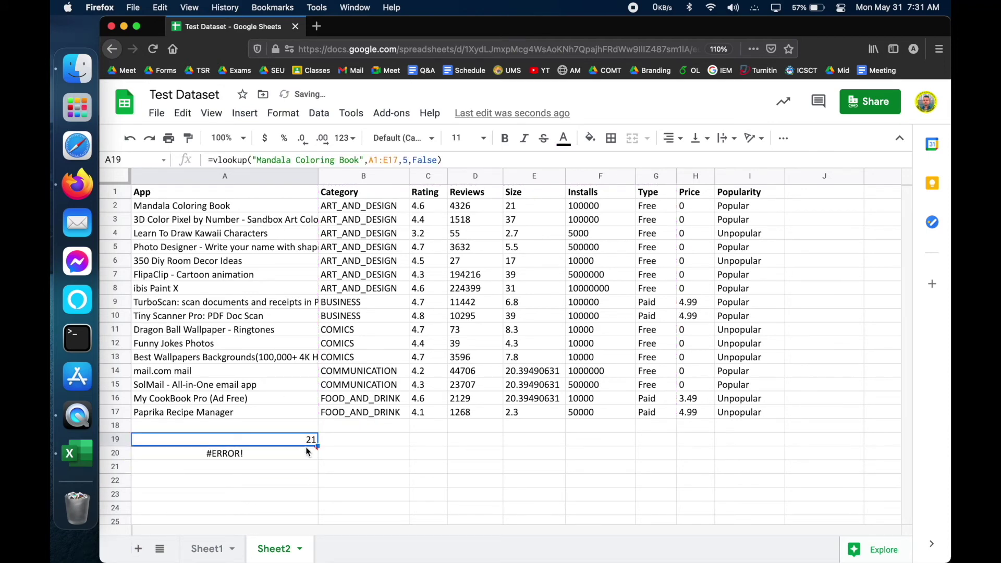
Step: Reopen the A20 VLOOKUP formula and remove its B1:G17 range
mouse_move(306, 453)
double_click(303, 452)
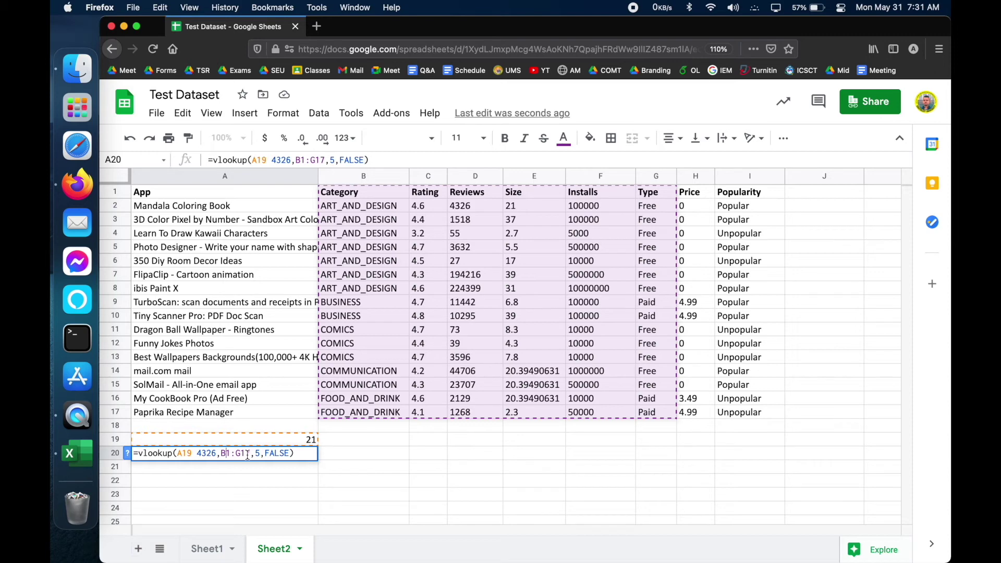
key(Delete)
key(Delete)
key(Delete)
key(Delete)
key(Delete)
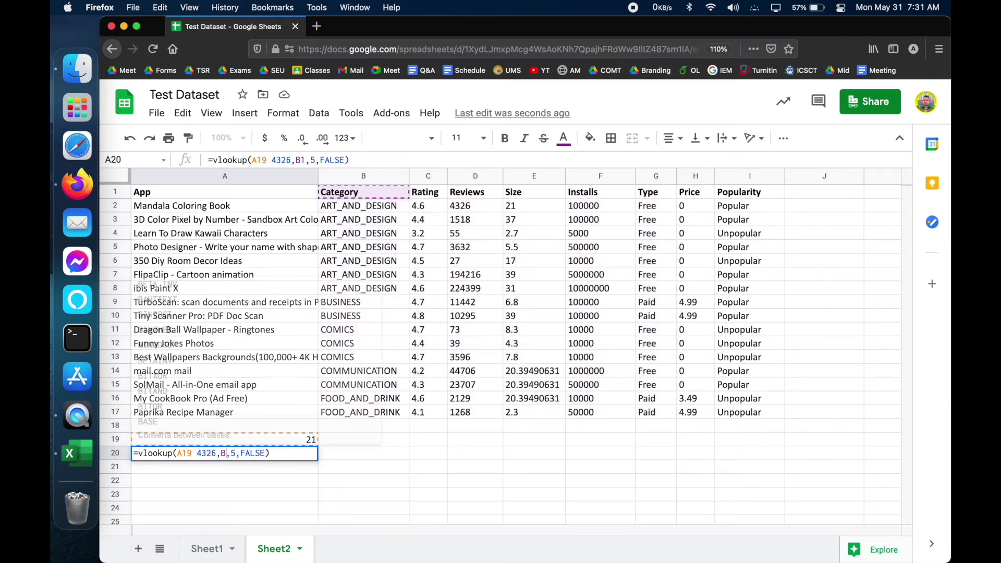
key(BackSpace)
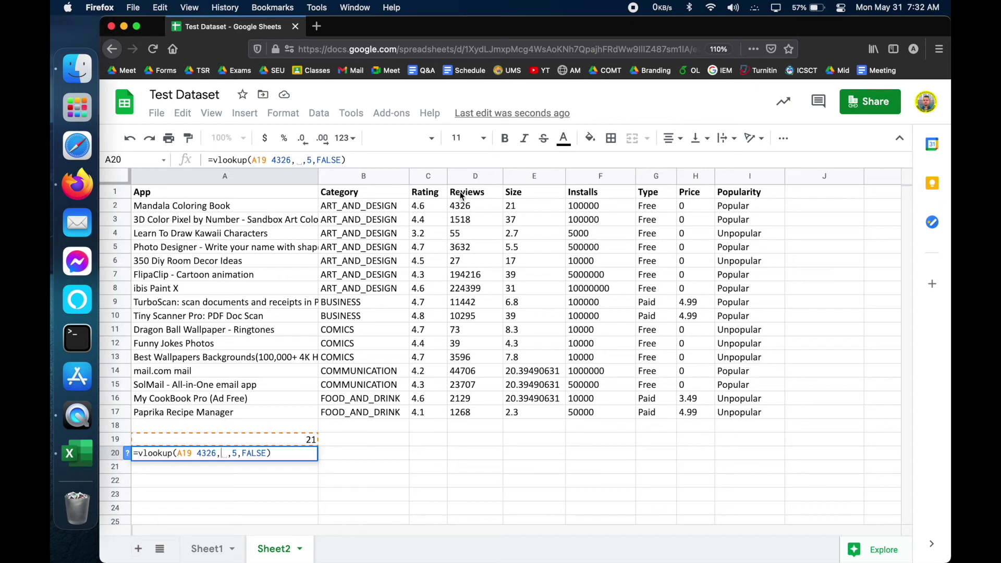
Step: Try D1:G17, starting at the Reviews column, as the lookup range in the A20 formula
drag(461, 196, 654, 407)
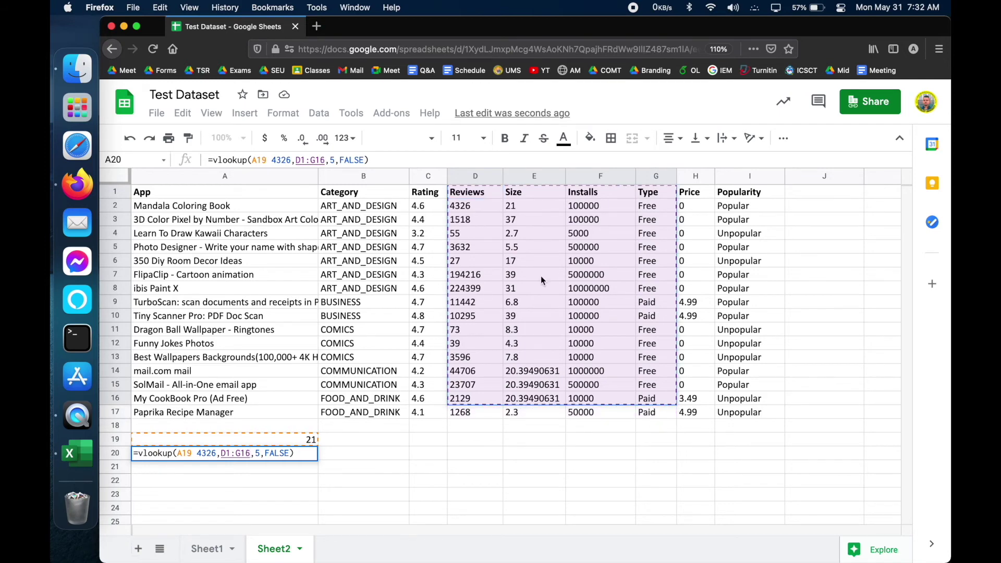
click(493, 223)
drag(470, 193, 655, 411)
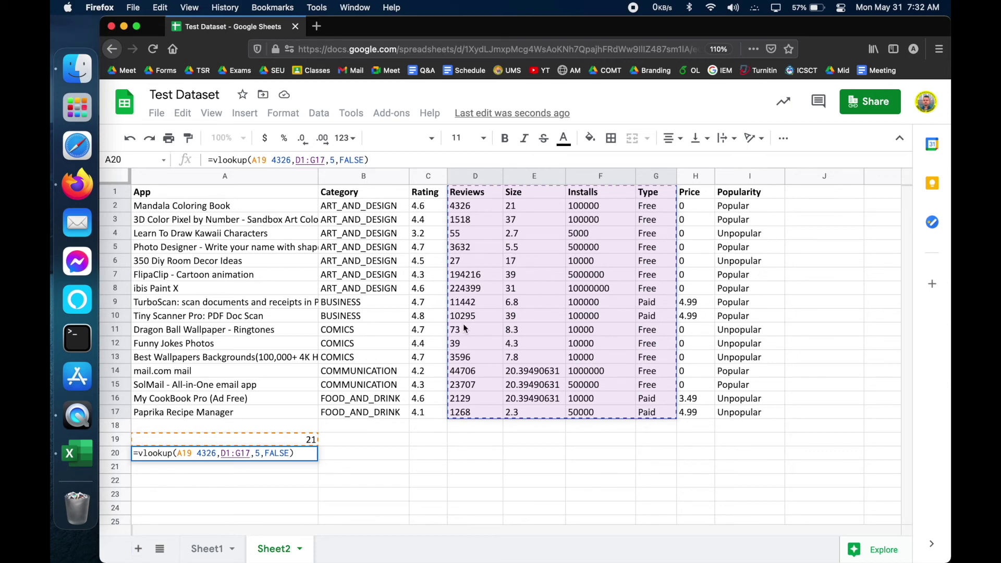
click(534, 192)
click(600, 192)
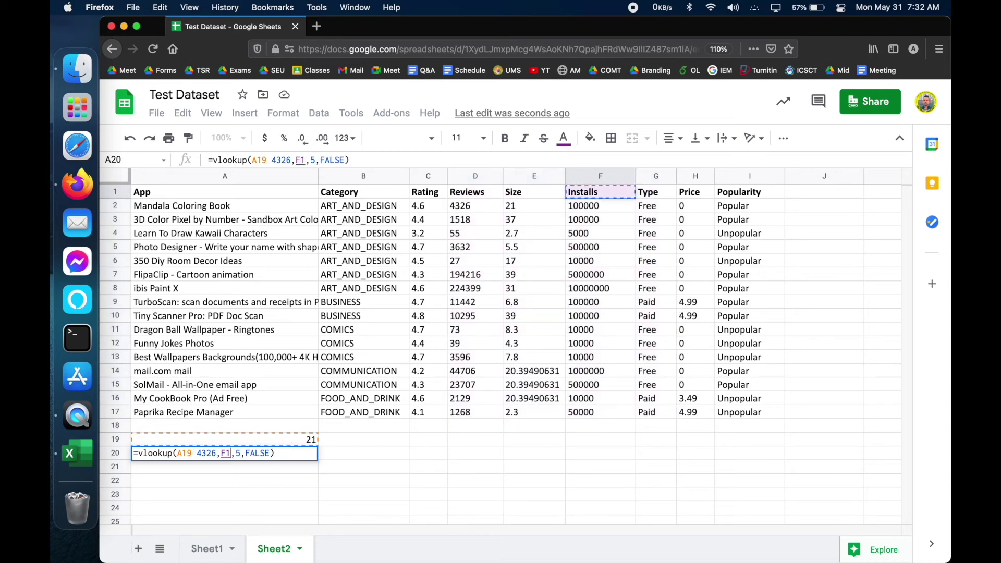
key(BackSpace)
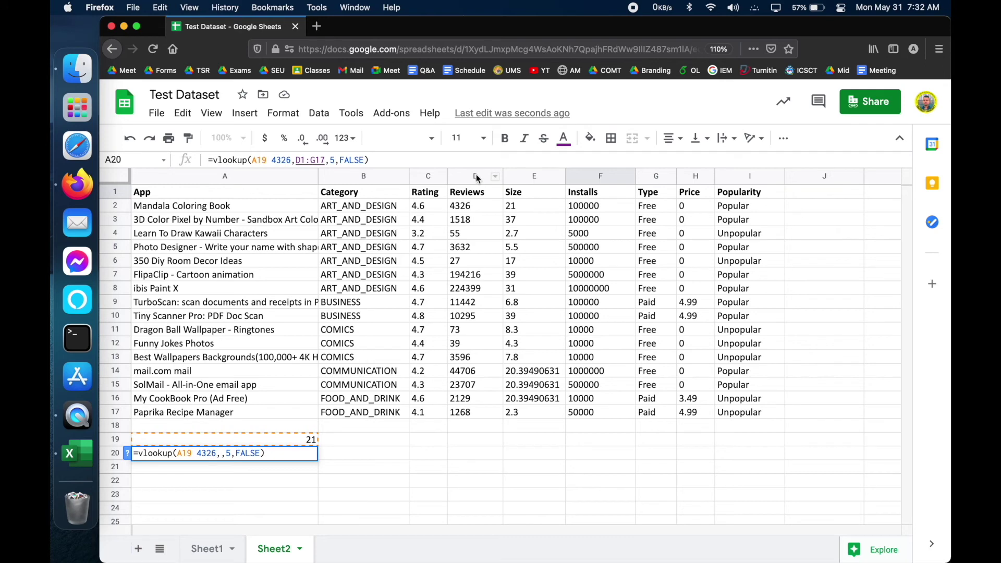
Step: Set the A20 VLOOKUP's range to D1:F17 and its column index to 3, and commit the formula
drag(478, 179, 613, 361)
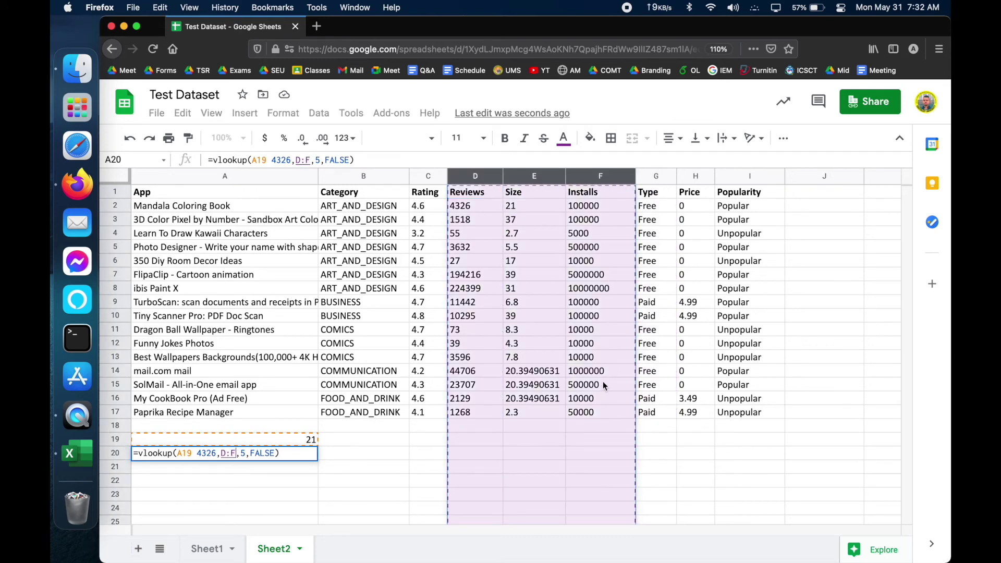
click(600, 357)
drag(493, 193, 609, 412)
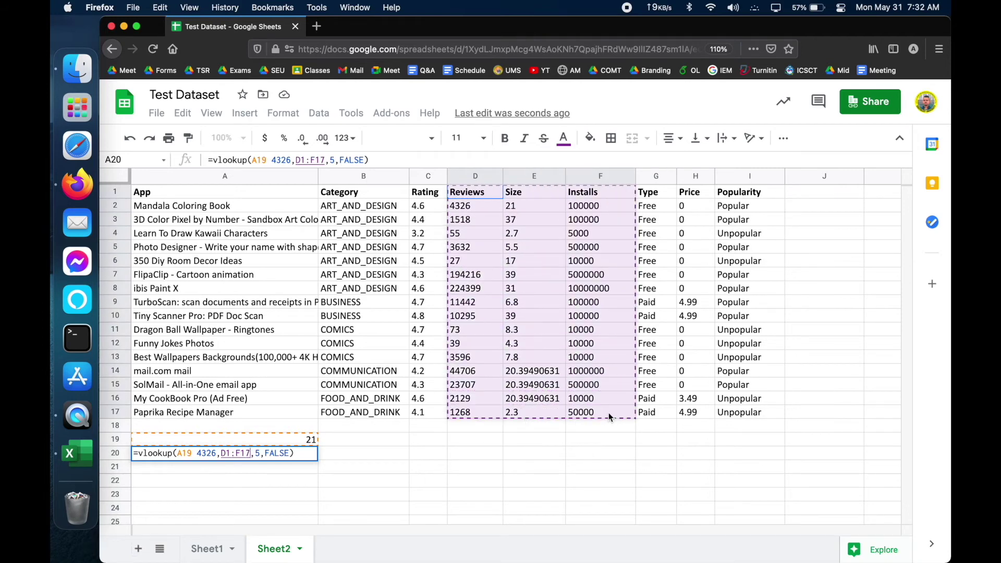
click(258, 454)
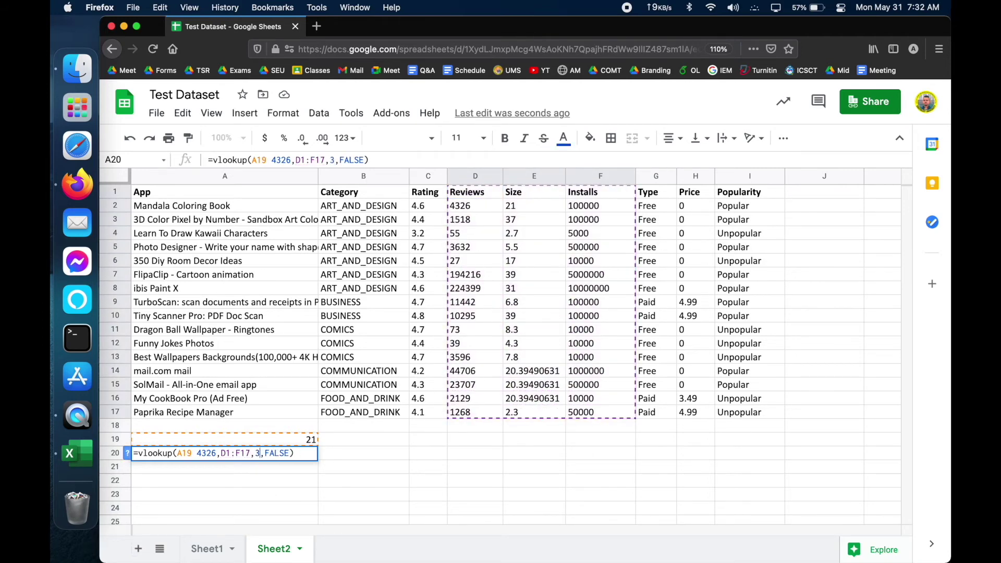
key(Return)
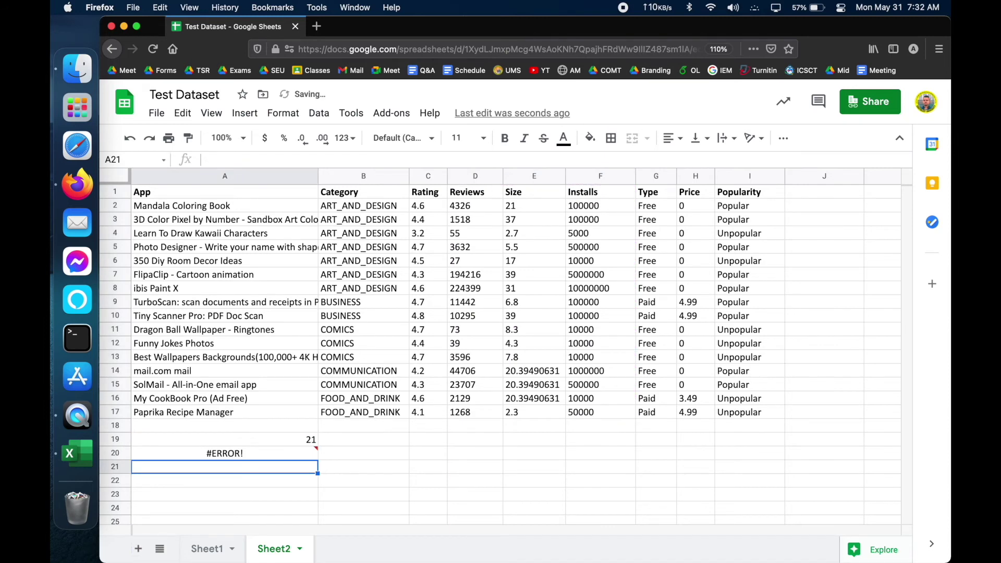
Step: Remove the stray A19 reference before 4326 in the A20 formula, commit it, and check the result against the Reviews value in D2
click(258, 453)
double_click(259, 453)
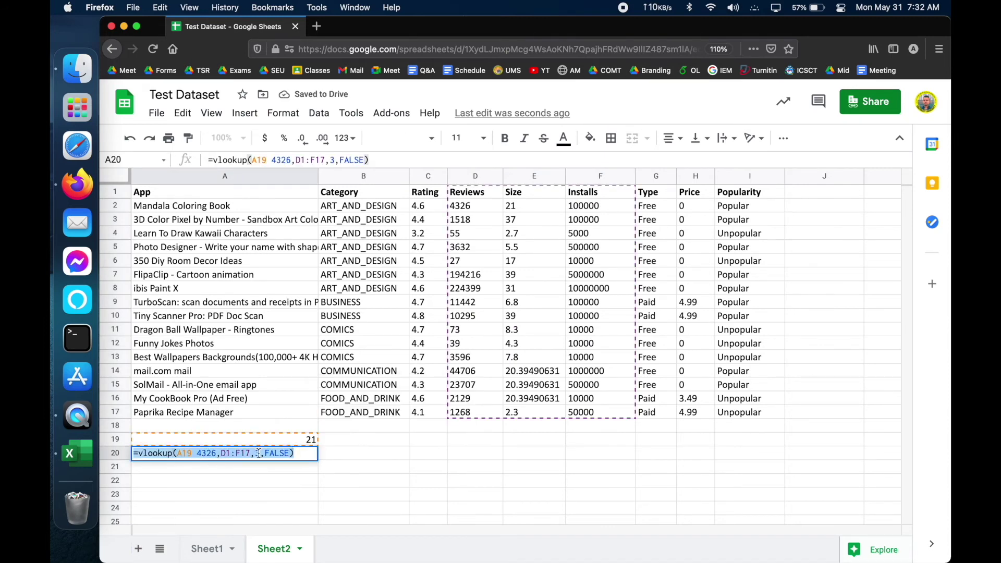
click(197, 453)
key(BackSpace)
key(BackSpace)
key(BackSpace)
key(BackSpace)
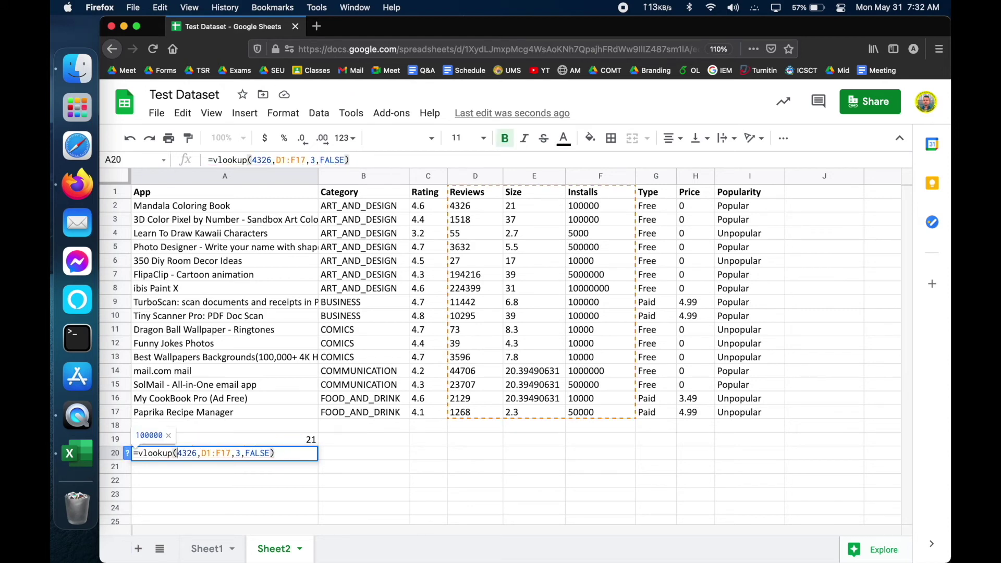
key(Return)
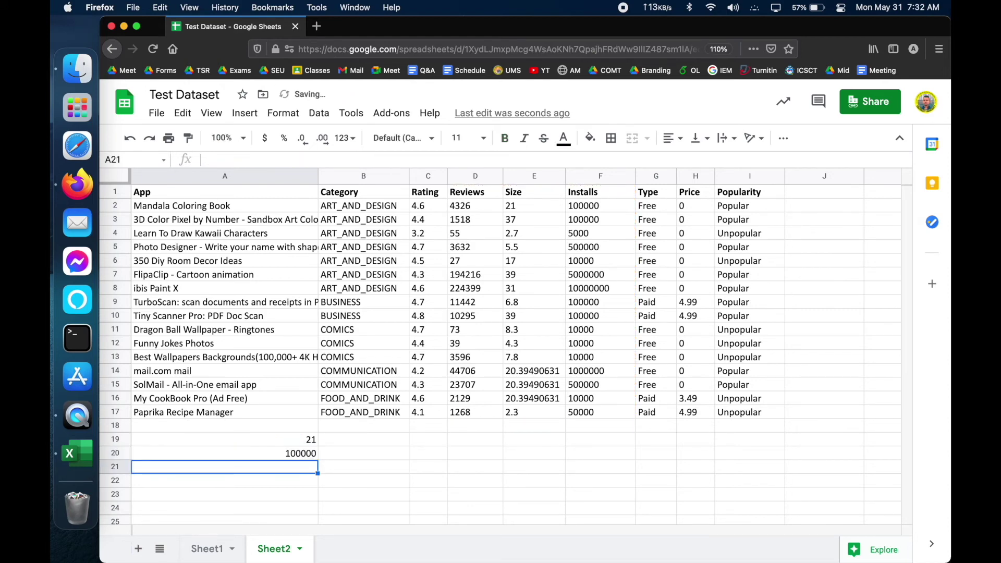
click(315, 455)
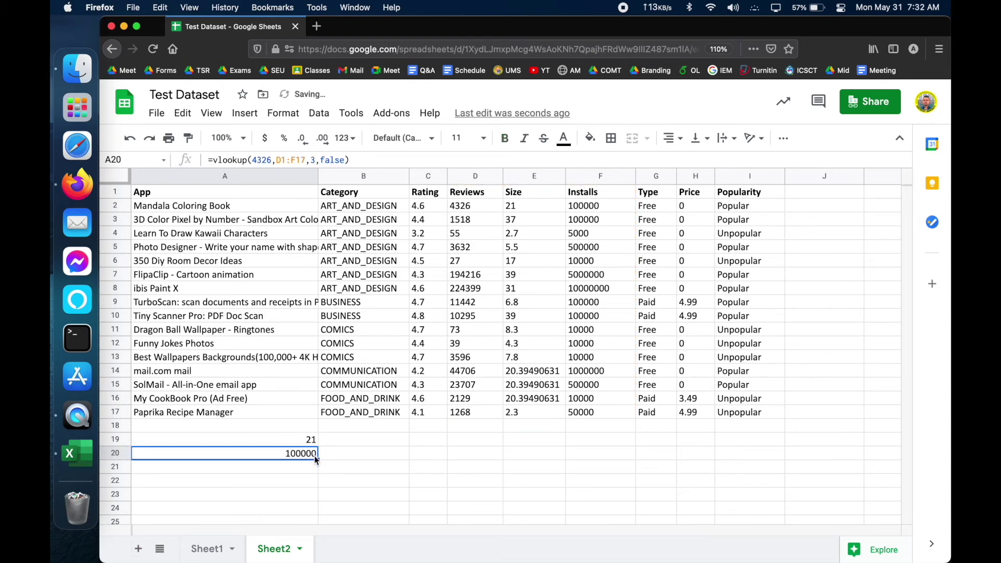
click(478, 207)
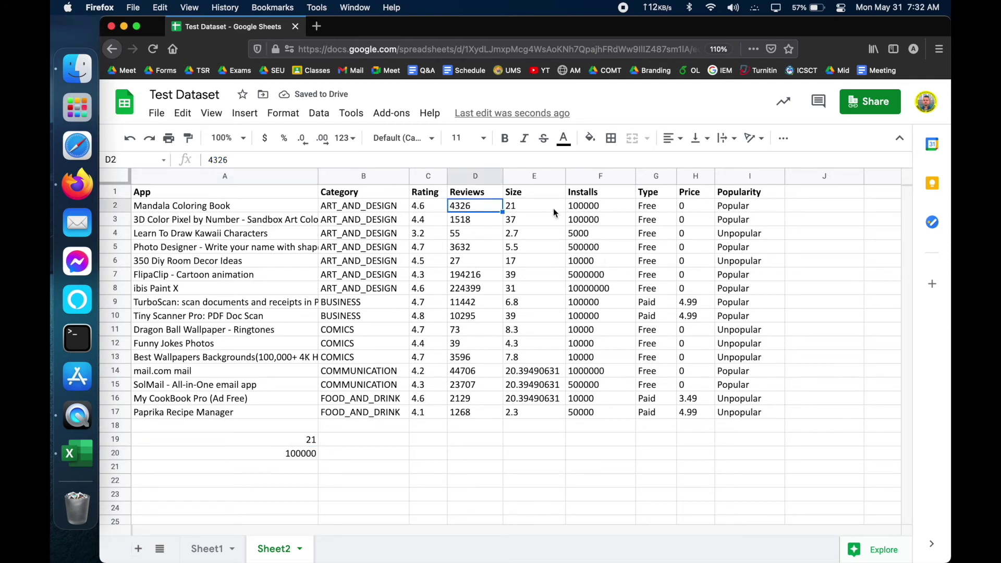
Step: Check the Installs value in F2, and clear the two VLOOKUP formulas from A19:A20
click(600, 207)
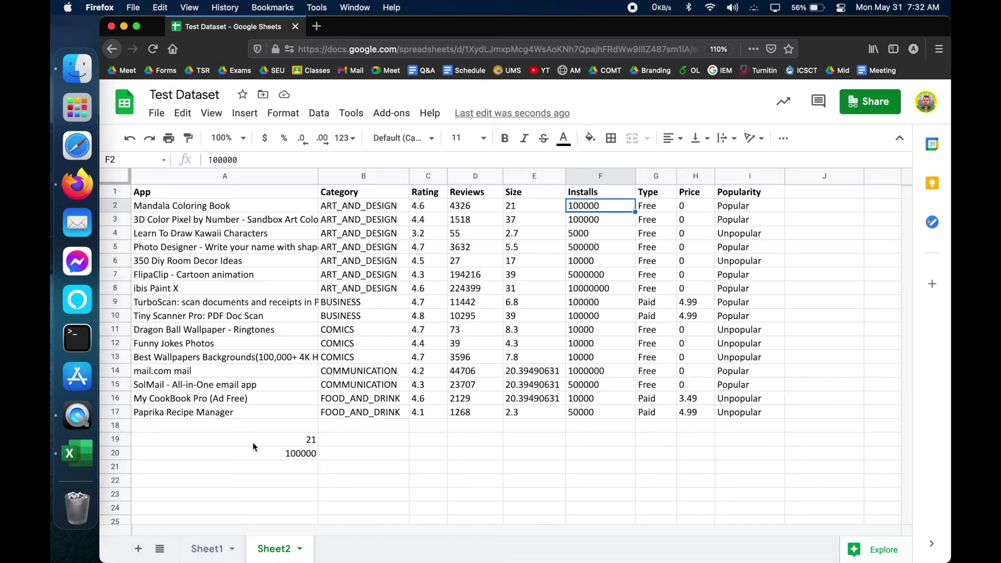
drag(253, 442, 274, 458)
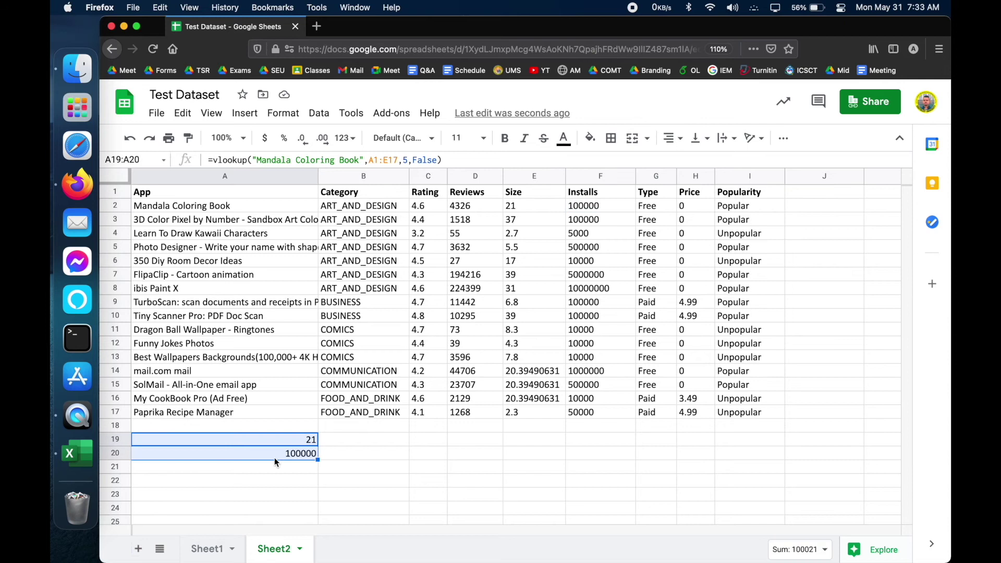
key(Delete)
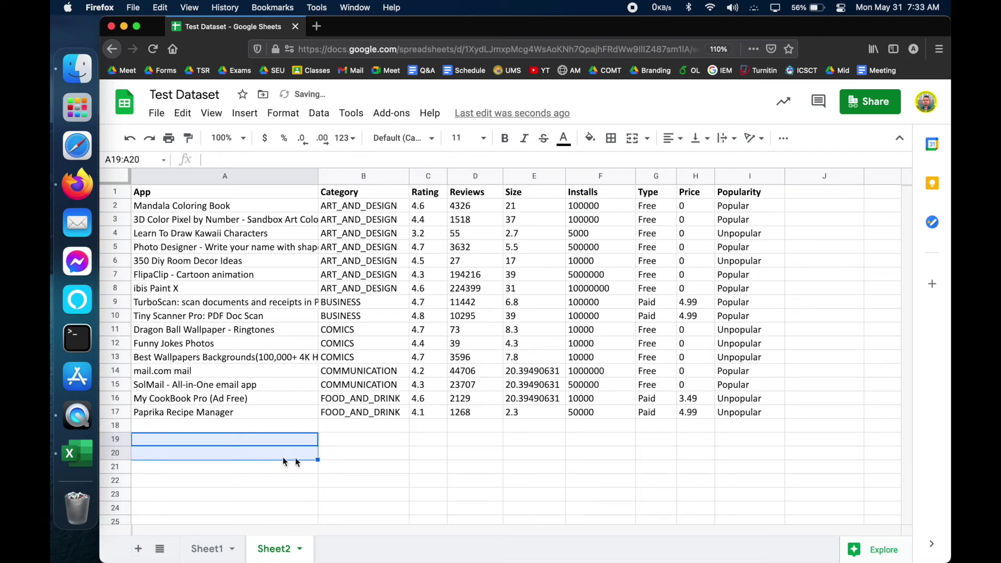
click(401, 453)
Step: Enter the label "Enter app name below" in cell A19
click(290, 437)
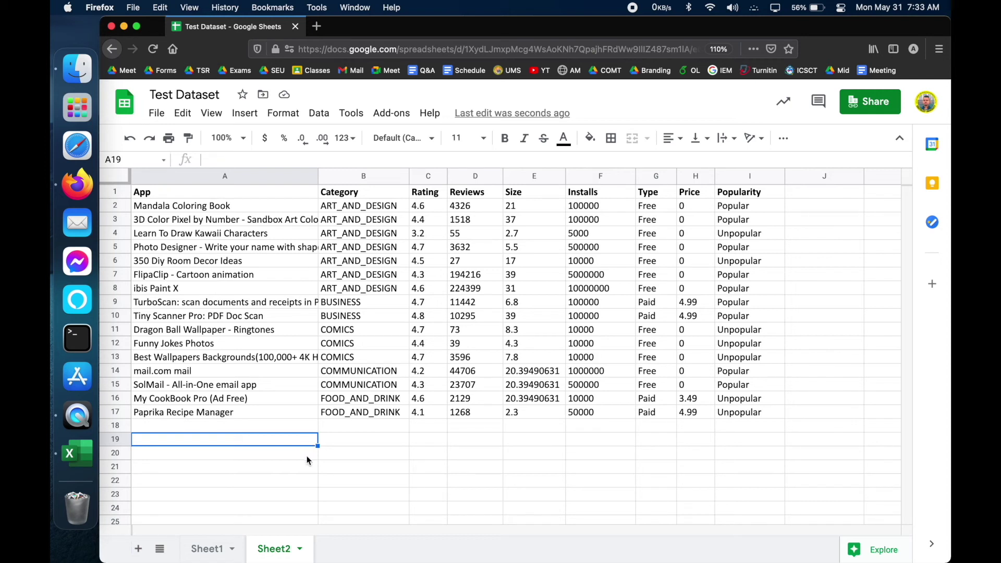
double_click(300, 440)
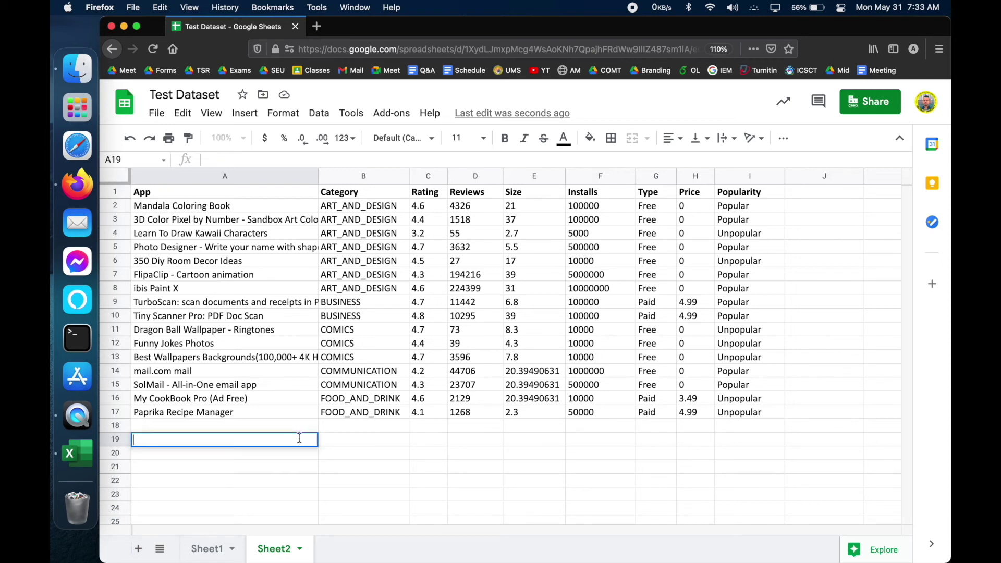
text(Enter app na)
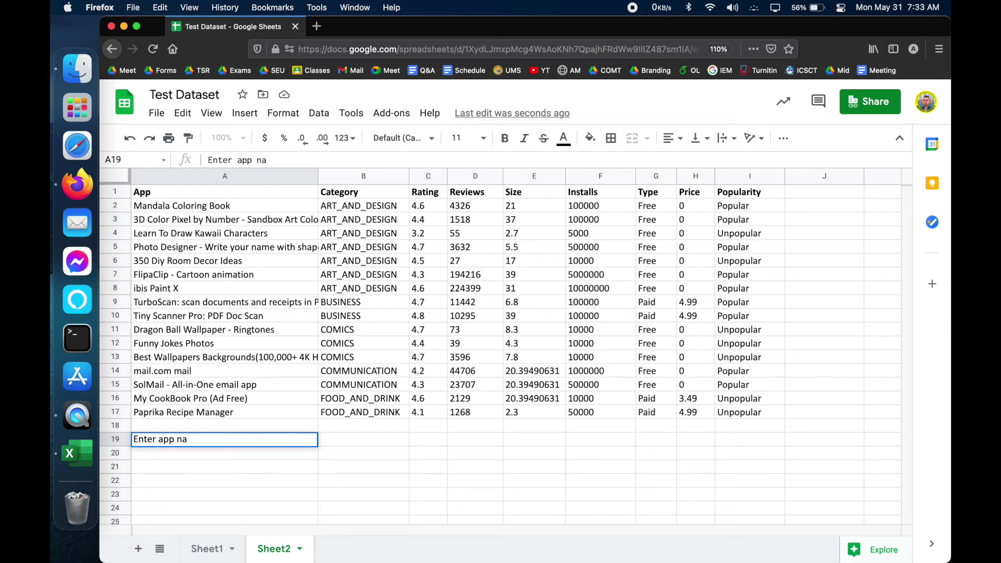
text(me below)
key(Return)
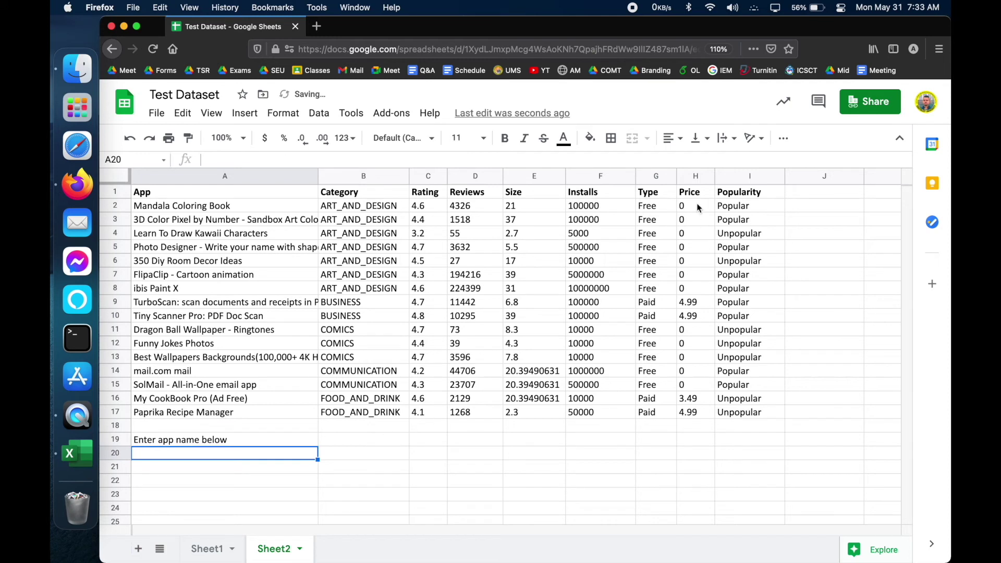
Step: Try a yellow theme fill colour on the A19 label cell, and undo it
click(177, 443)
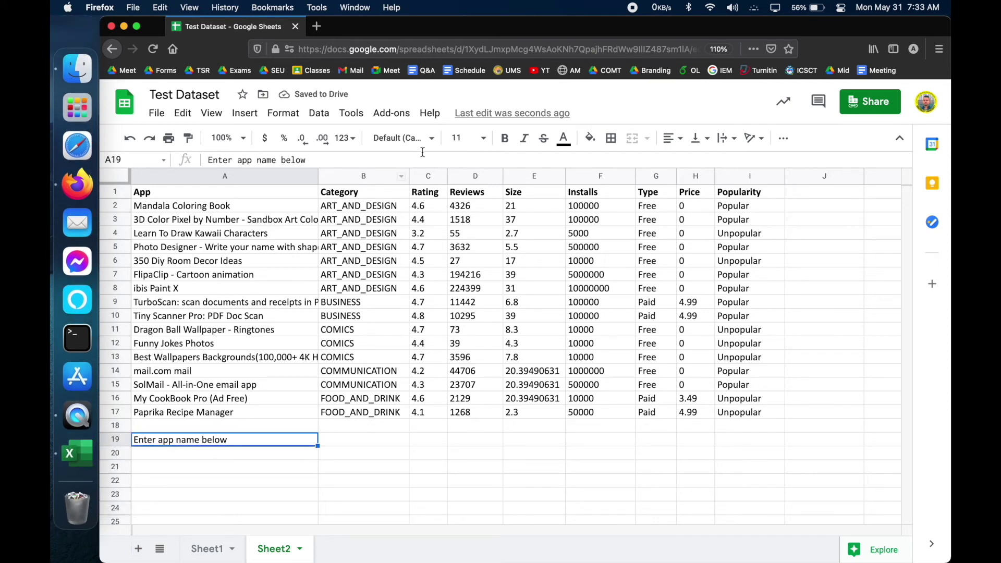
click(587, 144)
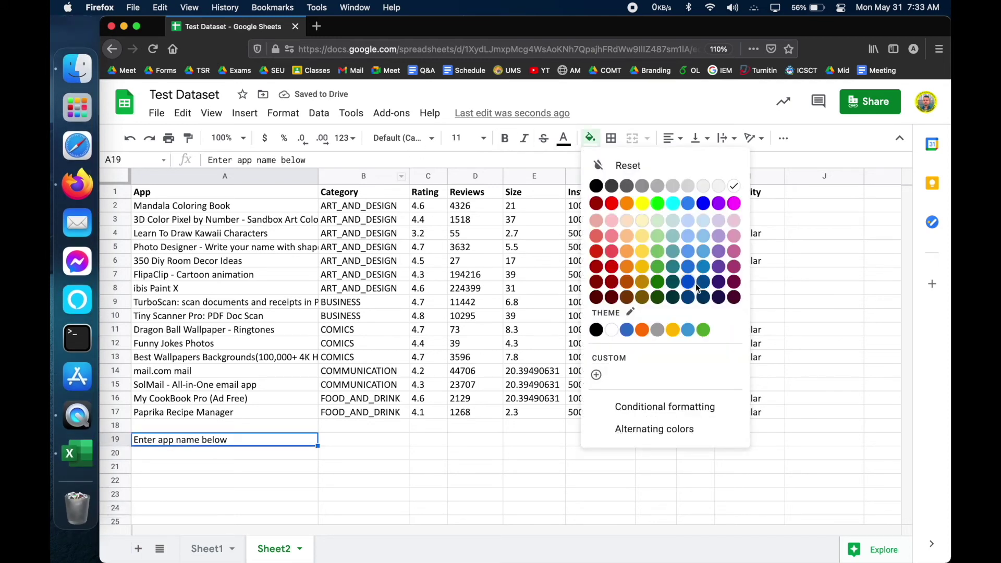
click(674, 329)
click(406, 438)
key(super+z)
Step: Enter the heading "Reviews" in cell B19, beside the app name label
click(303, 455)
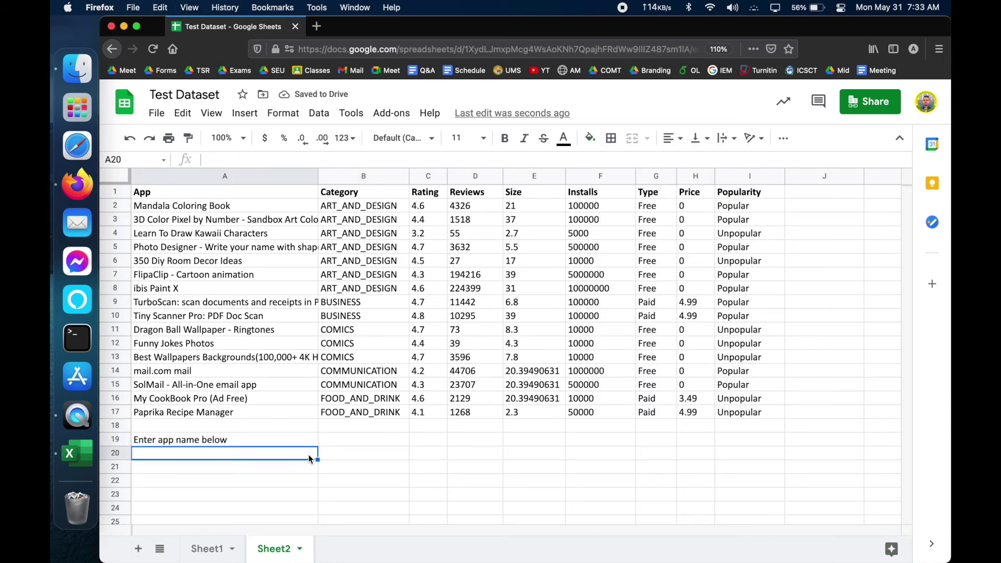
click(361, 442)
text(Reviews)
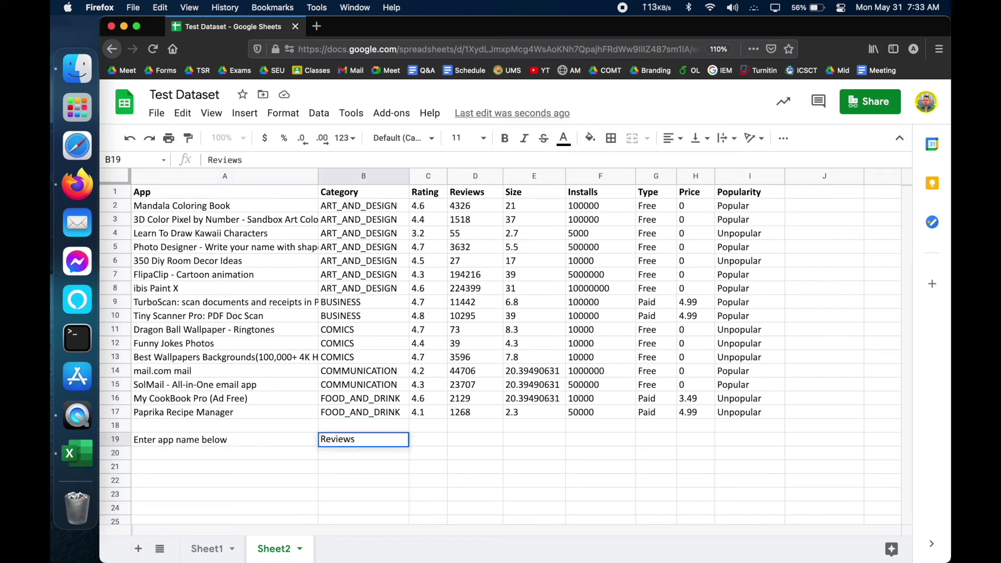
key(Return)
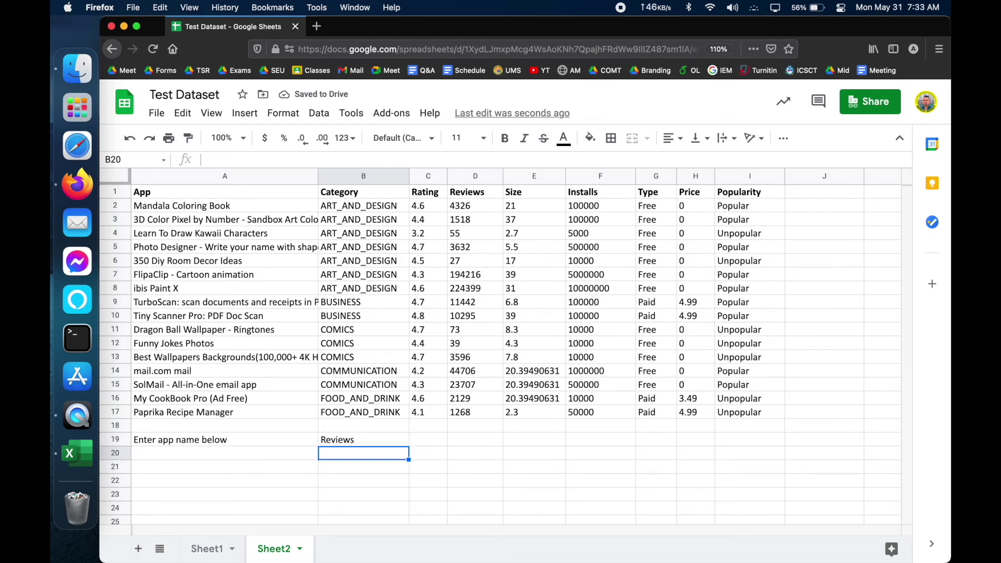
Step: Begin a VLOOKUP formula in cell B20, under the Reviews heading
click(277, 158)
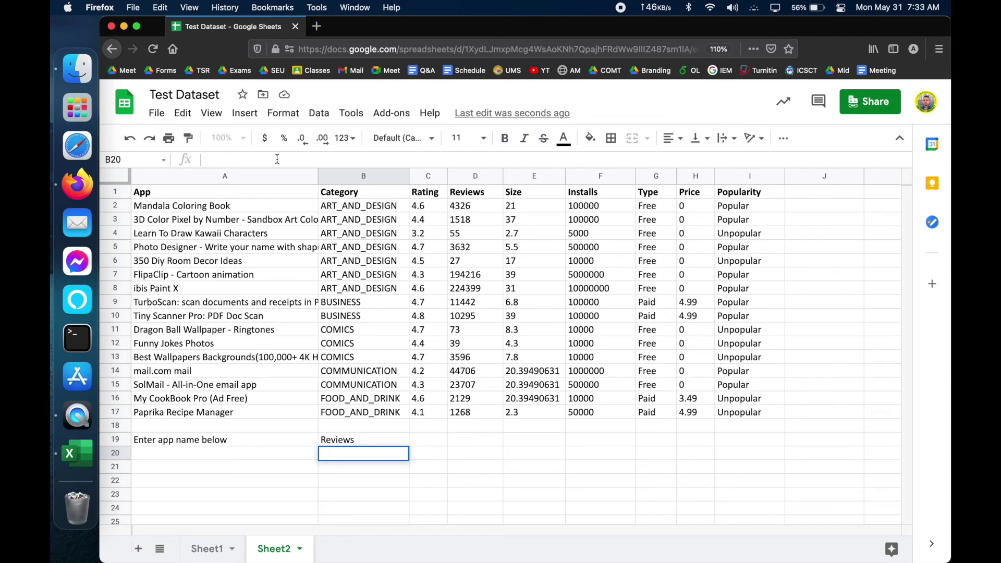
text(=vlookup)
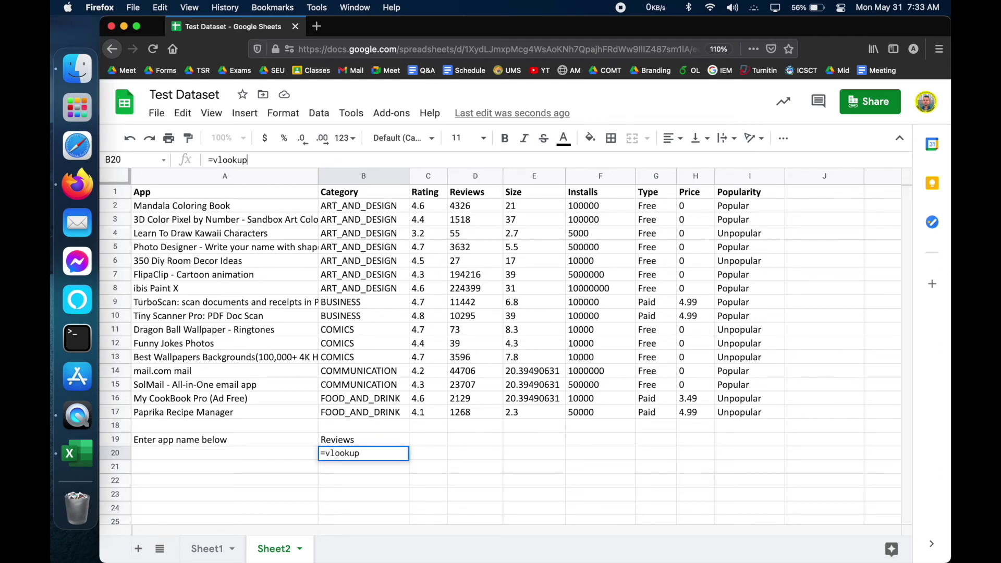
text(()
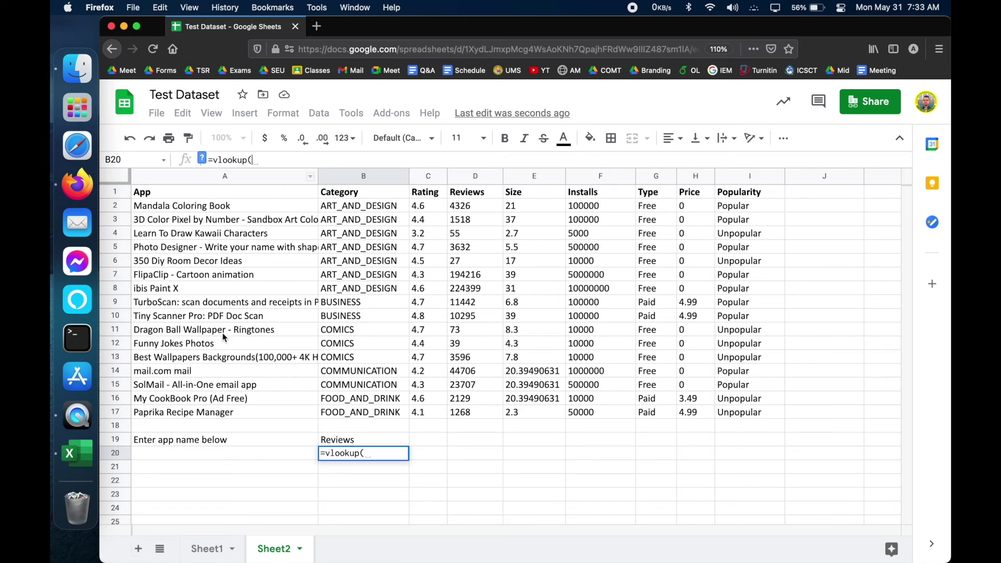
text(")
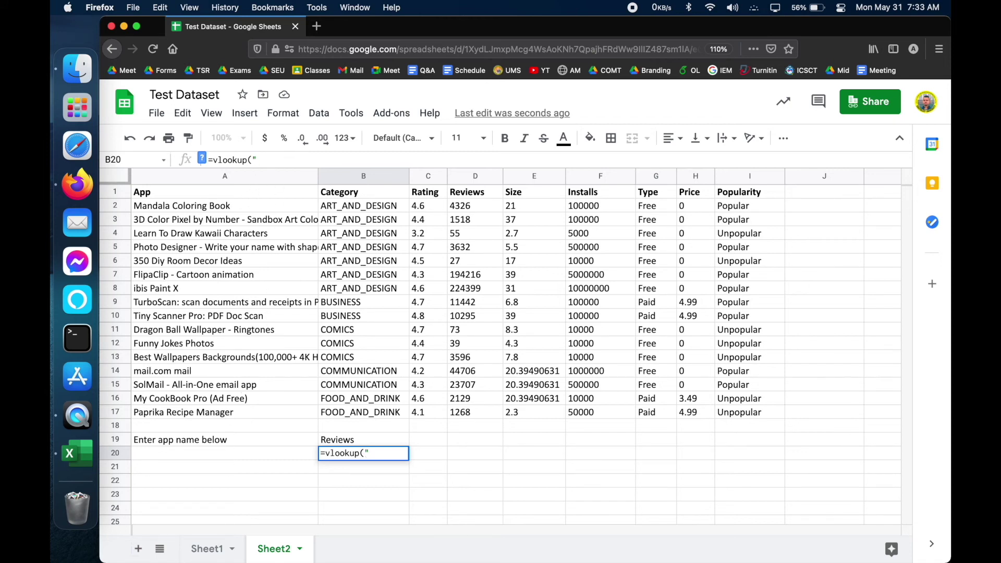
text(Mandala)
key(BackSpace)
key(BackSpace)
key(BackSpace)
key(BackSpace)
key(BackSpace)
key(BackSpace)
key(BackSpace)
key(BackSpace)
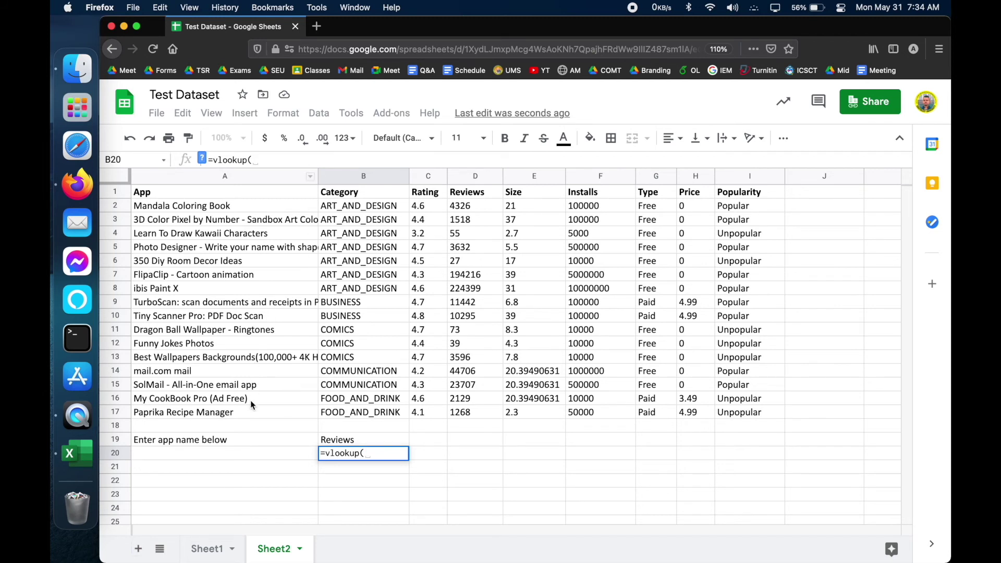
Step: Complete the B20 VLOOKUP with A20 as the search key, range A1:D17, column index 4 and false, and commit it
click(246, 456)
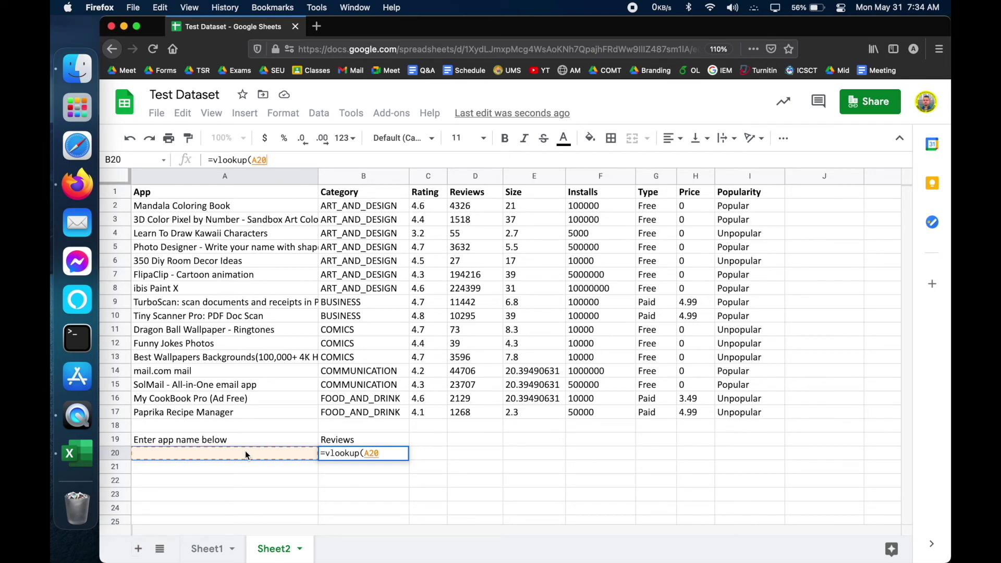
text(,)
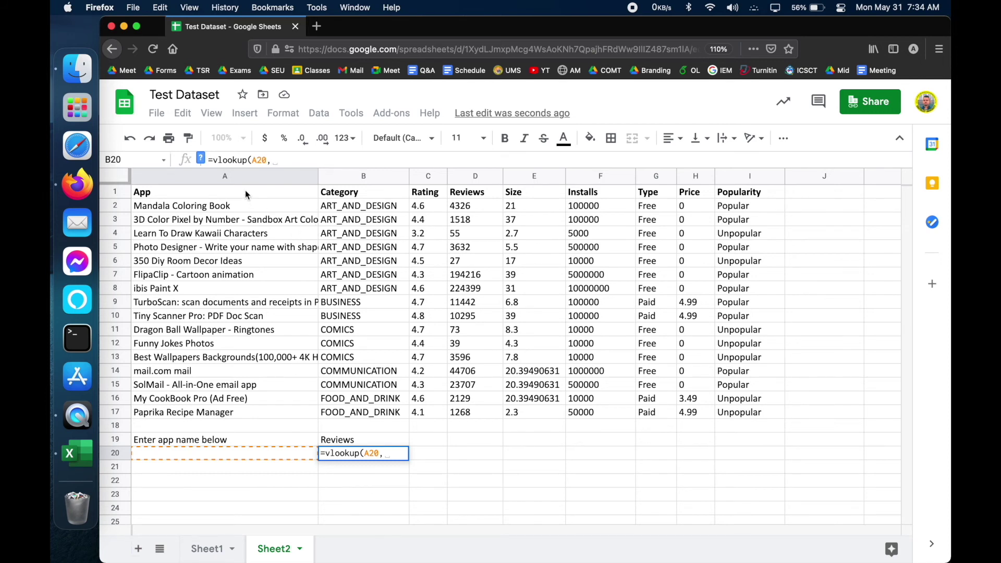
drag(245, 193, 488, 416)
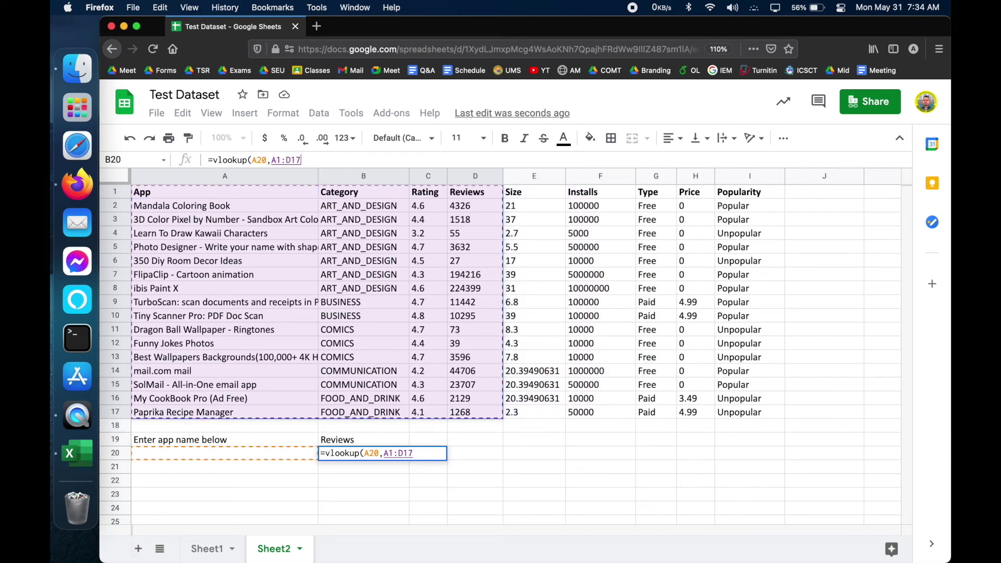
text(,)
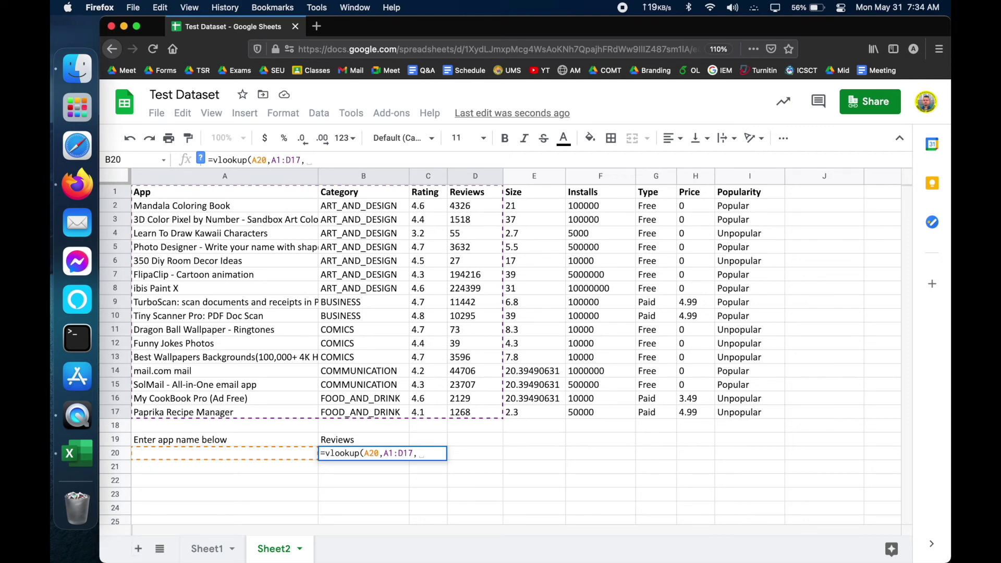
click(394, 454)
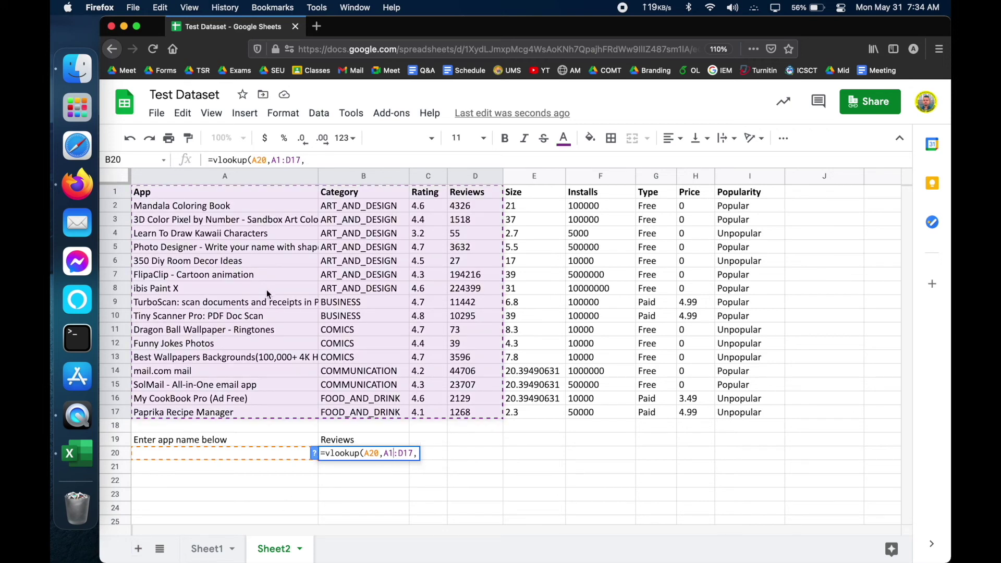
click(385, 153)
text(4,)
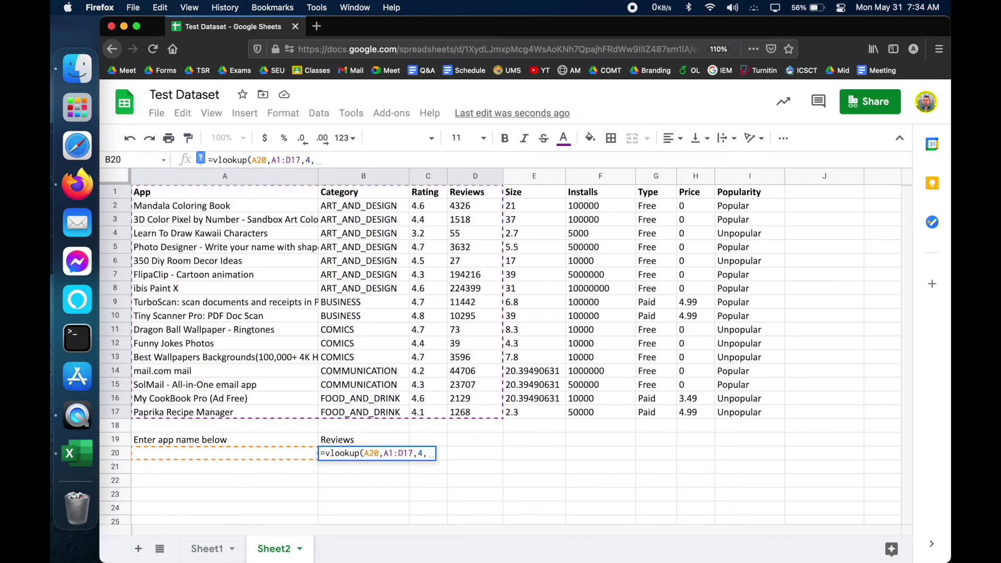
text(false))
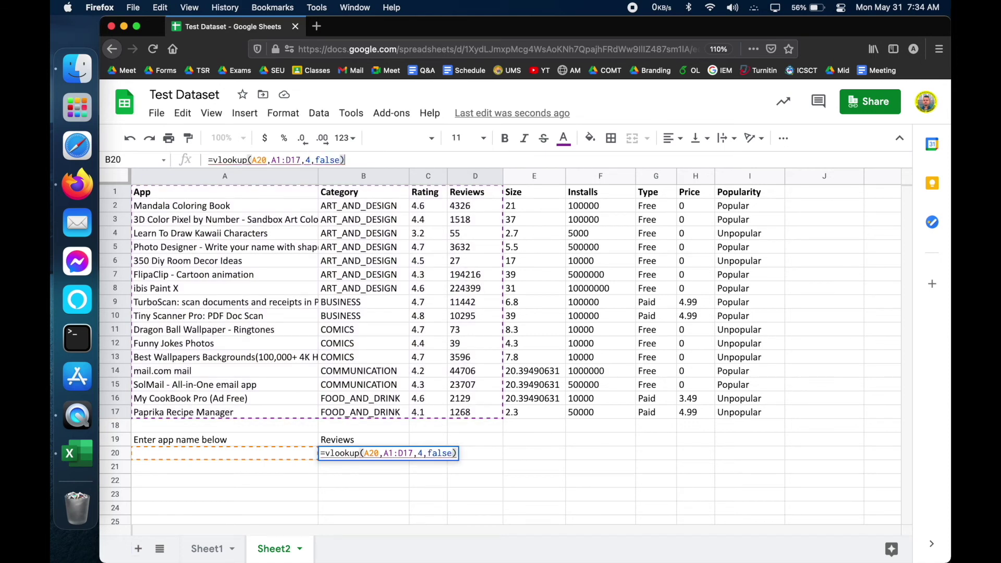
key(Return)
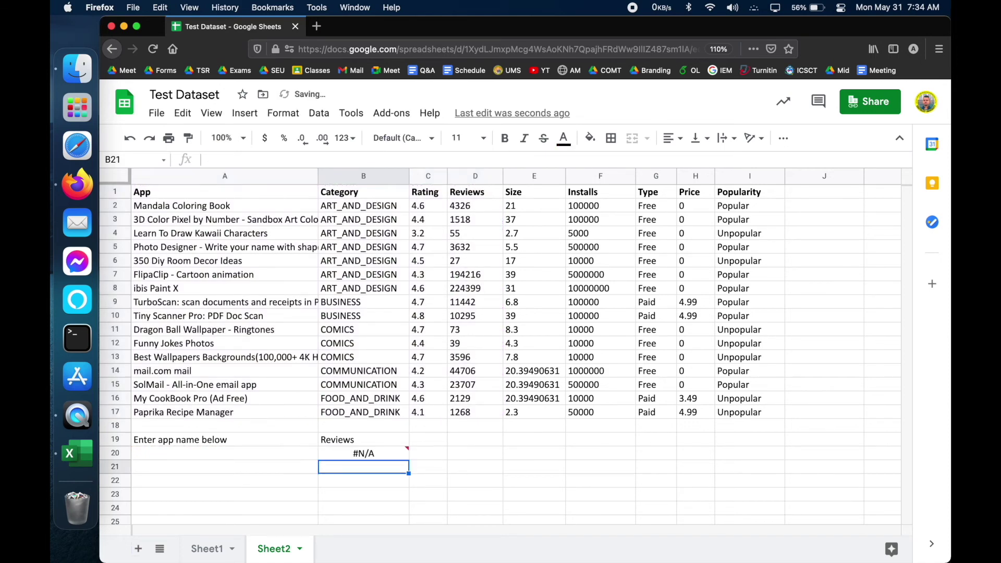
Step: Test the B20 lookup by copying the app name "FlipaClip - Cartoon animation" from A7 into A20
click(372, 453)
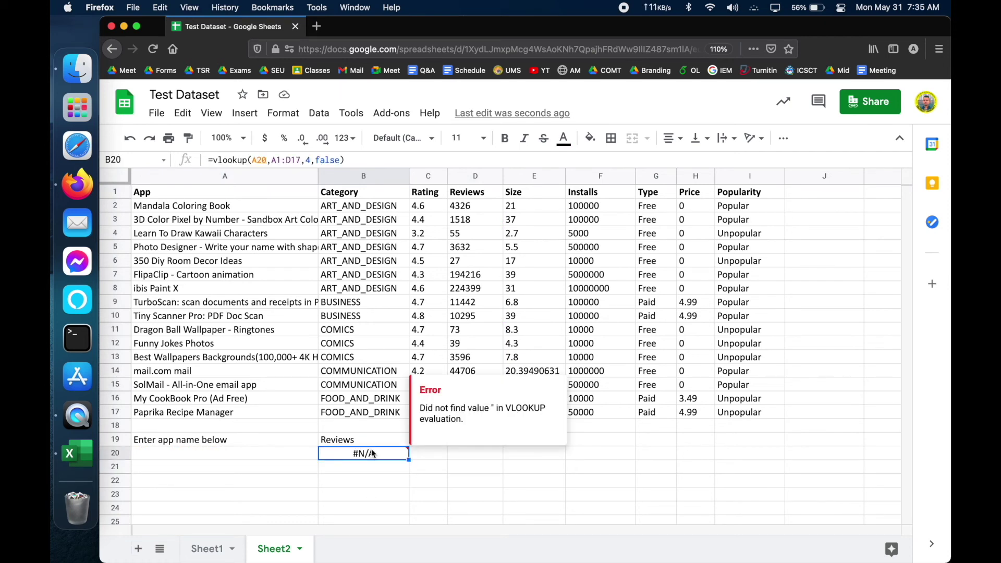
click(273, 456)
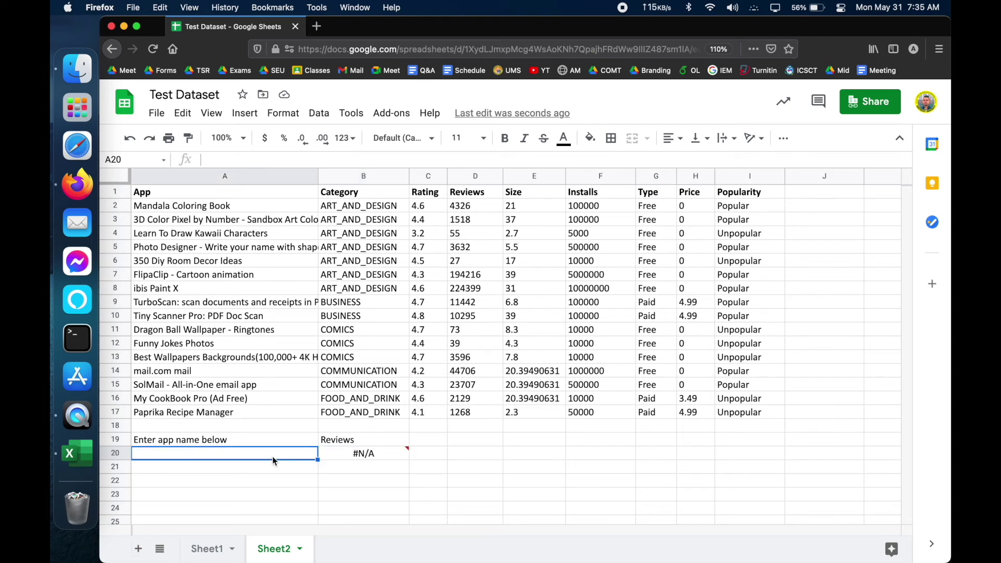
click(253, 280)
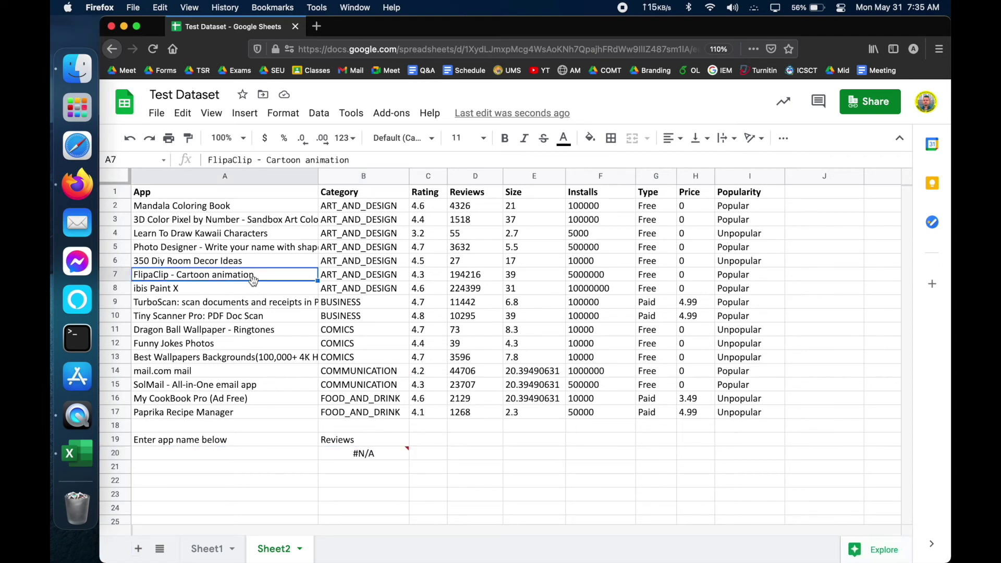
click(243, 452)
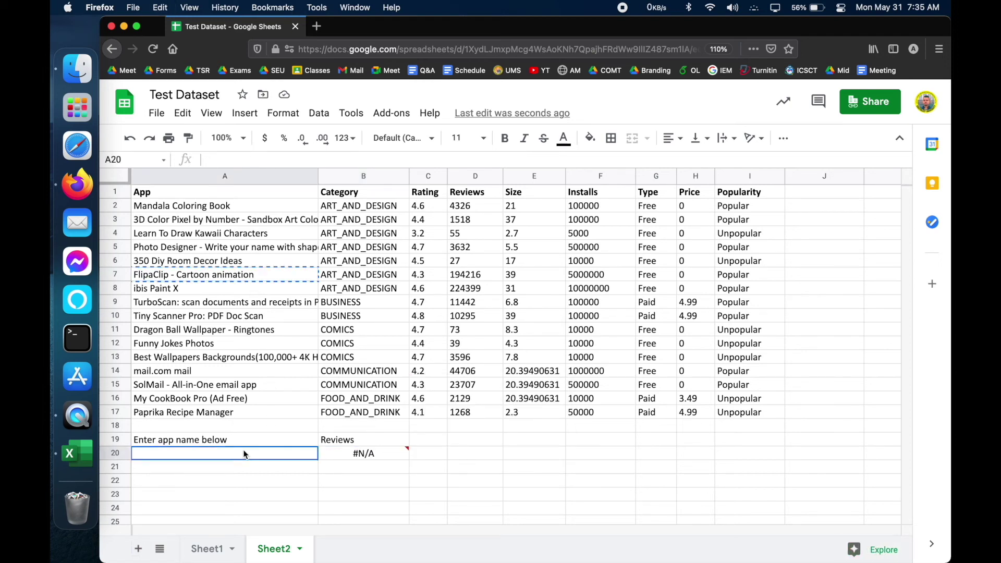
text(FlipaClip - Cartoon animation)
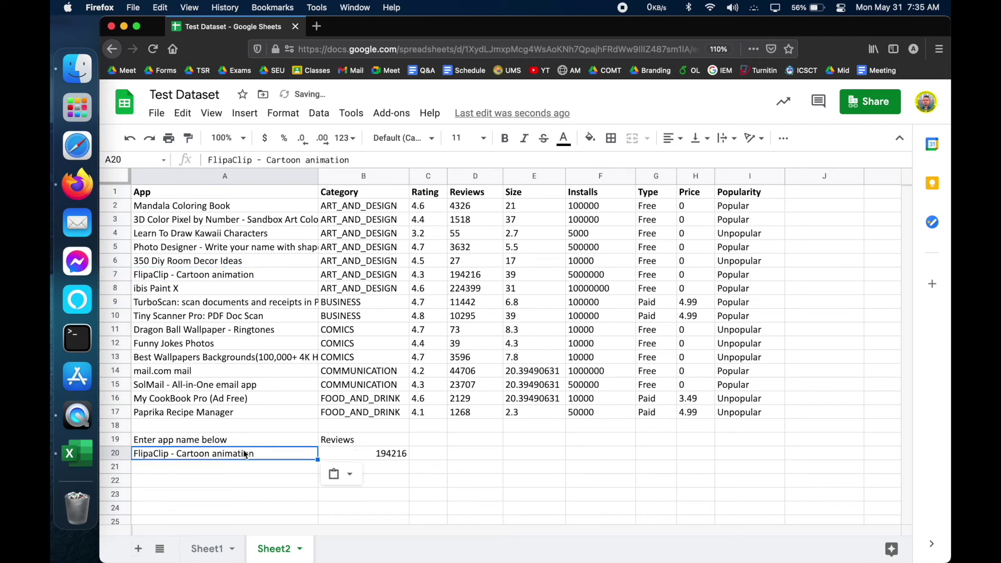
click(387, 459)
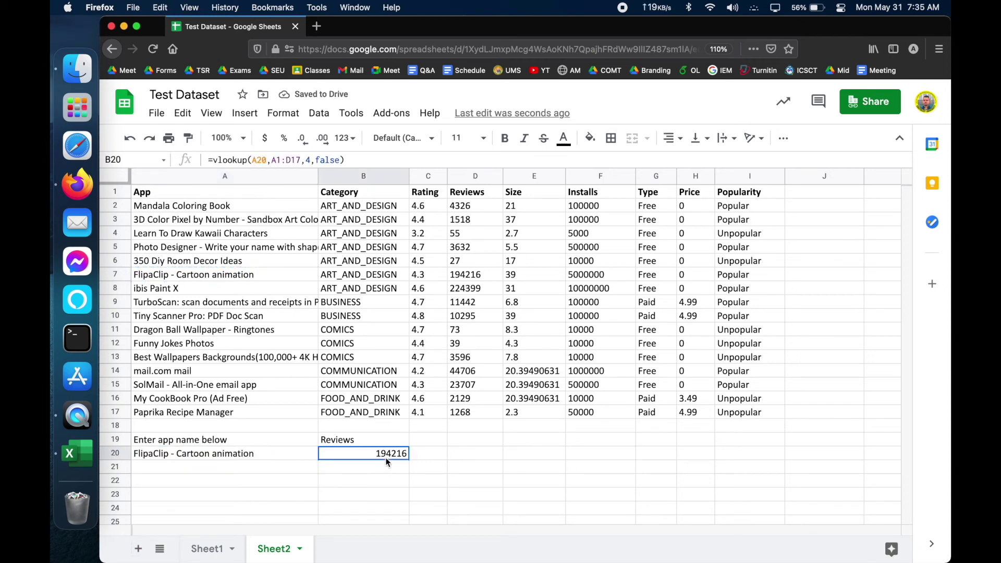
Step: Replace the app name in A20 with a copy of "Photo Designer - Write your name with shapes" from A5
click(216, 250)
key(super+c)
click(214, 457)
key(super+v)
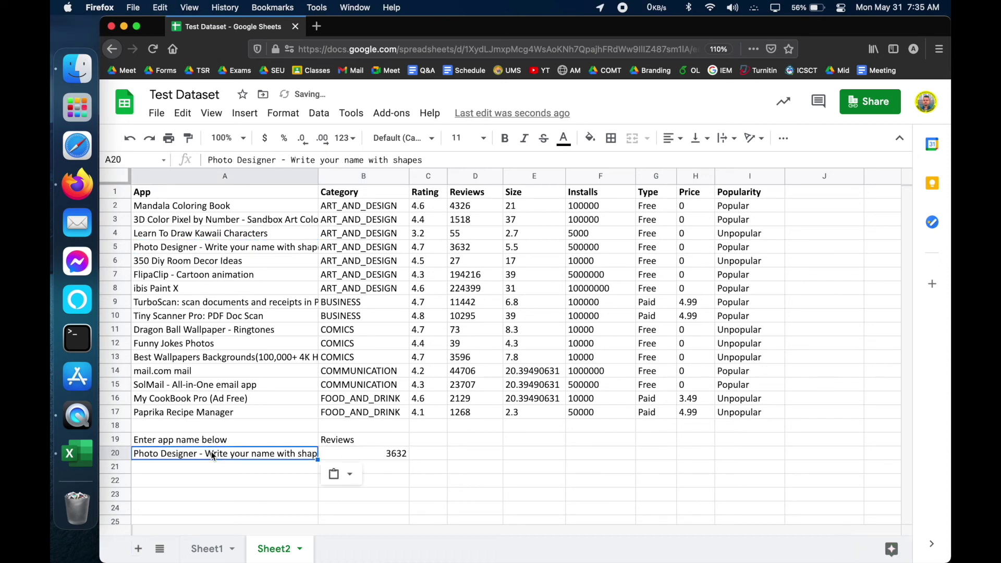
Step: Enter the heading "Type" in cell C19, beside the Reviews heading
click(414, 452)
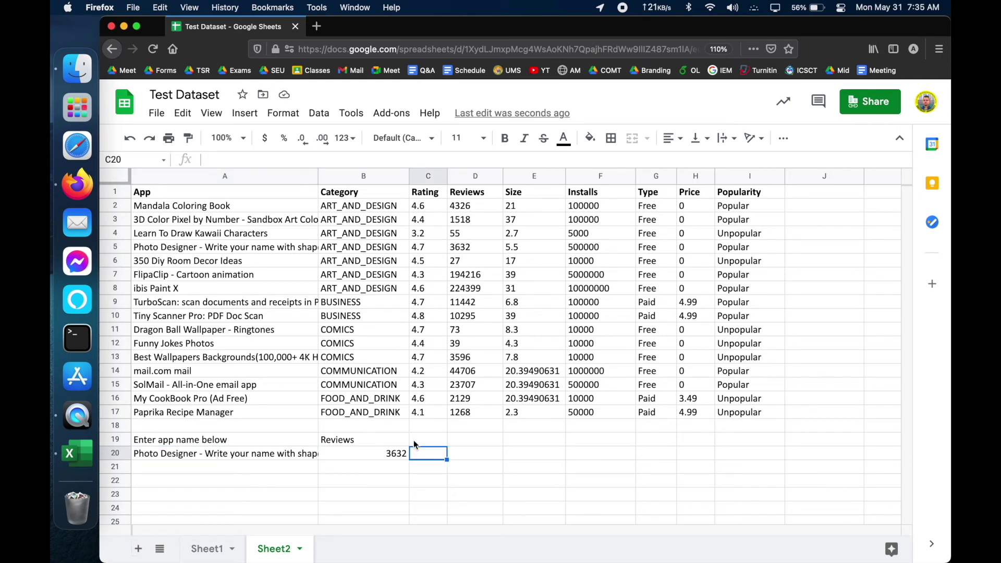
click(414, 441)
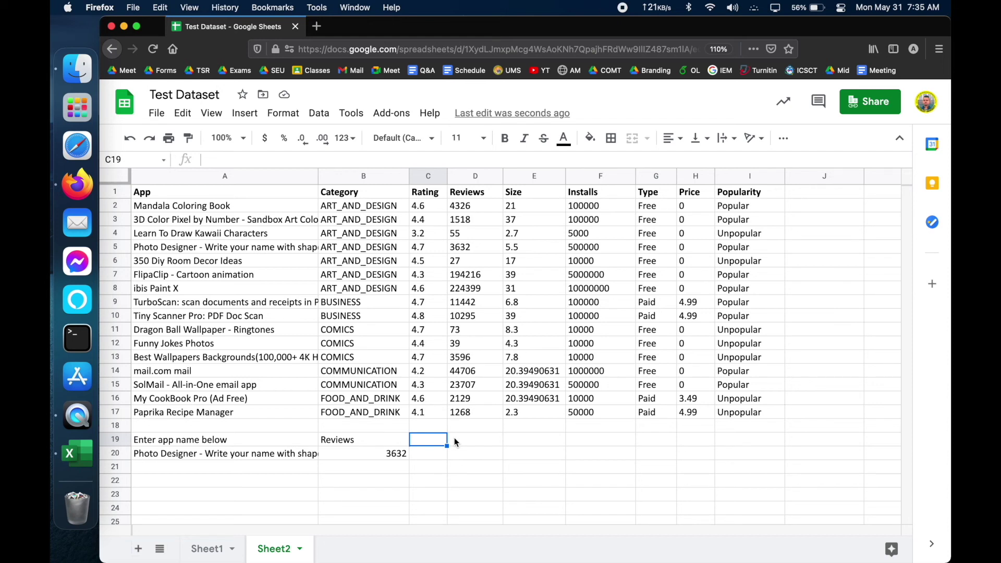
text(Type)
key(Return)
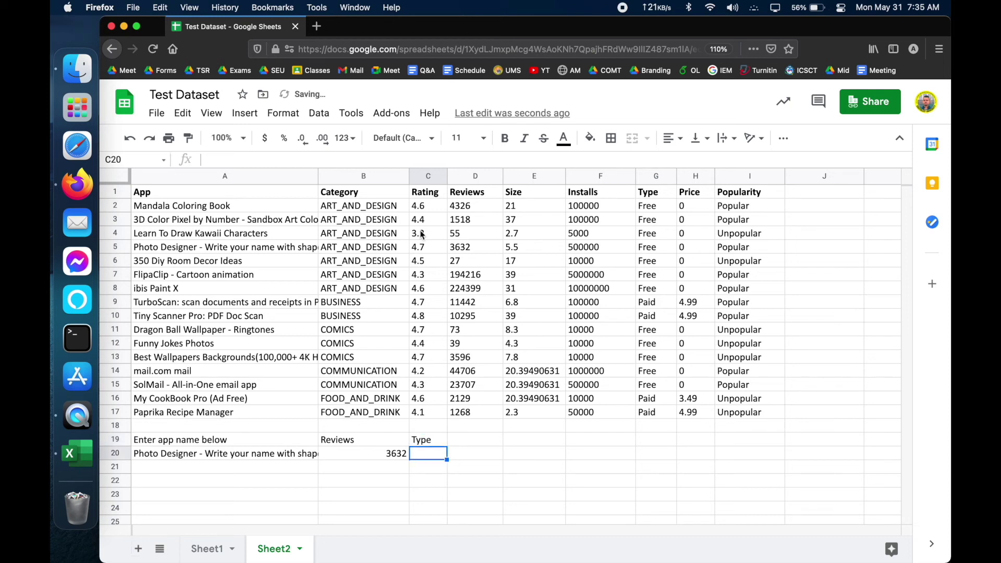
Step: Begin a VLOOKUP formula in cell C20 under the Type heading
click(414, 161)
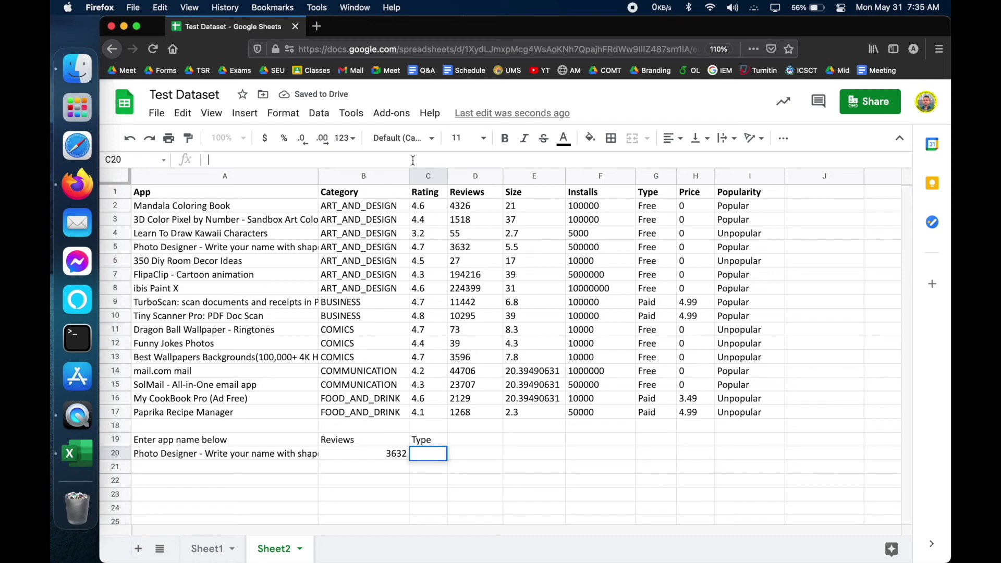
text(=vlookup()
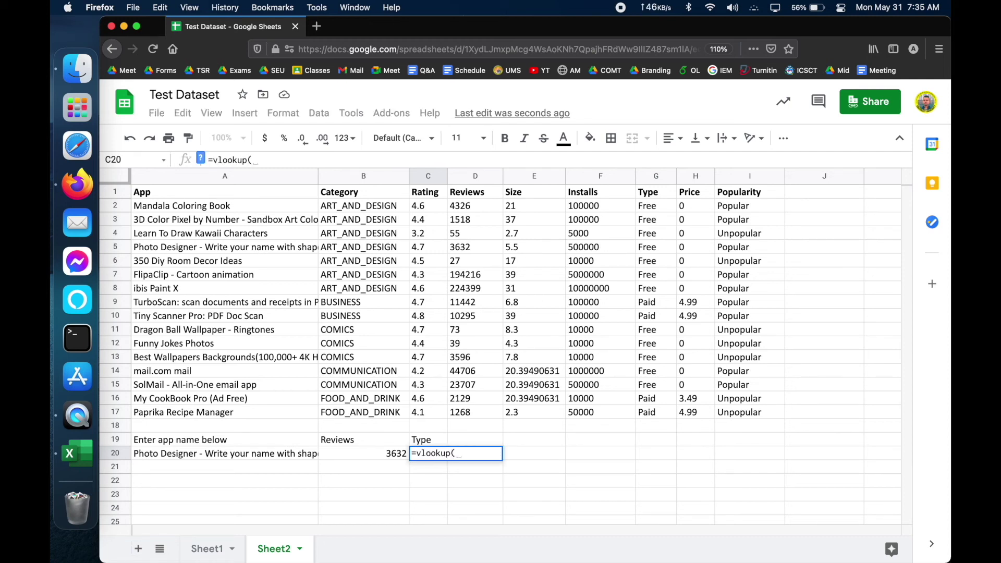
drag(242, 195, 617, 365)
drag(643, 398, 651, 411)
text(,)
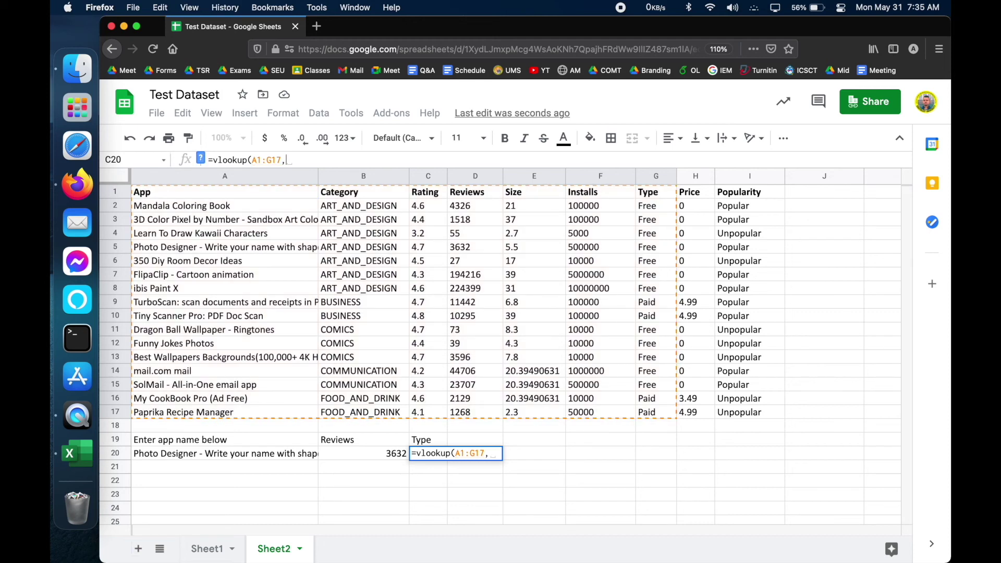
key(BackSpace)
key(BackSpace)
key(BackSpace)
key(BackSpace)
key(BackSpace)
key(BackSpace)
key(BackSpace)
key(BackSpace)
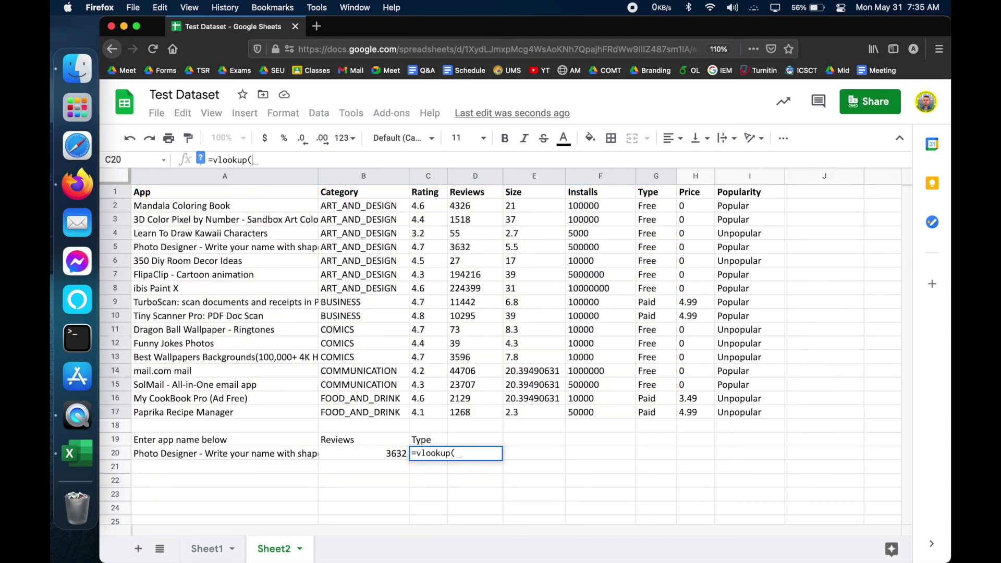
Step: Complete the C20 VLOOKUP with A20 as the search key, range A1:G17, column index 7 and false, and commit it
click(307, 458)
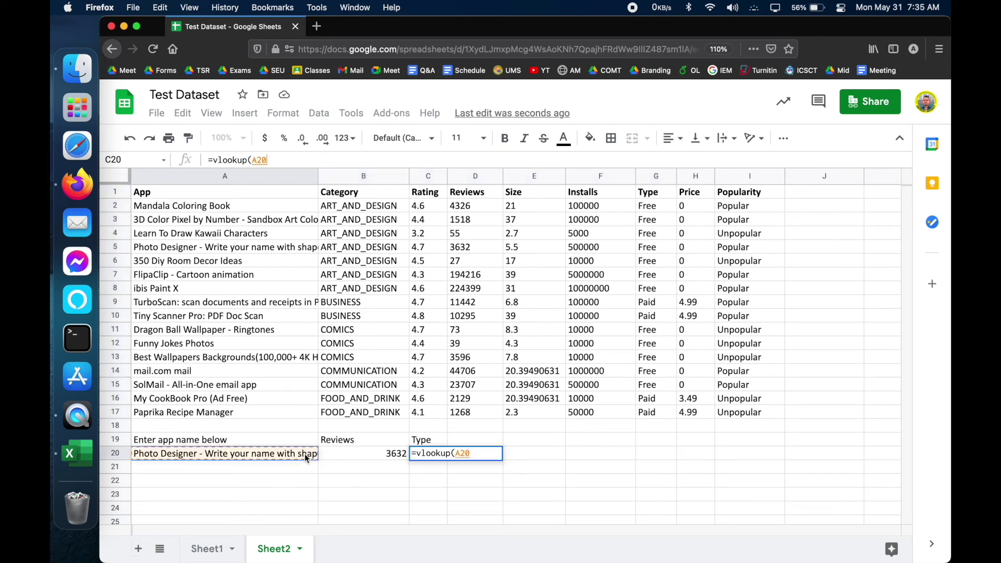
text(,)
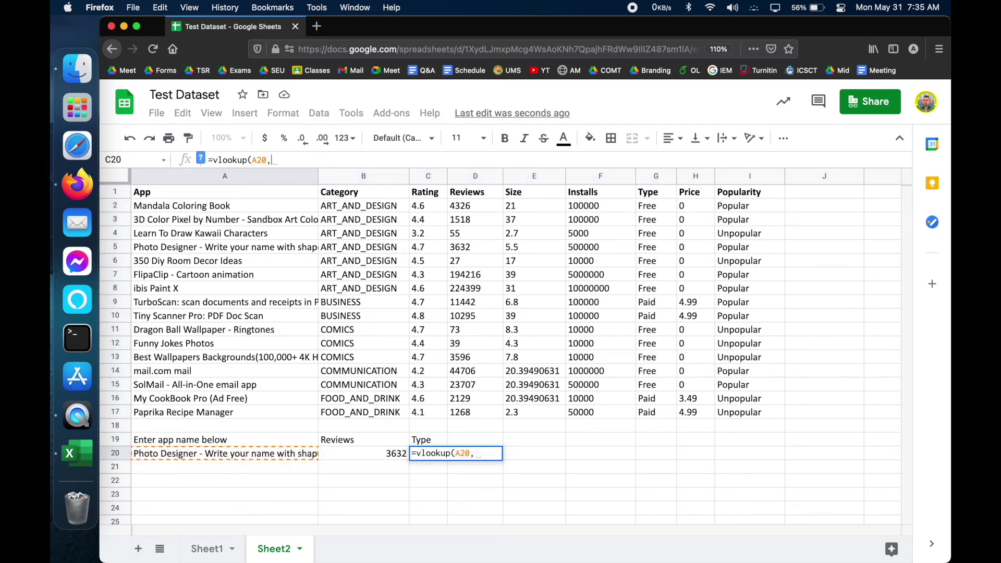
click(226, 193)
drag(225, 194, 655, 414)
text(,)
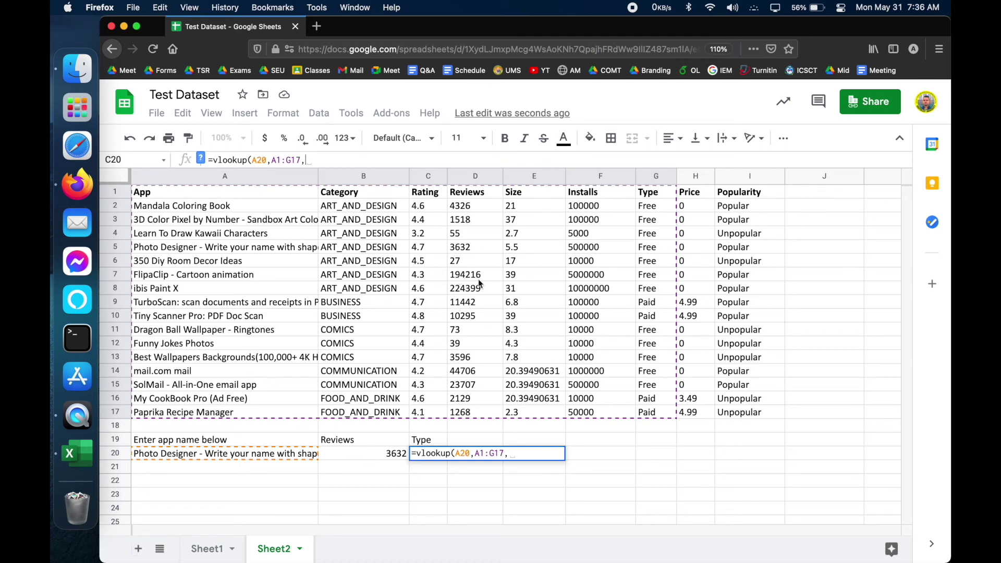
text(7,false))
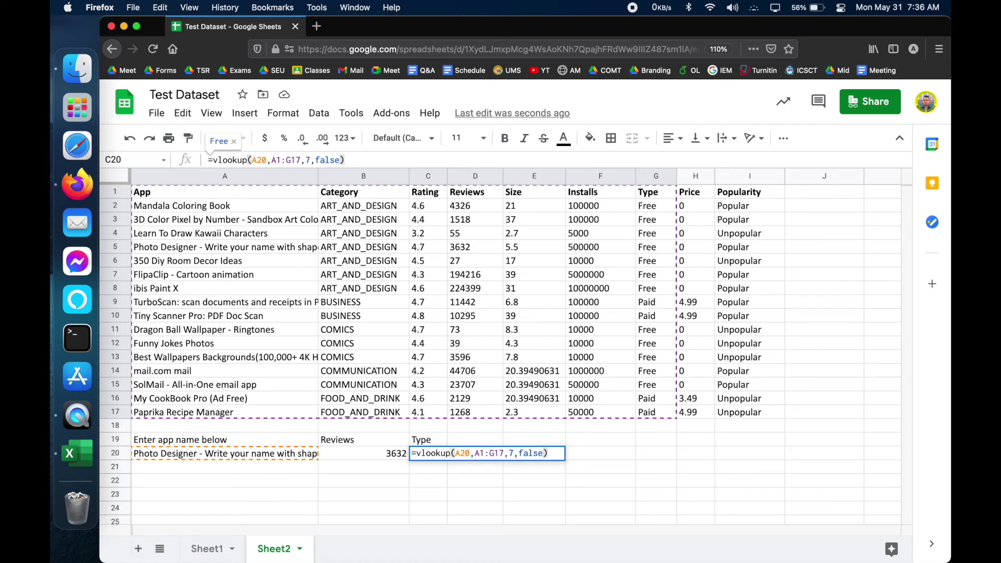
key(Return)
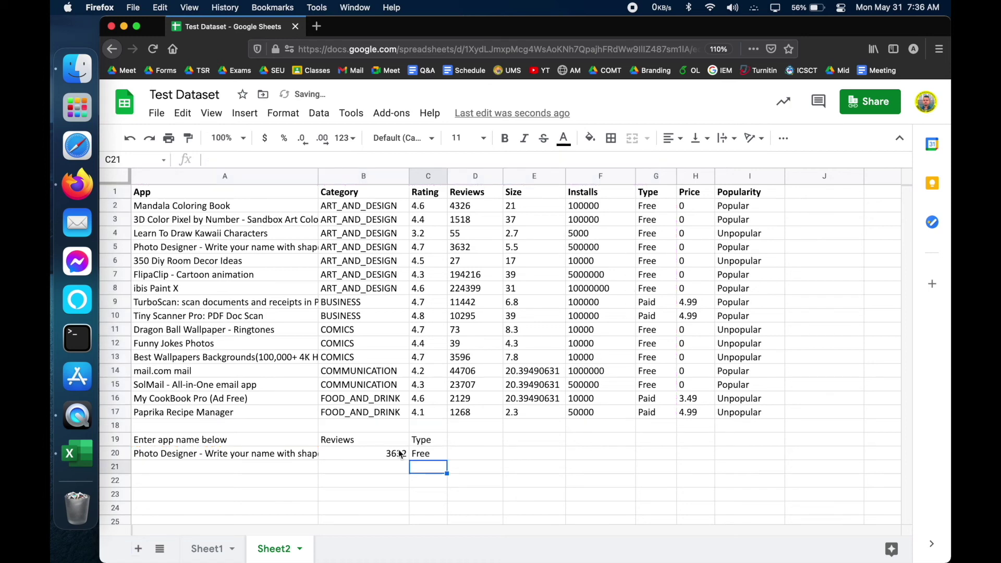
Step: Center the Reviews and Type headings and their lookup results in B19:C20 horizontally
click(304, 456)
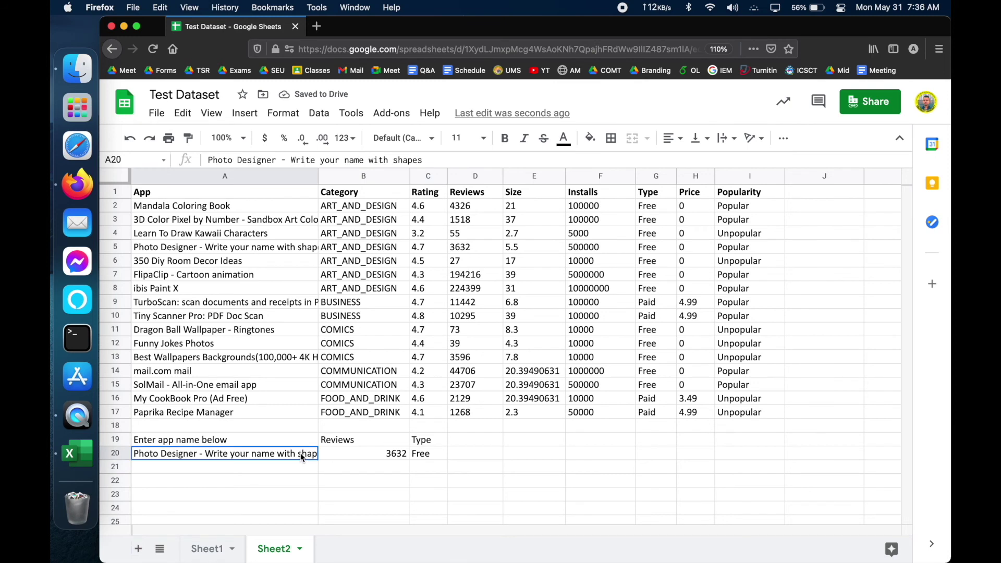
click(328, 459)
drag(429, 456, 366, 440)
click(672, 138)
click(686, 162)
click(363, 439)
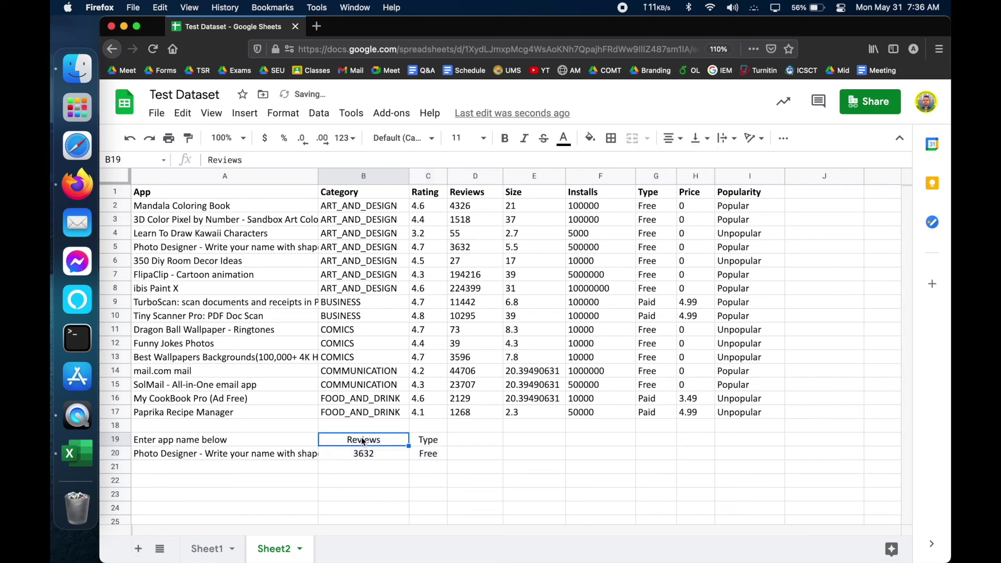
Step: Test both lookups by copying the app name "Funny Jokes Photos" from A12 into A20
drag(427, 457, 275, 456)
click(237, 344)
key(super+c)
click(243, 445)
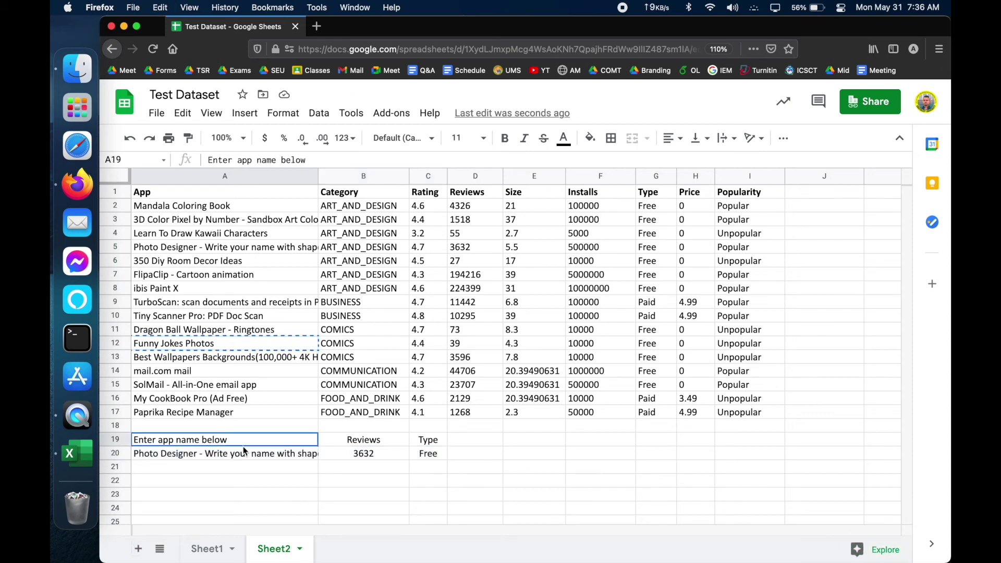
click(245, 459)
key(super+v)
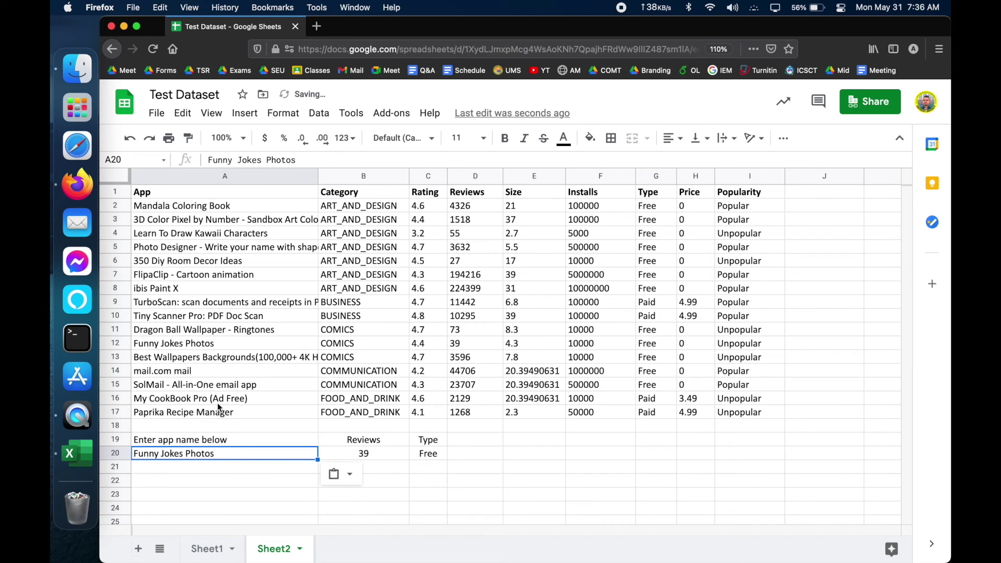
Step: Replace the app name in A20 with a copy of "Tiny Scanner Pro: PDF Doc Scan" from A10
click(195, 319)
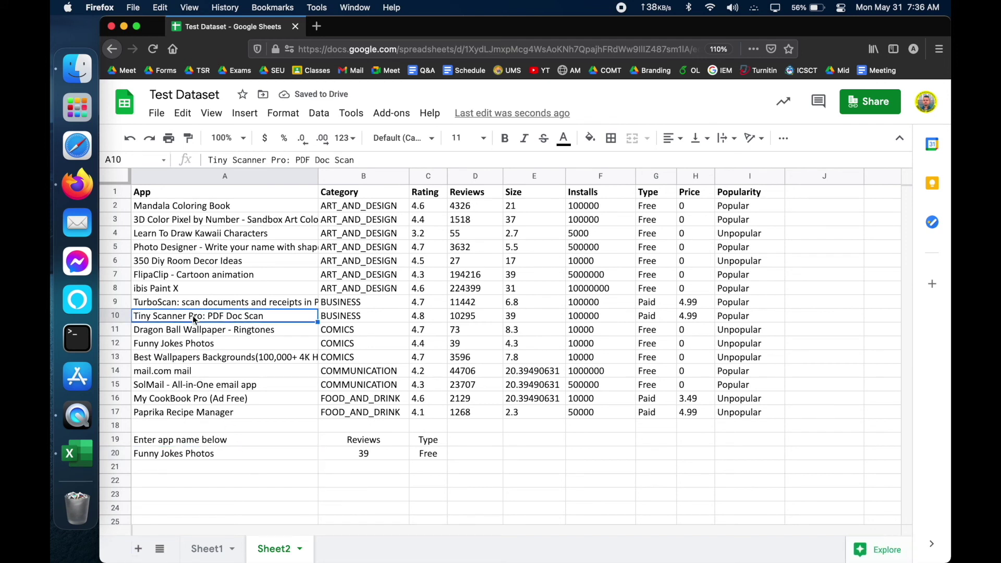
key(super+c)
click(201, 456)
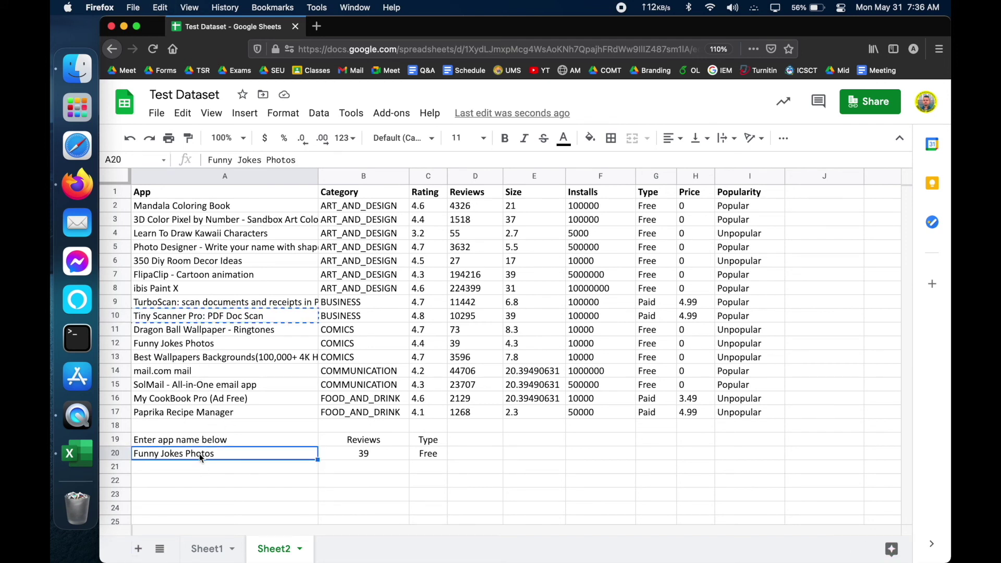
key(super+v)
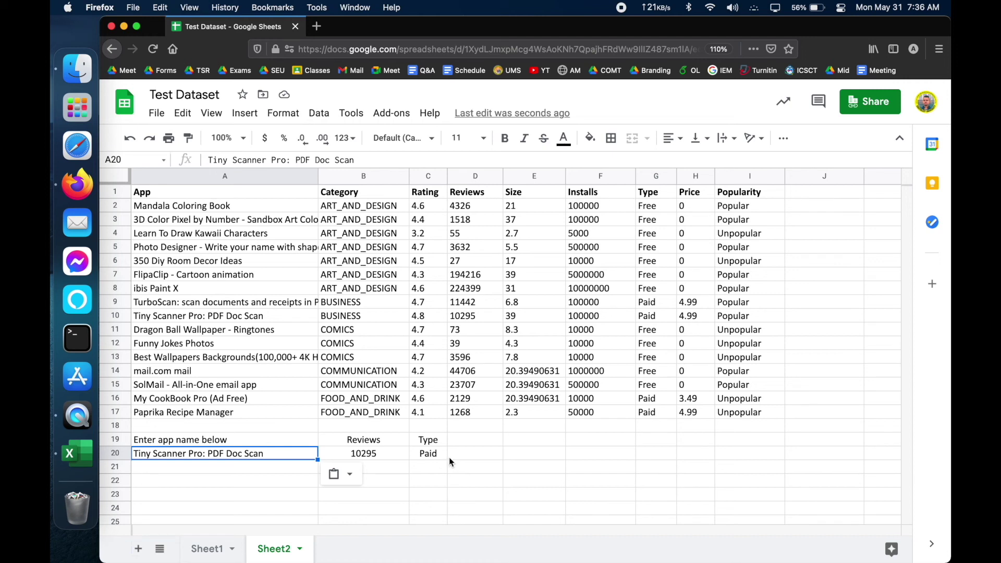
Step: Clear the whole lookup area in A19:C20 below the dataset
drag(430, 452, 211, 435)
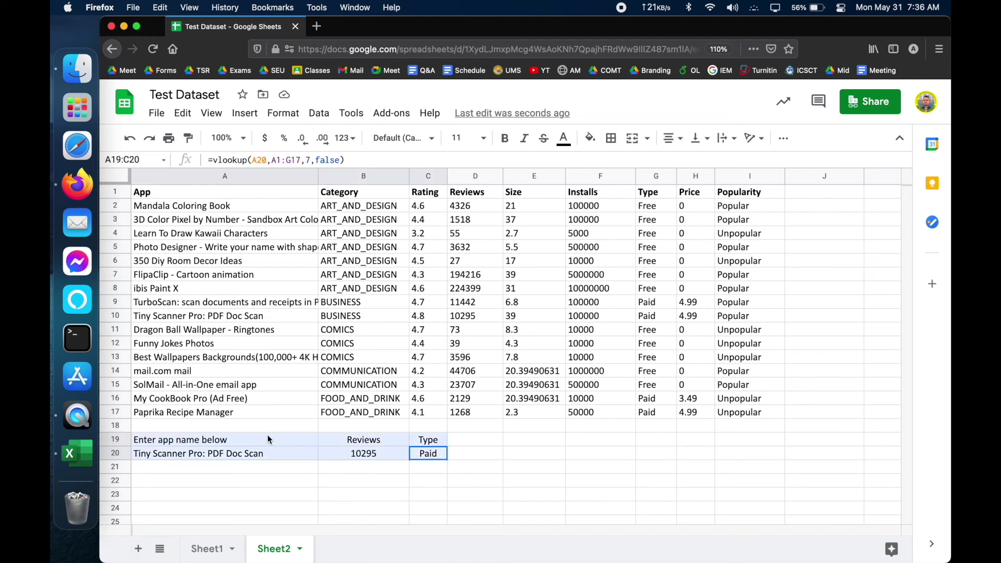
key(Delete)
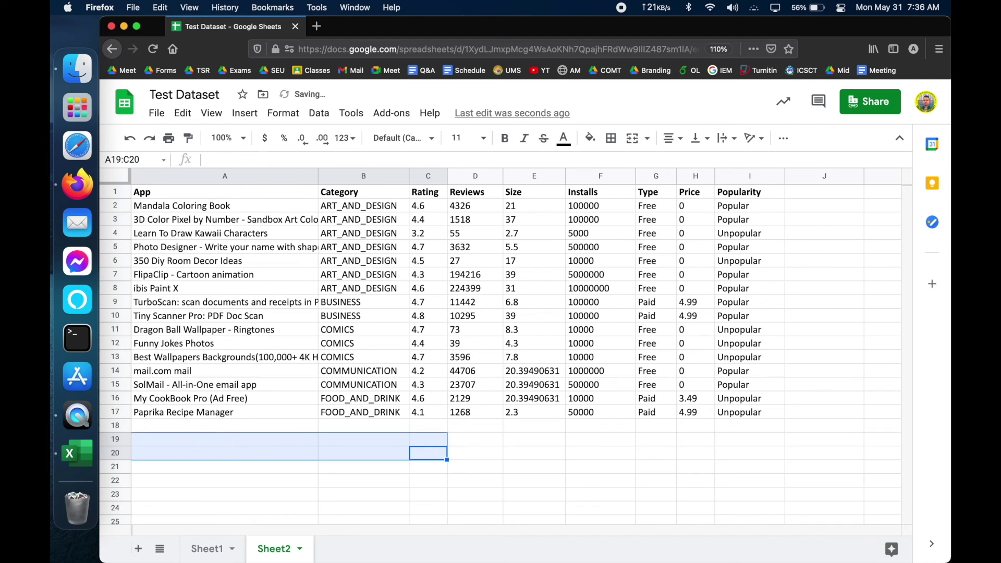
click(345, 496)
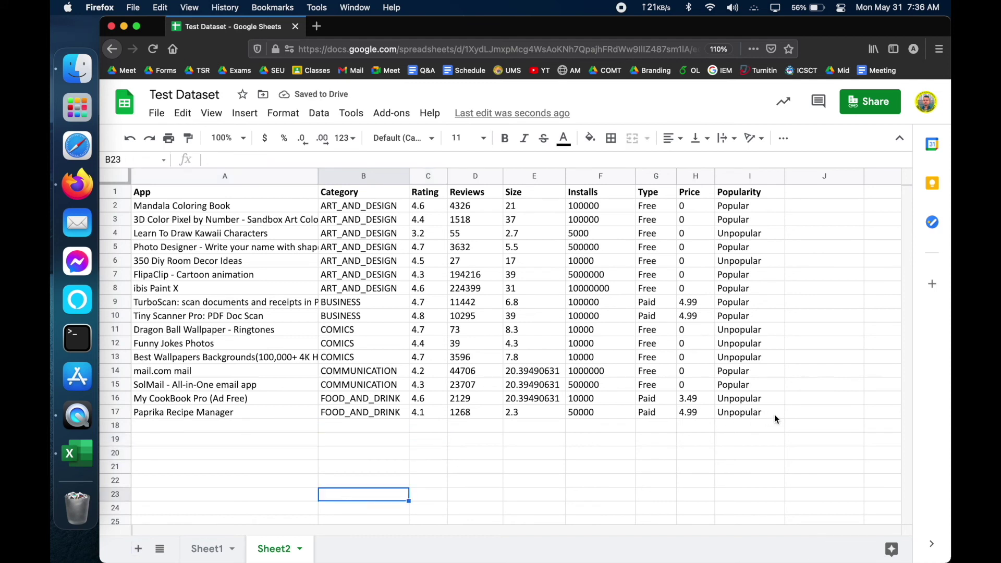
click(809, 404)
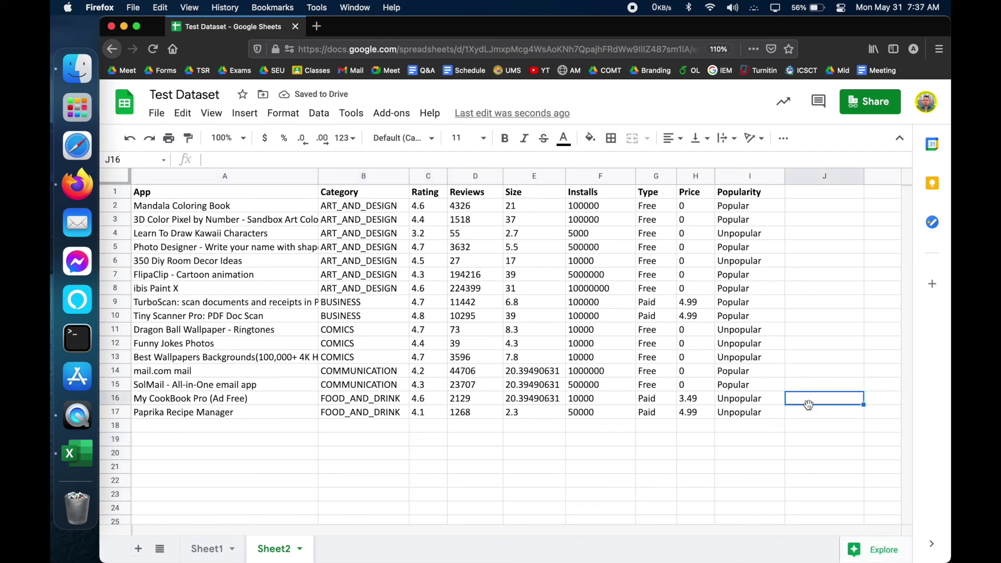
click(772, 428)
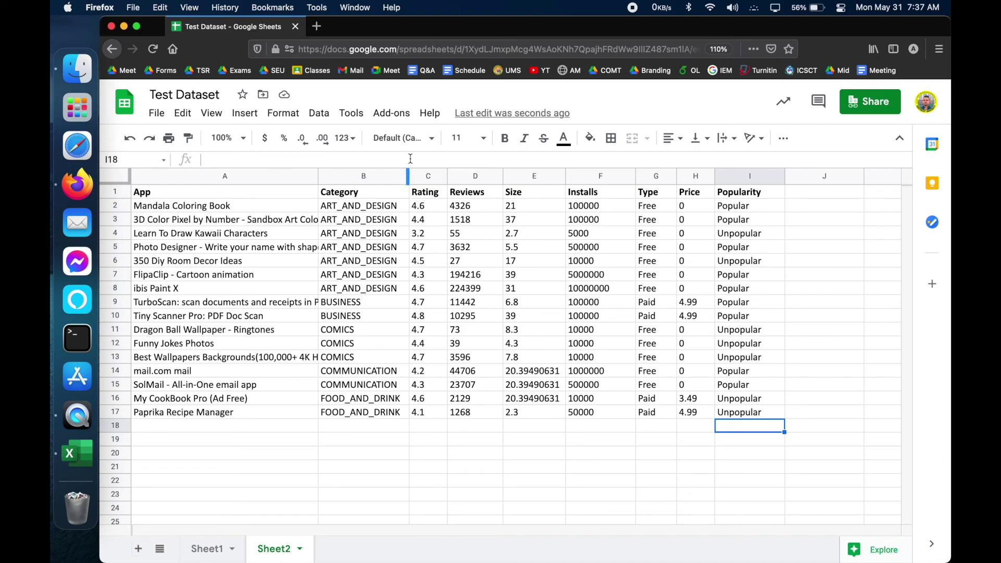
Step: Switch to the Excel copy of Test Dataset, look over its lower rows, and return to the Google Sheets version in Firefox
key(super+Tab)
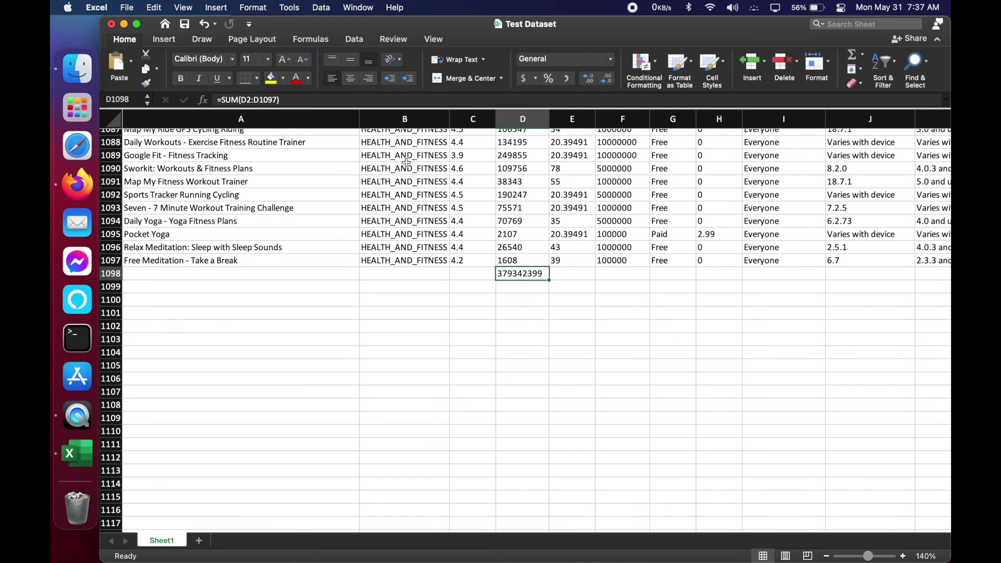
scroll(377, 221, up, 20)
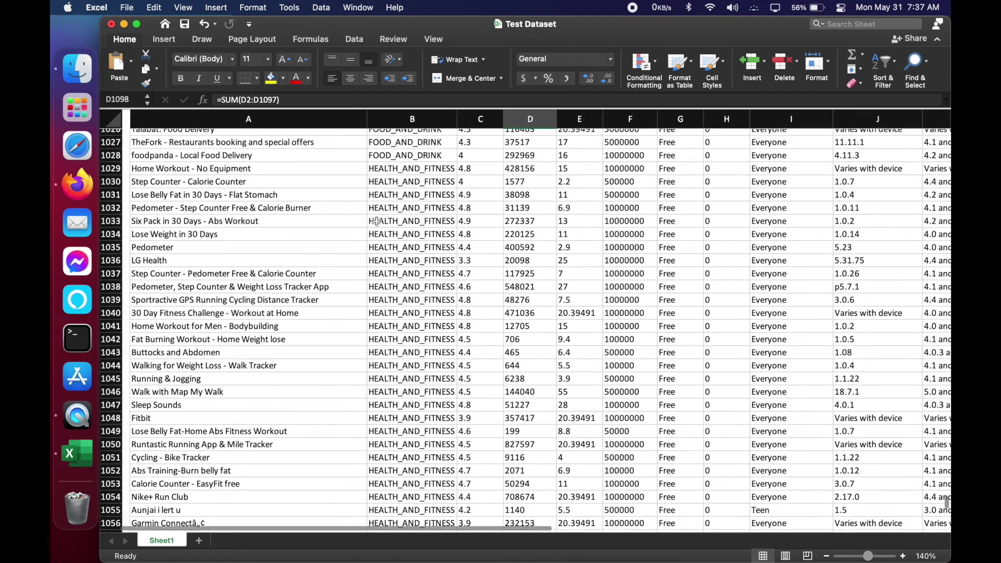
key(super+Tab)
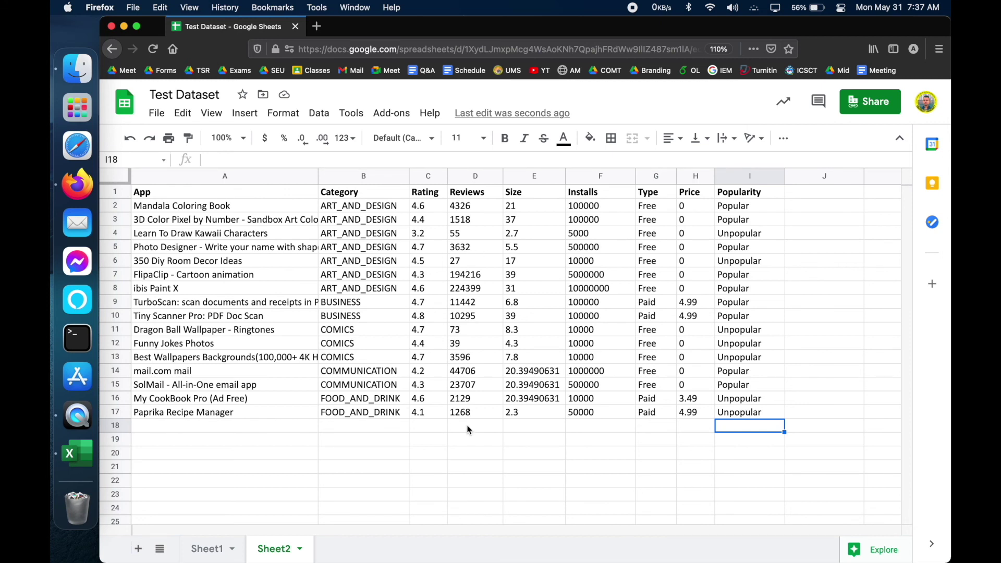
click(714, 428)
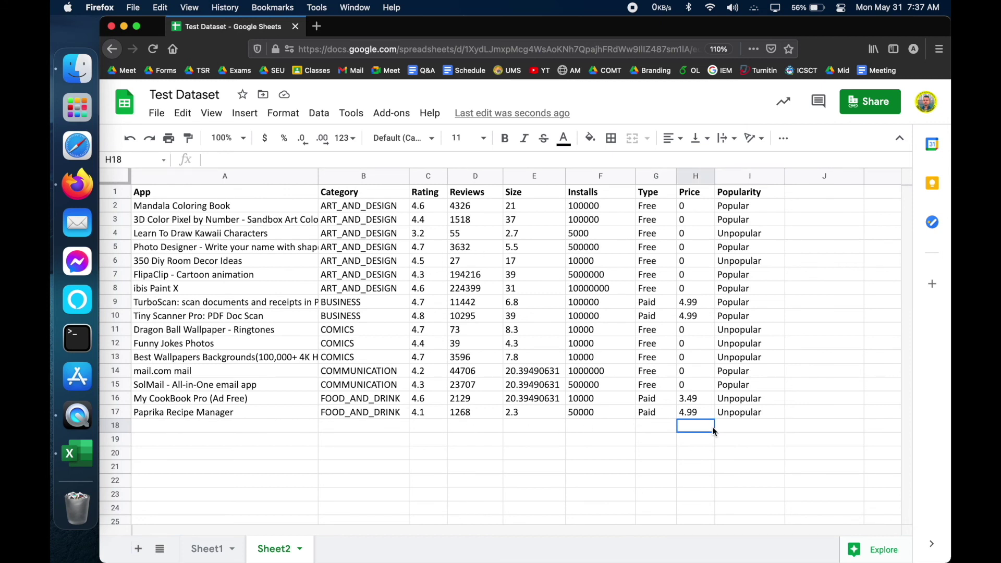
double_click(688, 427)
text(=sum)
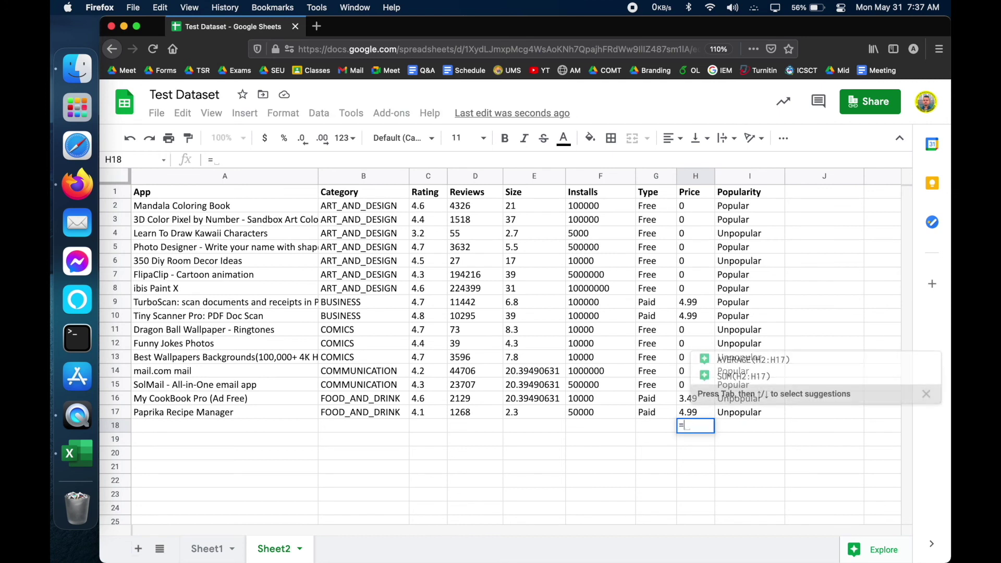
key(BackSpace)
key(BackSpace)
key(Escape)
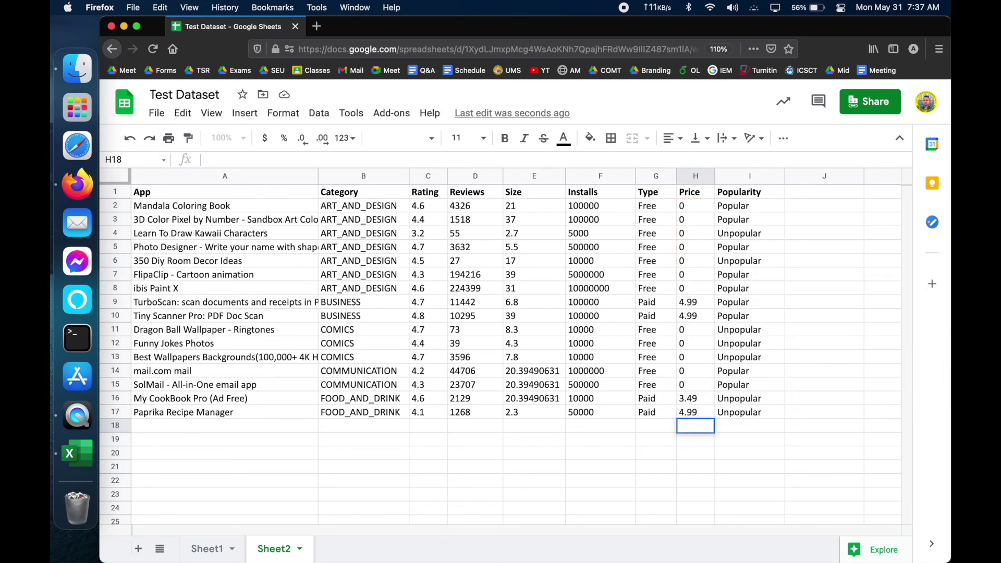
click(698, 466)
click(687, 426)
click(411, 159)
text(=sum()
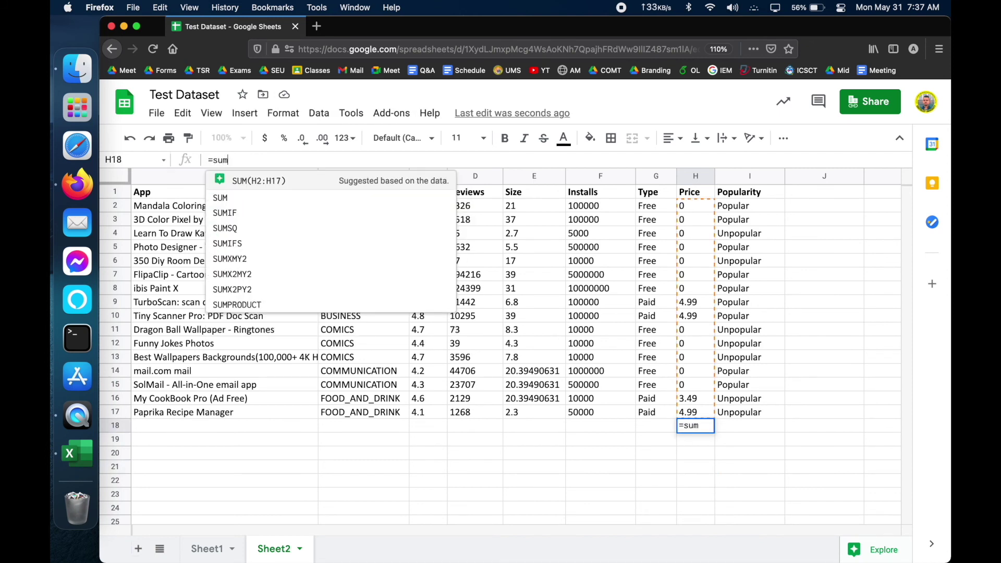
key(BackSpace)
key(BackSpace)
key(BackSpace)
key(BackSpace)
key(BackSpace)
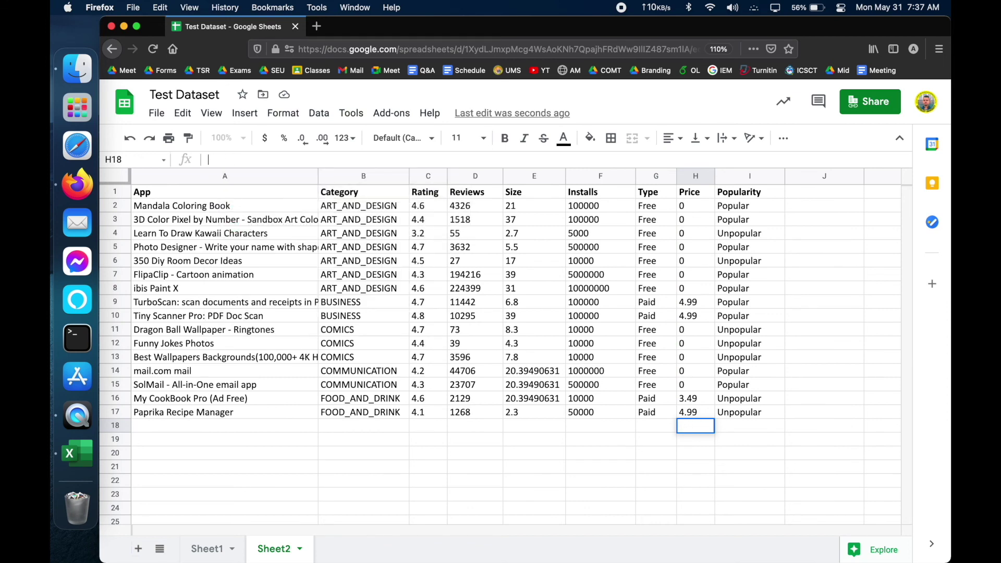
click(770, 429)
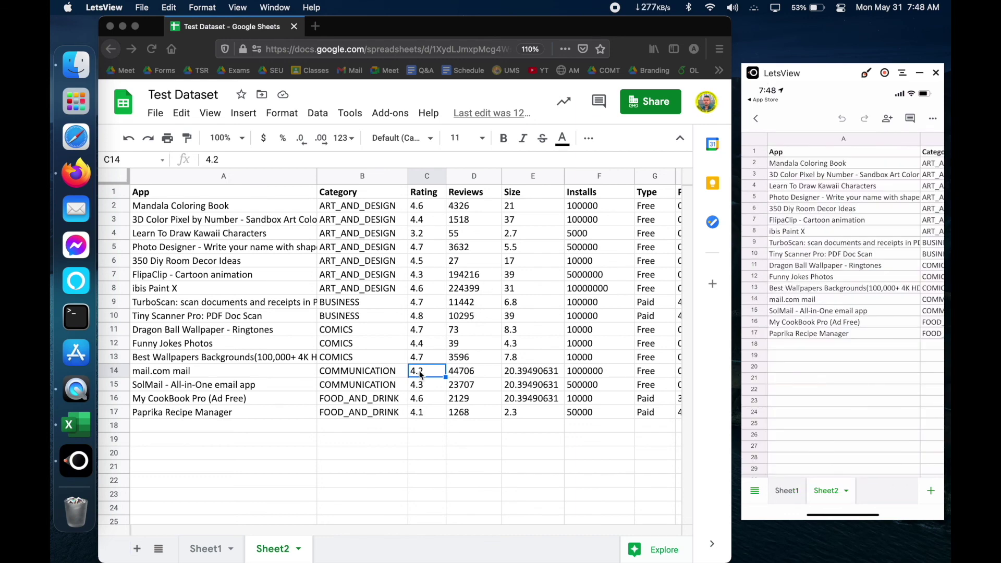
Step: Total the Size column in cell E19 of the desktop sheet with a SUM formula over E2:E17
scroll(422, 376, right, 5)
scroll(502, 216, left, 5)
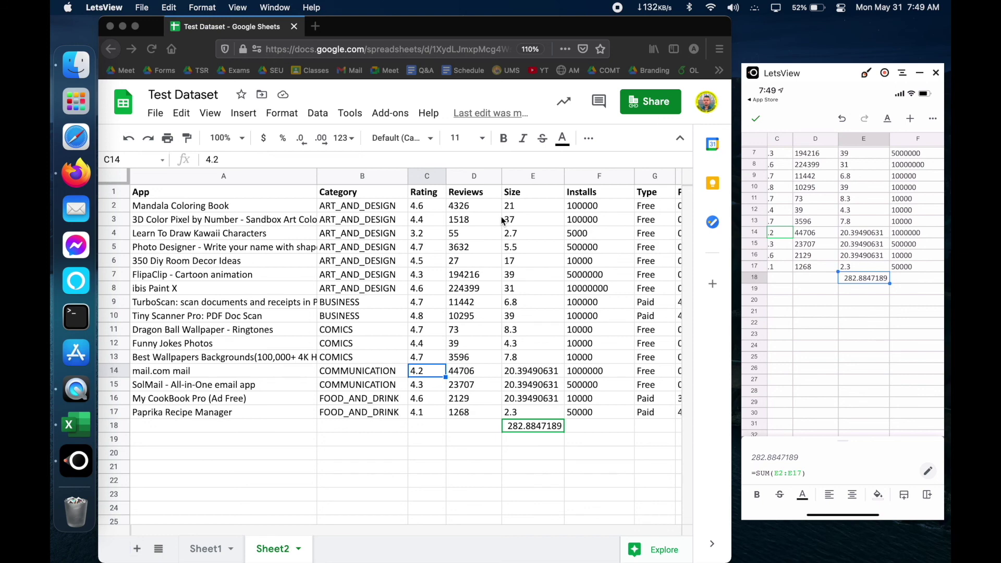
click(515, 439)
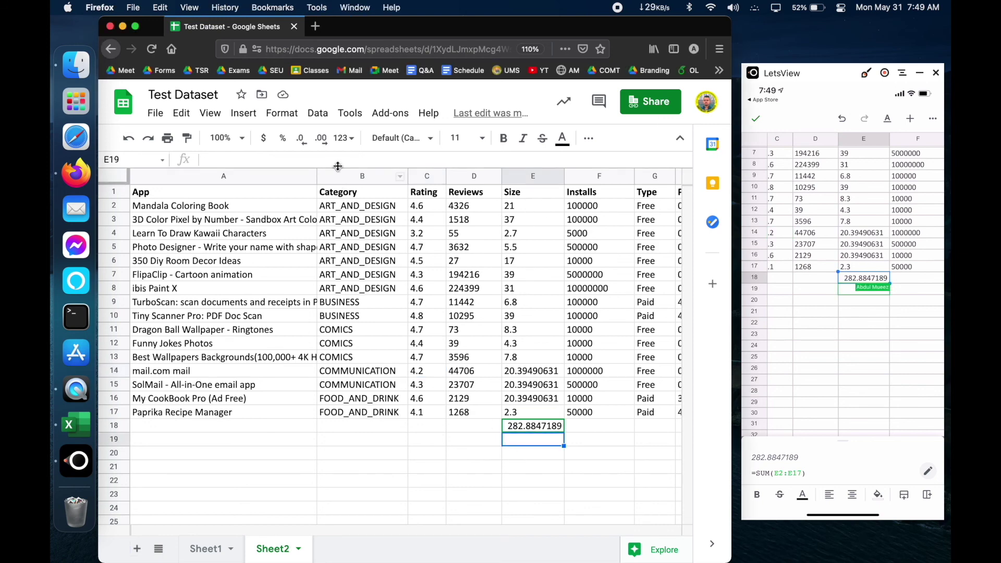
text(=sum)
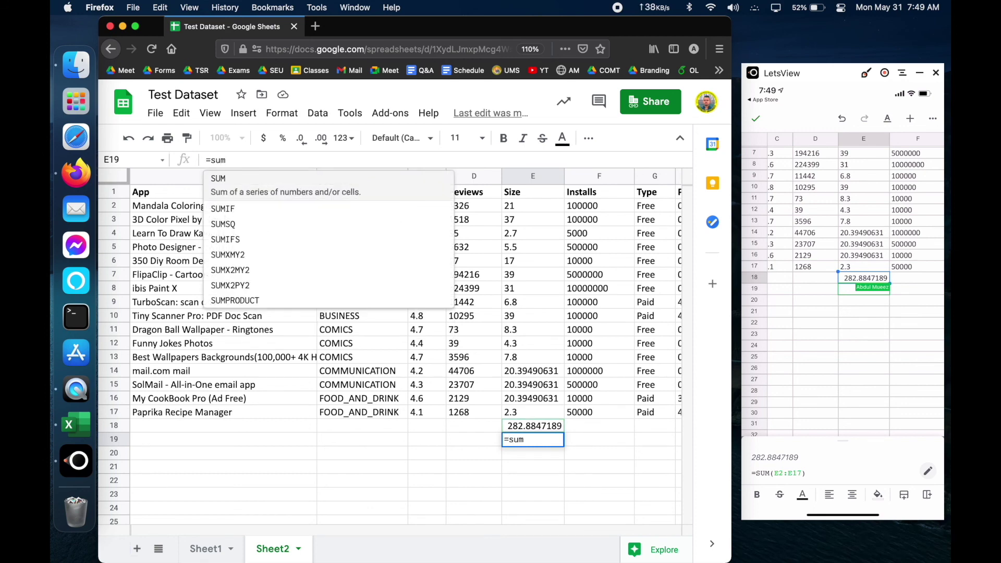
text(()
drag(547, 209, 546, 412)
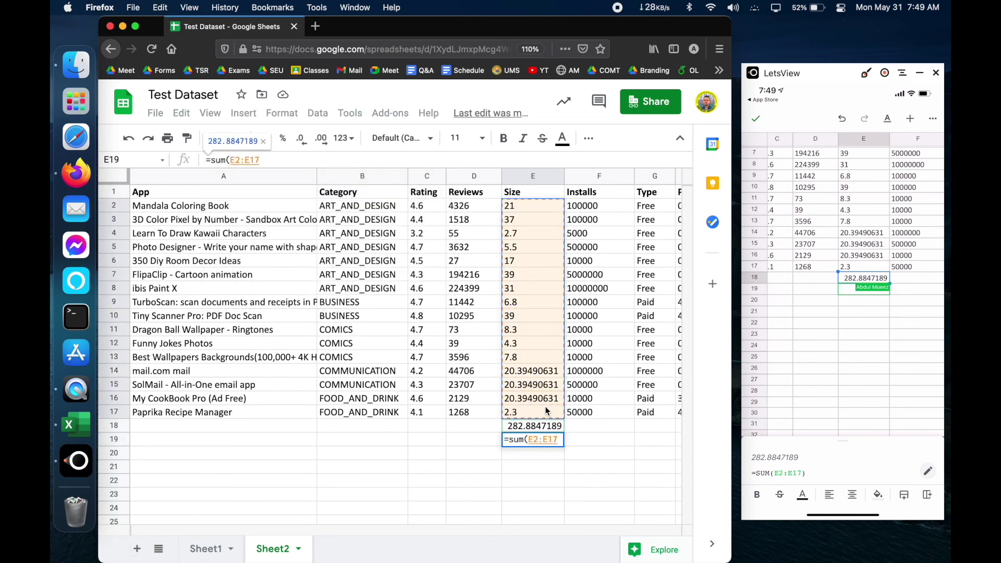
text())
key(Return)
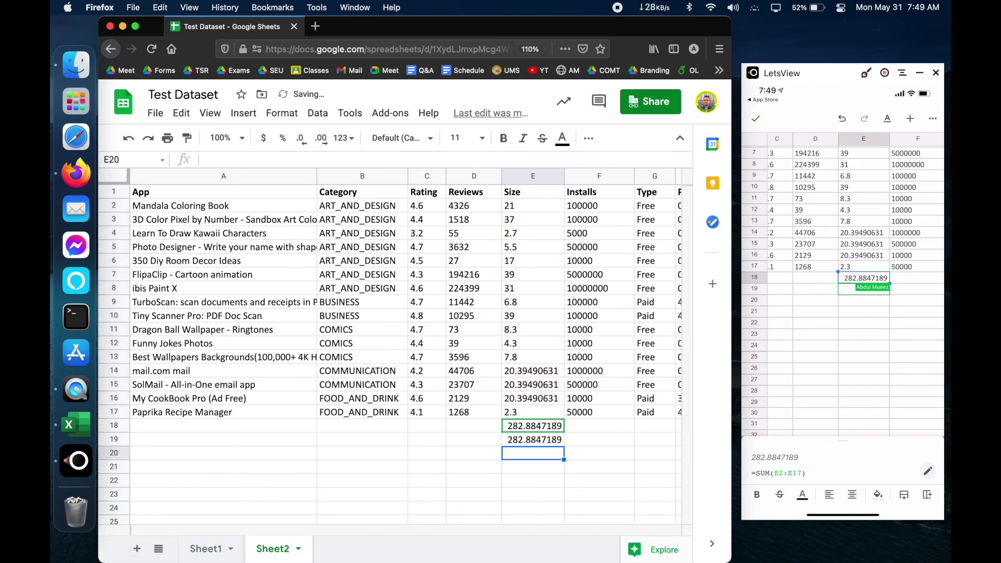
click(540, 441)
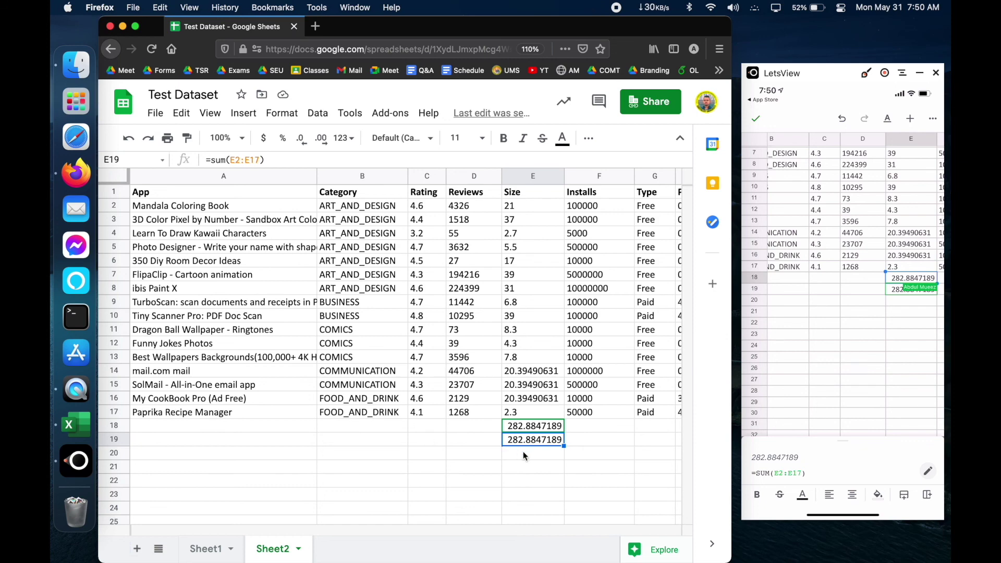
click(216, 160)
click(570, 451)
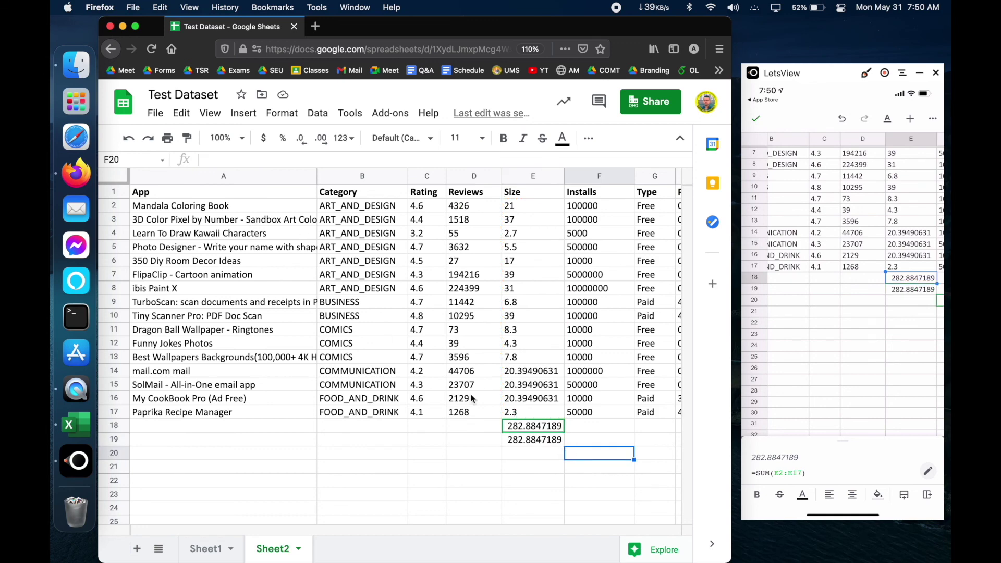
Step: Wrap the SUM formula in cell E19 in ROUND with two decimal places, giving =round(sum(E2:E17),2)
click(534, 442)
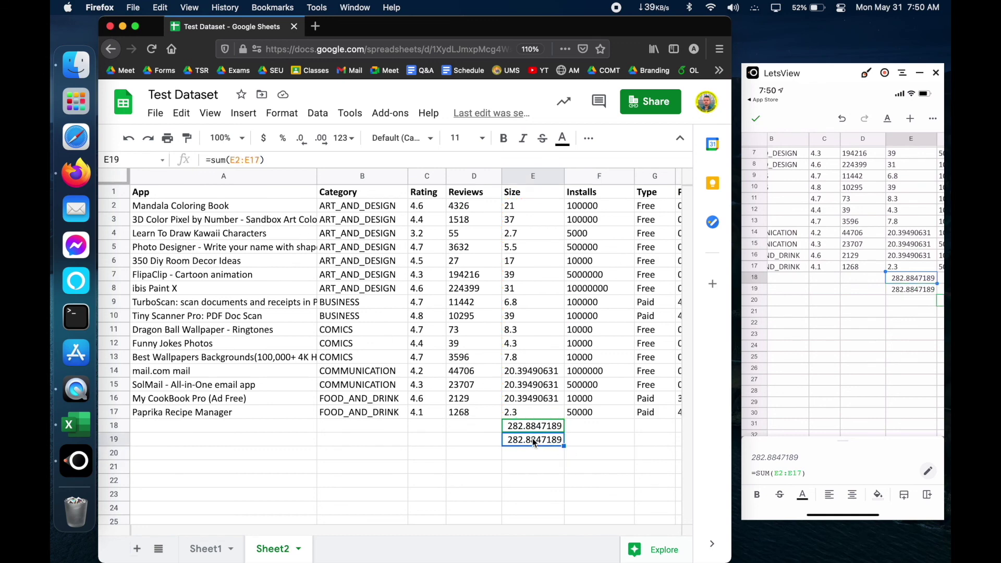
click(210, 160)
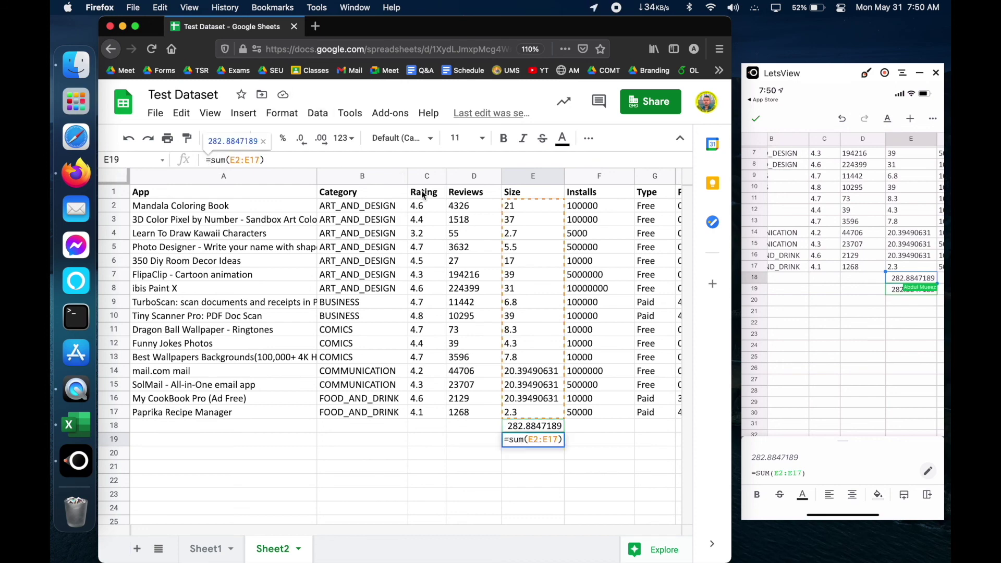
key(BackSpace)
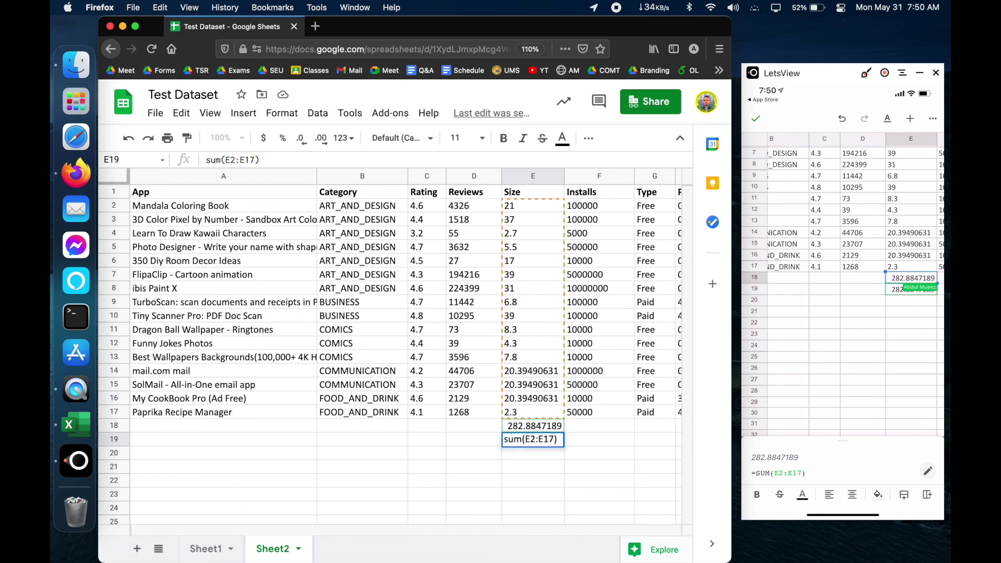
text(=round)
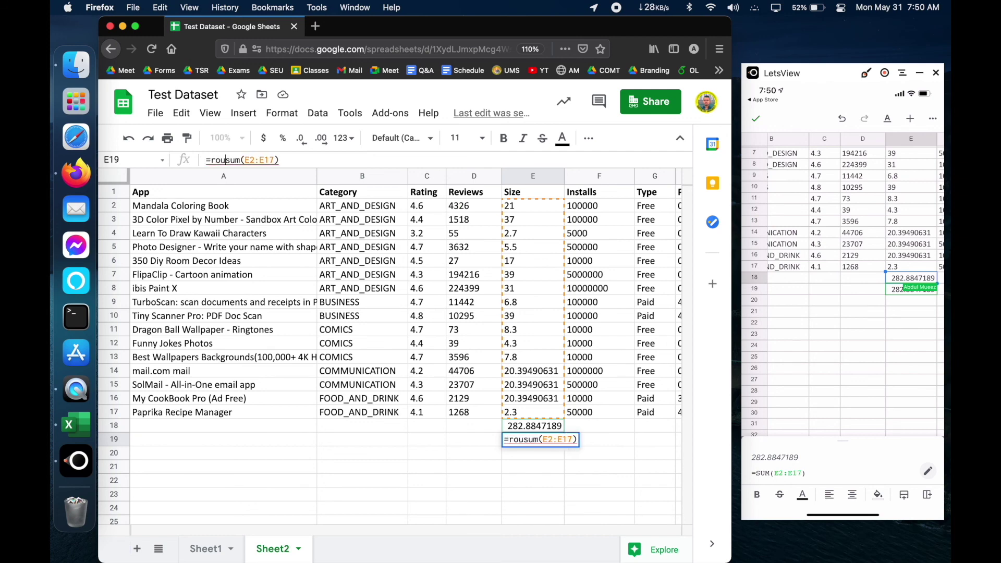
text(()
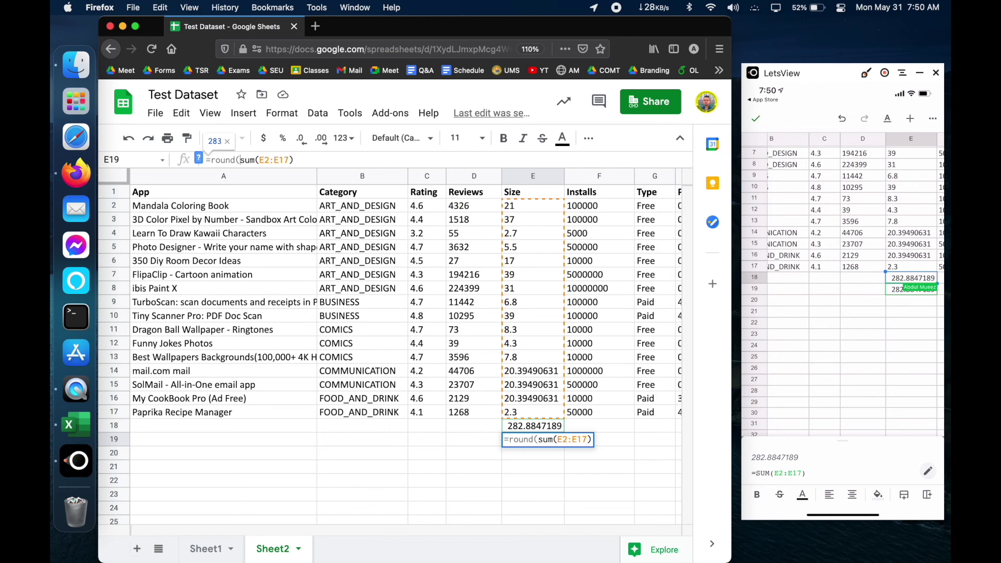
click(266, 160)
click(293, 159)
text(, )
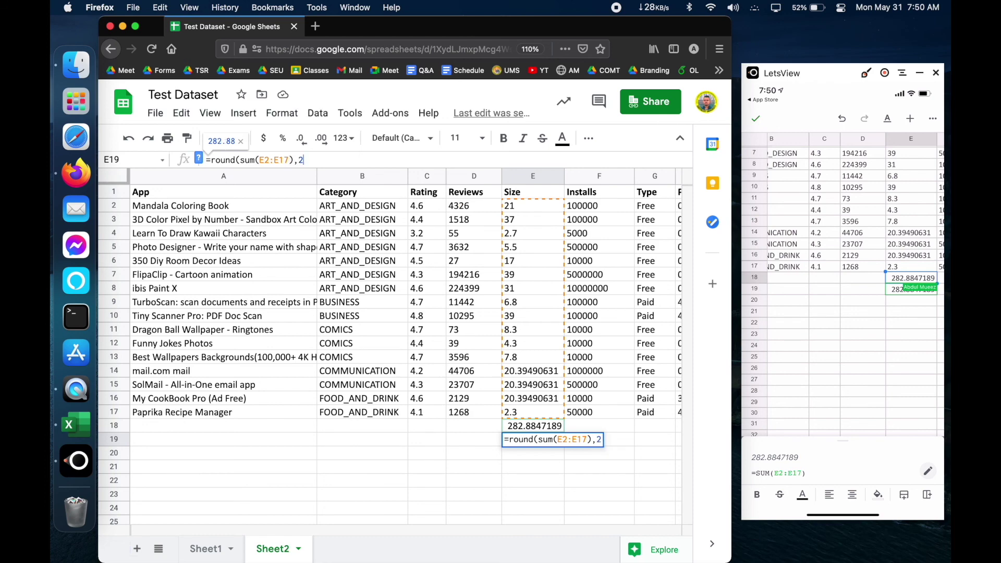
text(2))
key(Return)
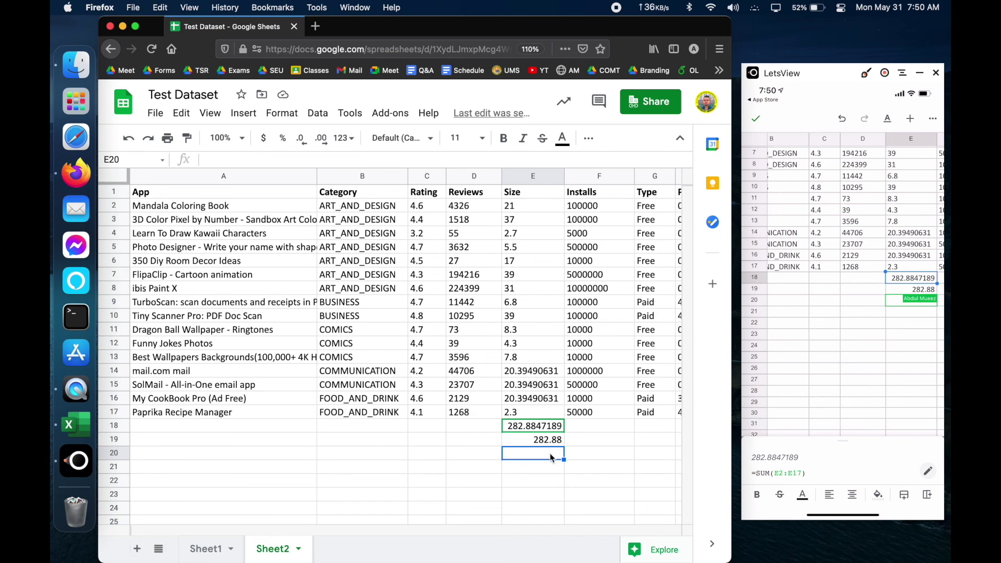
Step: Try an extra equals sign before the nested sum in E19's ROUND formula, and undo that edit
click(526, 441)
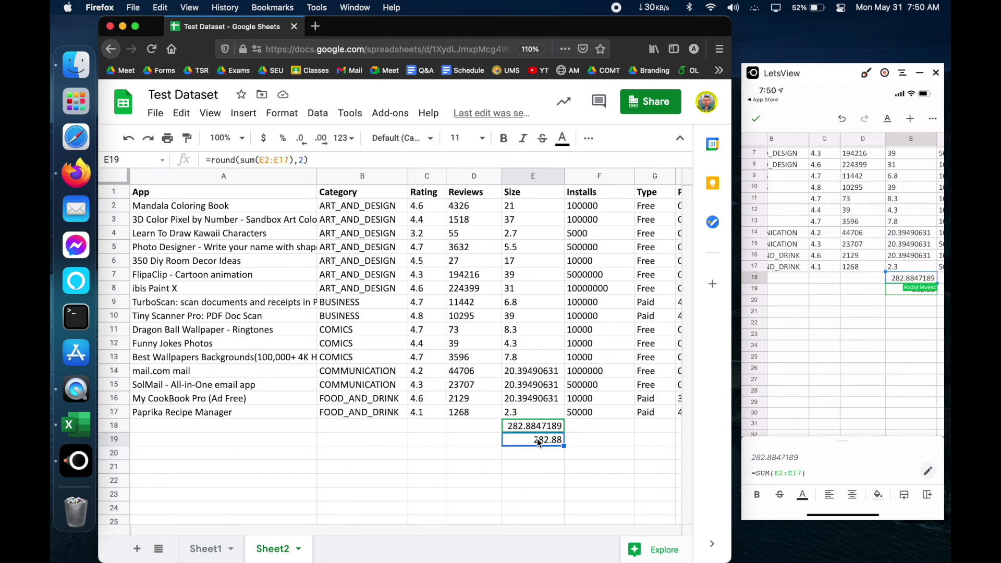
drag(241, 160, 297, 162)
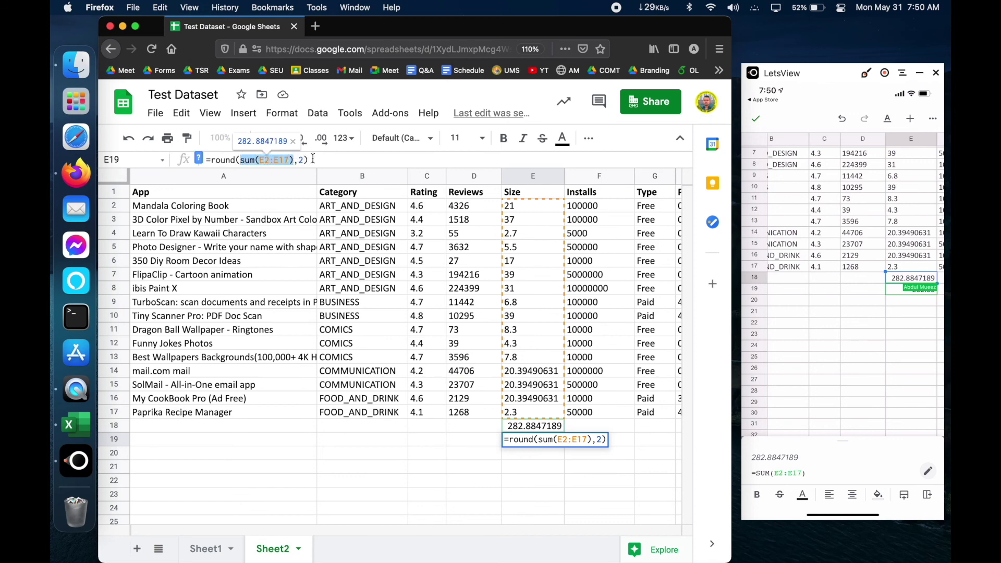
click(244, 160)
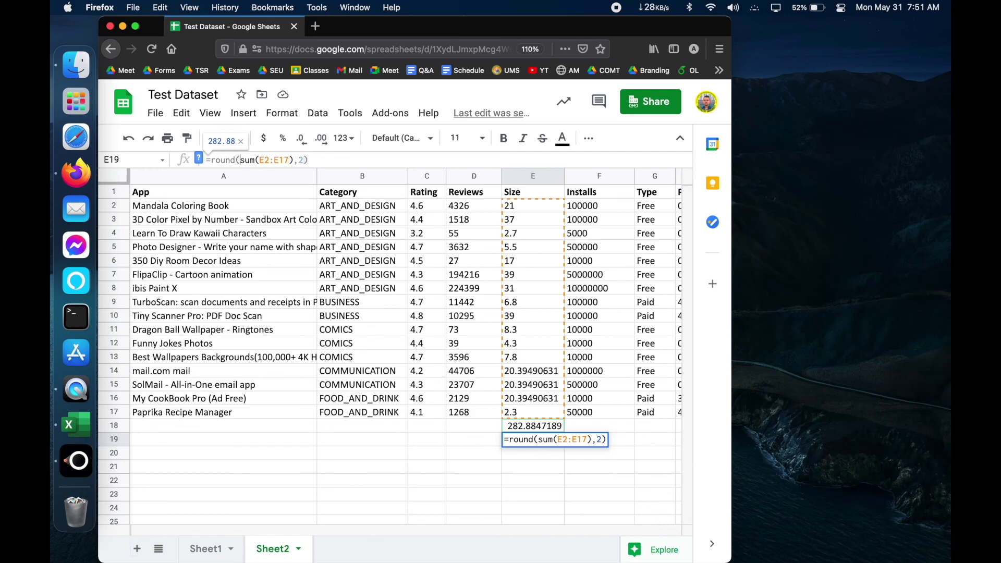
text(=)
key(Return)
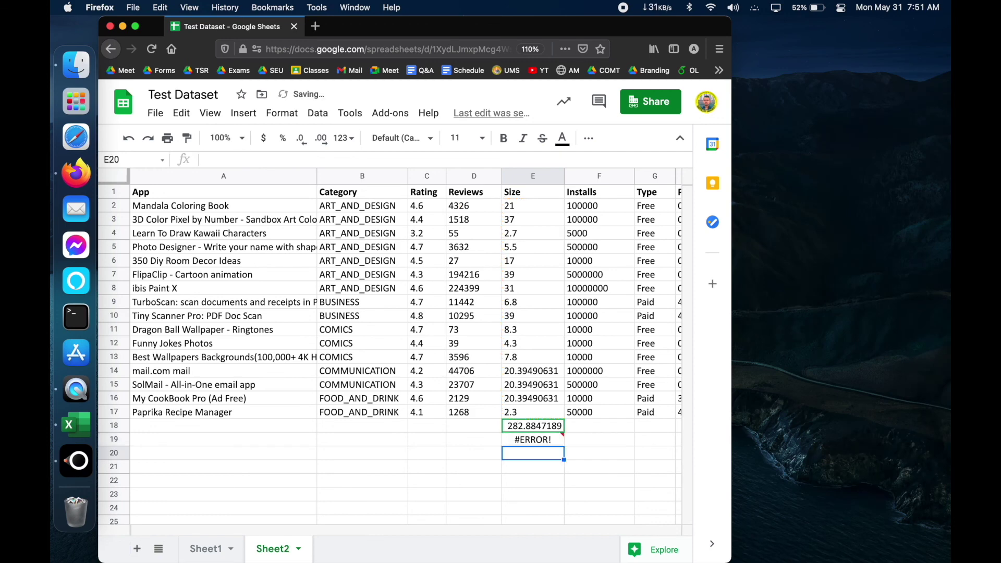
key(super+z)
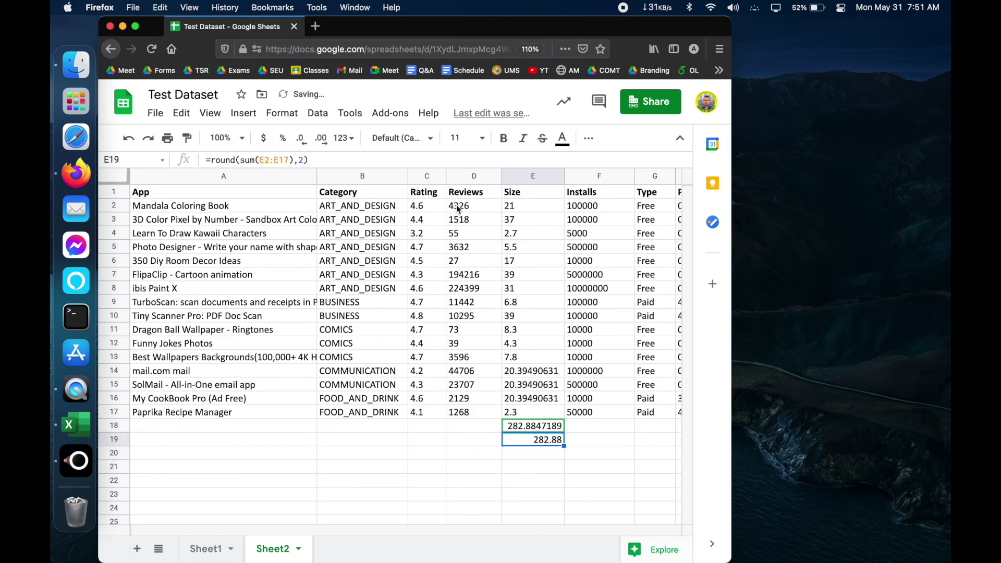